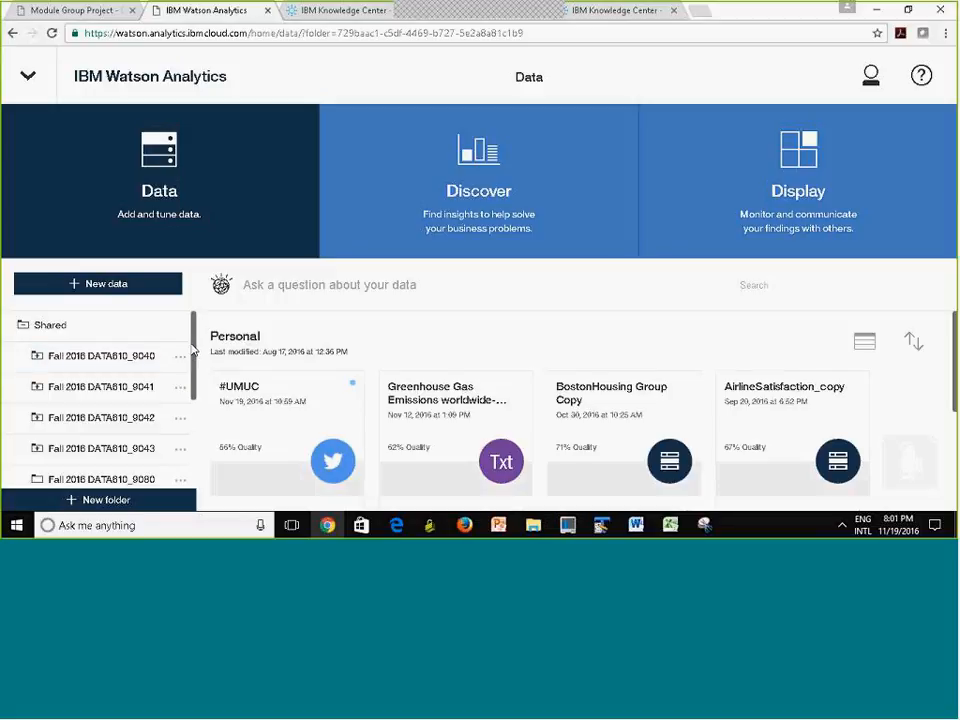
# View the Group 1 folder's data assets within the shared folder Fall 2016 DATA610_9040, then collapse the Shared folder tree
pyautogui.click(36, 357)
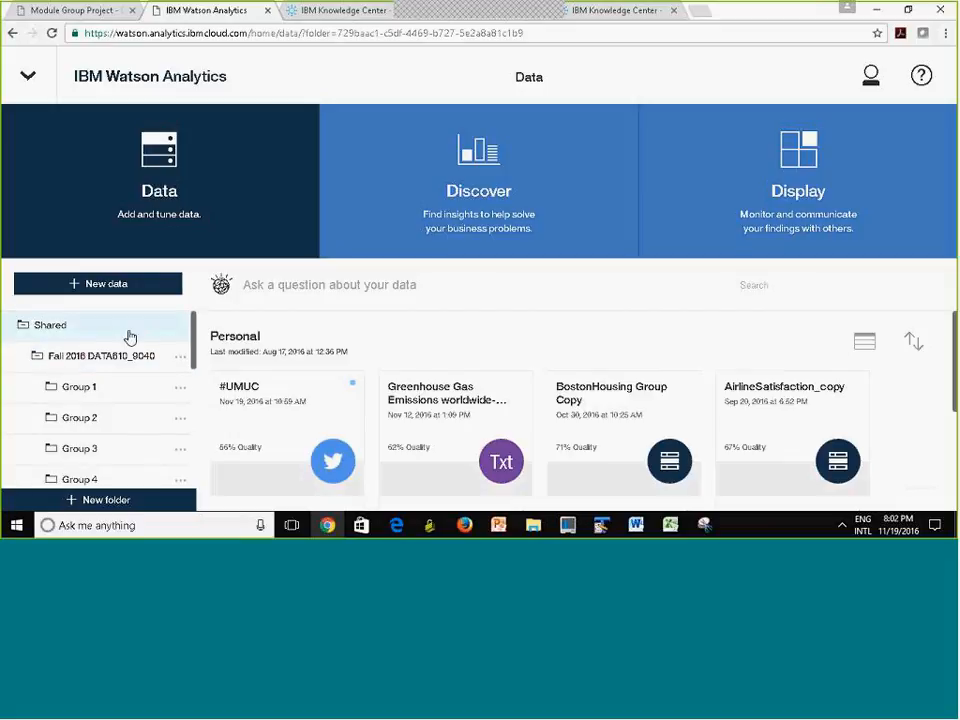
pyautogui.click(79, 392)
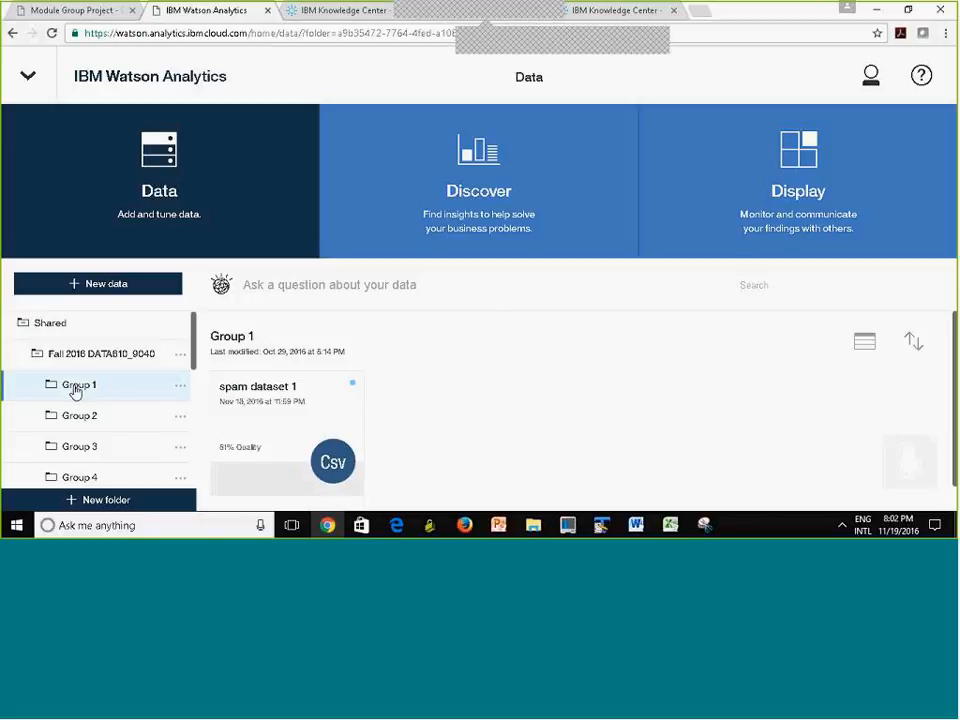
pyautogui.click(35, 360)
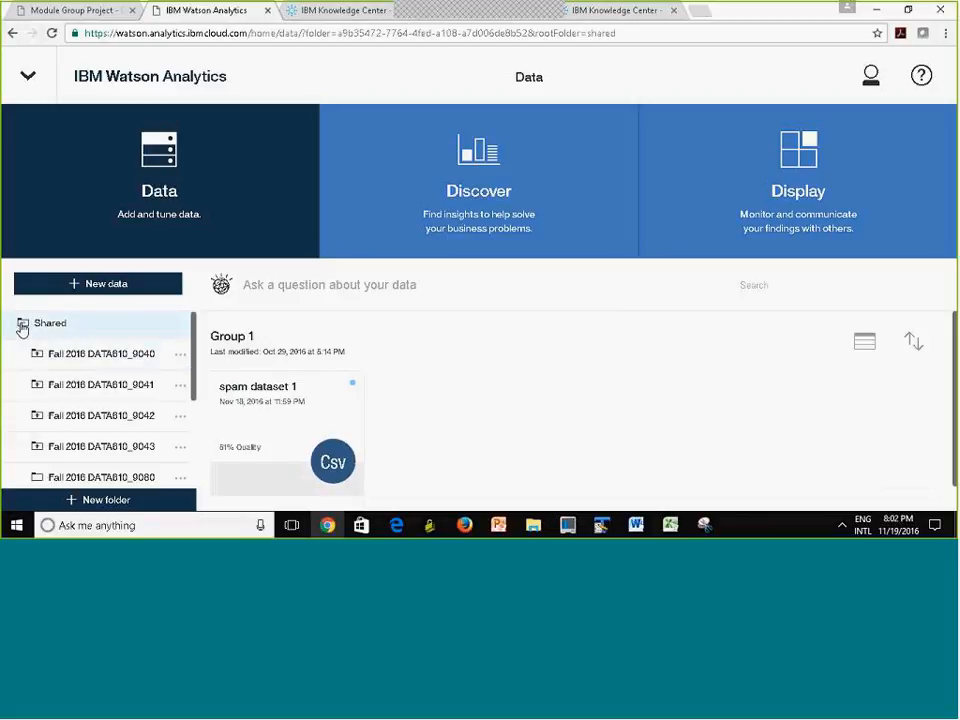
pyautogui.click(24, 332)
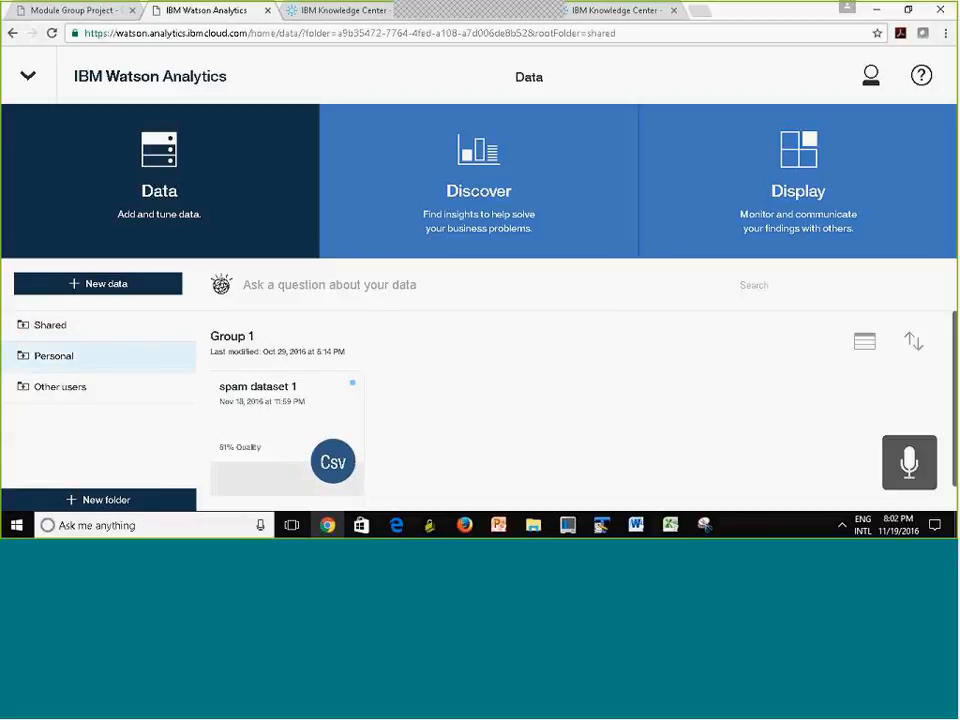
# View the data assets in the Personal and Shared folders and return to the Personal folder
pyautogui.click(58, 364)
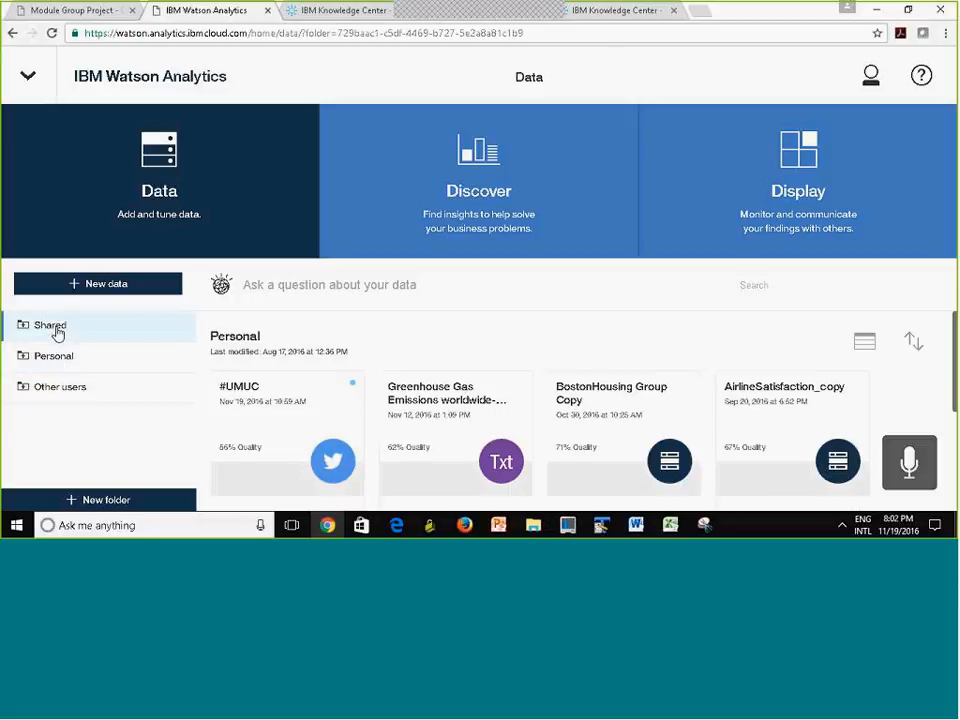
pyautogui.click(57, 332)
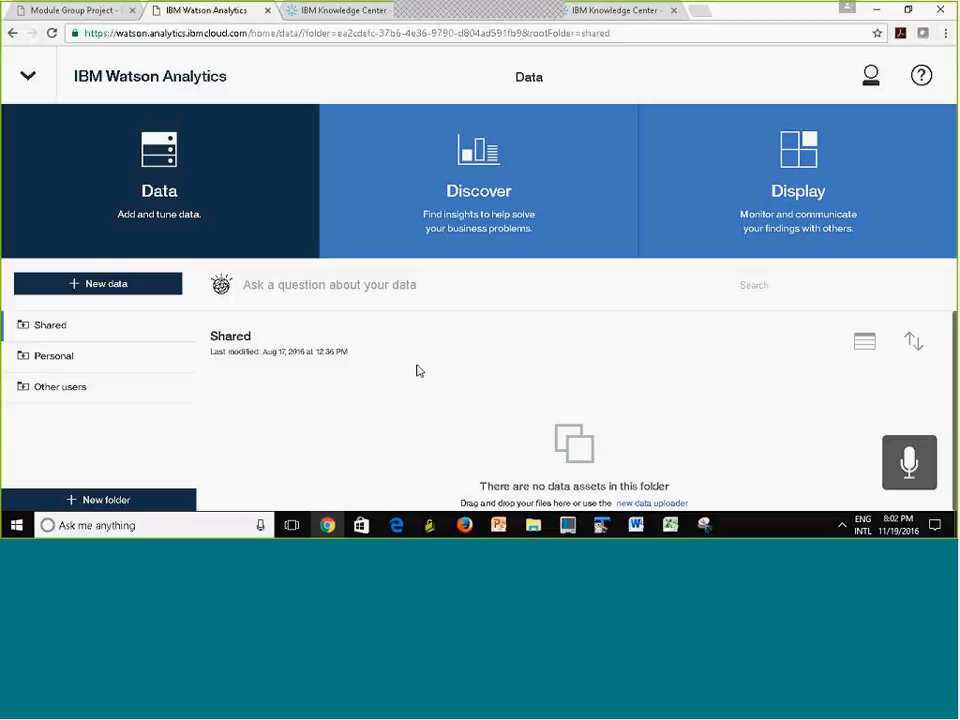
pyautogui.click(86, 358)
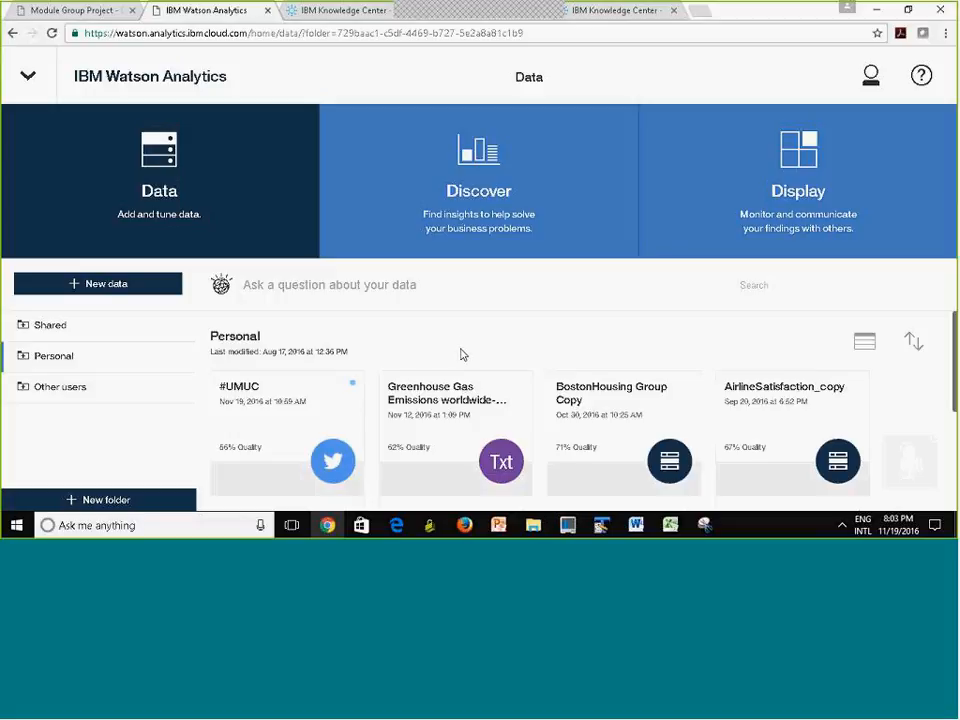
# Start a new data import from Twitter and enter #UMBC as the hashtag
pyautogui.click(111, 285)
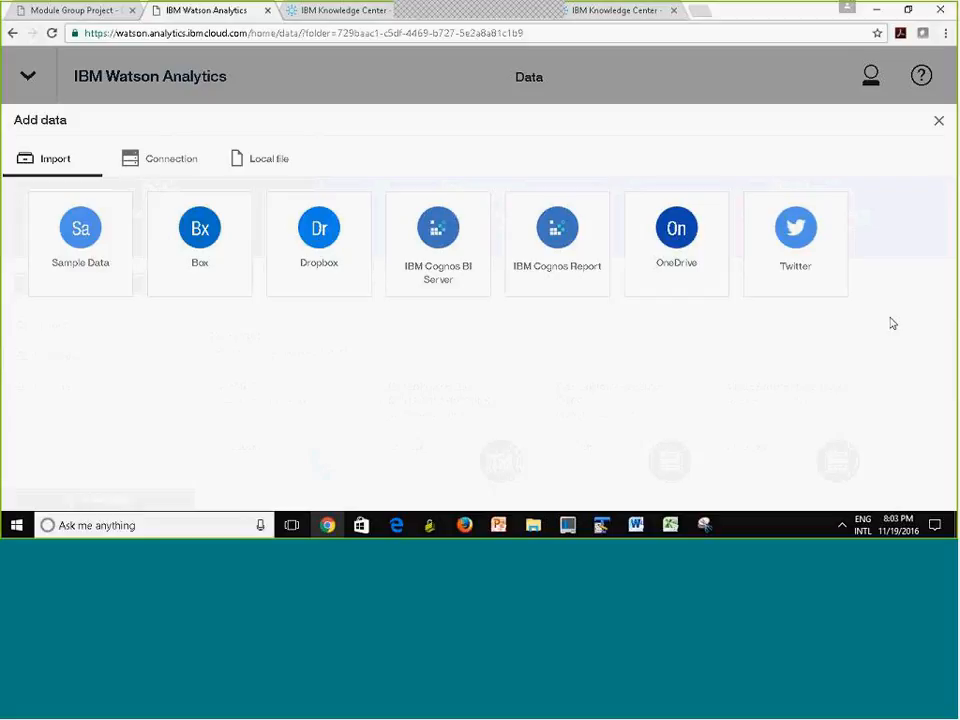
pyautogui.click(806, 240)
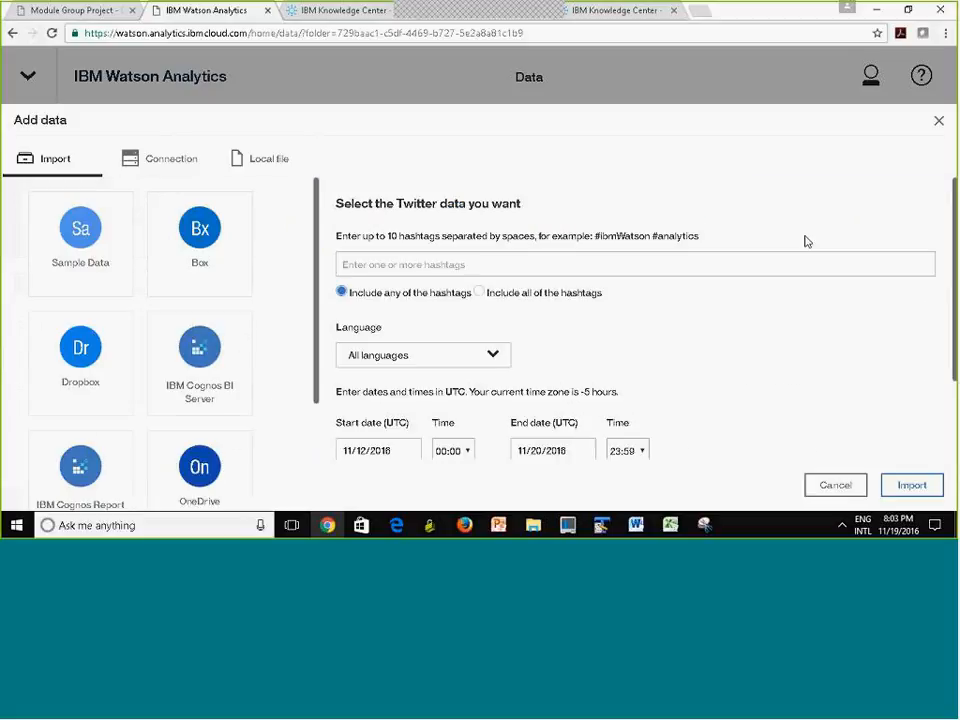
pyautogui.click(447, 264)
pyautogui.write('#')
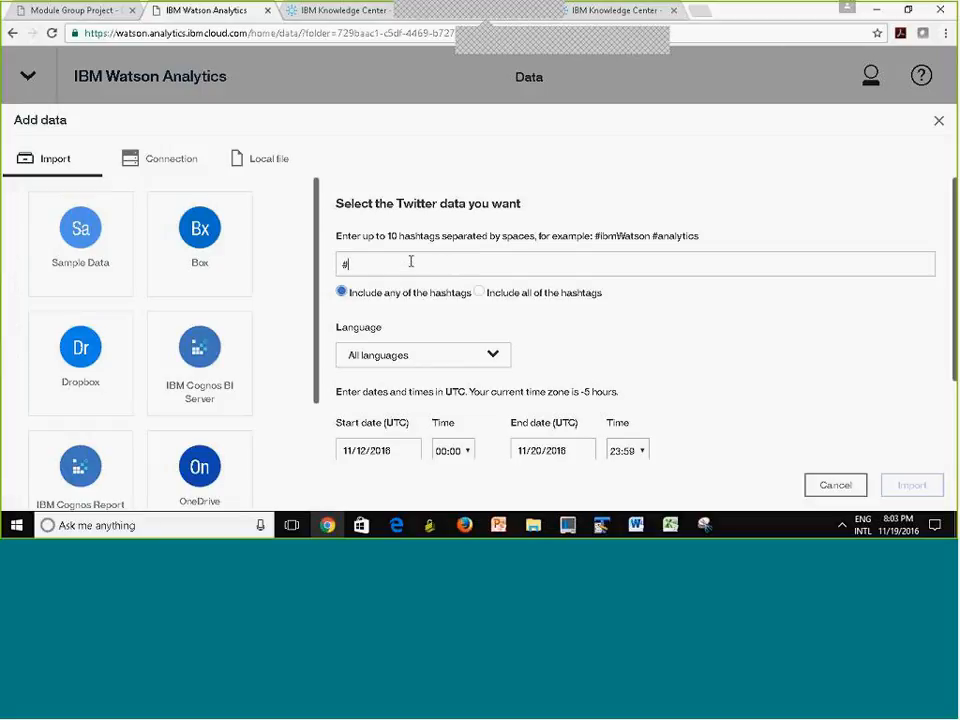
pyautogui.write('U')
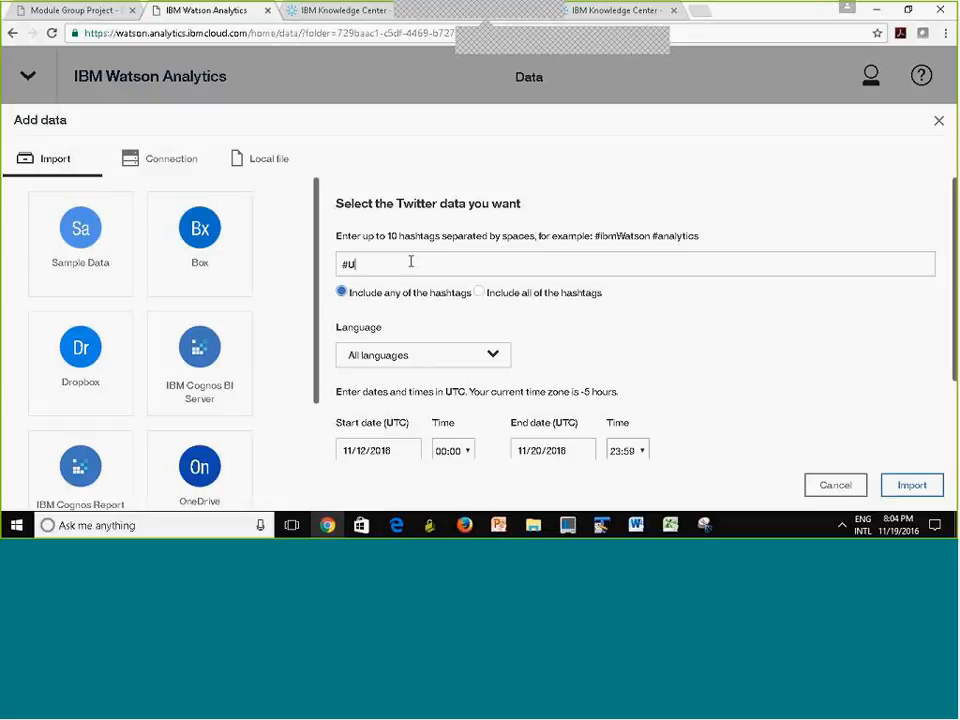
pyautogui.write('MBC')
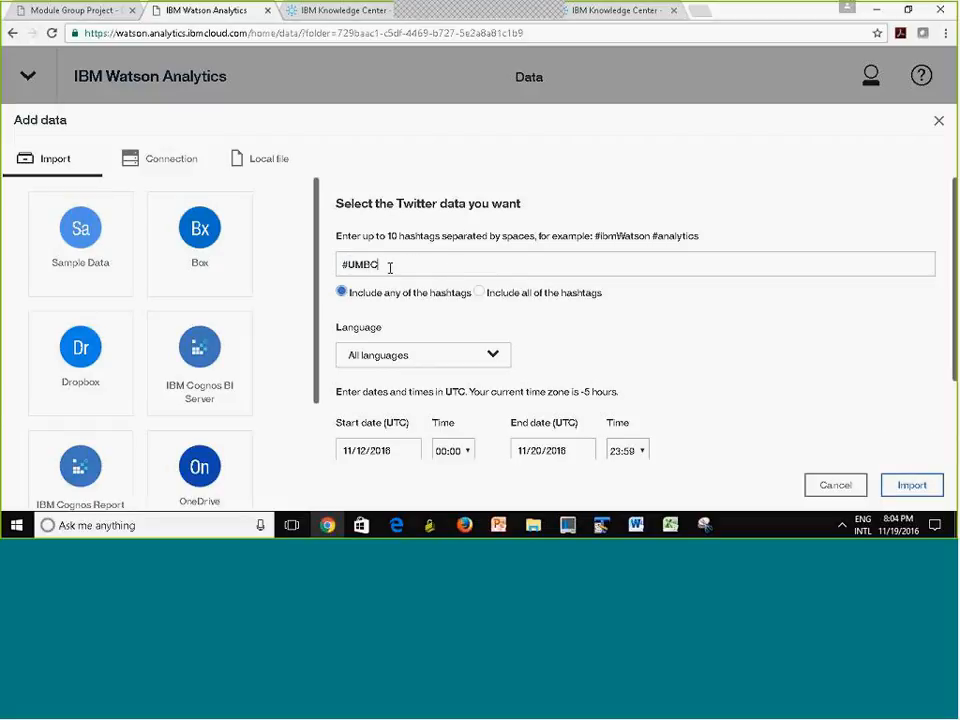
pyautogui.moveTo(371, 265); pyautogui.dragTo(350, 267)
pyautogui.click(395, 238)
pyautogui.click(399, 264)
# Review the remaining Twitter import settings and show the estimates for available tweets and data size
pyautogui.scroll(-1, 470, 400)
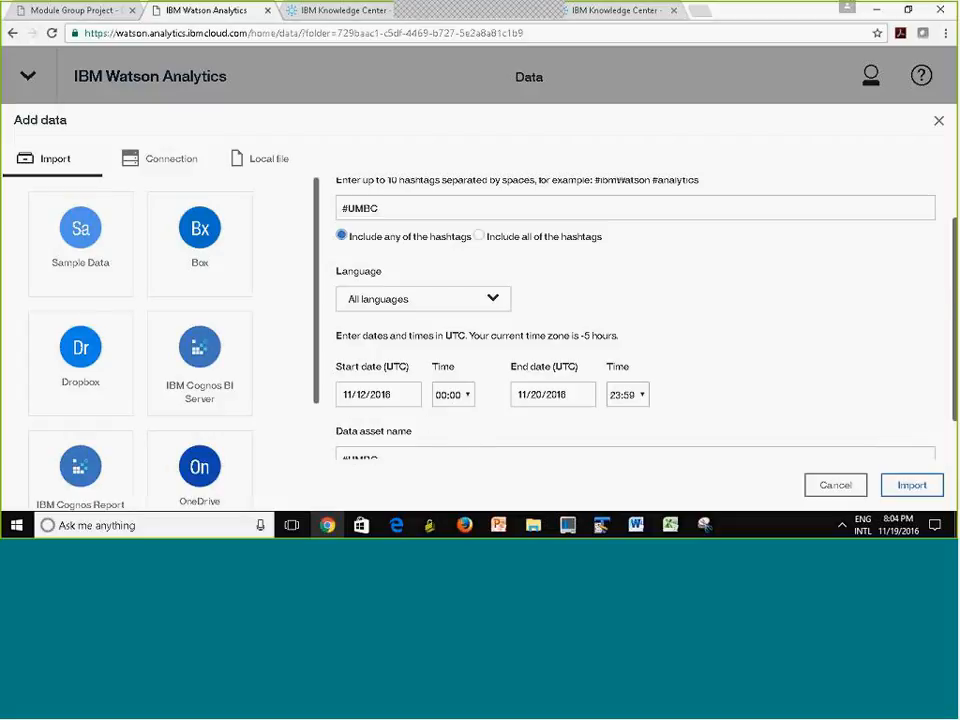
pyautogui.scroll(-2, 397, 395)
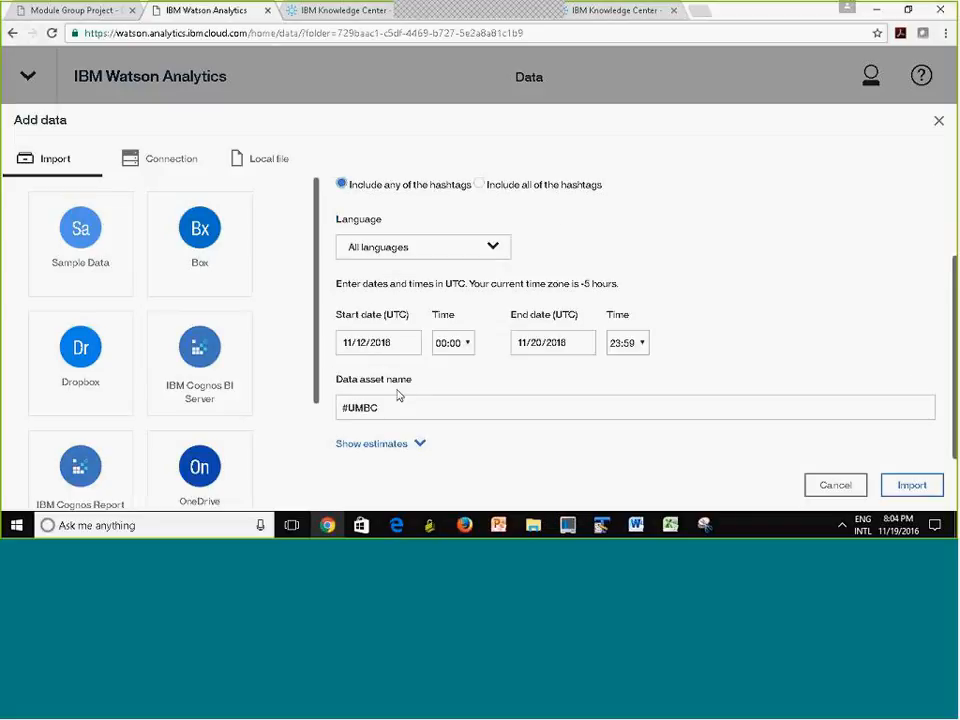
pyautogui.click(396, 403)
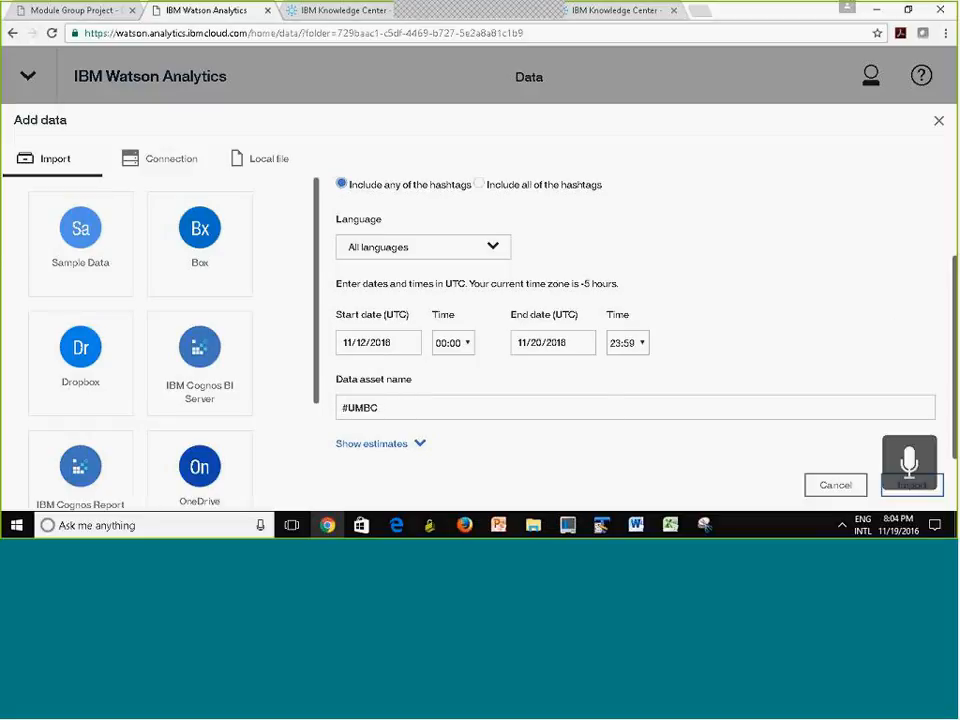
pyautogui.scroll(2, 953, 237)
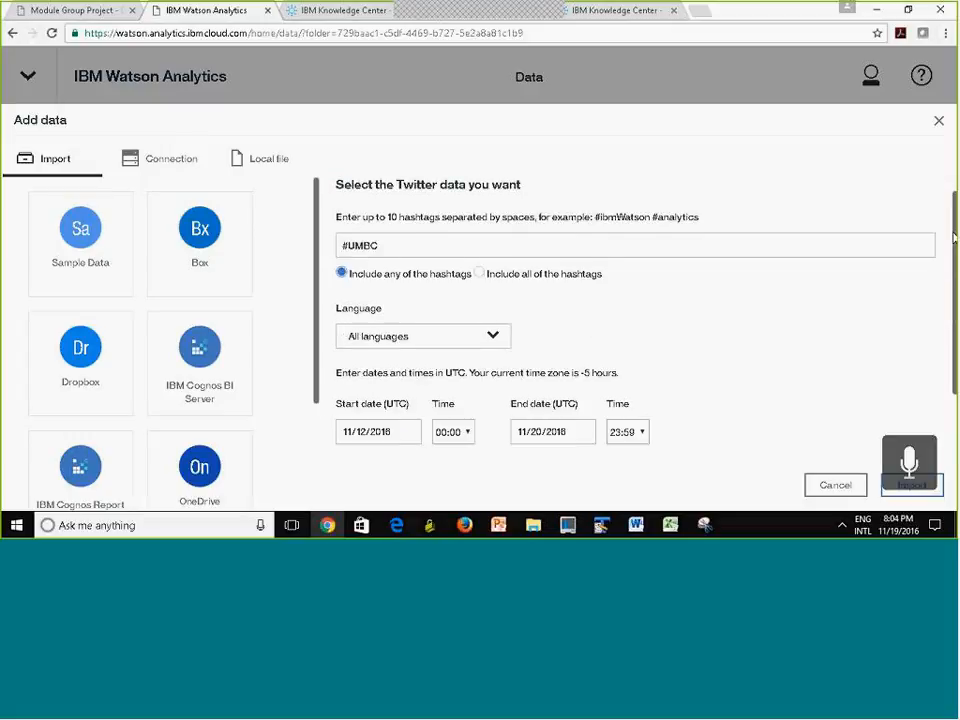
pyautogui.scroll(-2, 953, 237)
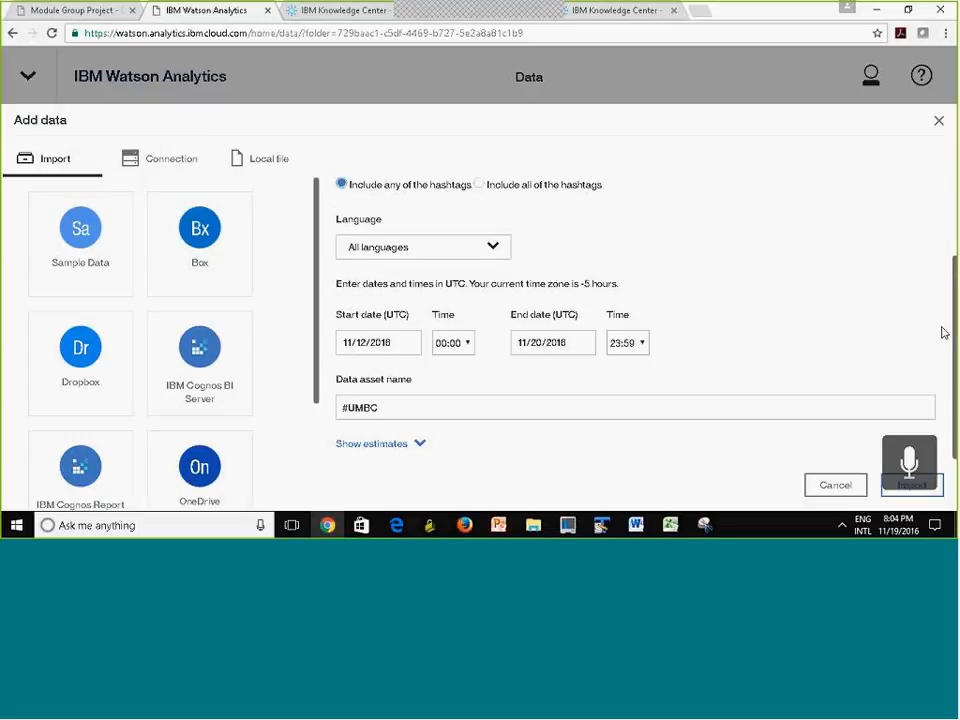
pyautogui.click(375, 446)
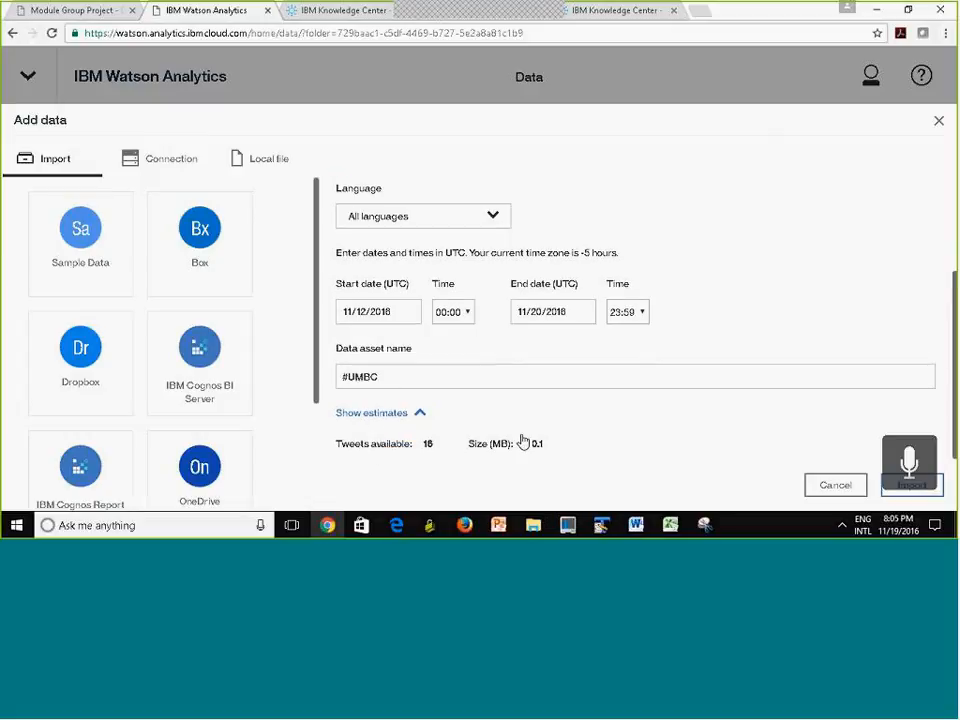
pyautogui.doubleClick(426, 444)
pyautogui.click(426, 447)
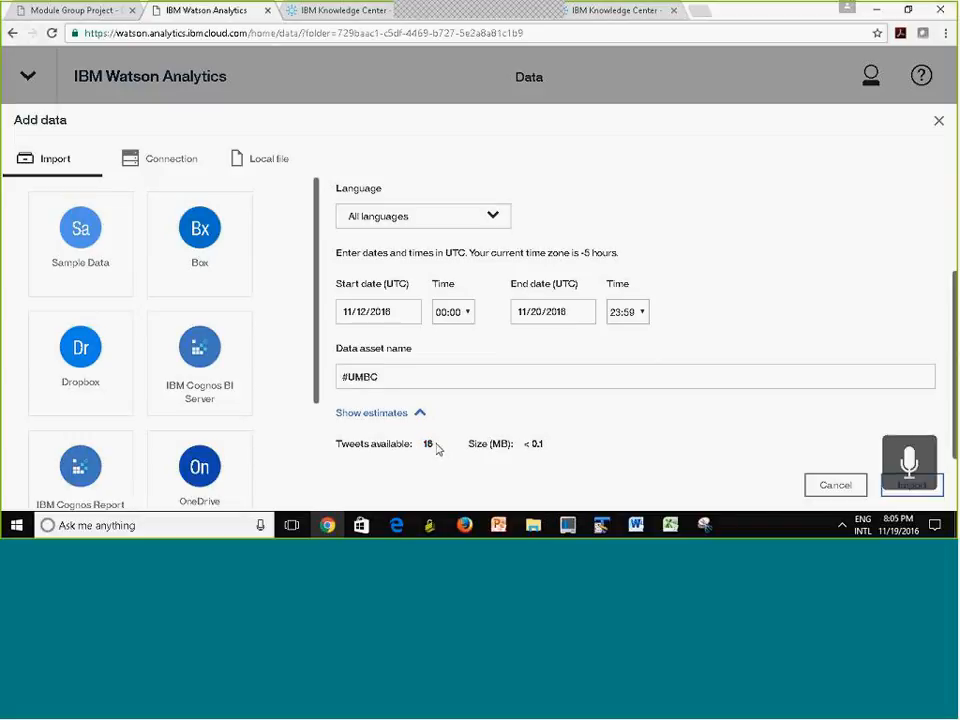
# Set the import's start date to 11/12/2012 and show the tweet estimates for that period
pyautogui.doubleClick(385, 313)
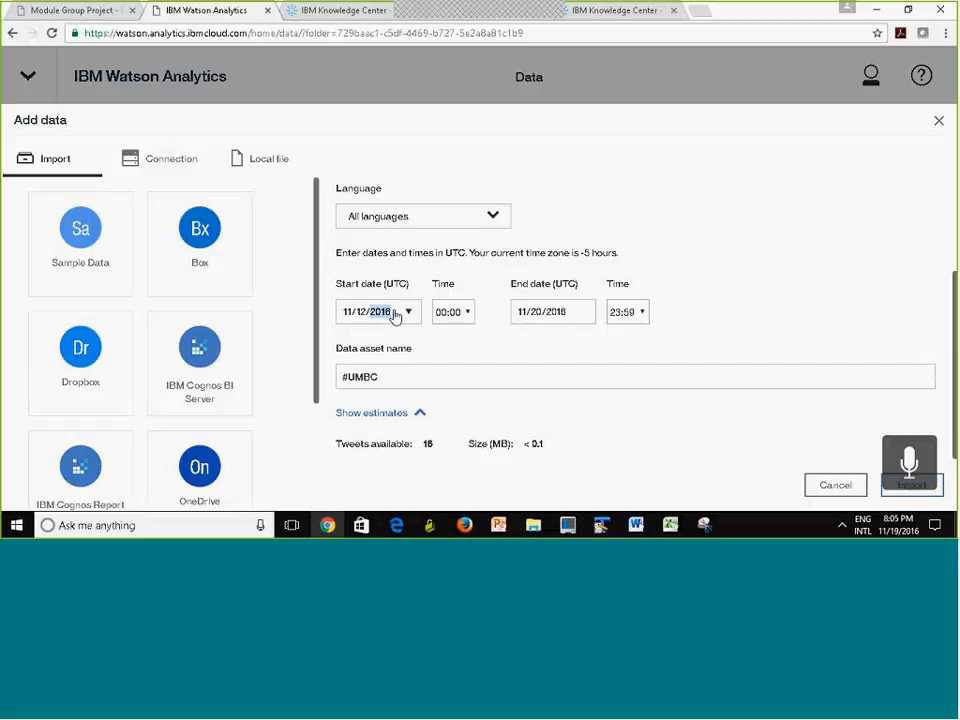
pyautogui.write('2')
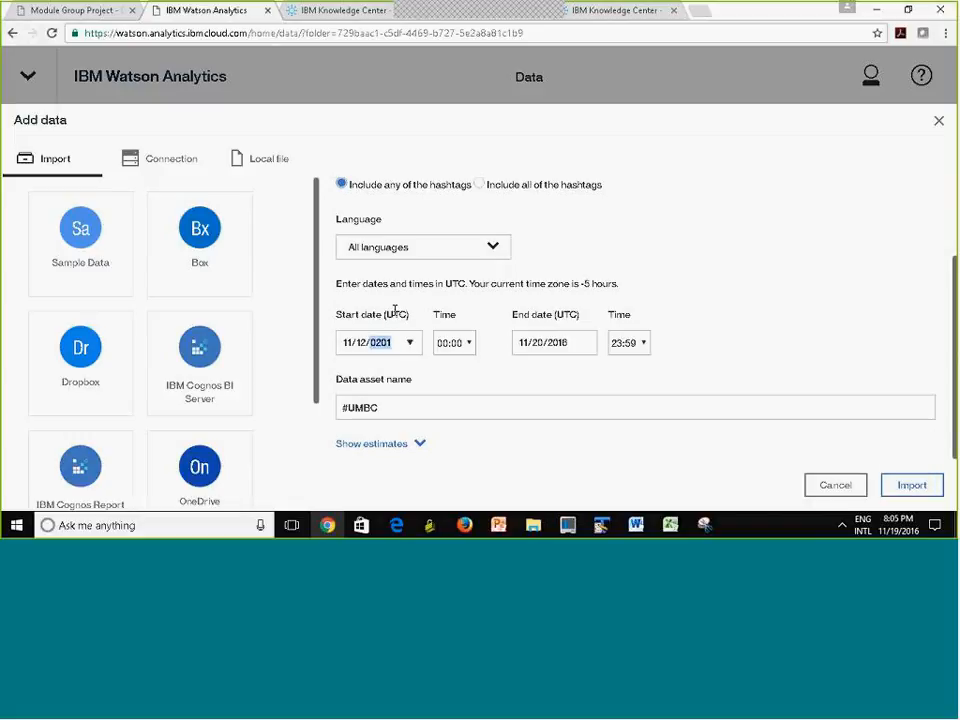
pyautogui.write('2')
pyautogui.click(517, 456)
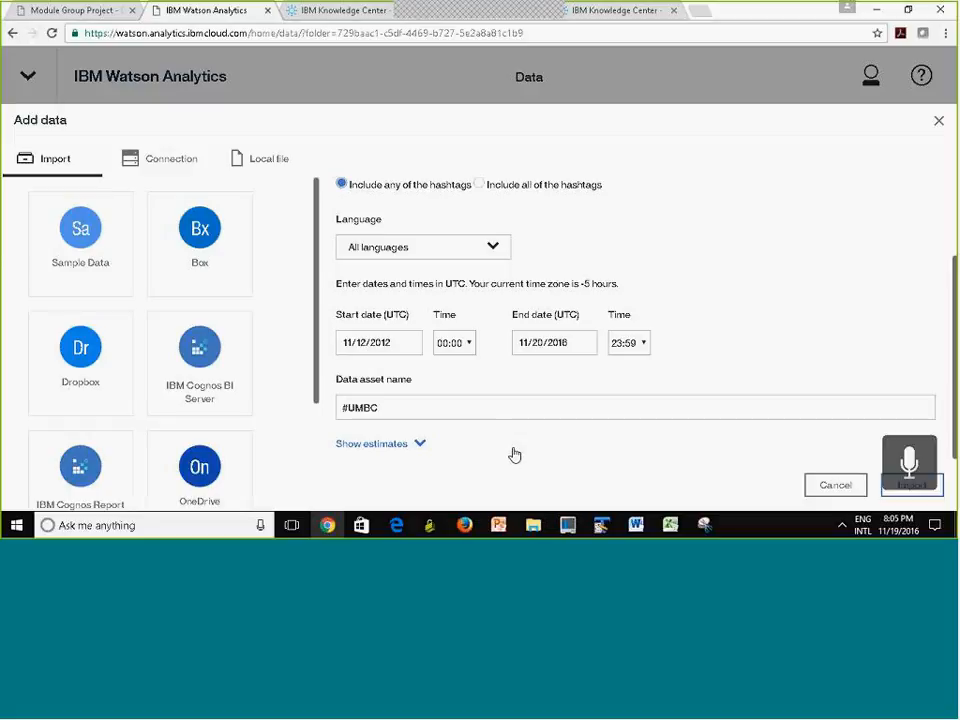
pyautogui.click(428, 443)
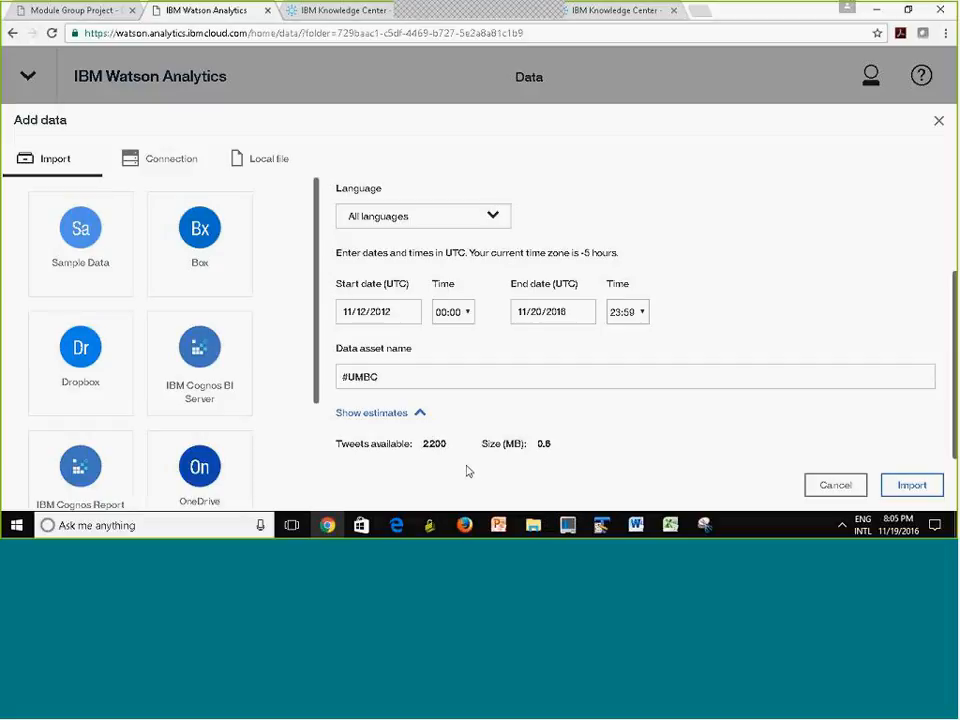
# Set the start date's year to 2015 and show the tweet estimates for the shorter period
pyautogui.click(386, 317)
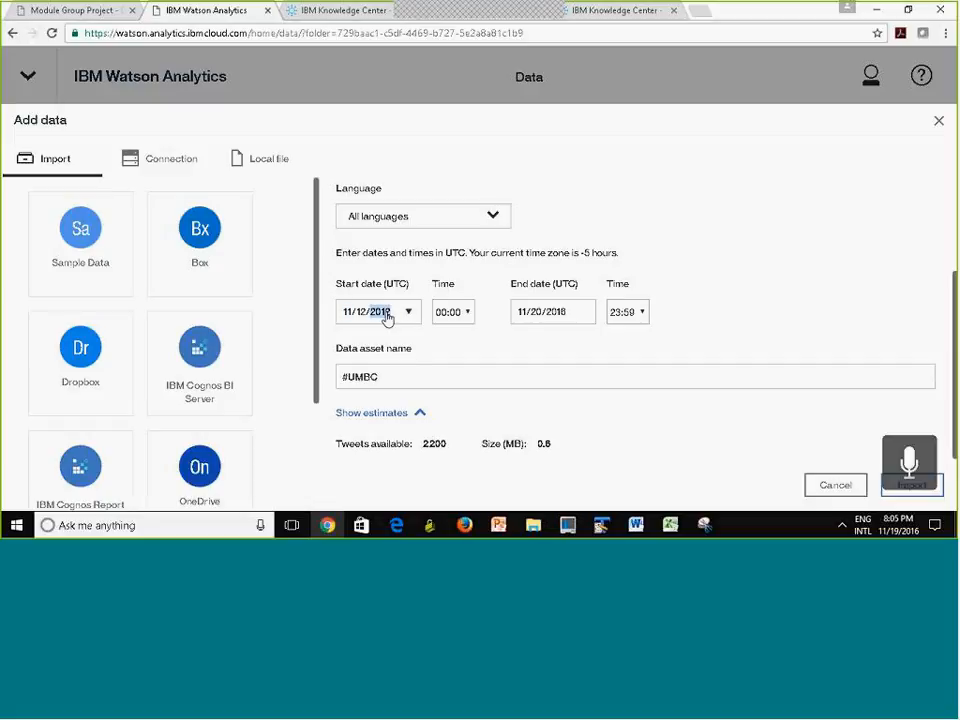
pyautogui.write('201')
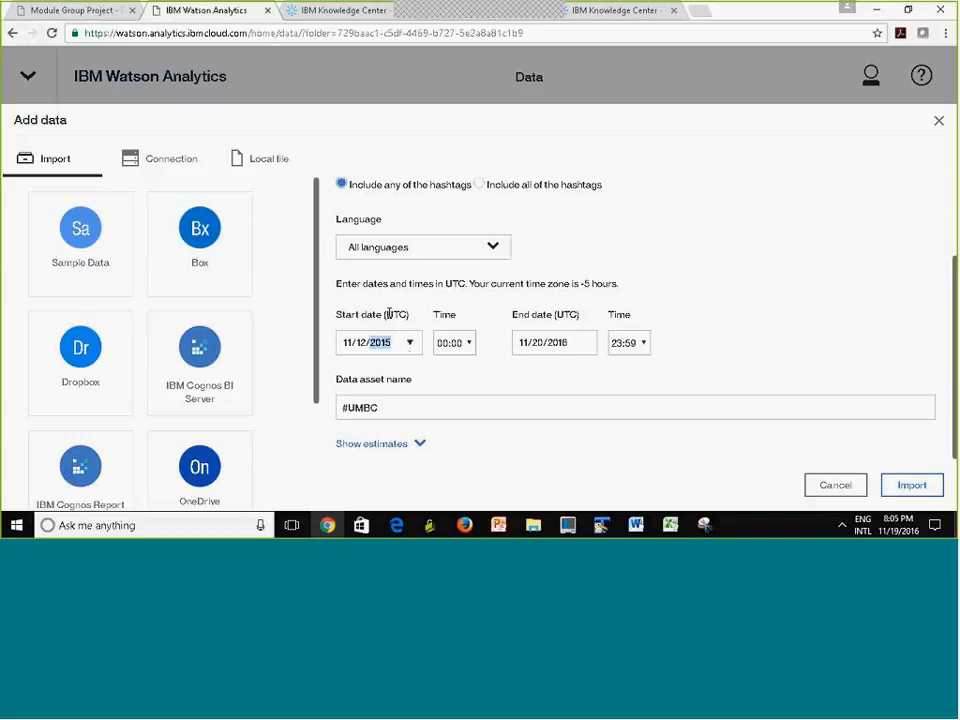
pyautogui.click(380, 447)
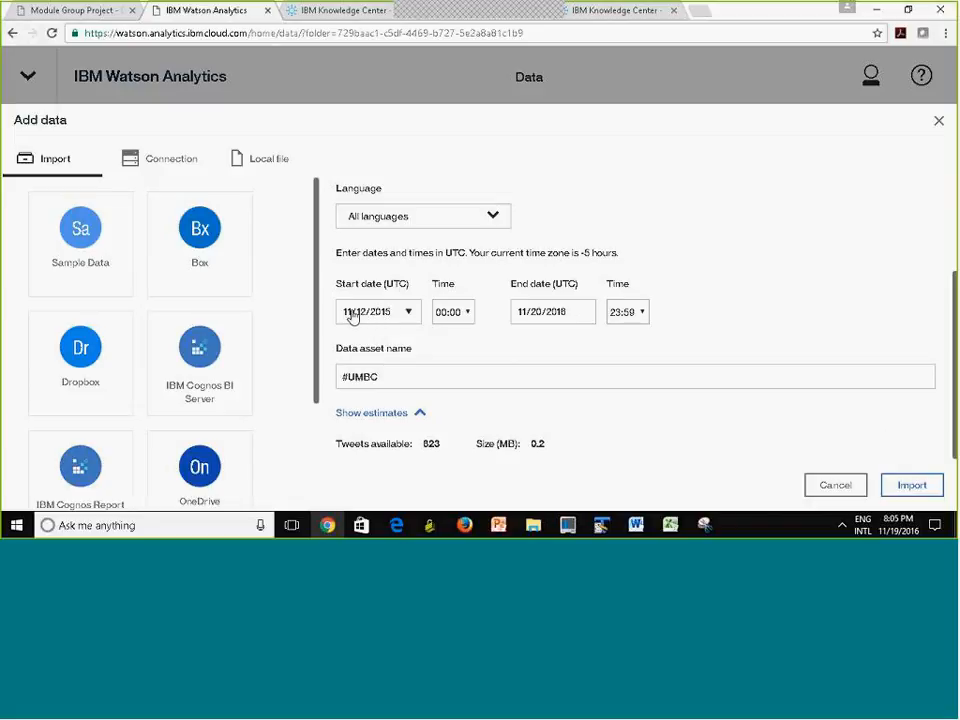
# Choose December 31, 2015 as the start date from the calendar and show the tweet estimates again
pyautogui.click(409, 312)
pyautogui.click(416, 342)
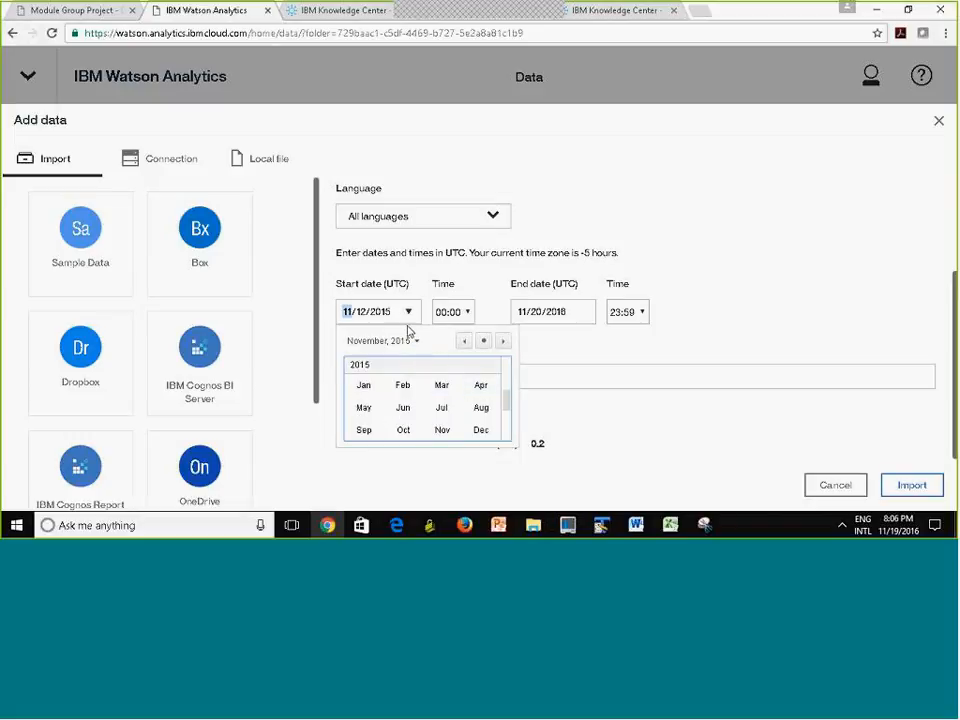
pyautogui.click(481, 429)
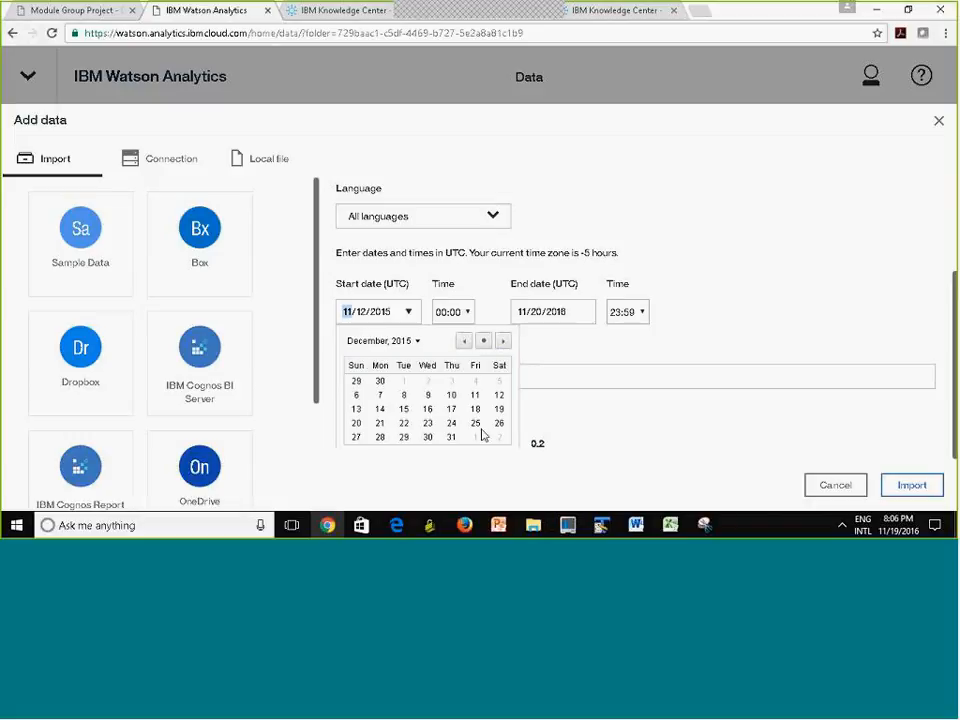
pyautogui.click(452, 439)
pyautogui.click(463, 371)
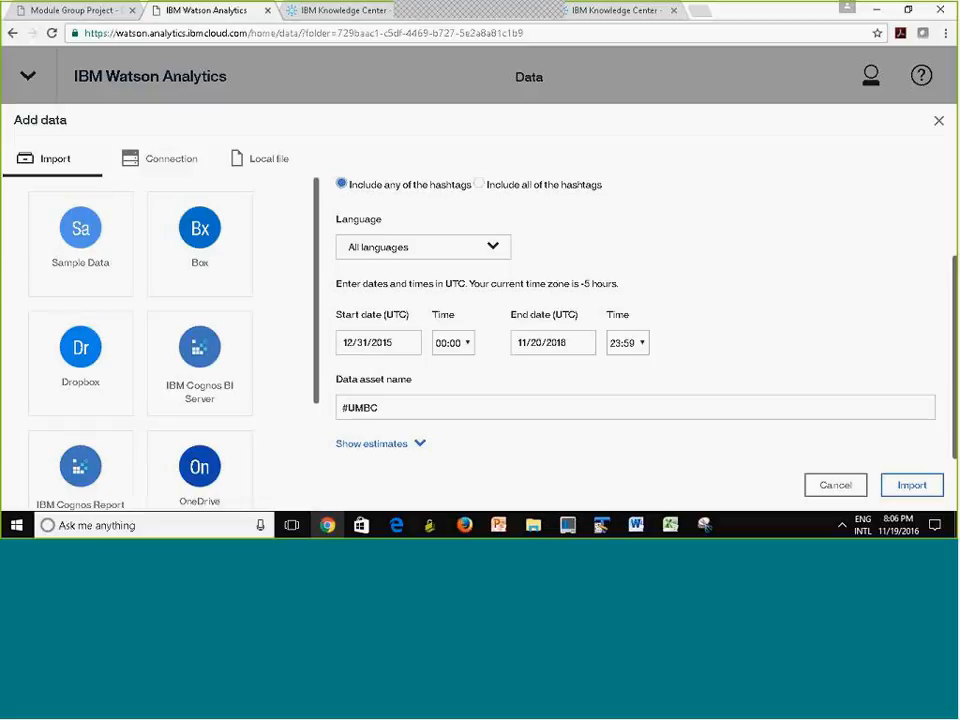
pyautogui.click(388, 443)
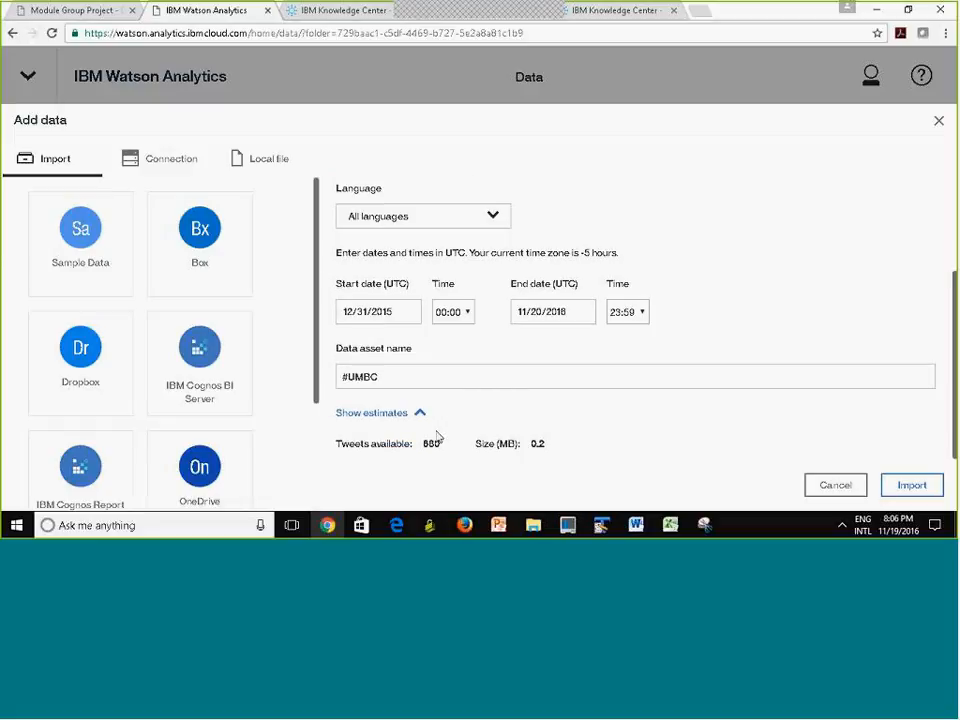
# Set the import's start date to 02/02/2016
pyautogui.click(391, 315)
pyautogui.write('2016')
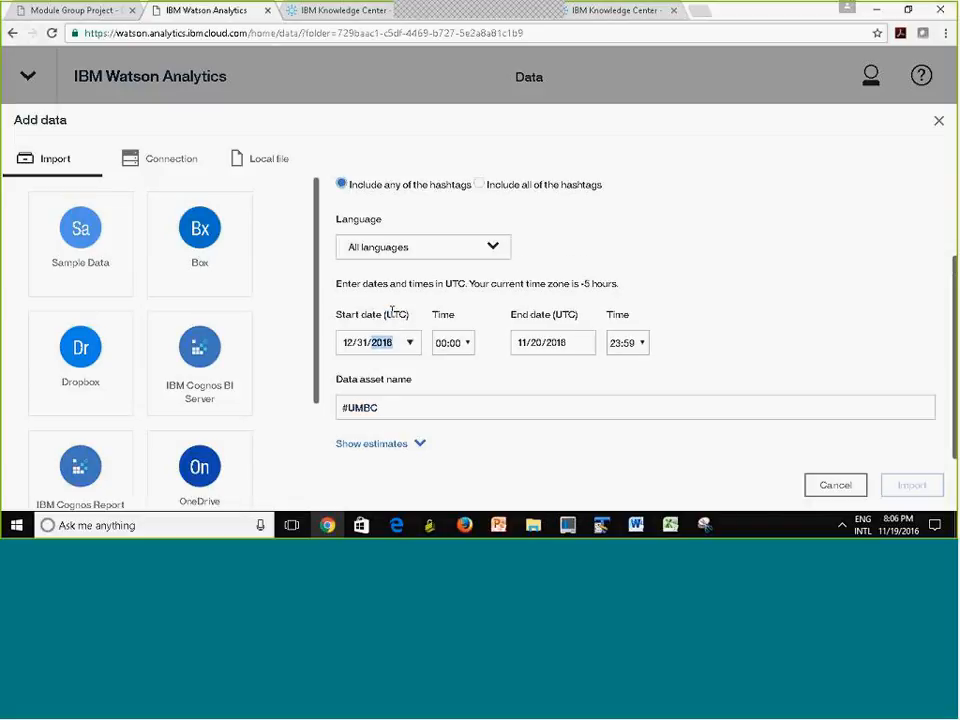
pyautogui.click(349, 343)
pyautogui.write('02')
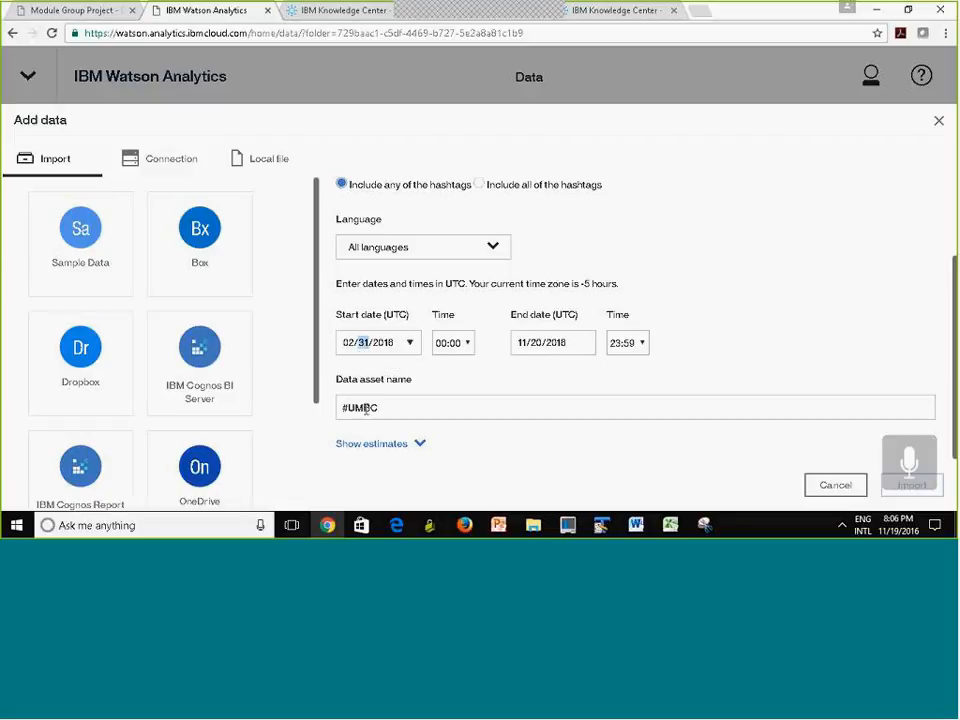
pyautogui.click(368, 444)
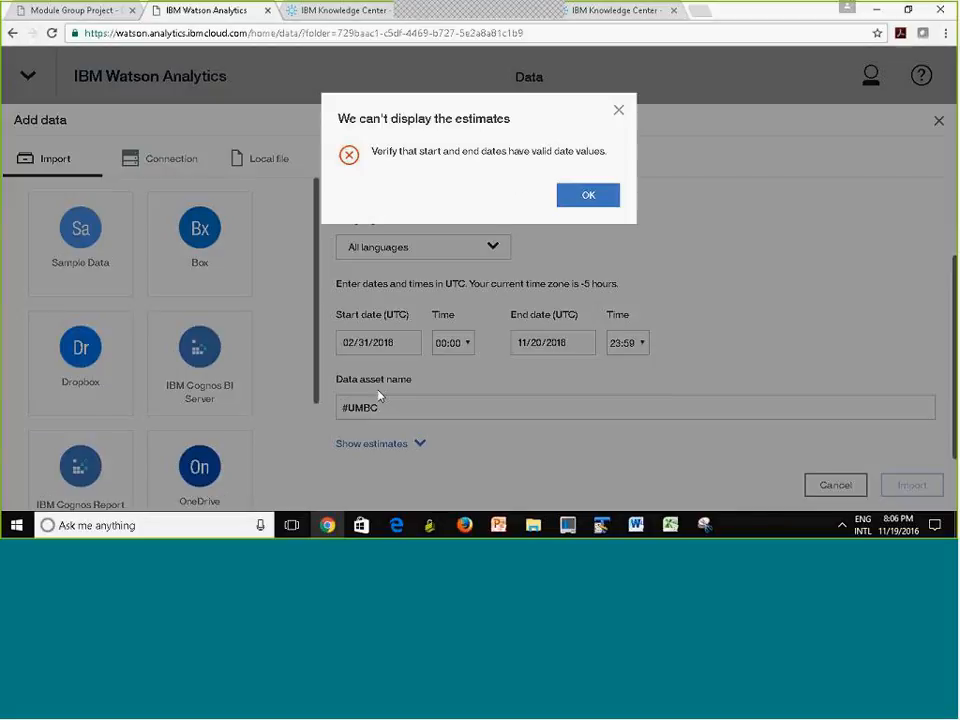
pyautogui.click(588, 197)
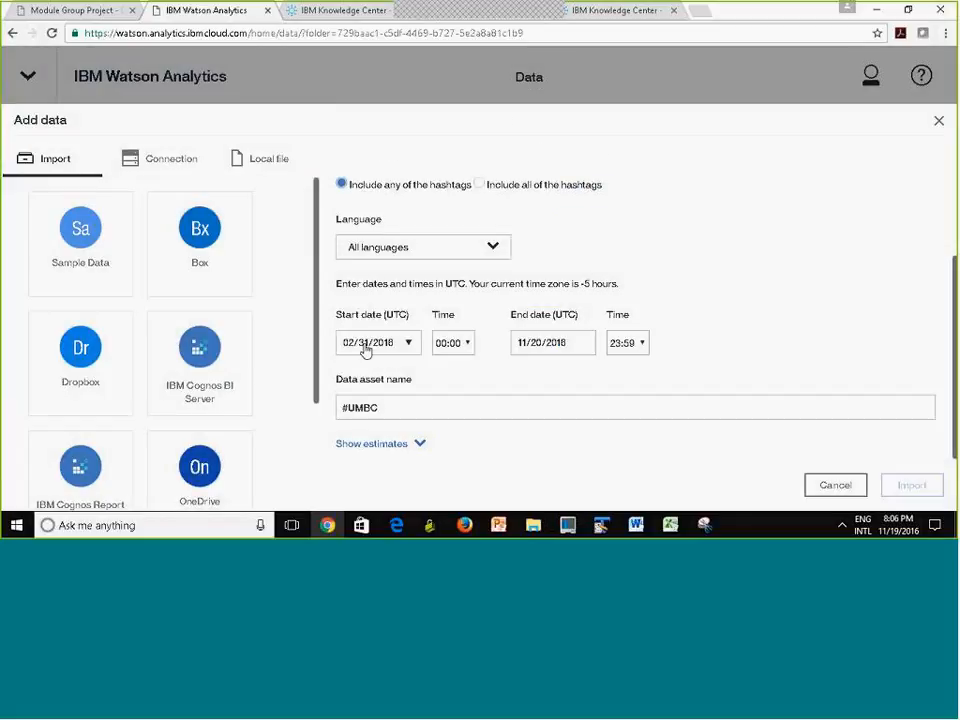
pyautogui.write('2')
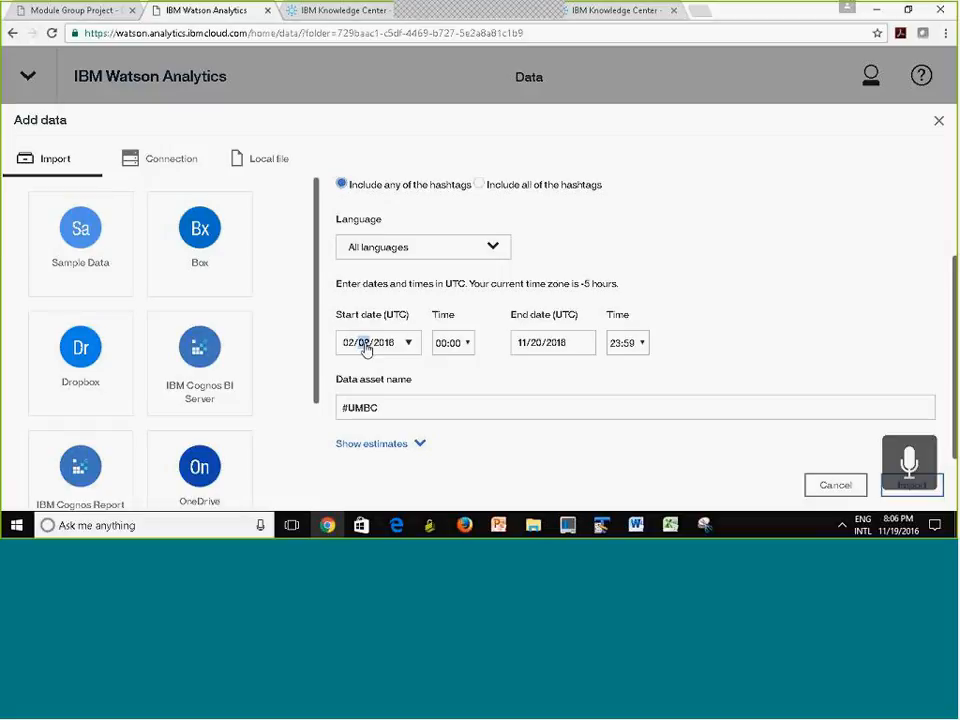
# Show the tweet estimates for the period starting 02/02/2016 and import the #UMBC Twitter data
pyautogui.click(470, 388)
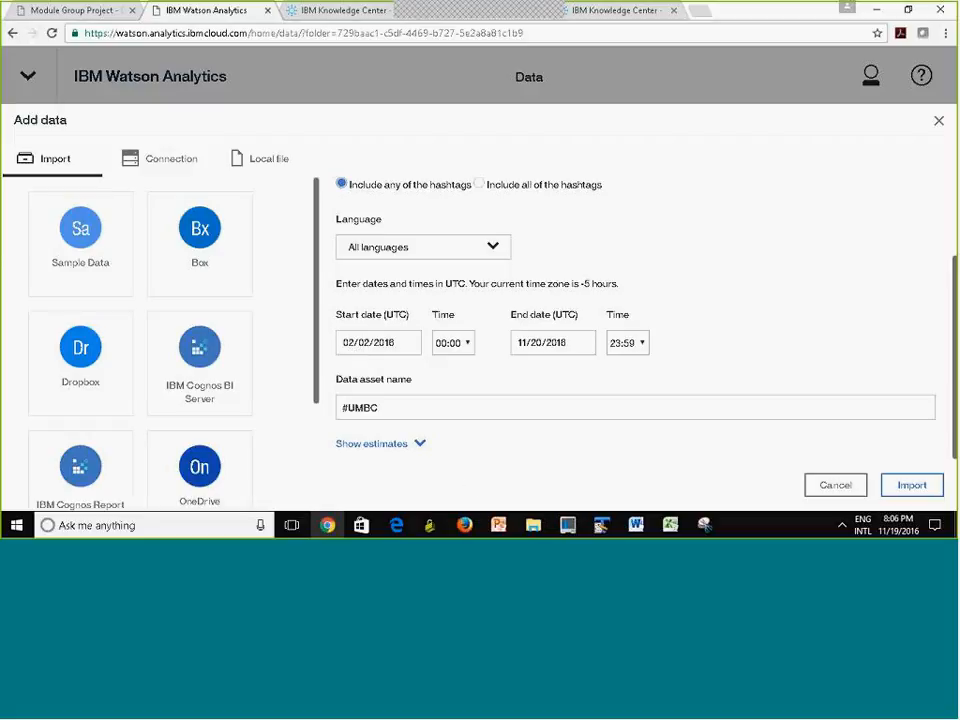
pyautogui.click(371, 443)
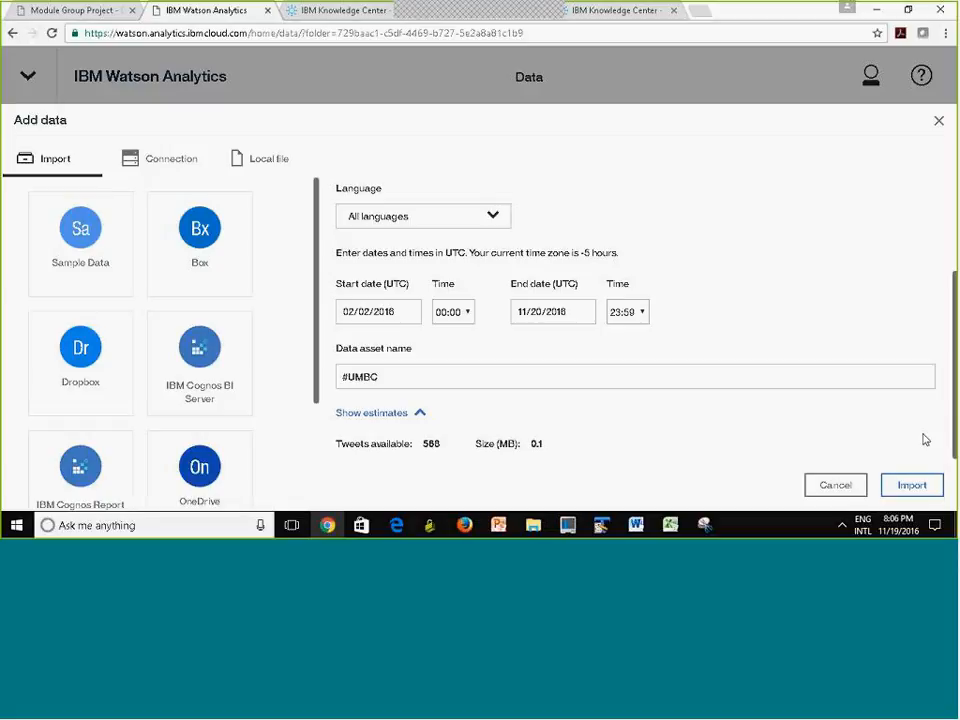
pyautogui.click(922, 487)
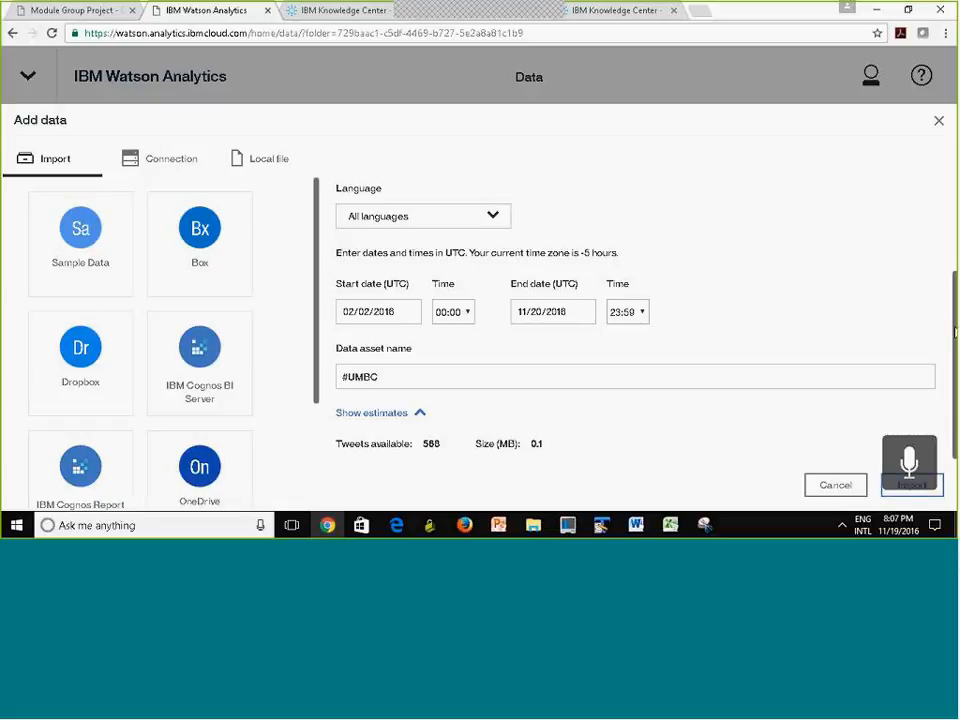
pyautogui.click(926, 488)
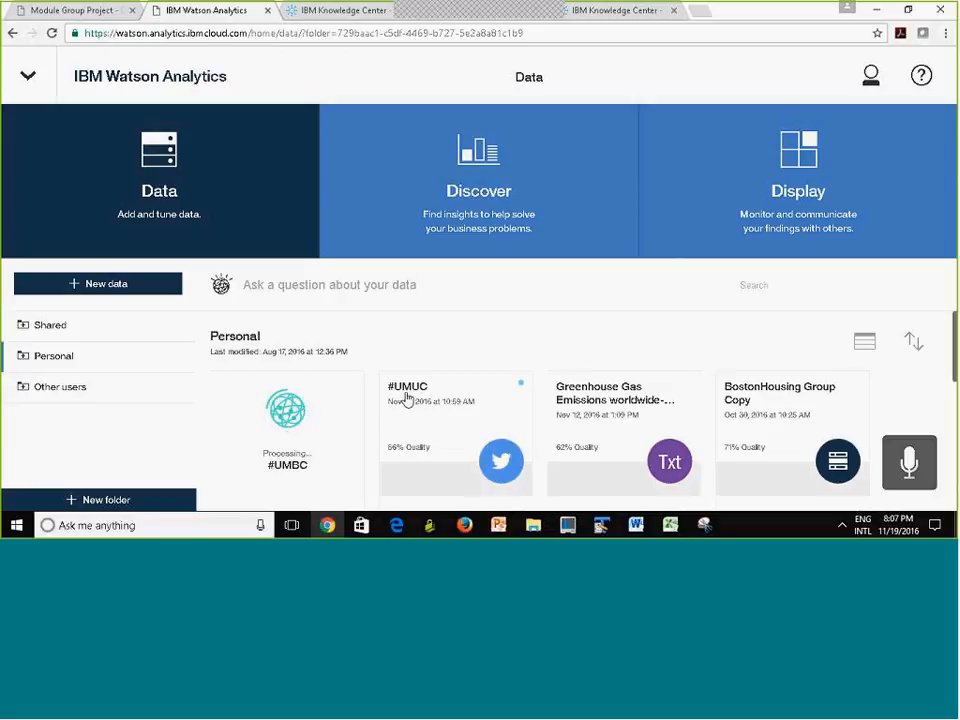
# Open the #UMUC data asset to view its starting points, and return to the data assets
pyautogui.click(420, 422)
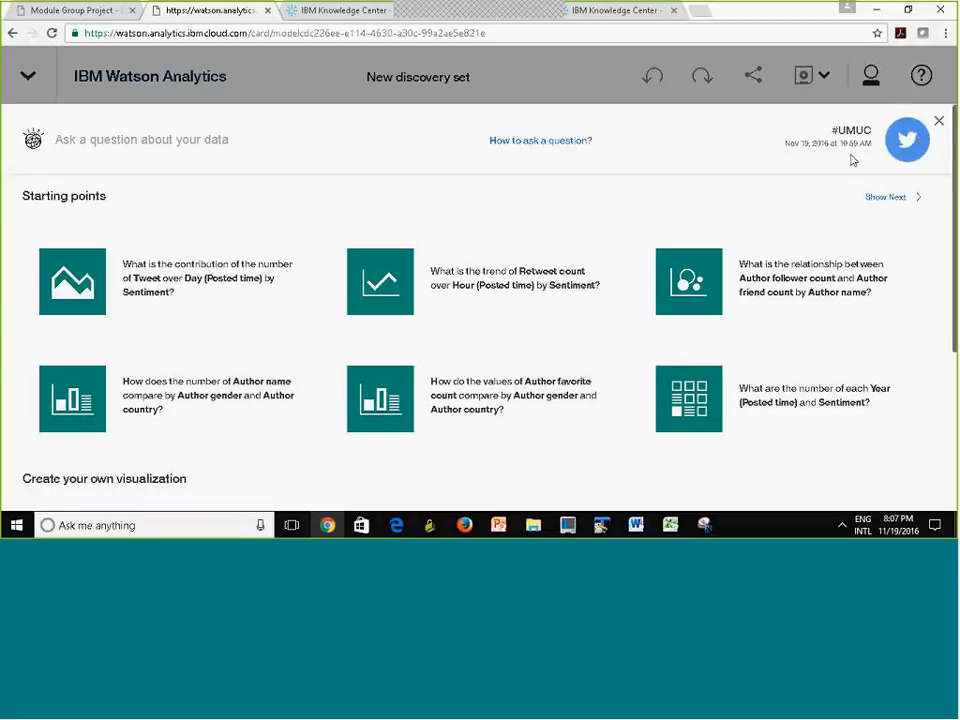
pyautogui.click(940, 125)
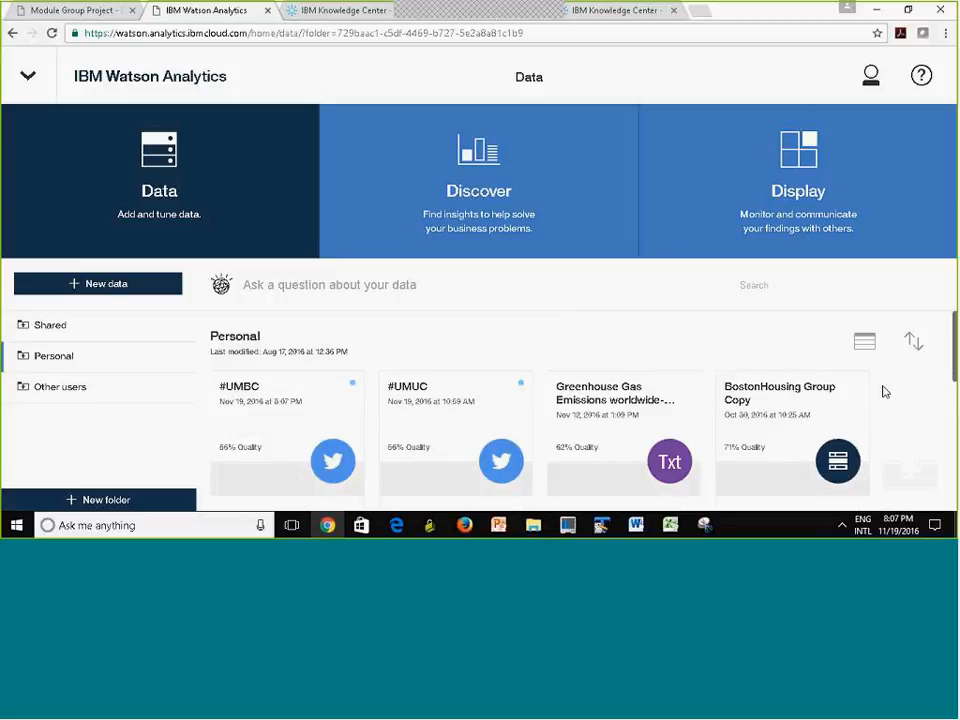
pyautogui.click(865, 344)
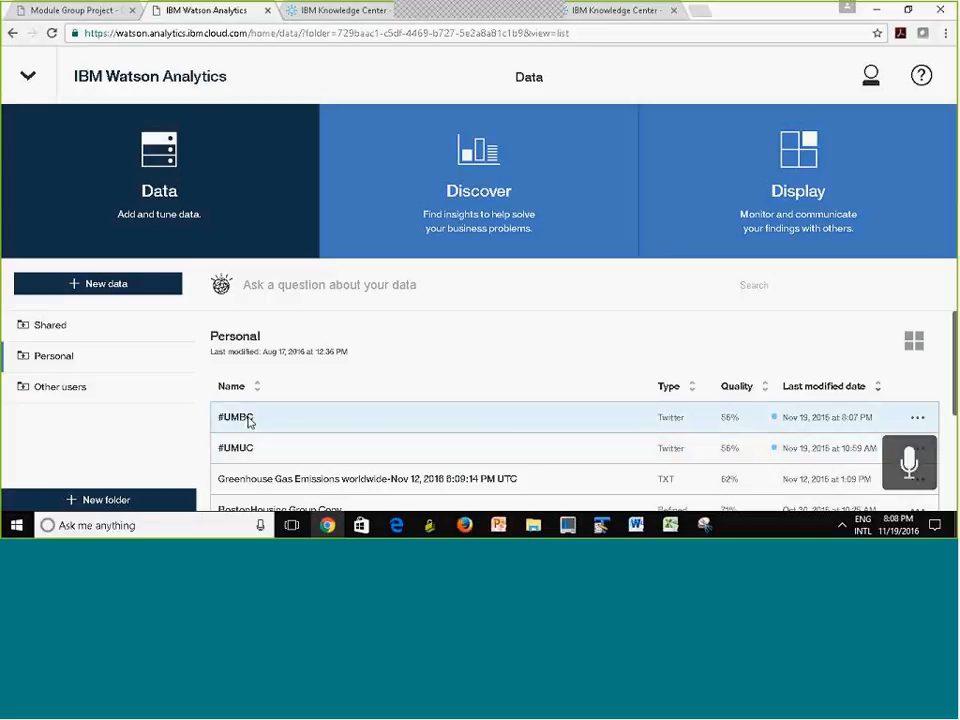
pyautogui.click(918, 420)
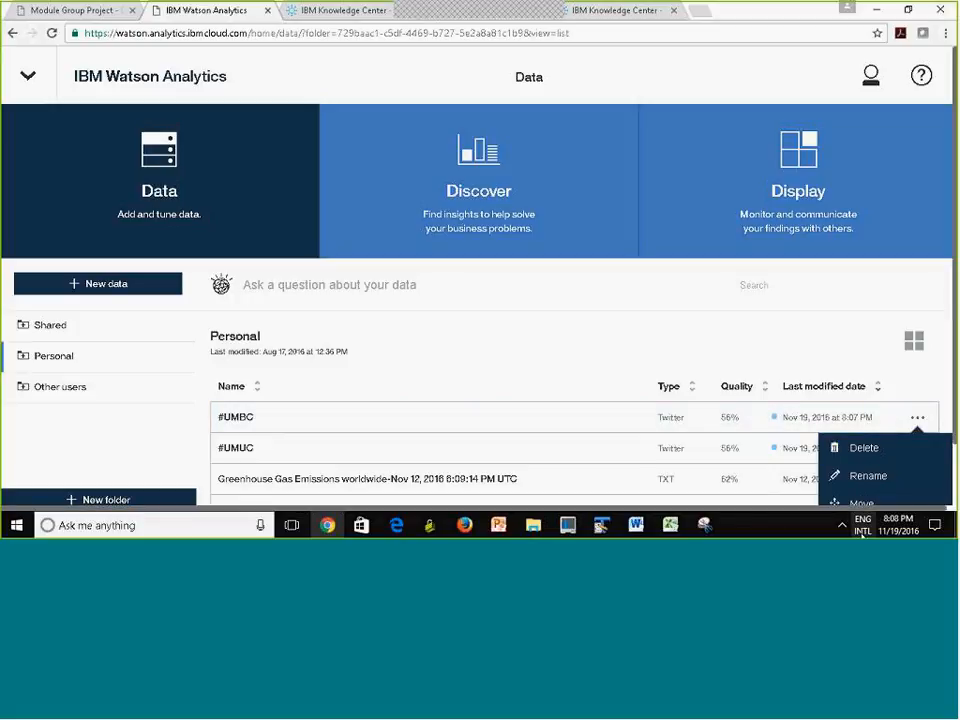
pyautogui.click(777, 329)
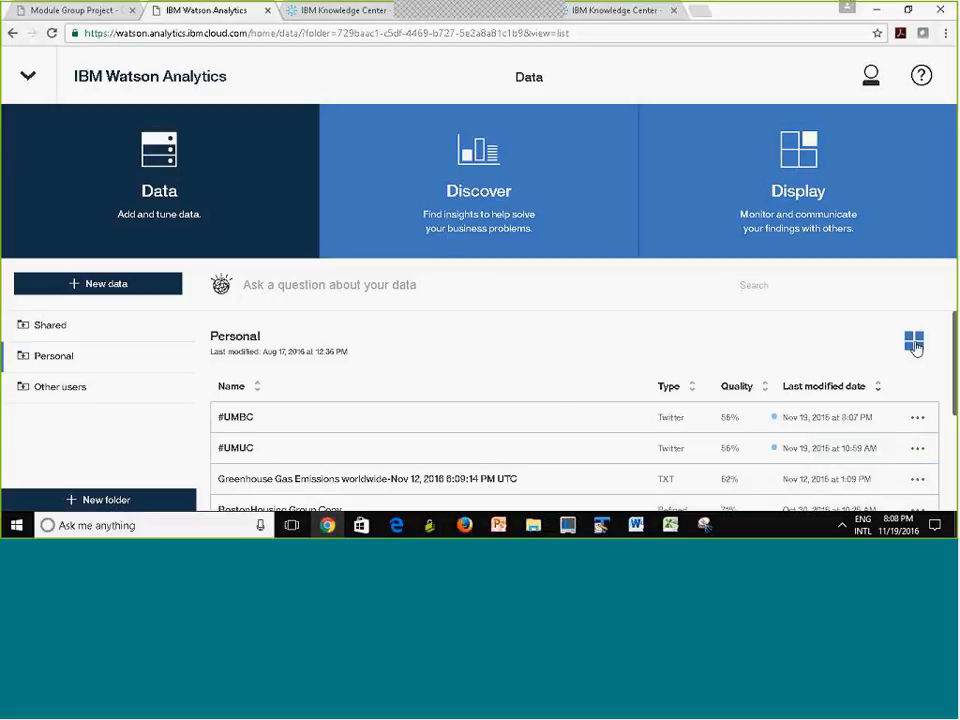
pyautogui.click(914, 343)
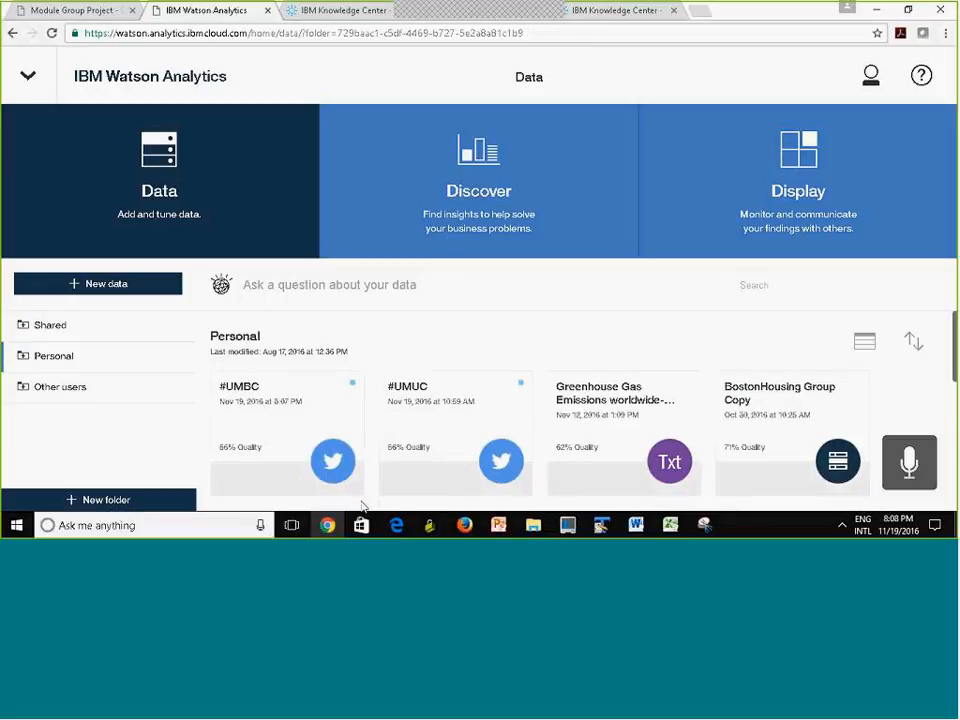
# Reduce the browser's page zoom to 90%
pyautogui.click(946, 34)
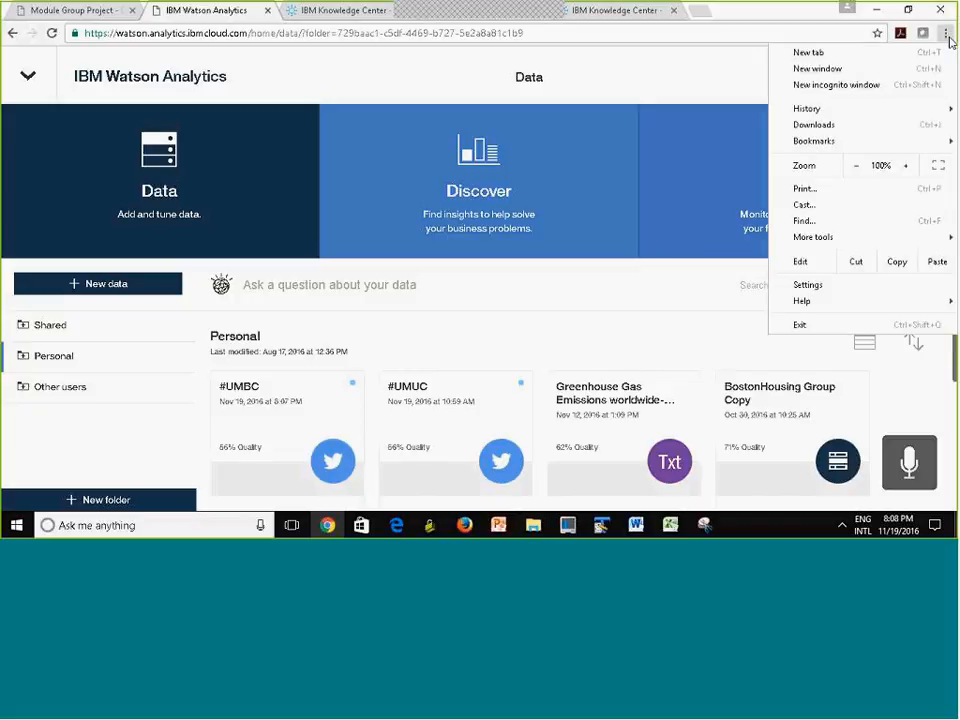
pyautogui.click(856, 165)
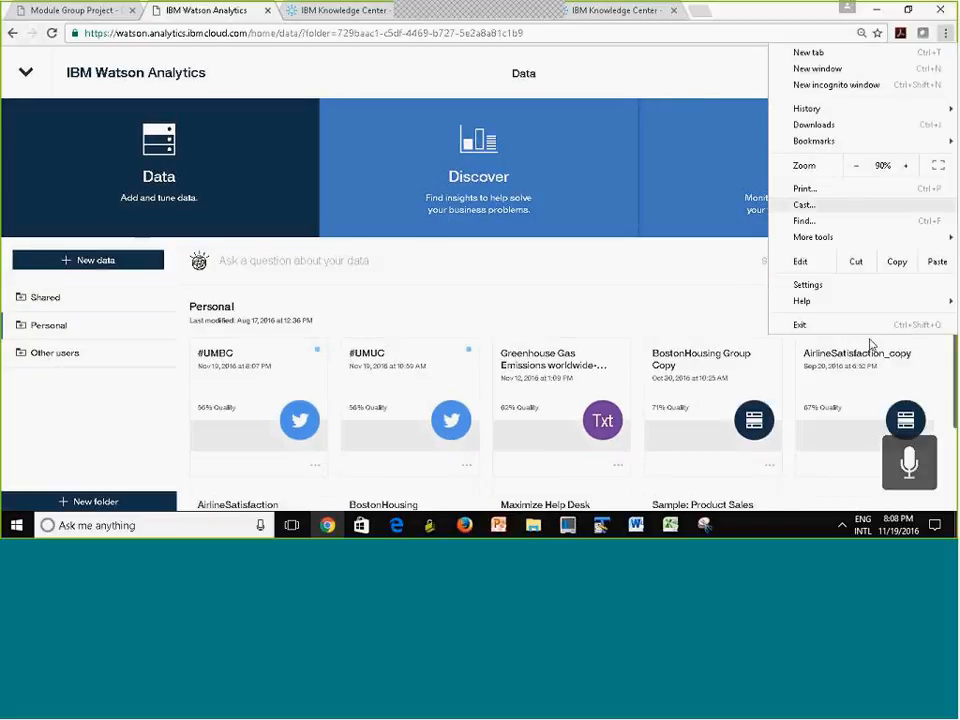
pyautogui.click(115, 436)
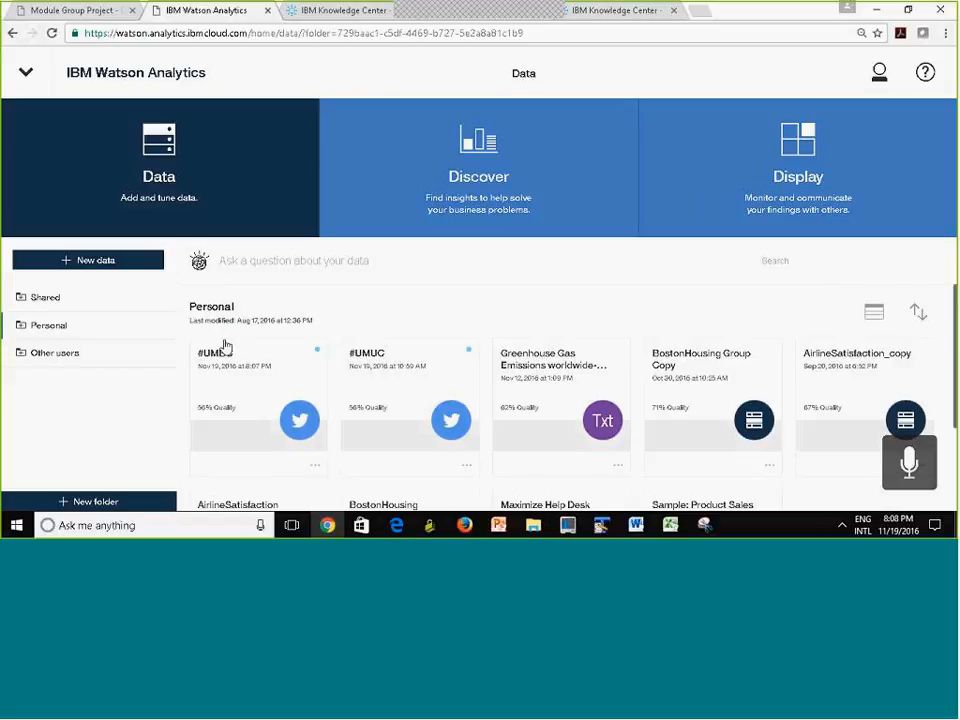
# Open the #UMBC data asset for refining from its available actions
pyautogui.click(314, 468)
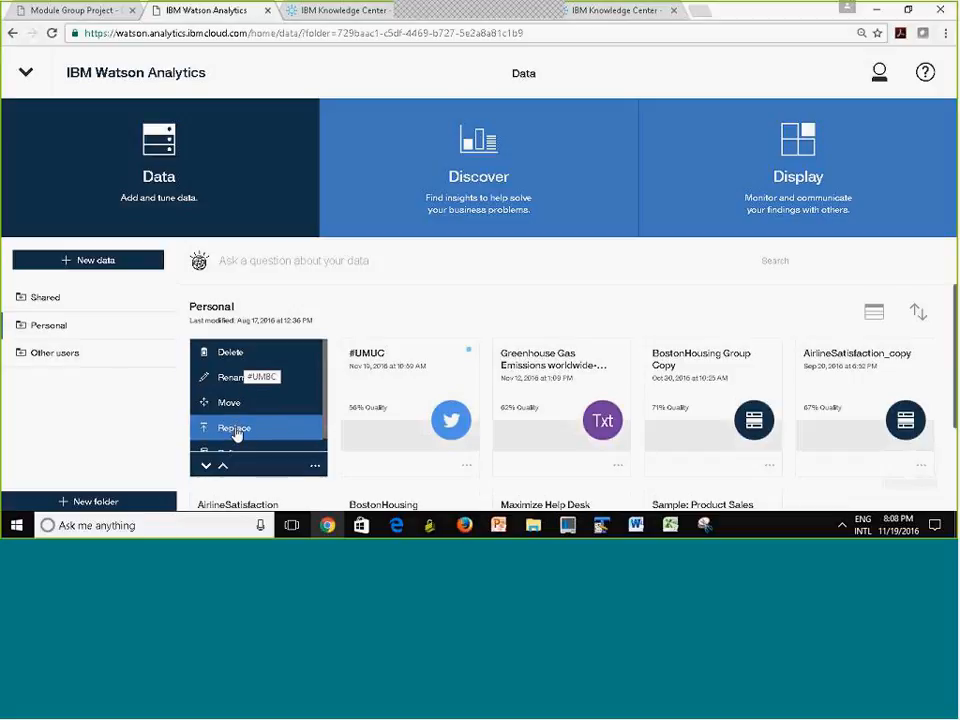
pyautogui.scroll(-1, 268, 427)
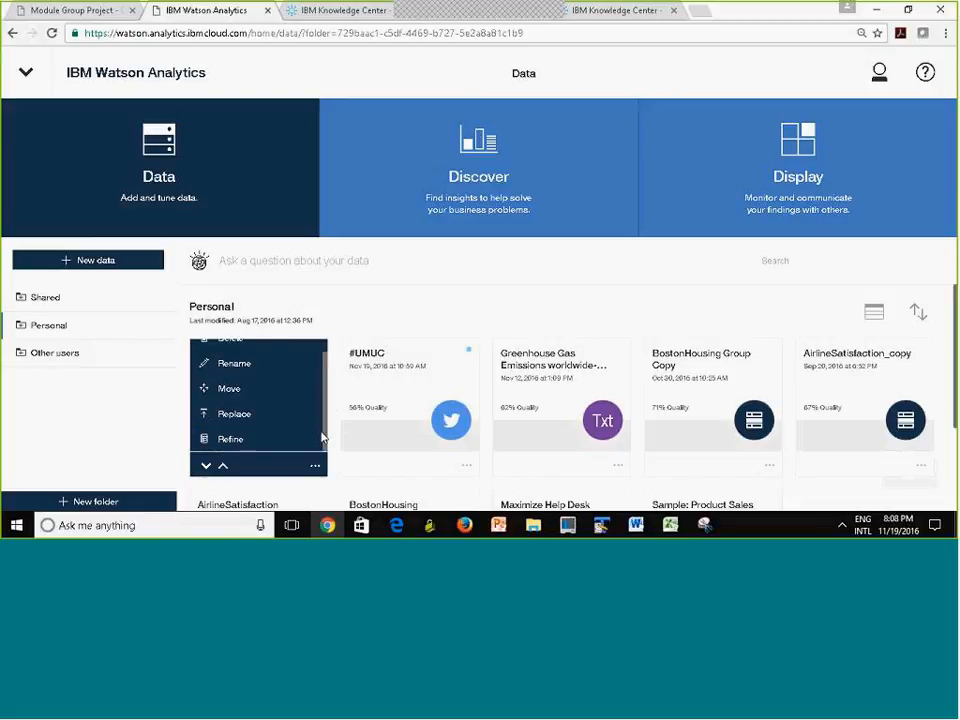
pyautogui.click(232, 441)
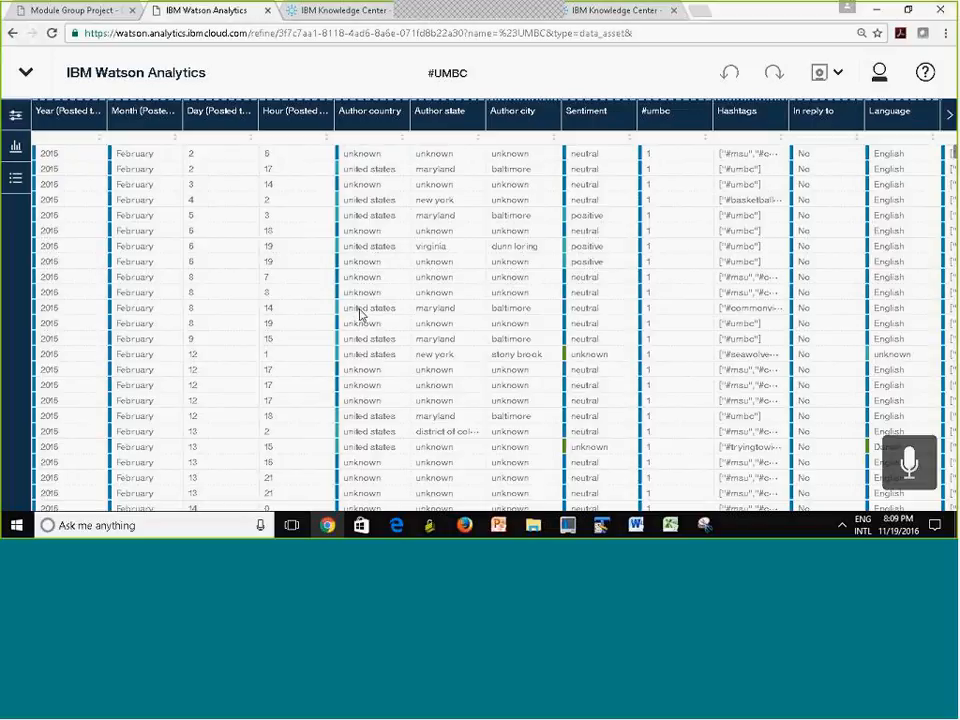
# Switch to the IBM Knowledge Center page on the structure of Twitter data assets and read the column descriptions, including Sentiment and hashtags
pyautogui.click(620, 11)
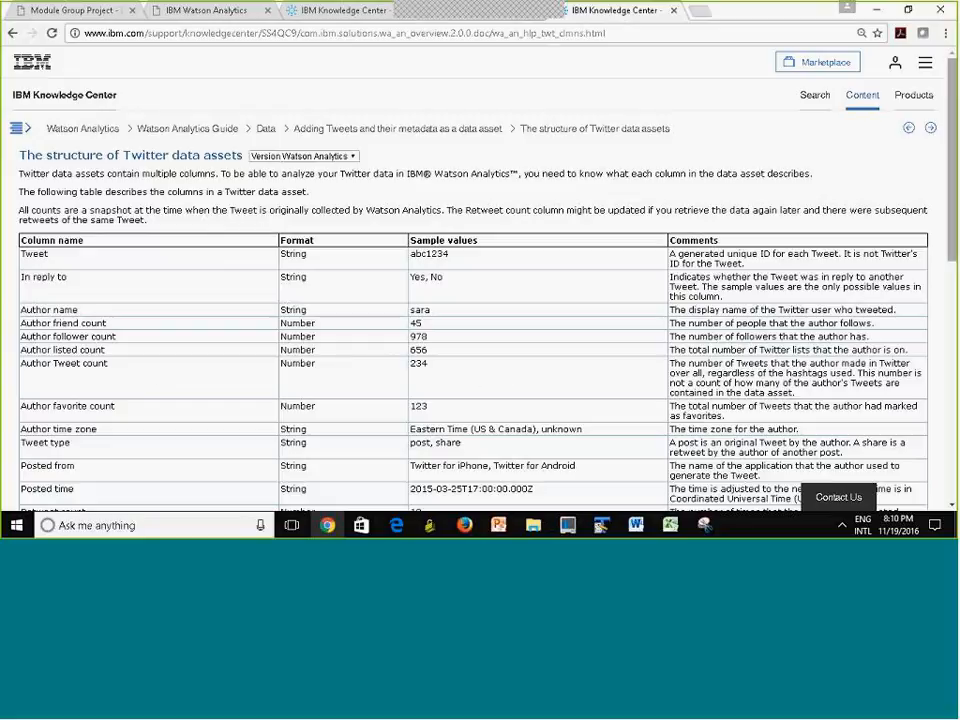
pyautogui.moveTo(955, 207); pyautogui.dragTo(933, 360)
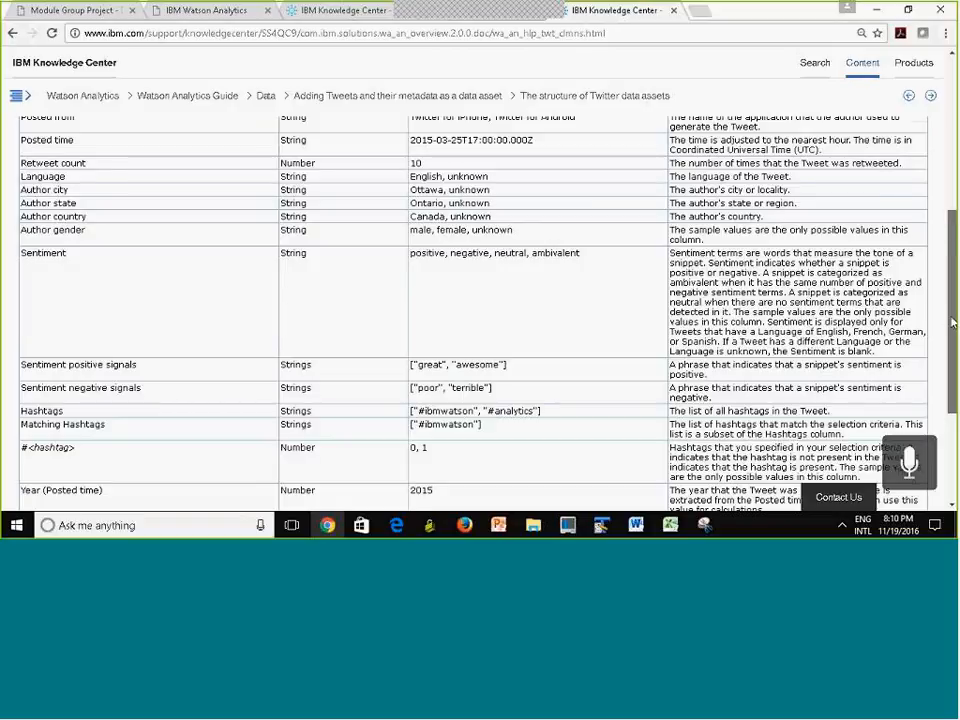
pyautogui.scroll(-3, 952, 322)
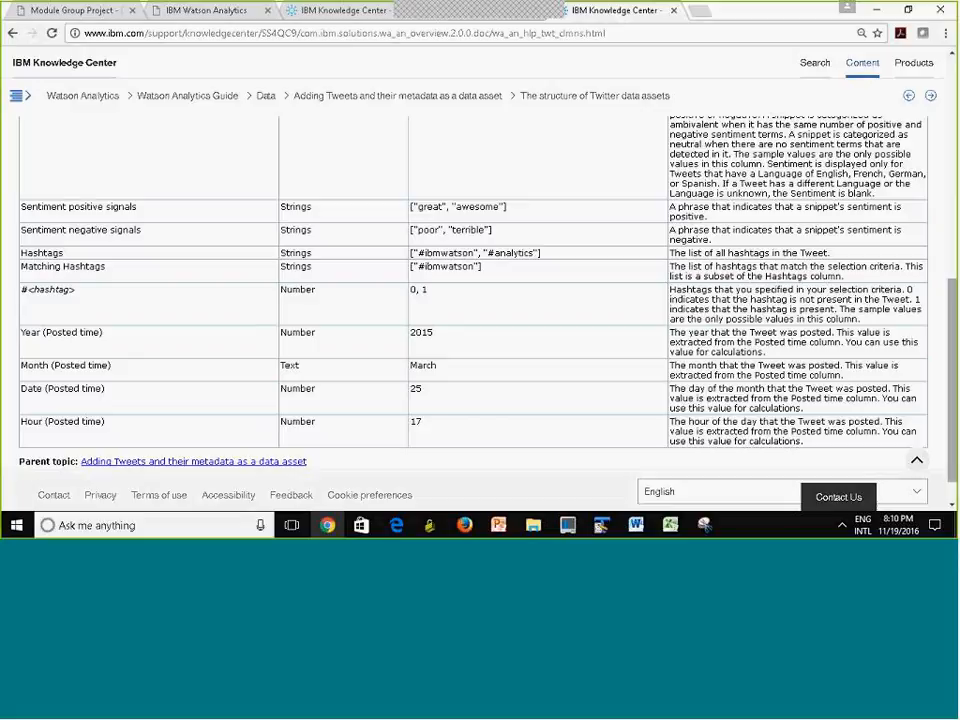
pyautogui.moveTo(954, 312); pyautogui.dragTo(955, 234)
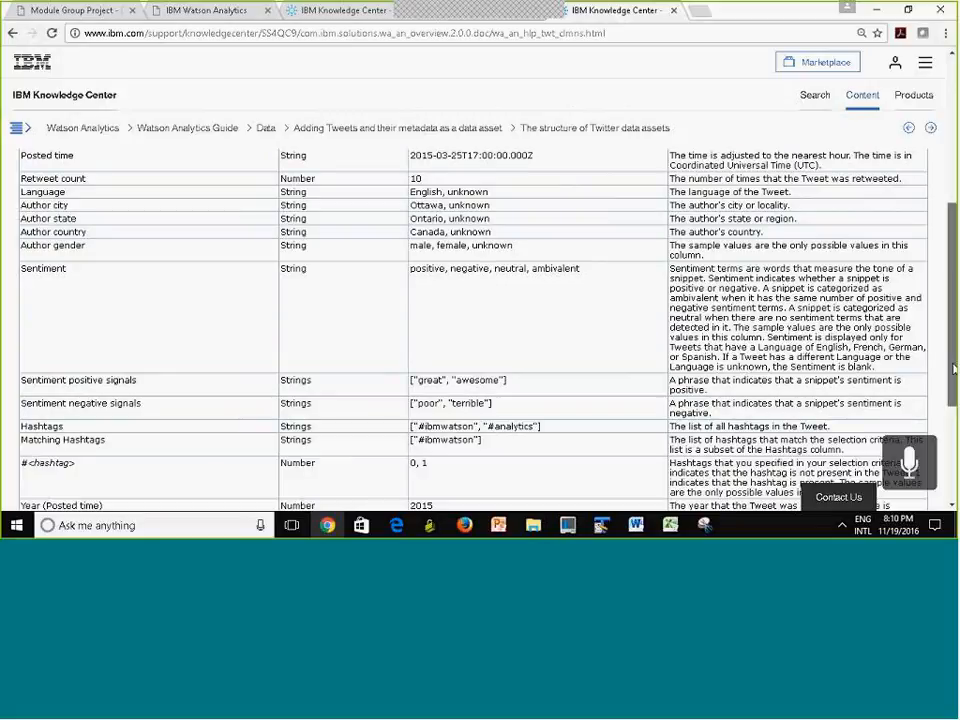
pyautogui.scroll(-2, 275, 380)
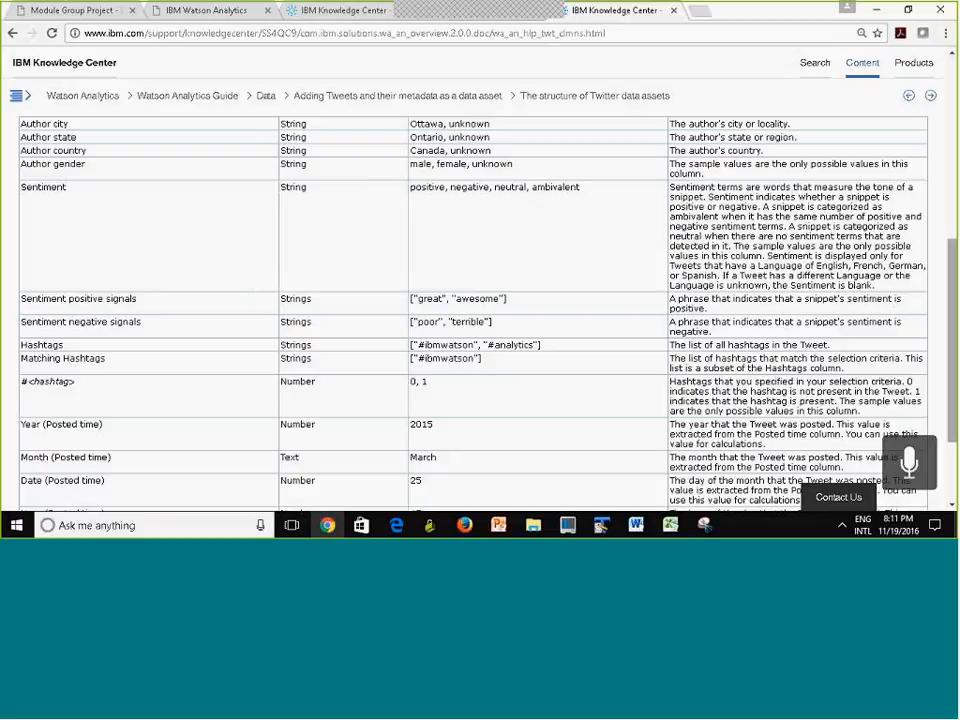
pyautogui.scroll(1, 473, 313)
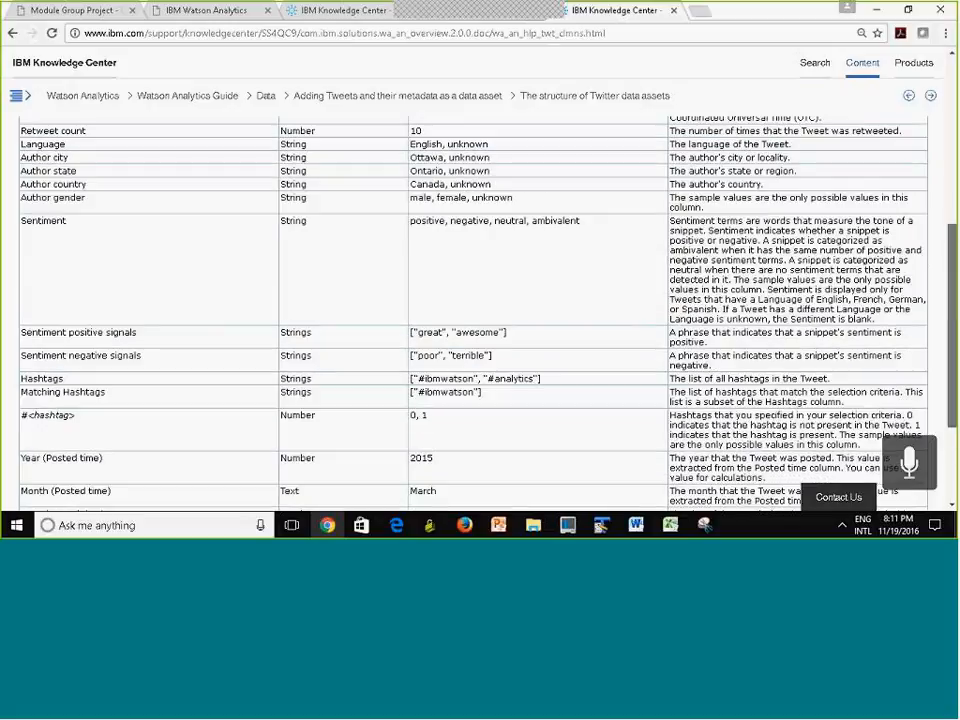
pyautogui.scroll(2, 611, 195)
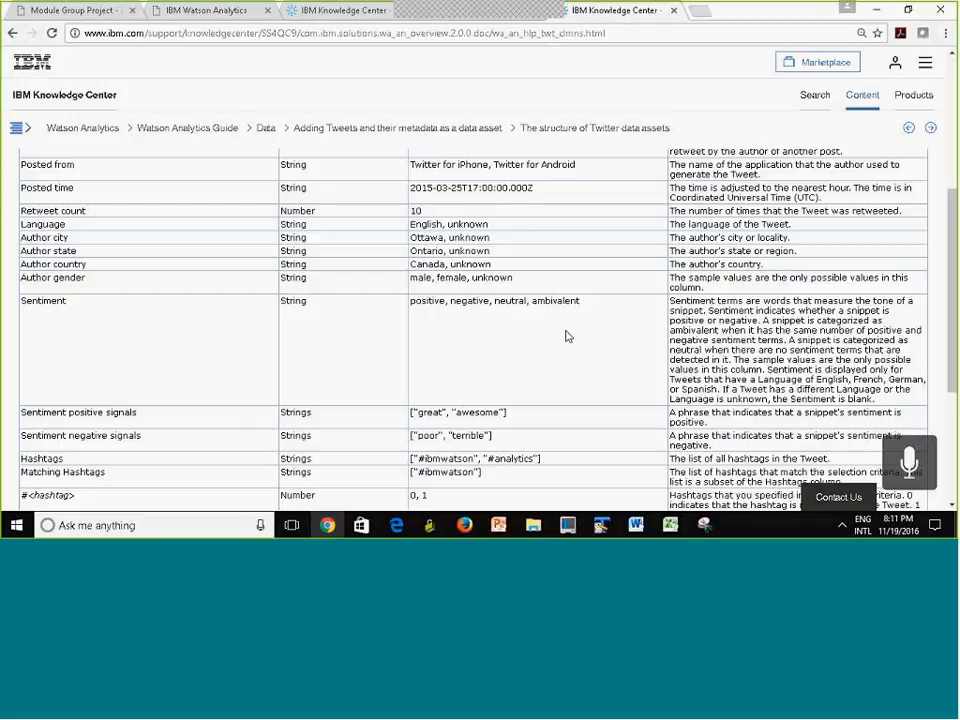
# Return to the #UMBC data in Watson Analytics and filter Author country to every value except unknown
pyautogui.click(215, 15)
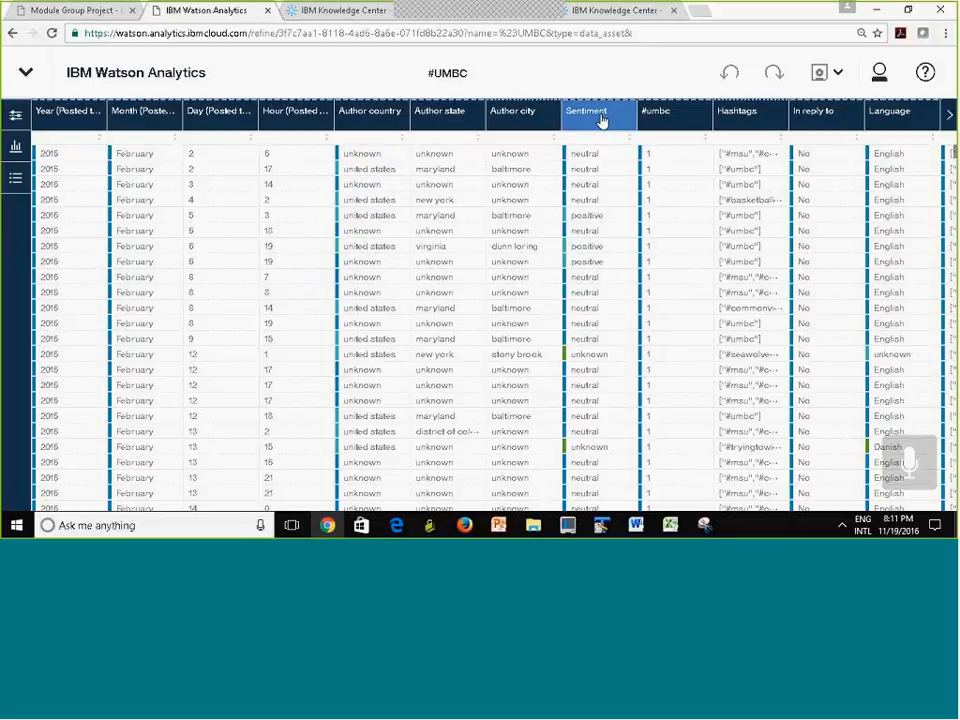
pyautogui.click(389, 117)
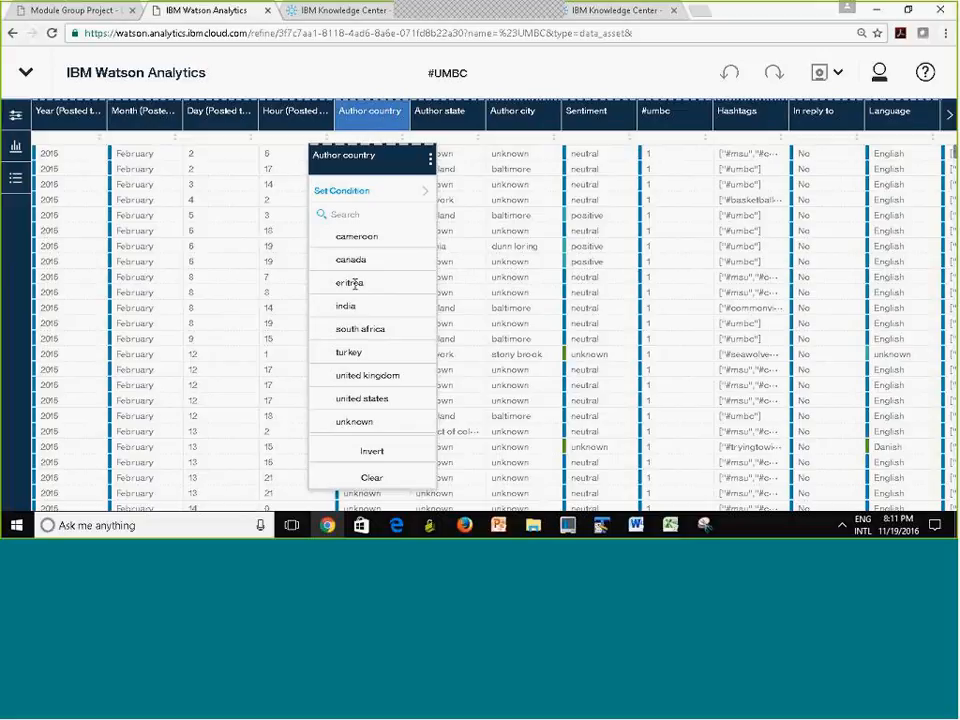
pyautogui.click(335, 433)
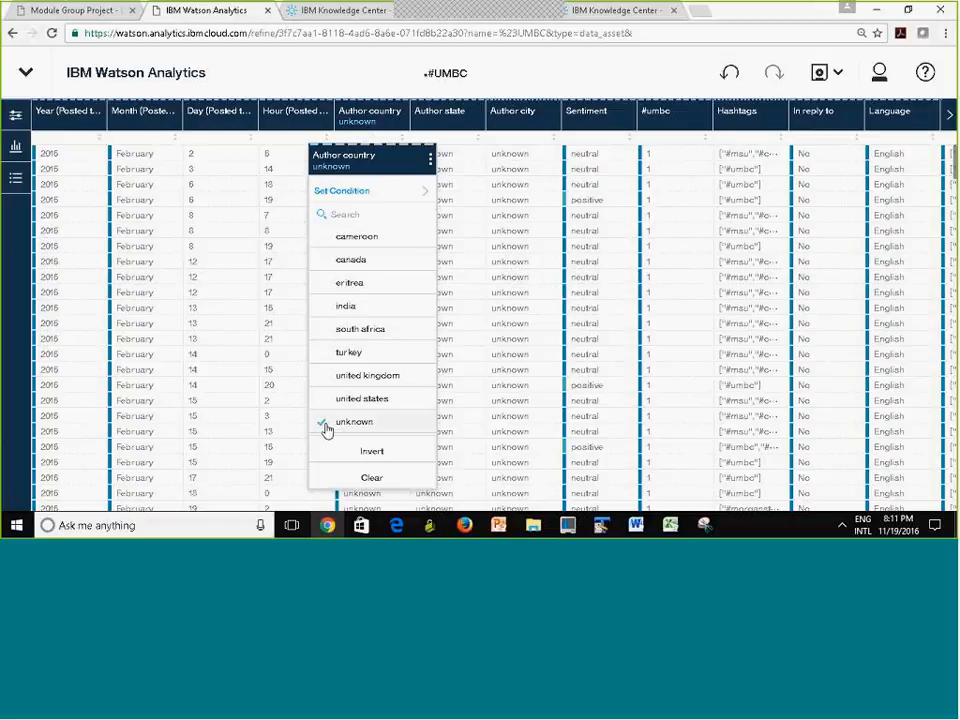
pyautogui.click(364, 451)
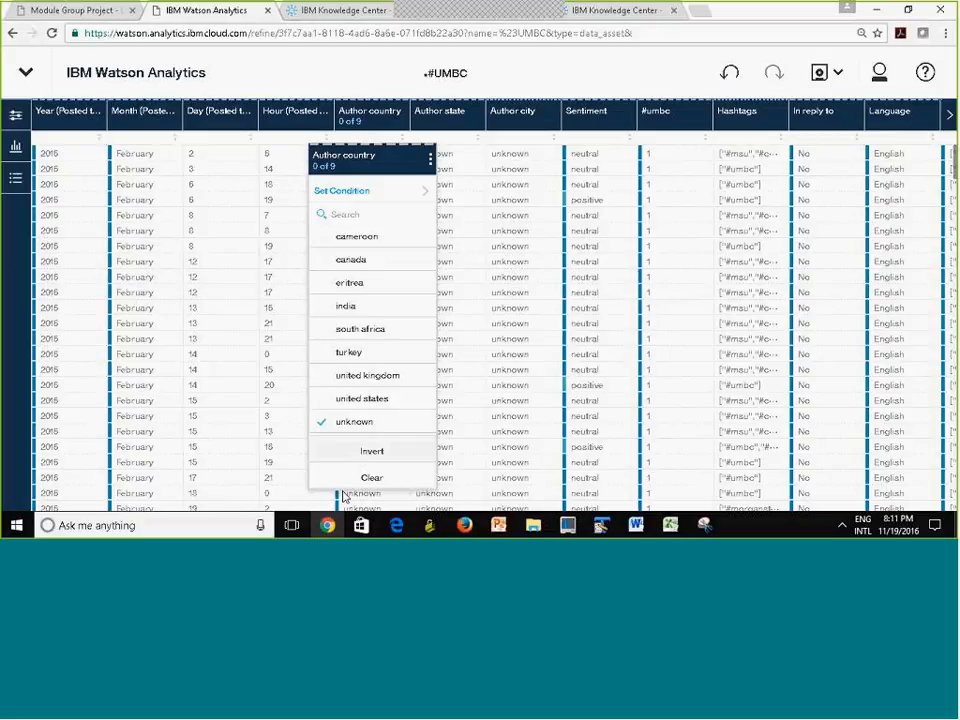
pyautogui.click(544, 69)
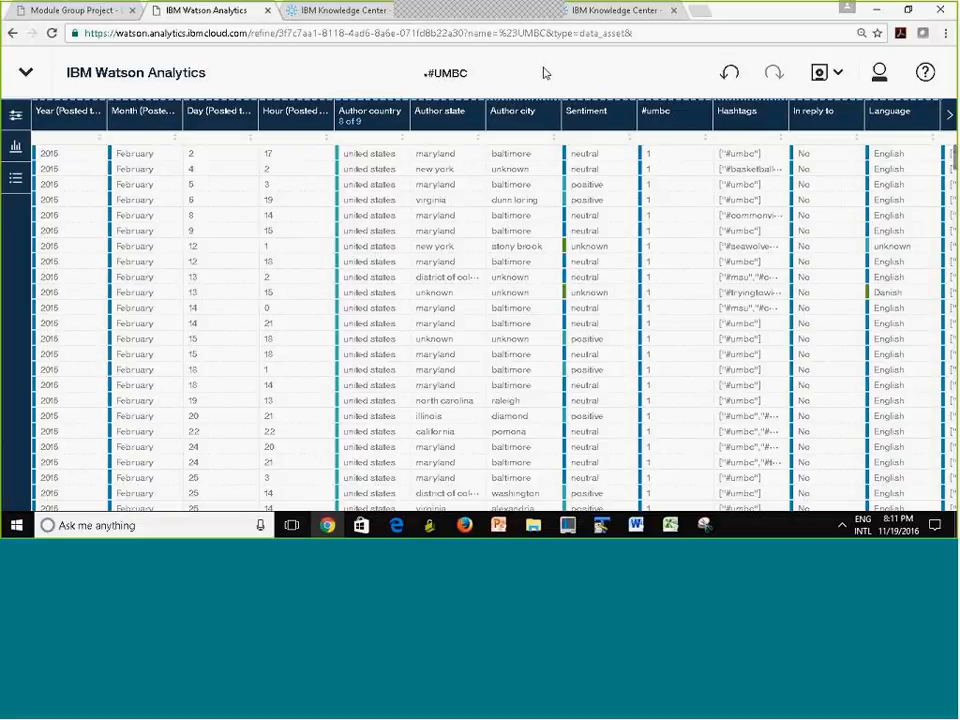
# Save the refined #UMBC data asset and close it to return to the data assets
pyautogui.click(819, 75)
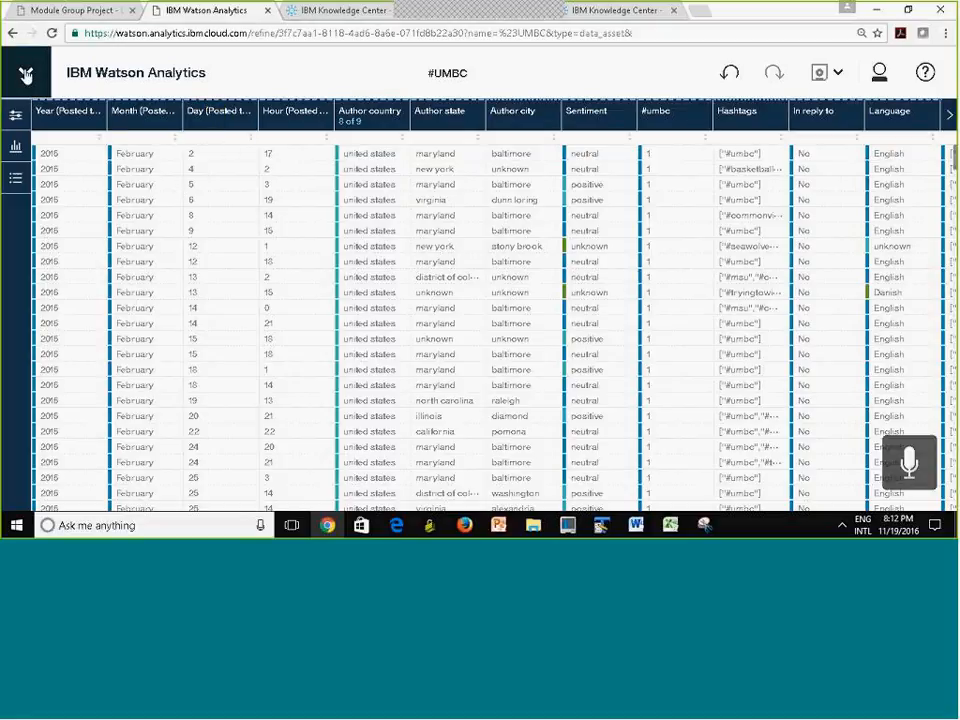
pyautogui.click(26, 75)
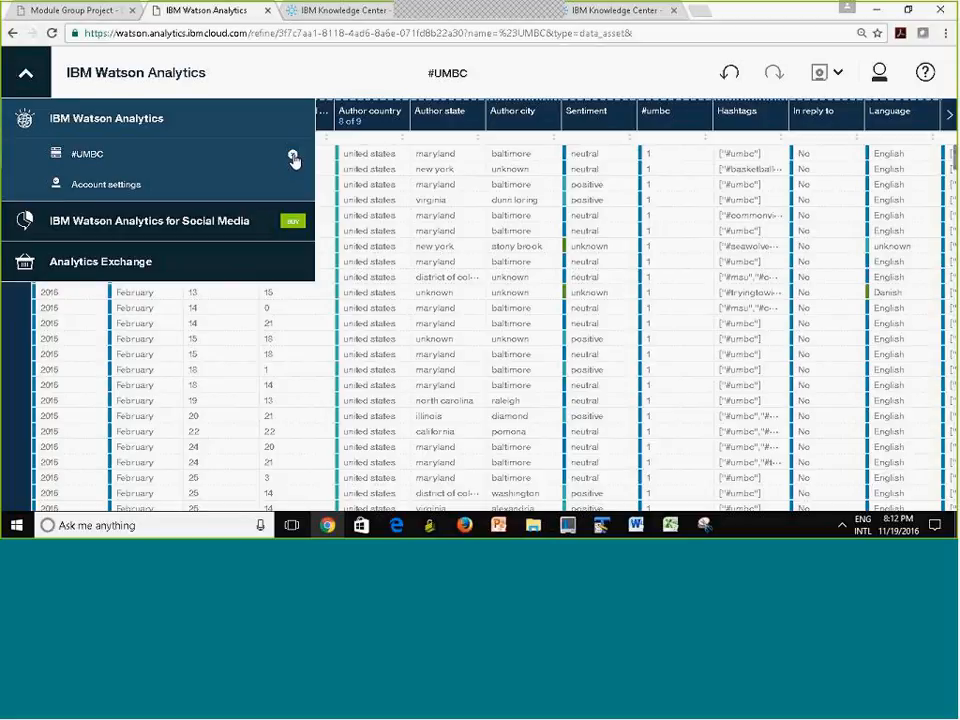
pyautogui.click(294, 157)
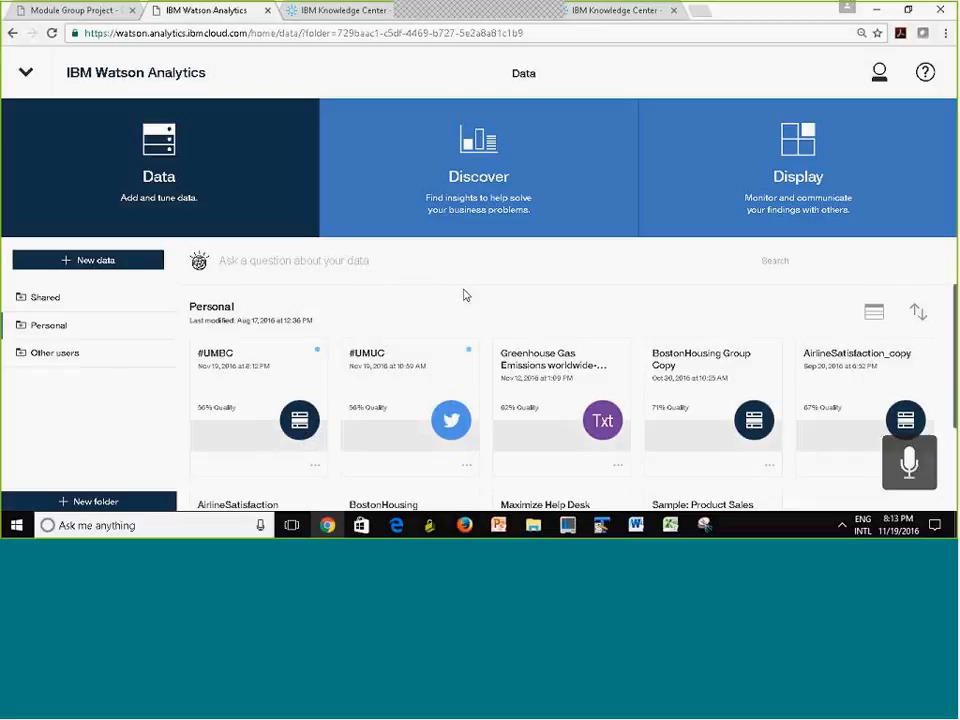
# Create a new discovery set from the #UMBC data asset in the Personal folder
pyautogui.click(486, 178)
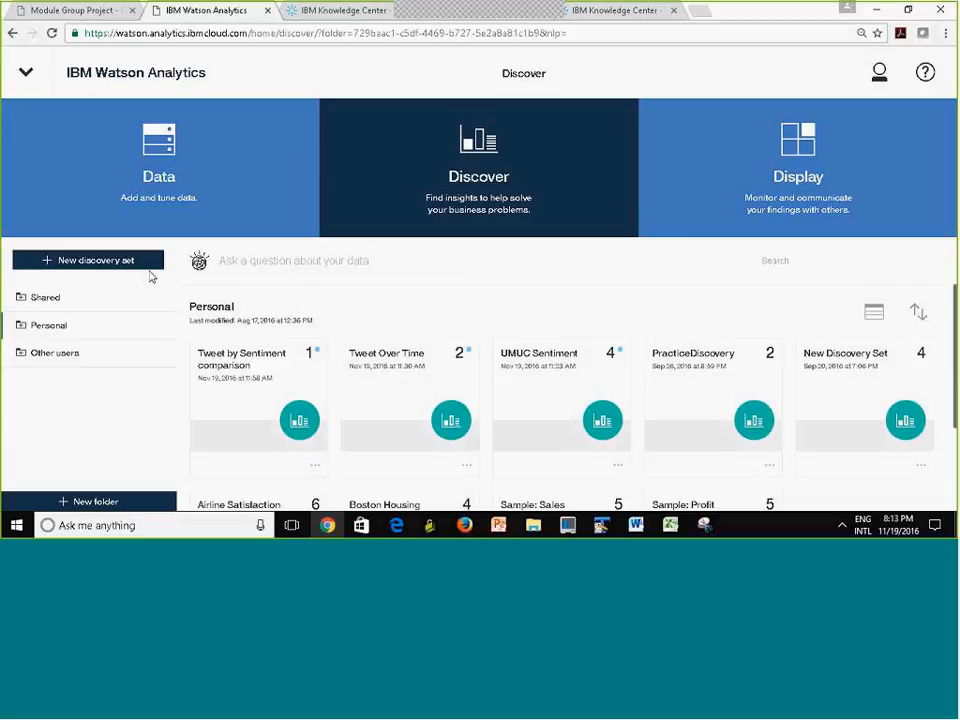
pyautogui.click(69, 262)
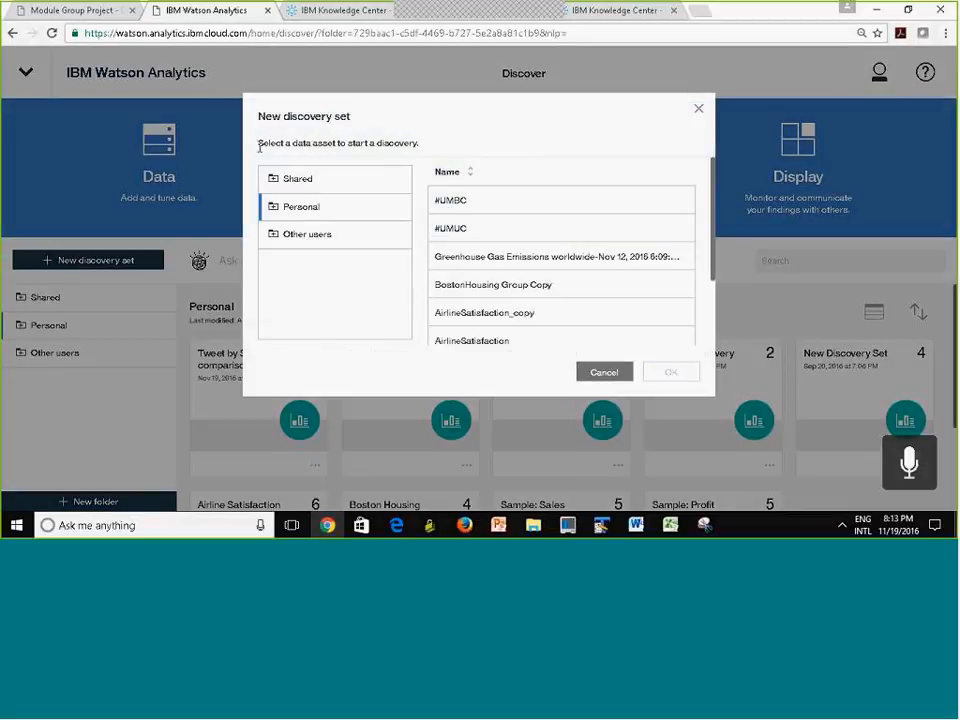
pyautogui.click(460, 204)
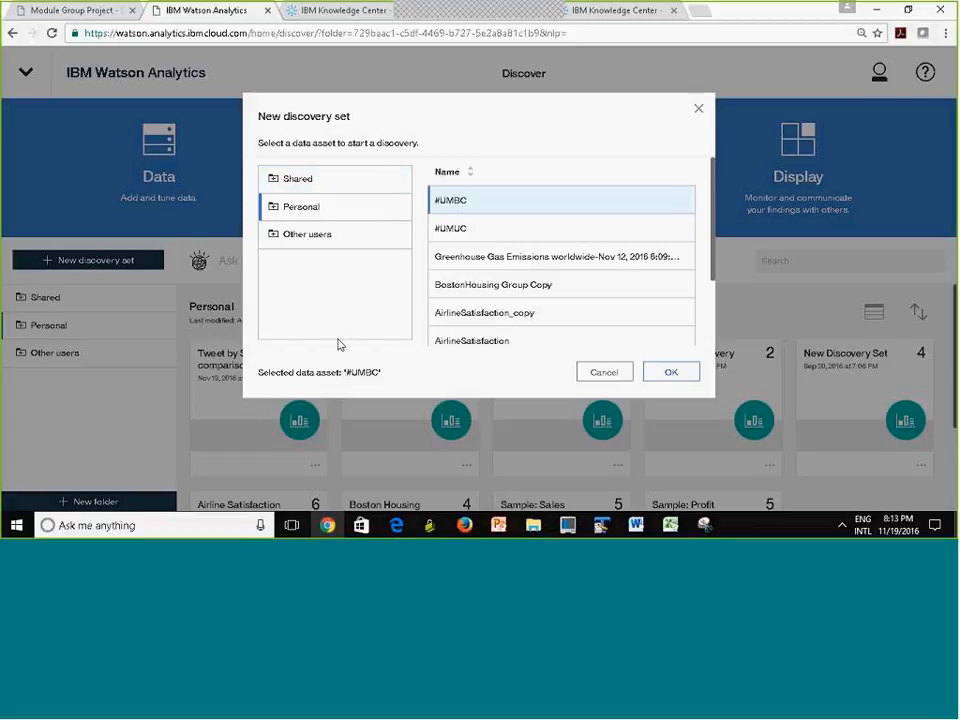
pyautogui.click(672, 374)
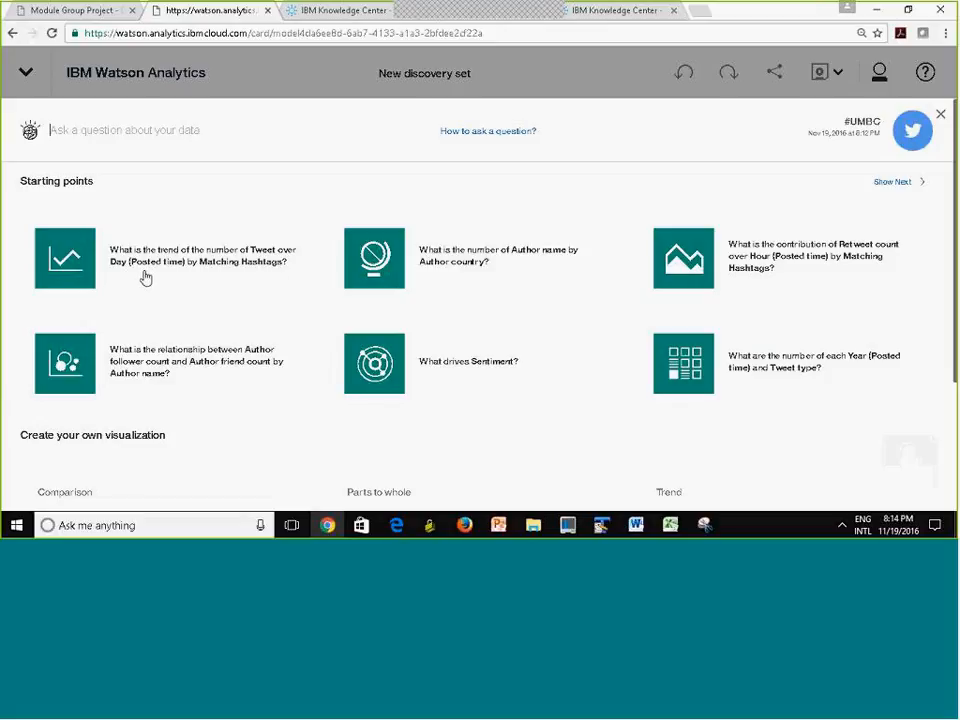
# Create the discovery showing the trend of Tweet over Day (Posted time) by Matching Hashtags and name it Posts Per day
pyautogui.click(226, 269)
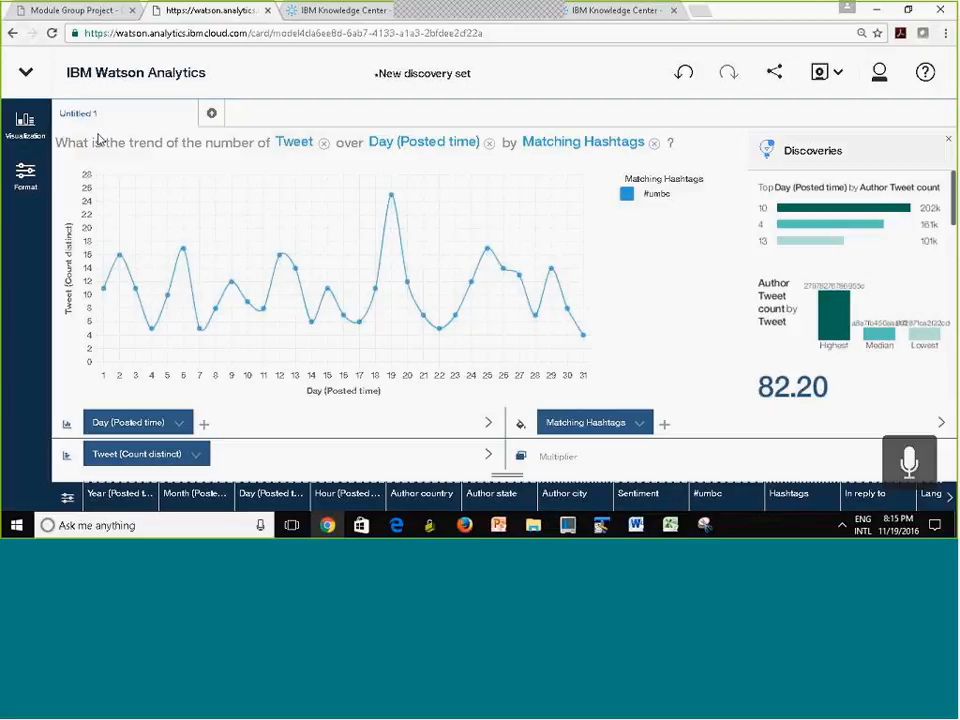
pyautogui.moveTo(81, 122)
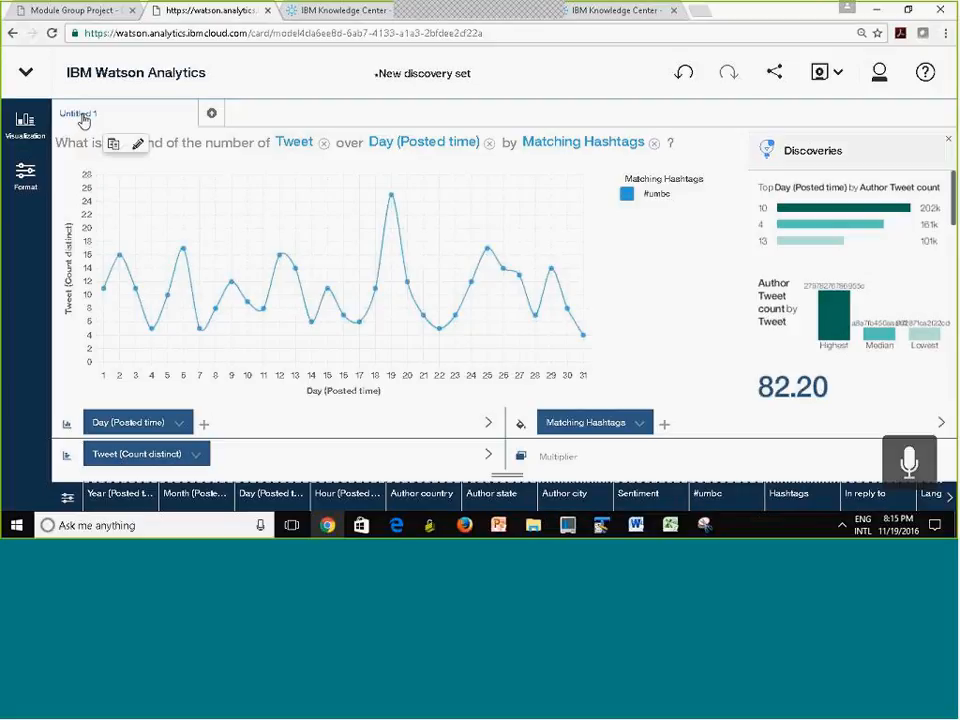
pyautogui.click(139, 146)
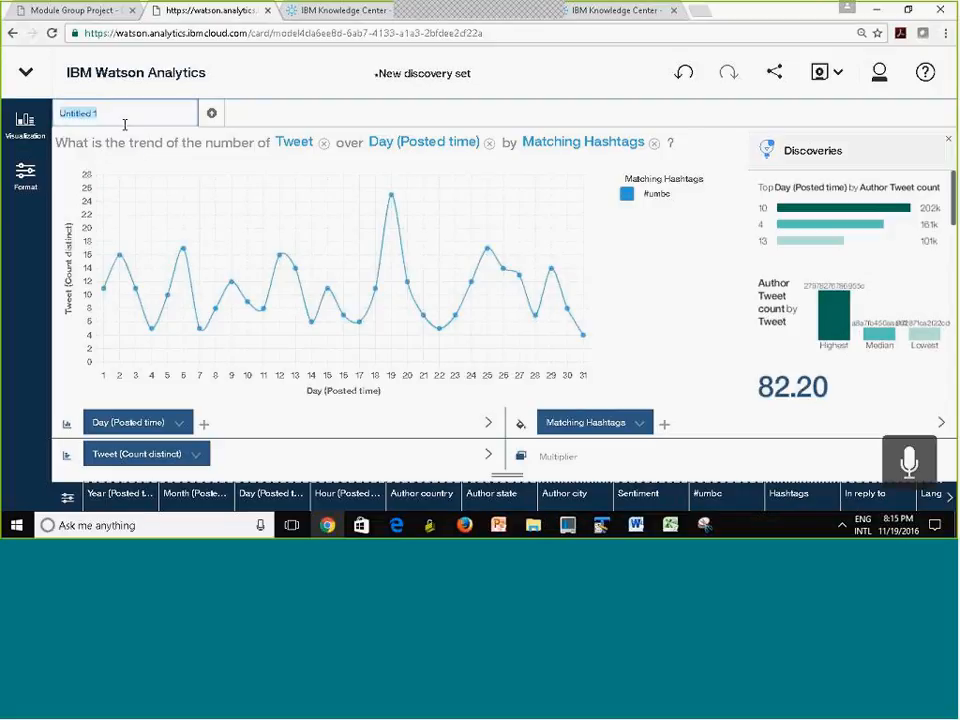
pyautogui.click(125, 124)
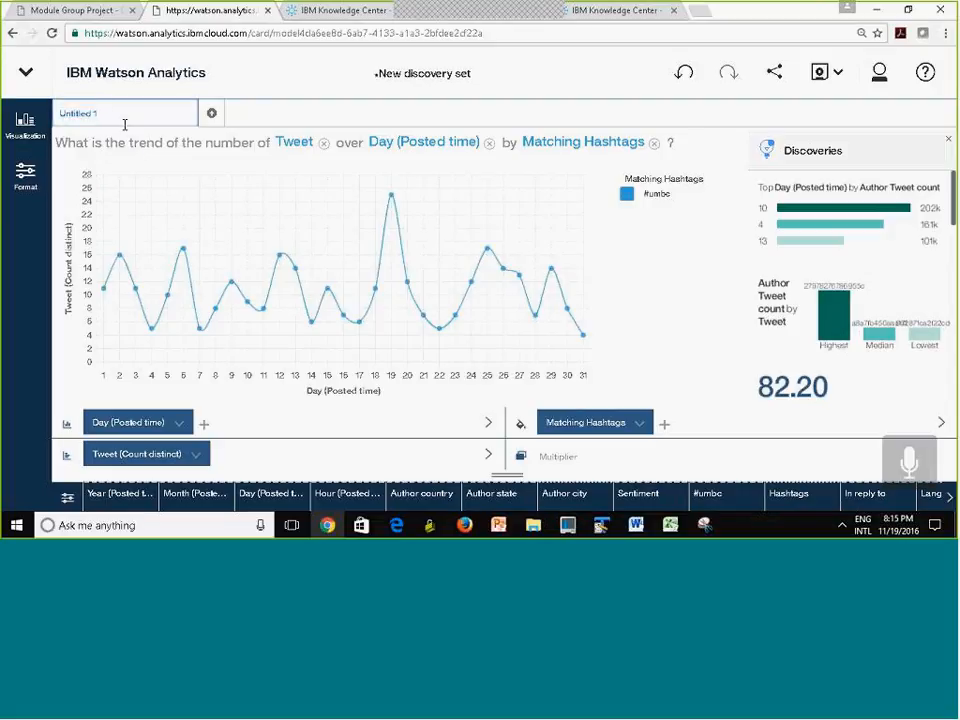
pyautogui.press('BackSpace')
pyautogui.press('BackSpace')
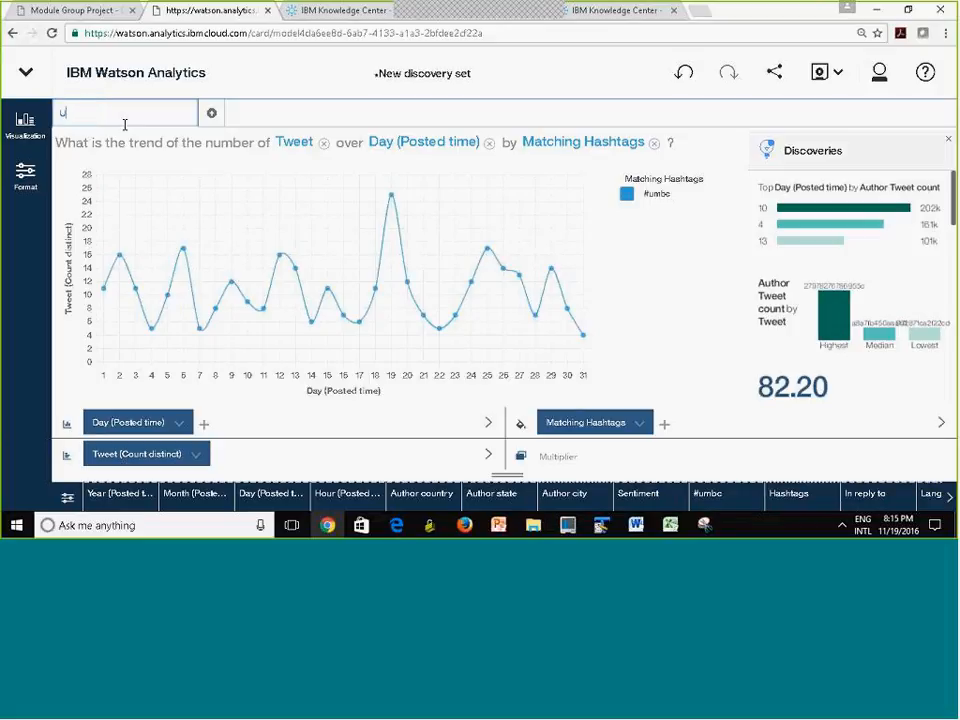
pyautogui.write('Pos')
pyautogui.press('BackSpace')
pyautogui.press('BackSpace')
pyautogui.press('BackSpace')
pyautogui.write('ts Per day')
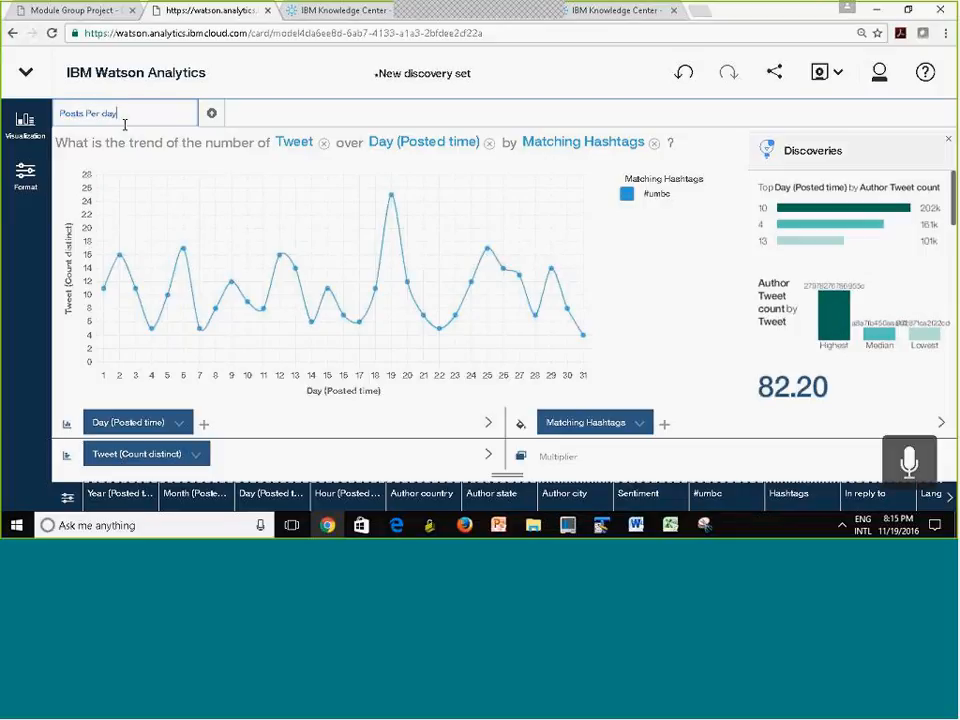
pyautogui.click(59, 173)
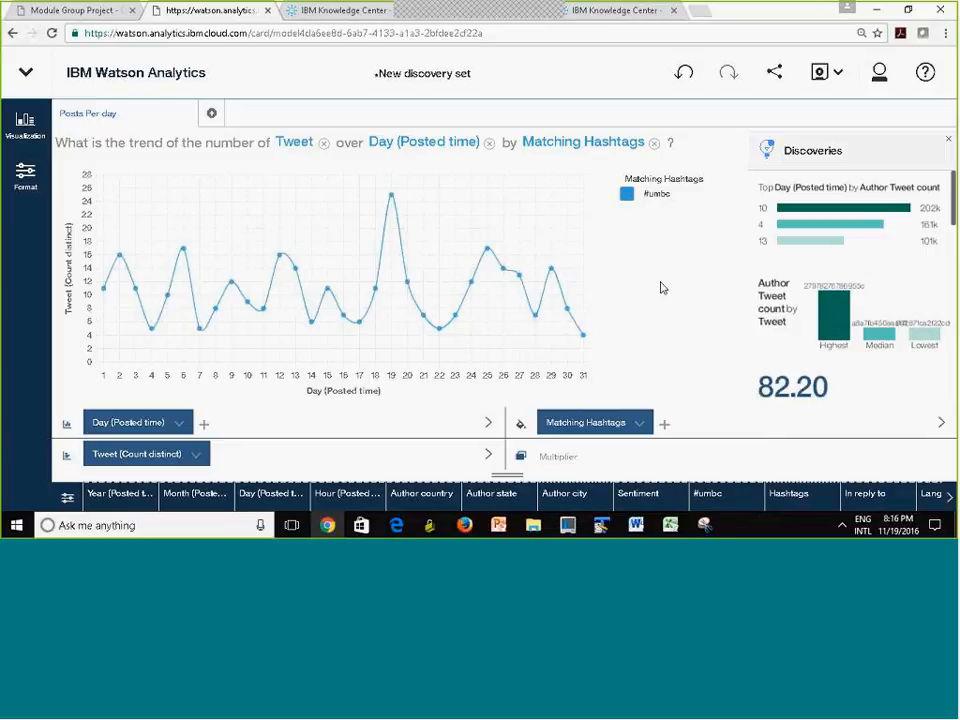
# Review the suggested discoveries listed for the Posts Per day trend chart
pyautogui.moveTo(953, 206); pyautogui.dragTo(949, 251)
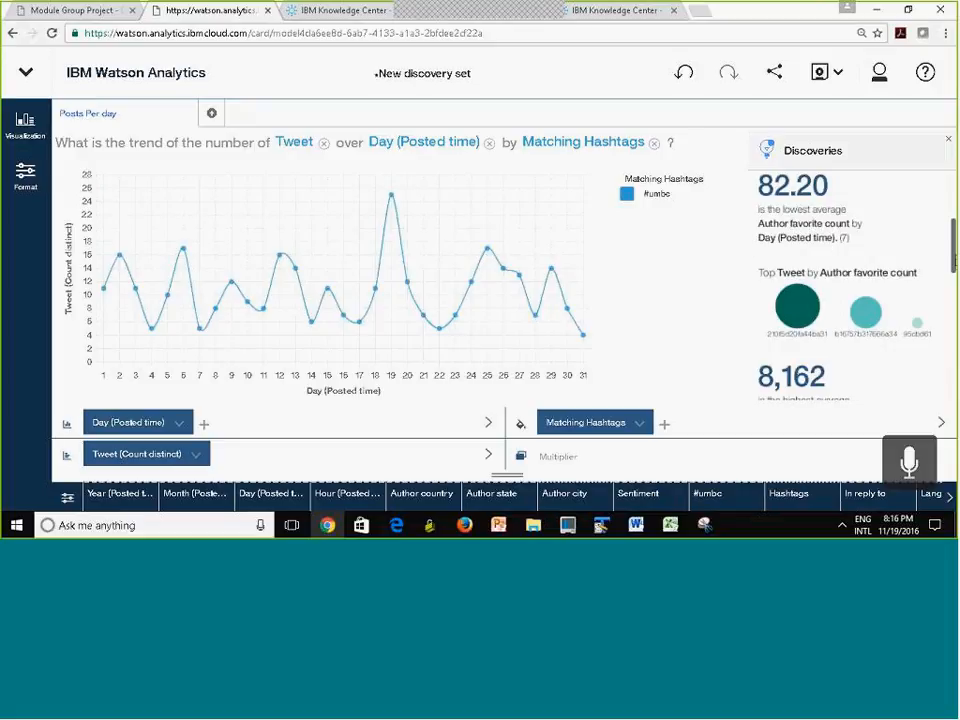
pyautogui.moveTo(955, 262); pyautogui.dragTo(951, 338)
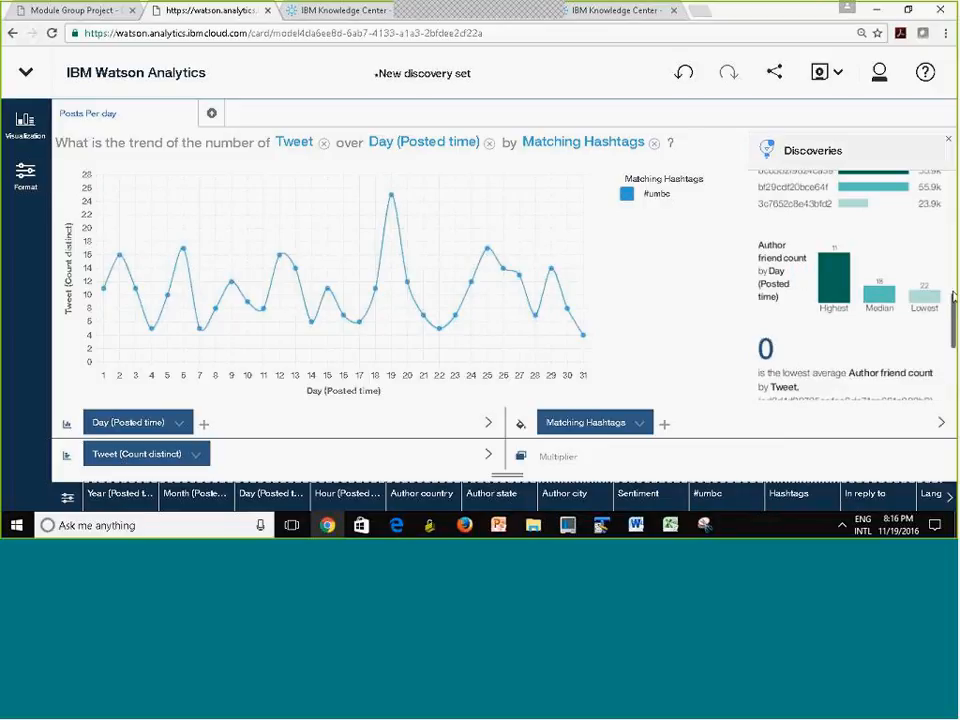
pyautogui.moveTo(956, 335); pyautogui.dragTo(953, 347)
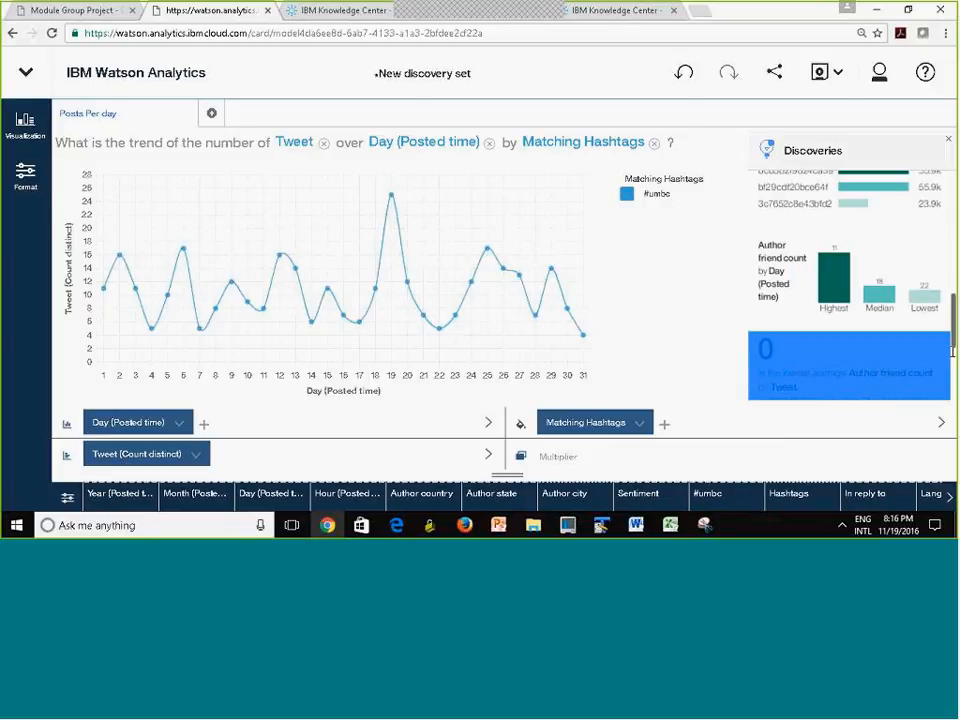
pyautogui.click(707, 303)
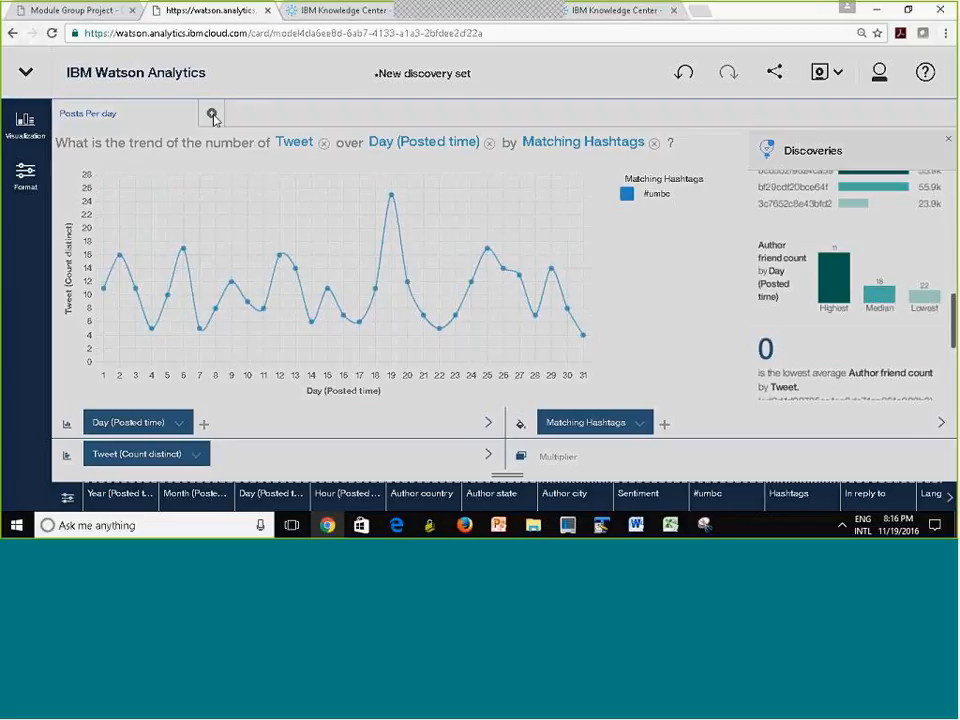
# Add a map visualization with Author country as the regions and Retweet count as the regions heat
pyautogui.click(213, 117)
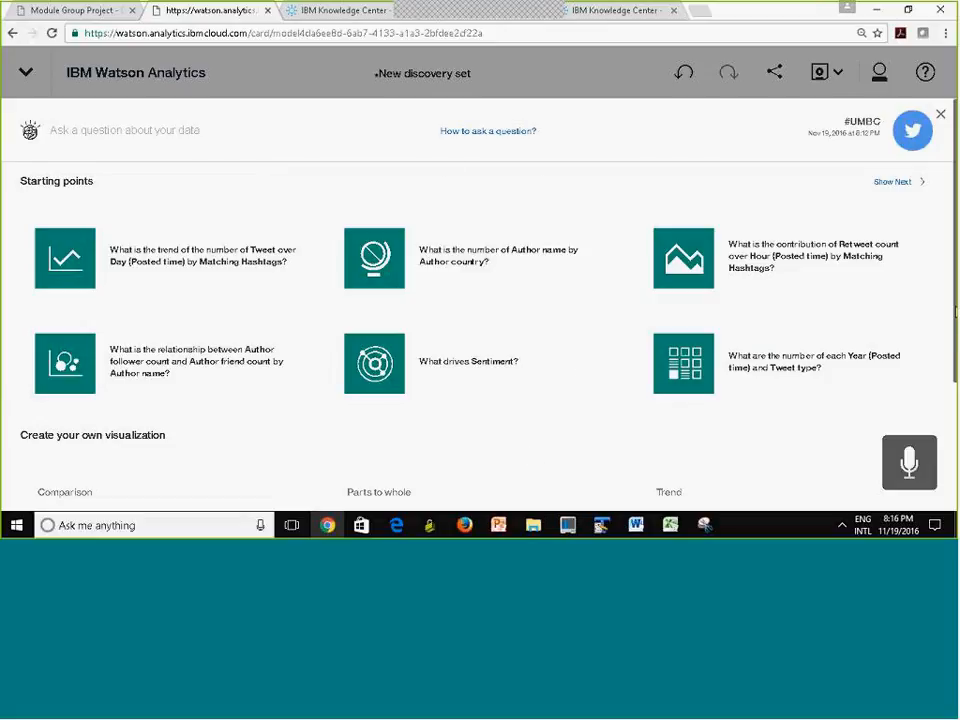
pyautogui.scroll(-3, 955, 312)
pyautogui.moveTo(955, 412); pyautogui.dragTo(955, 448)
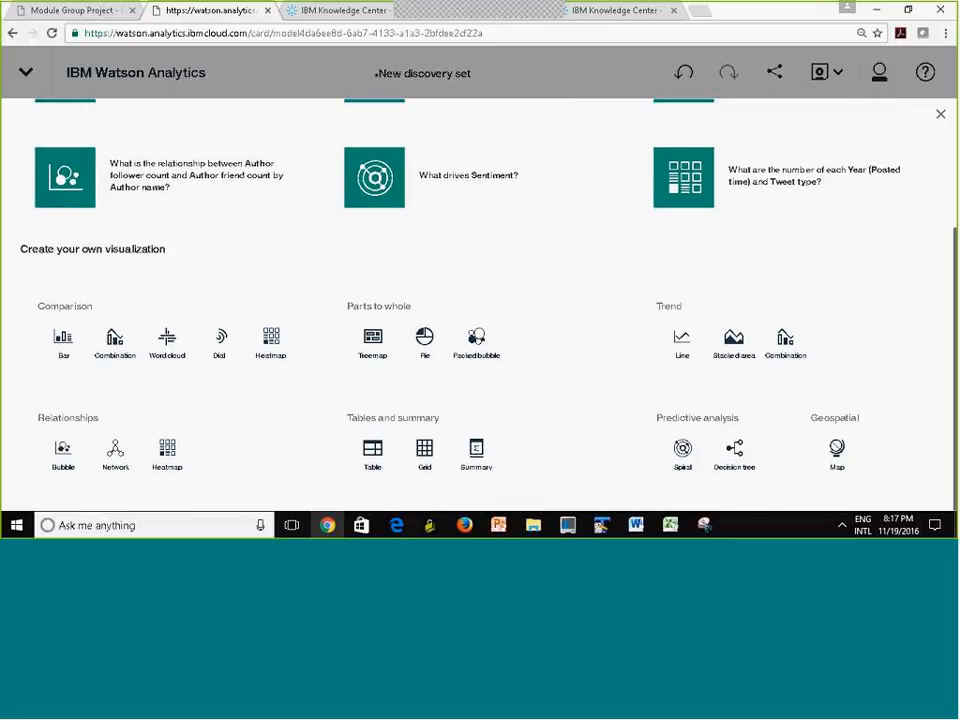
pyautogui.click(837, 449)
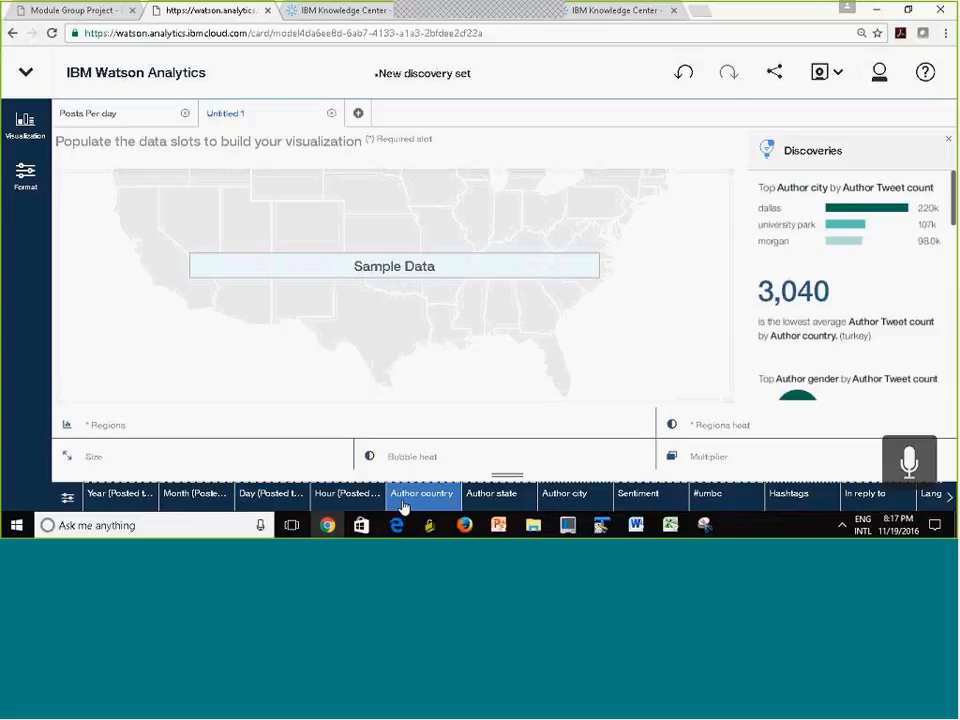
pyautogui.moveTo(408, 505); pyautogui.dragTo(100, 429)
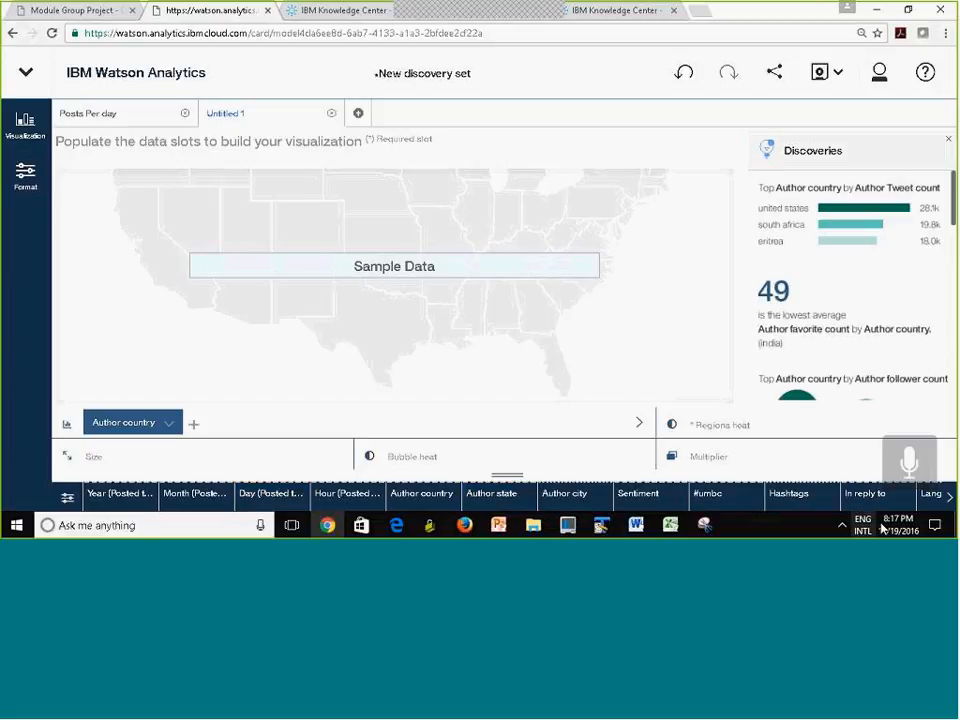
pyautogui.click(948, 502)
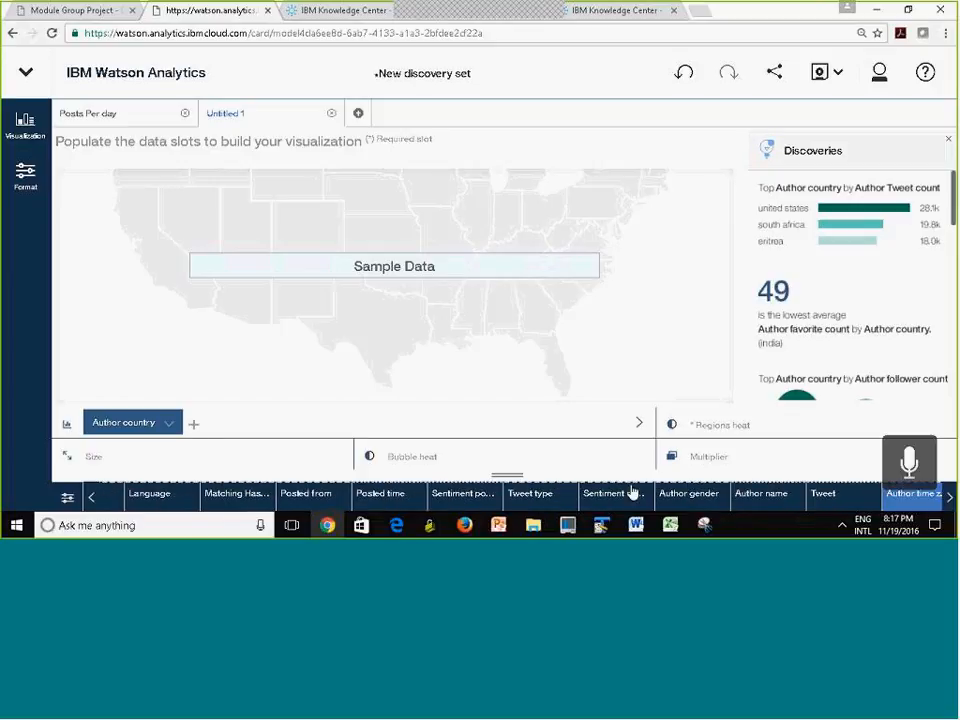
pyautogui.click(949, 499)
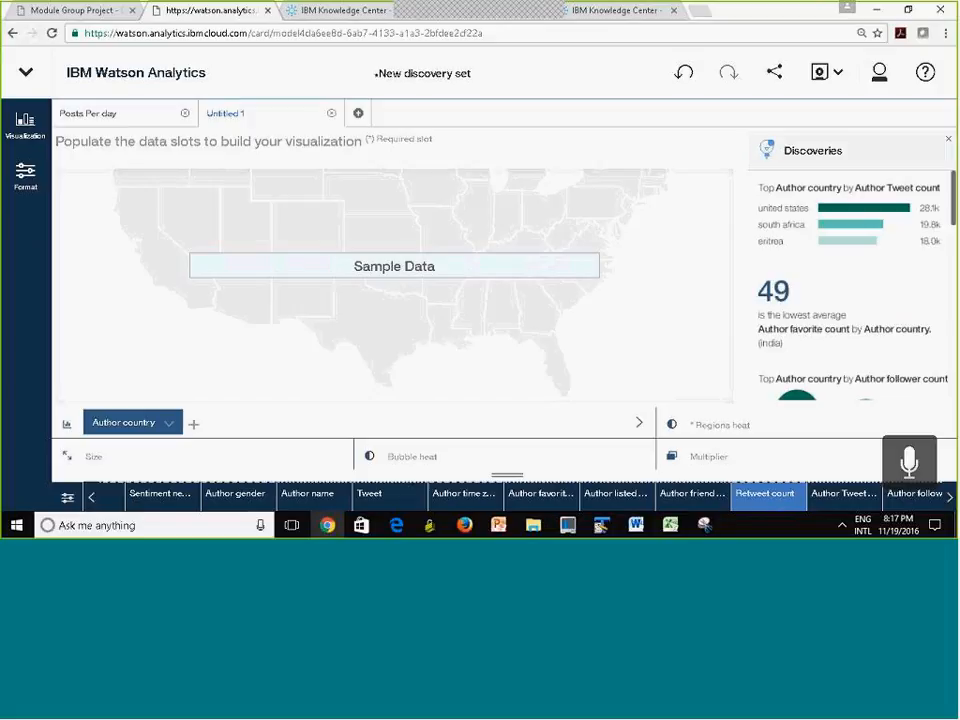
pyautogui.moveTo(765, 497); pyautogui.dragTo(727, 429)
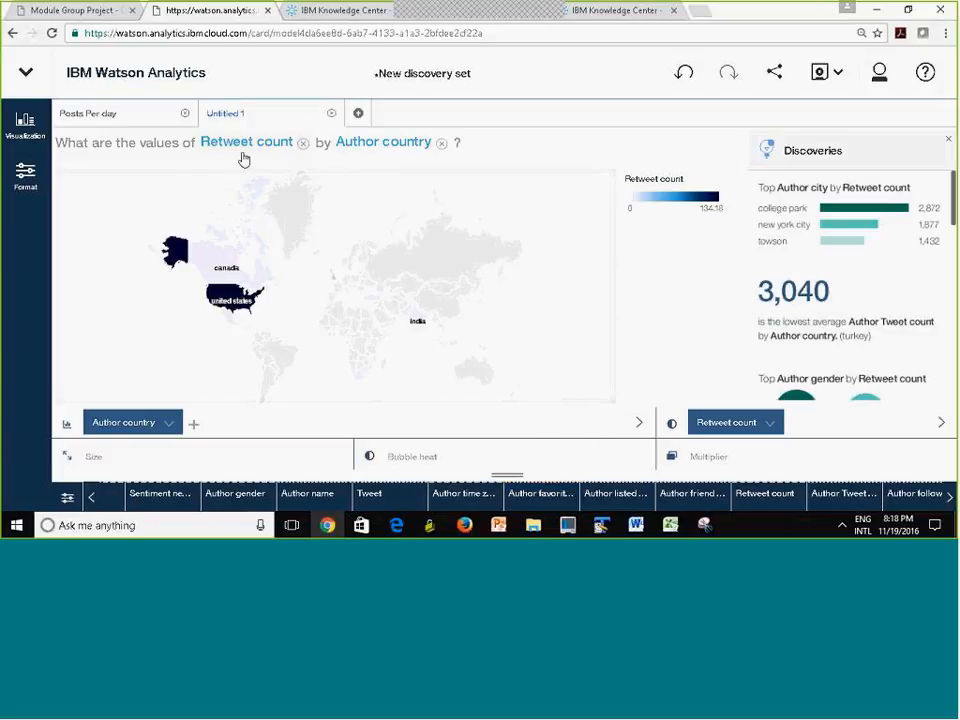
# Rename the map discovery as Posts by Country and display its visualization types and formatting options
pyautogui.click(227, 117)
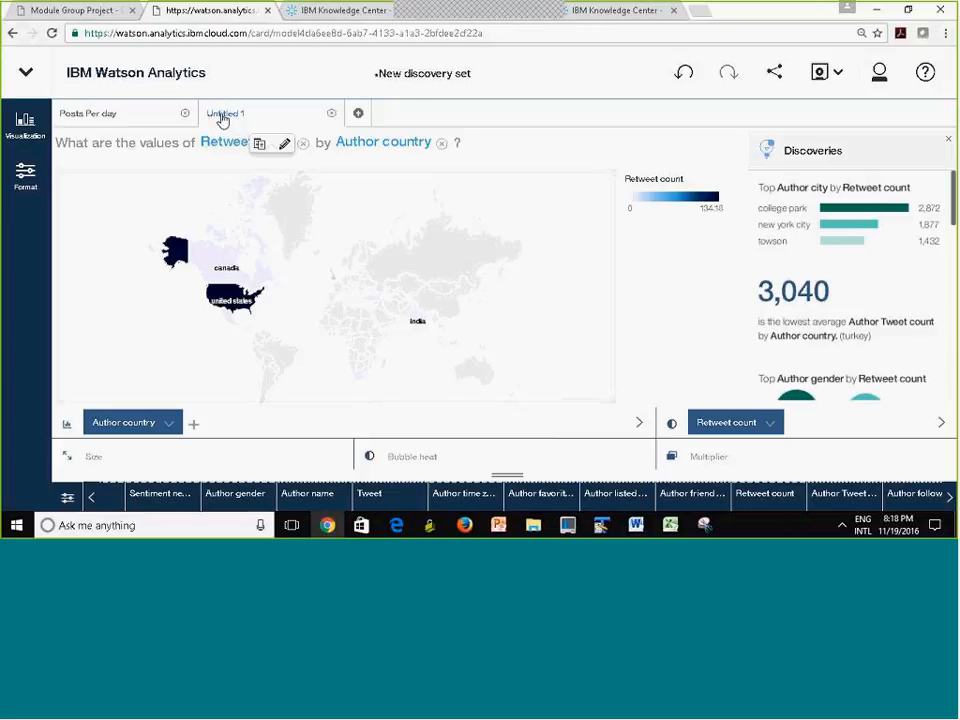
pyautogui.click(286, 150)
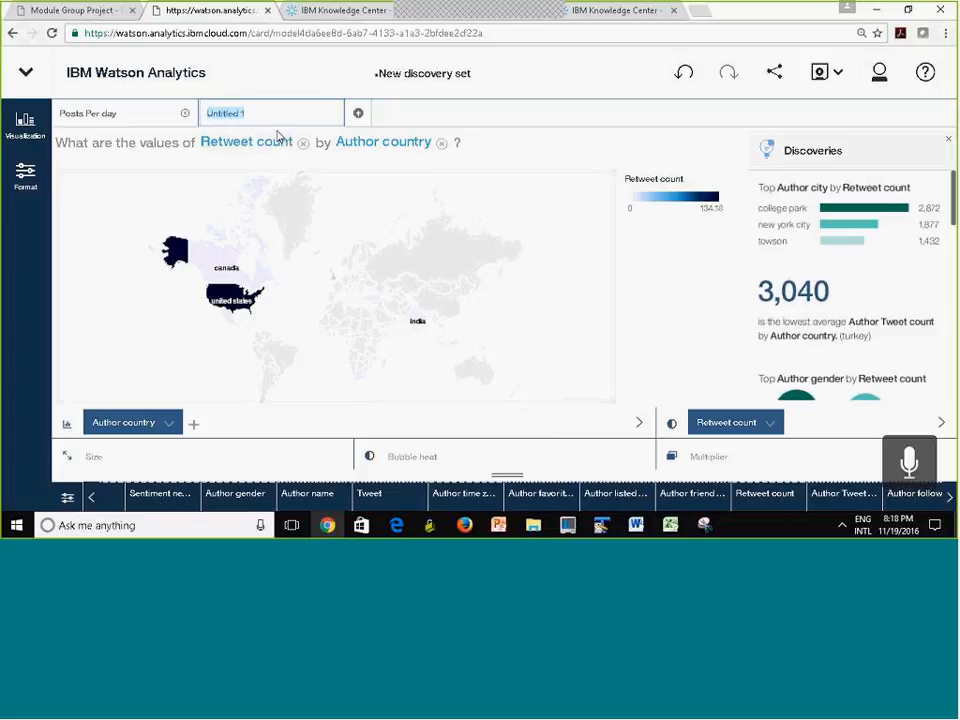
pyautogui.write('Posts by Country')
pyautogui.press('Return')
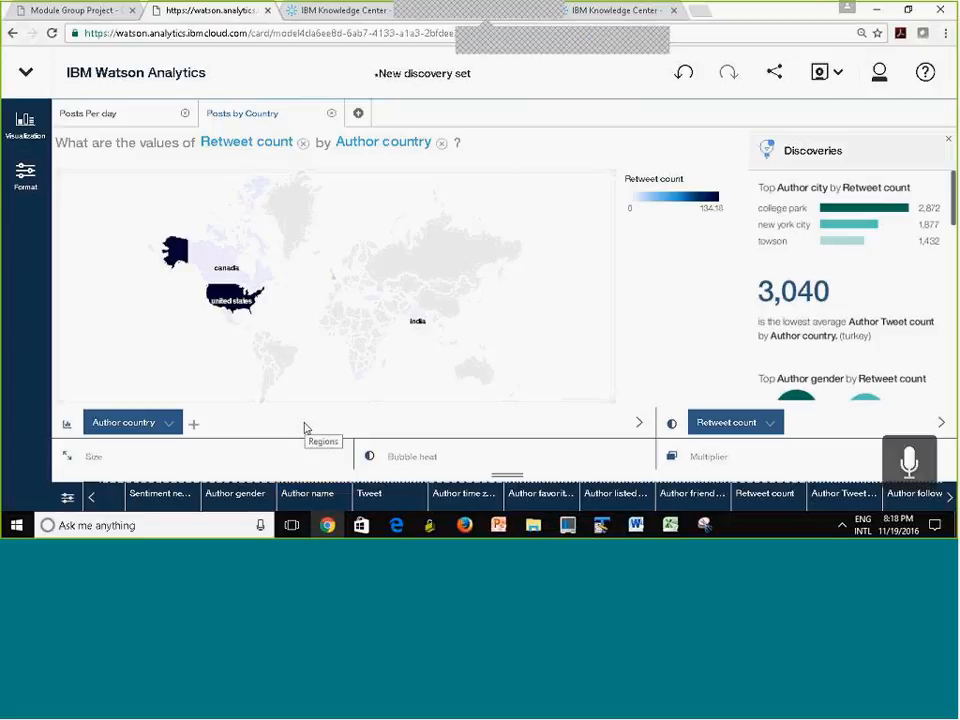
pyautogui.click(18, 128)
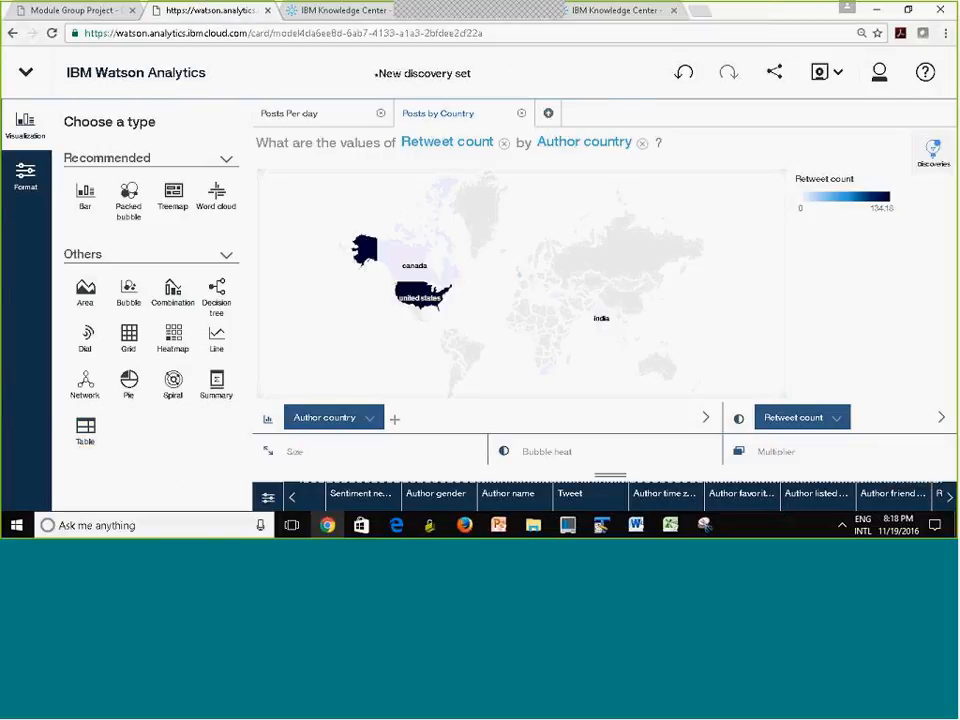
pyautogui.click(25, 176)
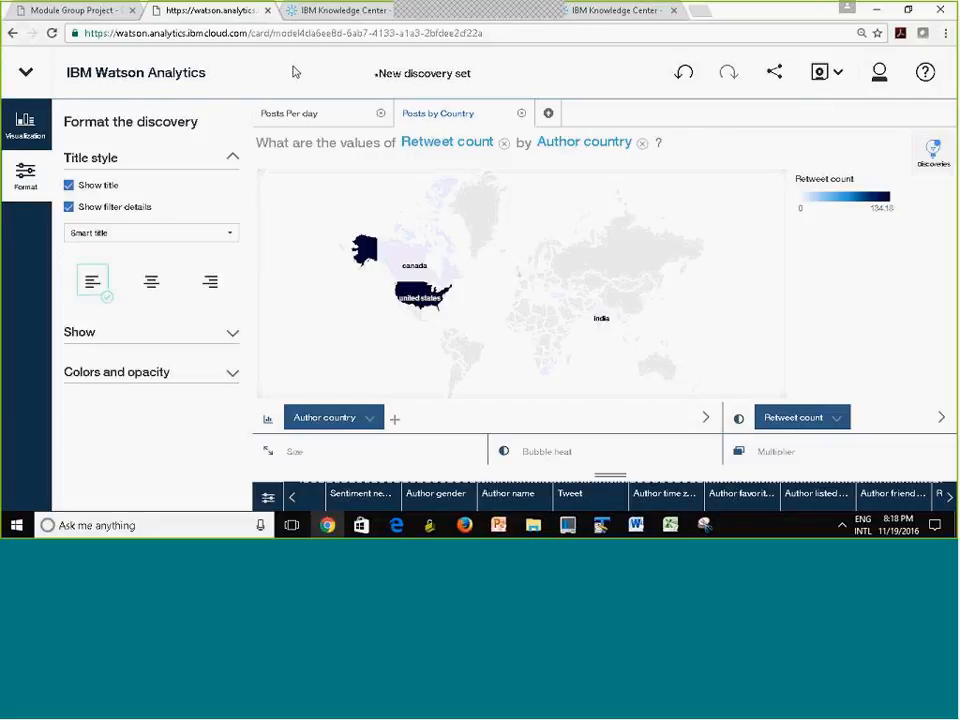
# Add a new discovery to the set using the Grid visualization
pyautogui.click(550, 115)
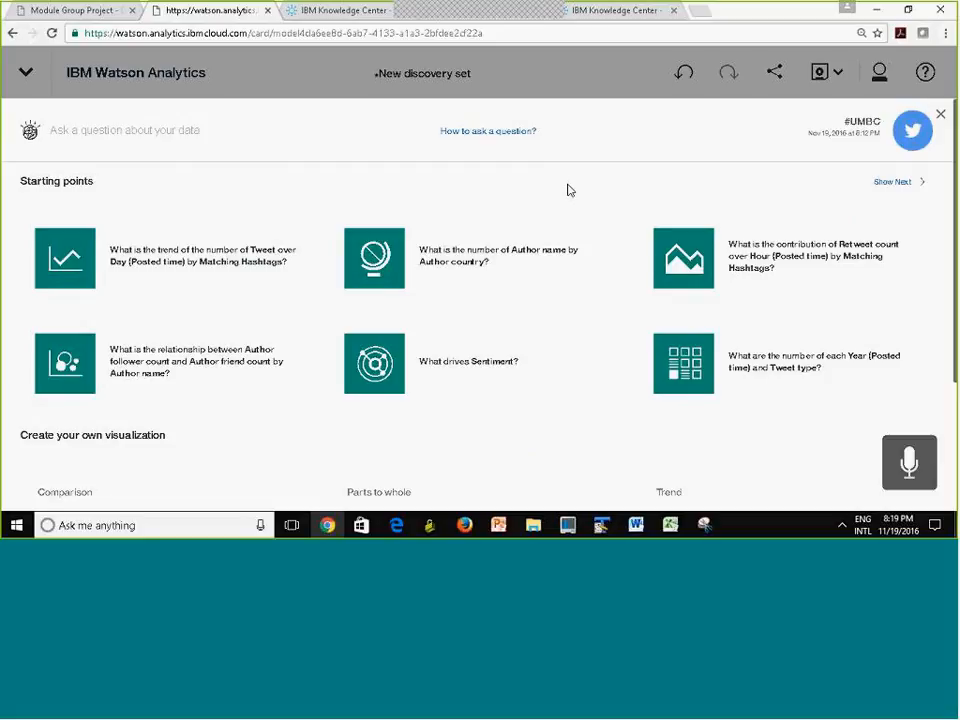
pyautogui.scroll(-1, 954, 287)
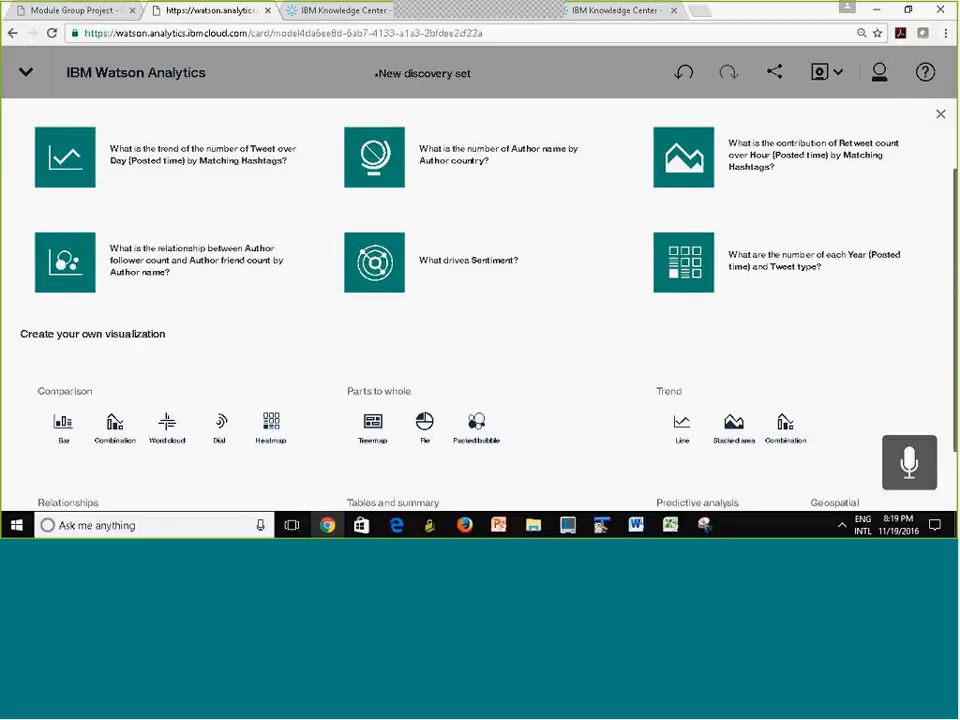
pyautogui.scroll(-1, 480, 300)
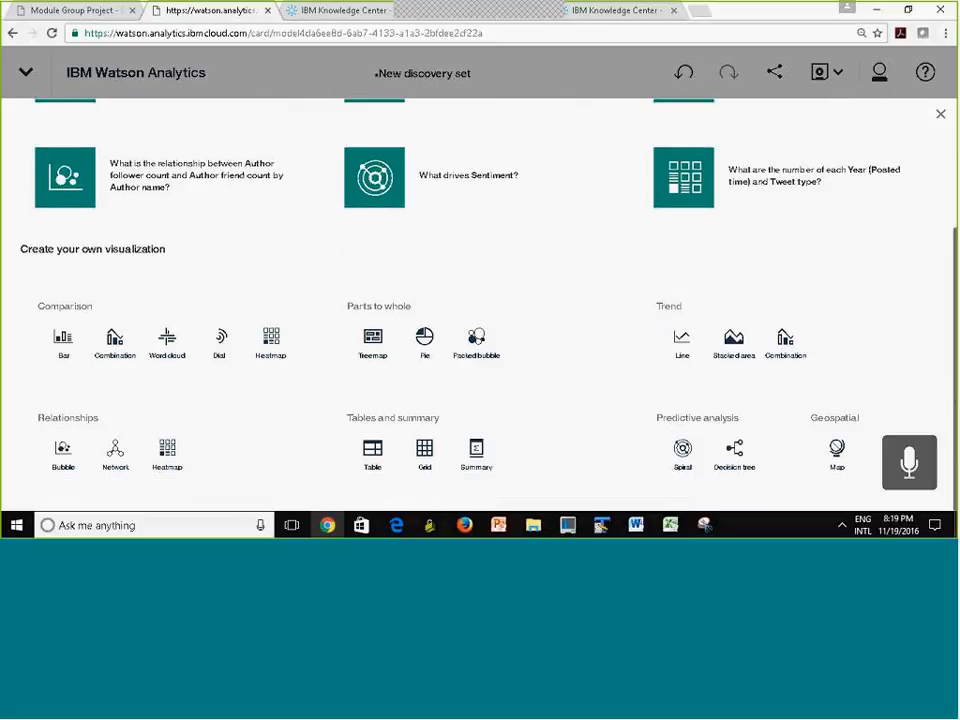
pyautogui.scroll(2, 480, 300)
pyautogui.scroll(-2, 480, 300)
pyautogui.click(425, 452)
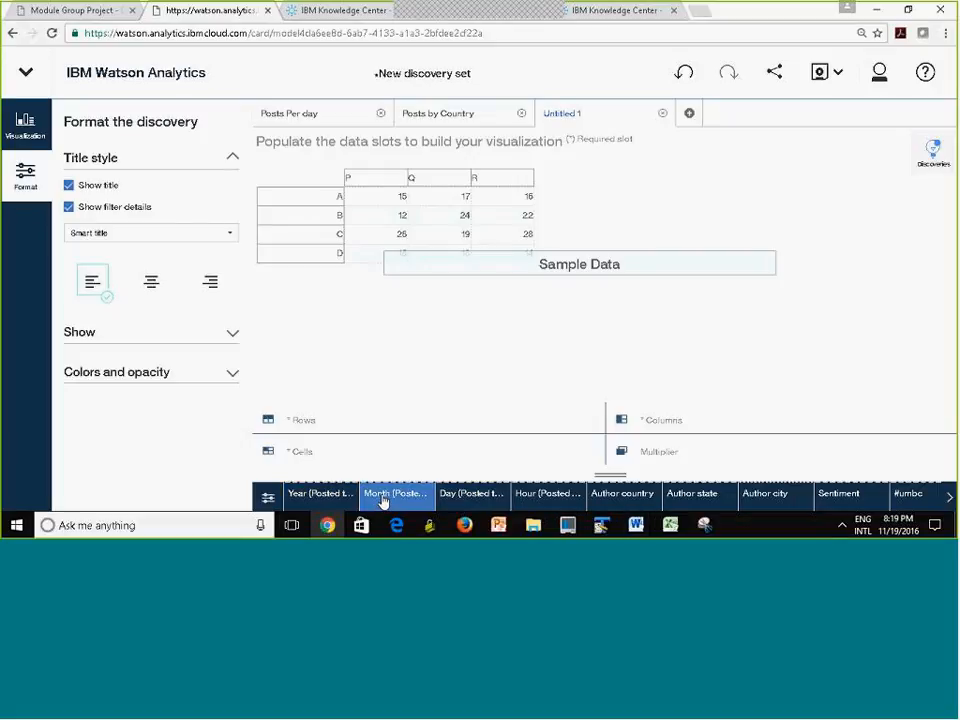
# Populate the grid with Month (Posted time) as rows, Sentiment as columns and Retweet count as cells
pyautogui.moveTo(380, 497); pyautogui.dragTo(283, 206)
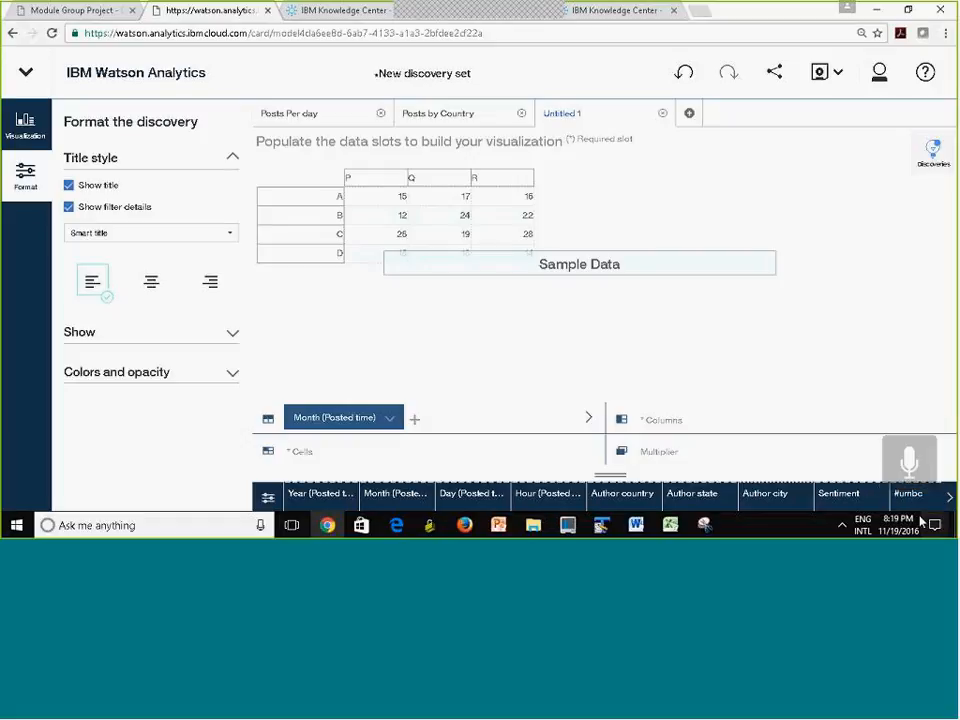
pyautogui.click(950, 498)
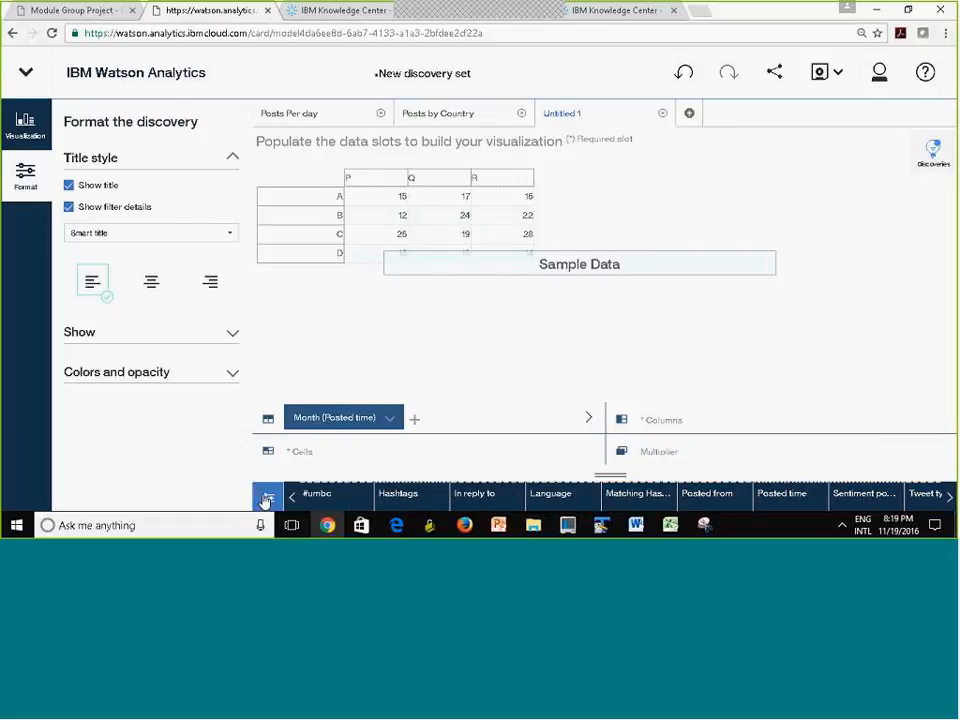
pyautogui.click(291, 497)
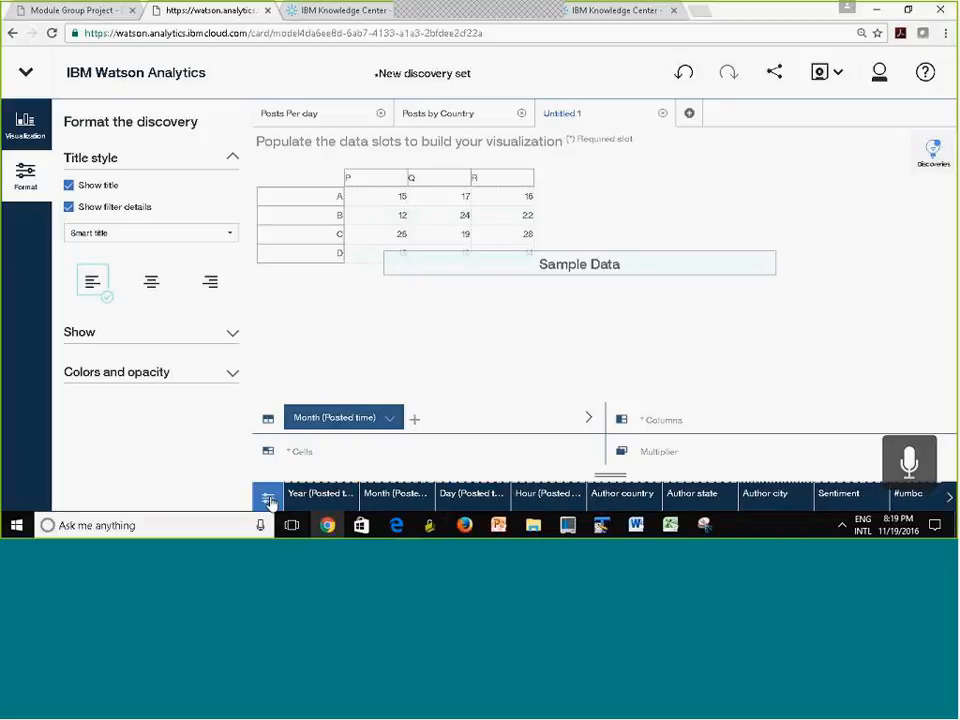
pyautogui.moveTo(830, 500); pyautogui.dragTo(371, 180)
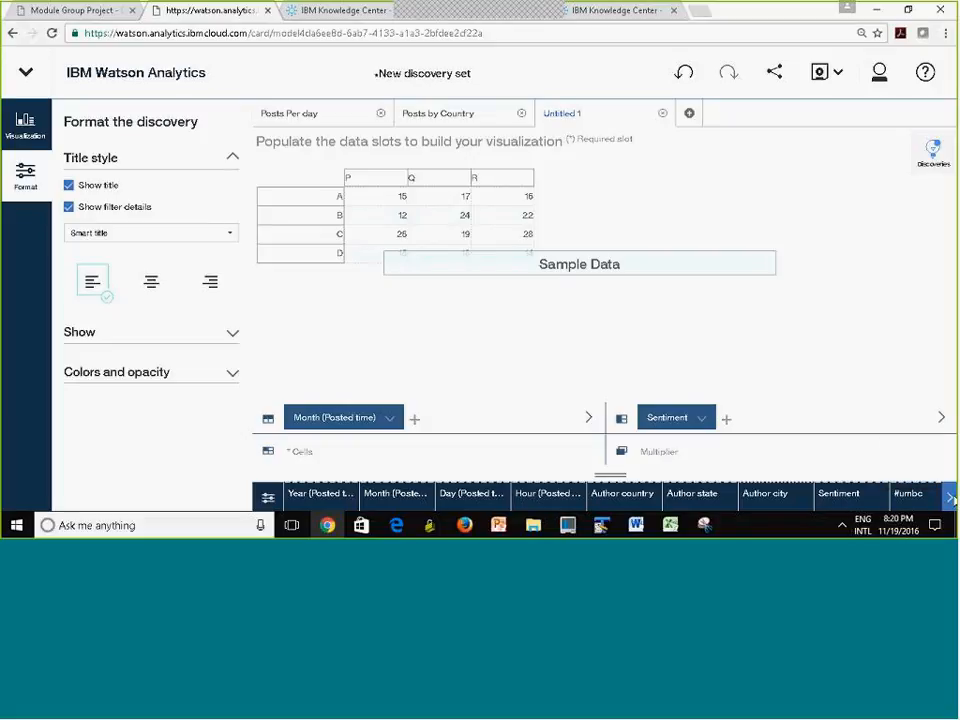
pyautogui.click(950, 500)
pyautogui.click(950, 500)
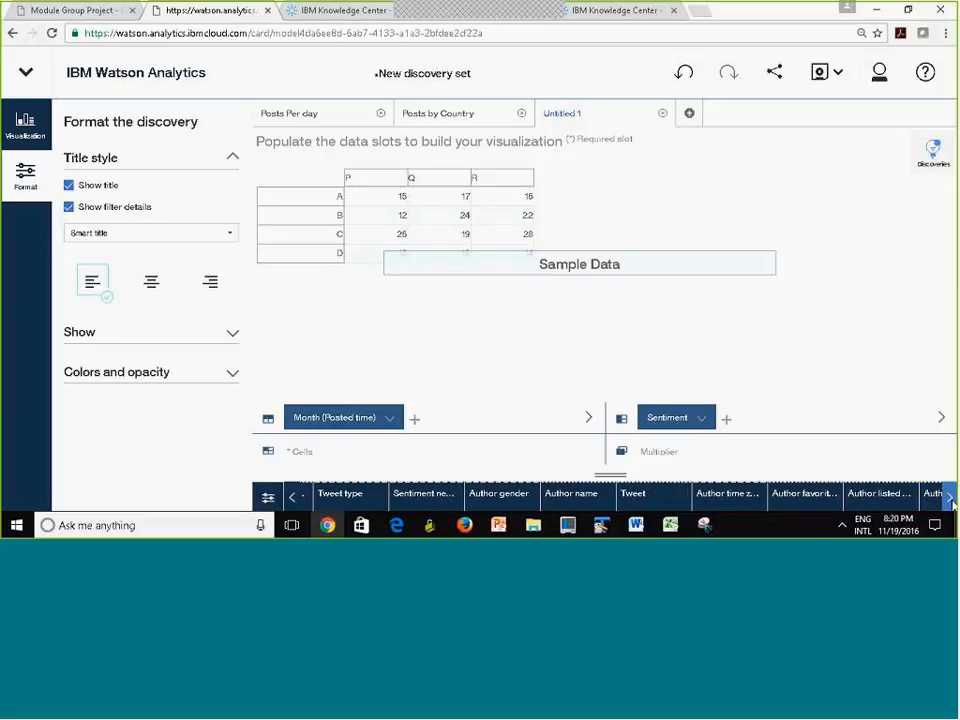
pyautogui.click(950, 500)
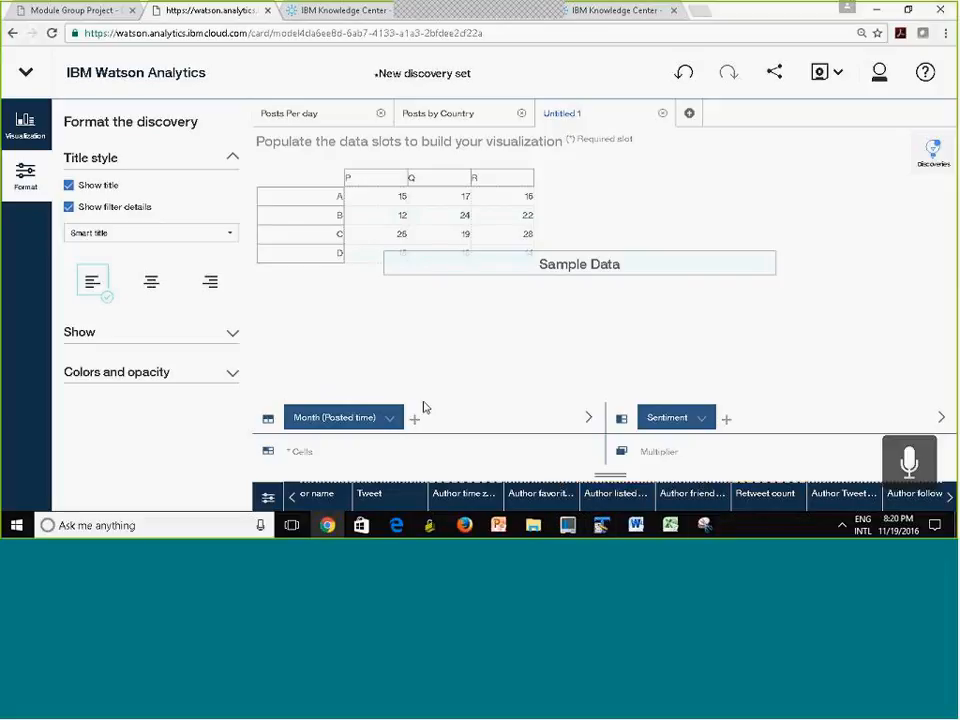
pyautogui.moveTo(765, 493); pyautogui.dragTo(414, 220)
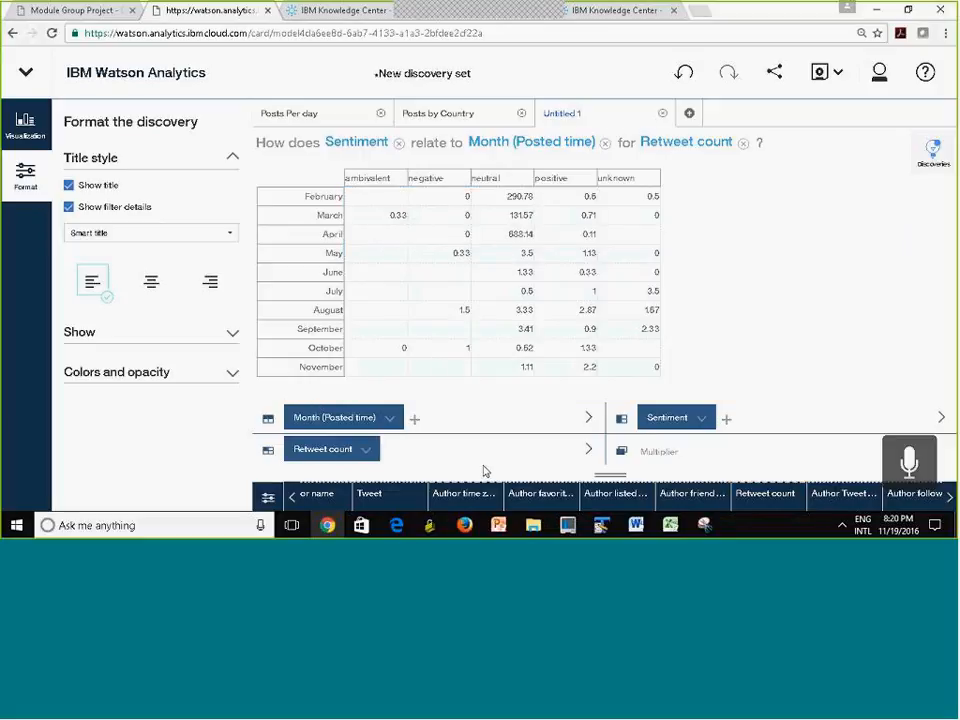
pyautogui.moveTo(507, 204)
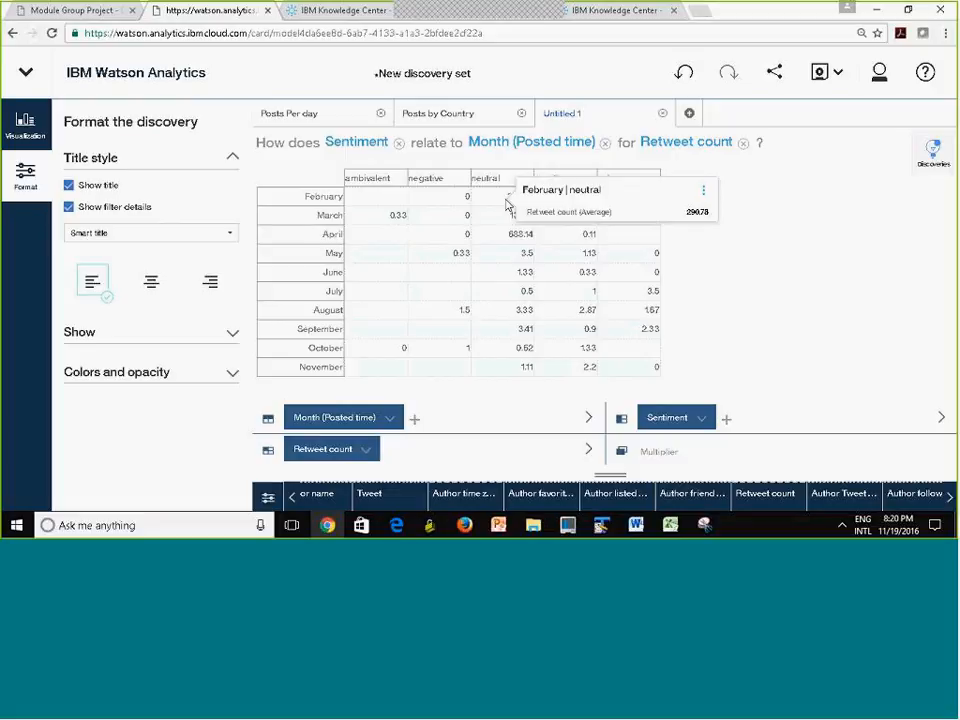
# Set the default aggregation of the Retweet count column to Count
pyautogui.click(762, 502)
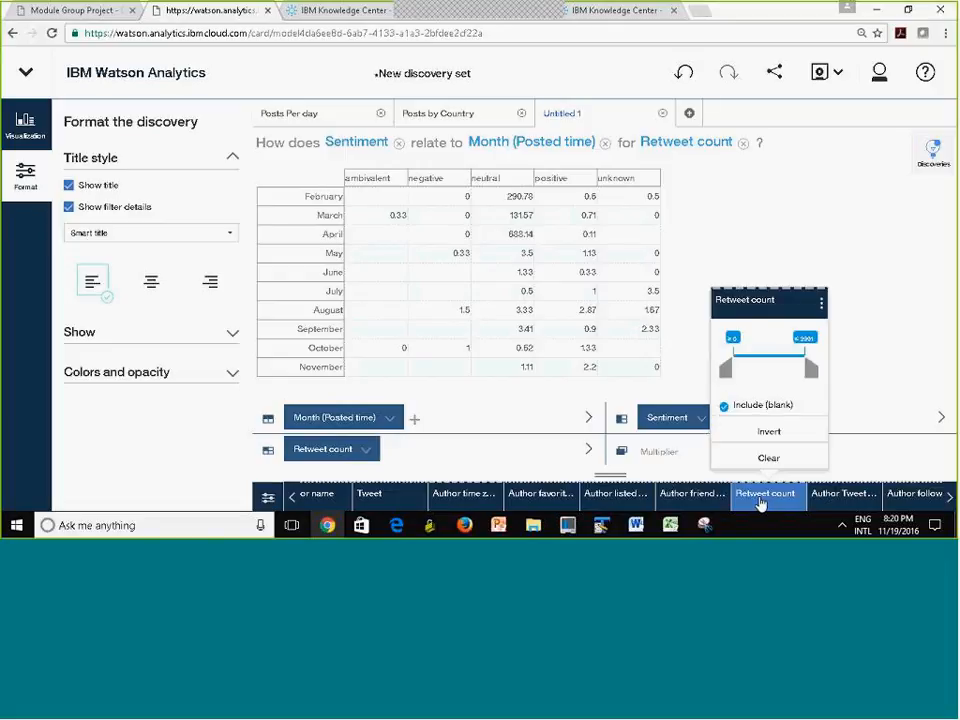
pyautogui.click(823, 305)
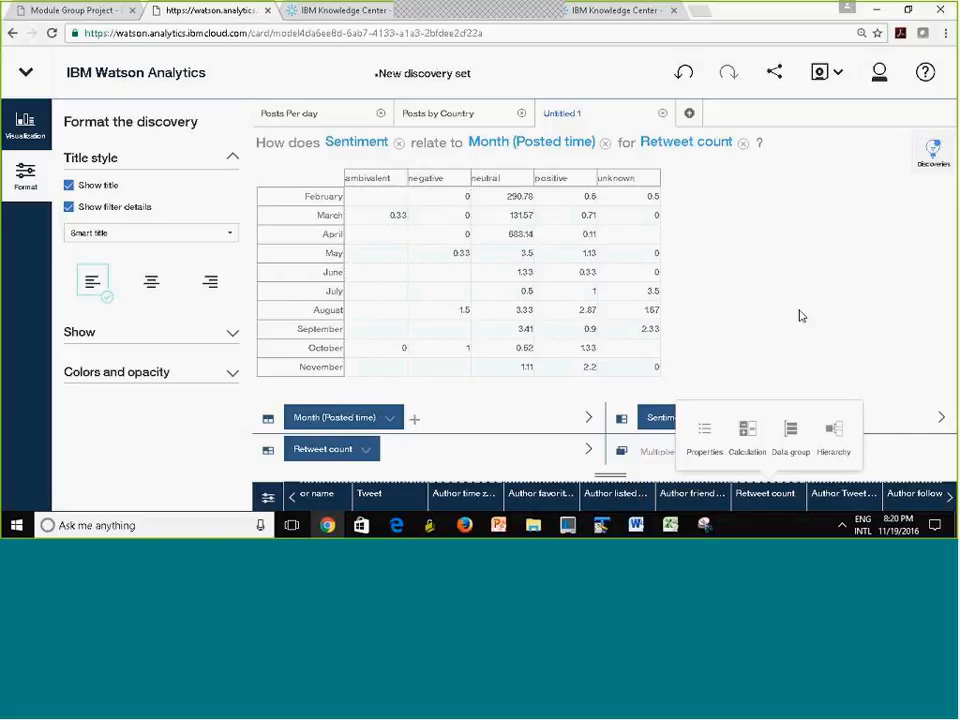
pyautogui.click(705, 442)
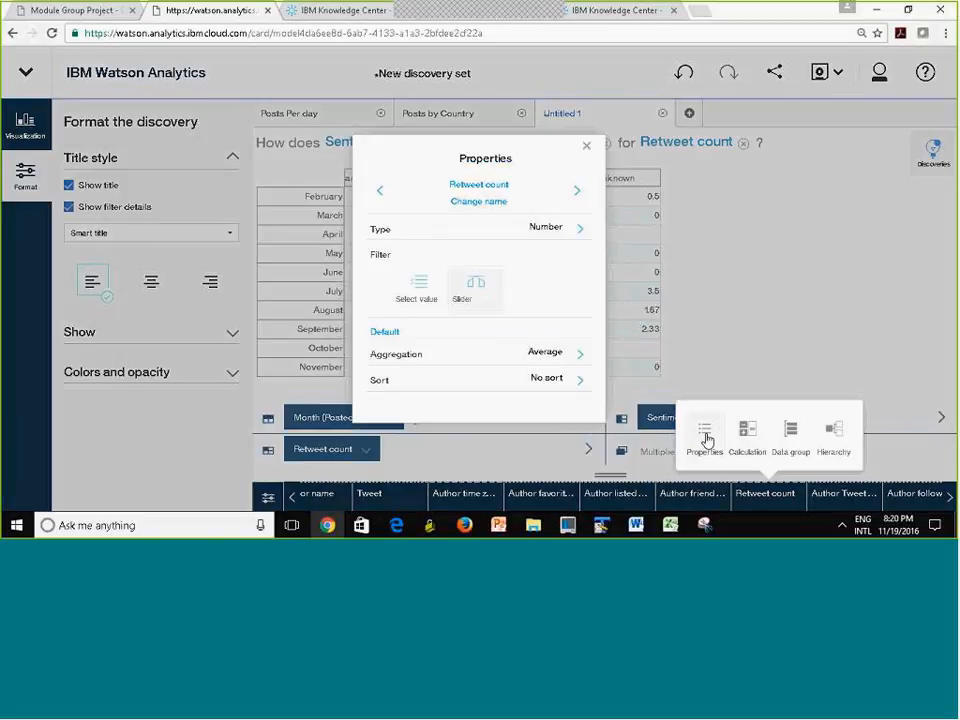
pyautogui.click(582, 358)
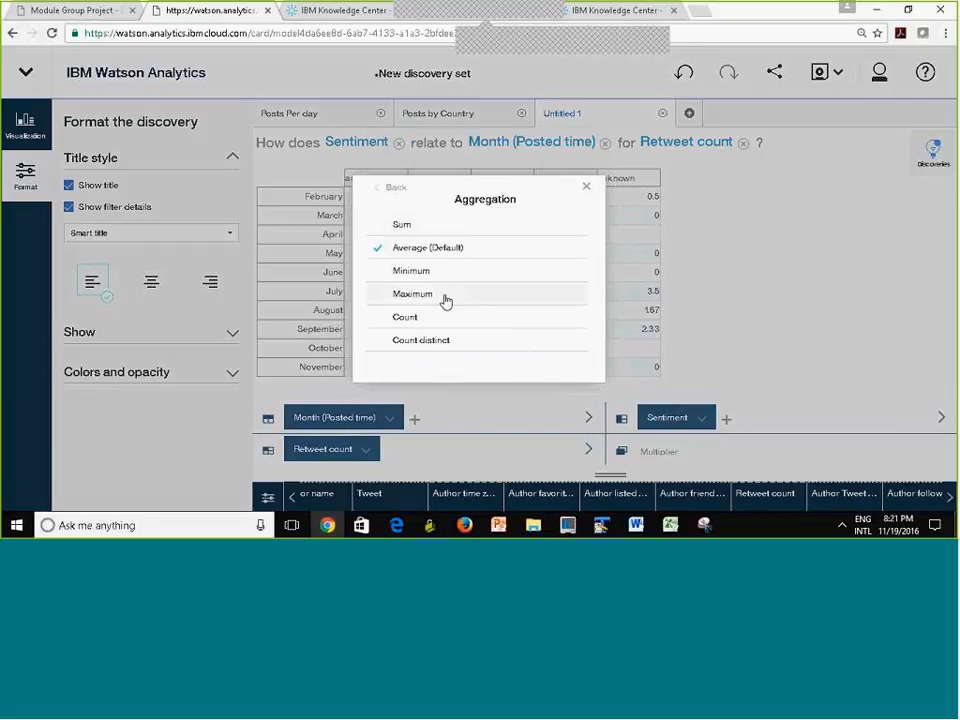
pyautogui.click(427, 326)
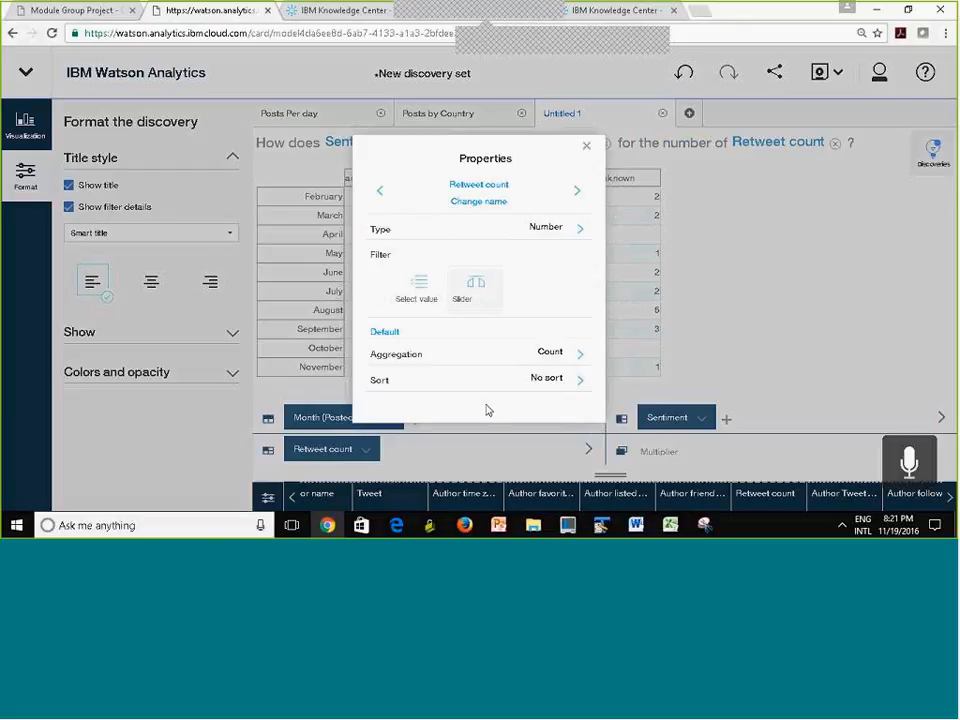
pyautogui.click(587, 149)
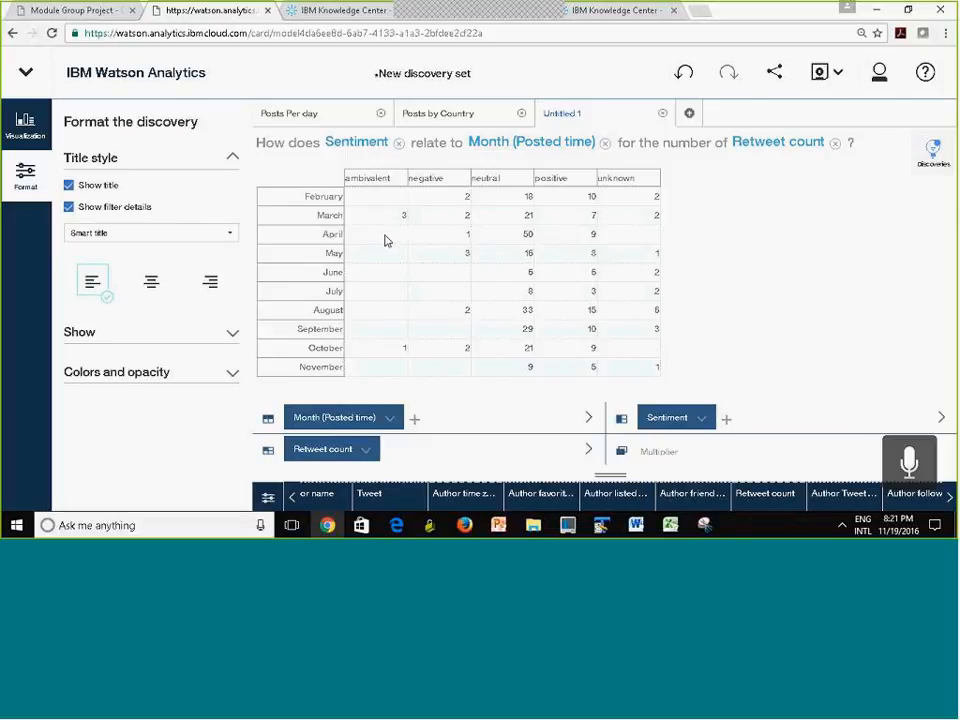
# Rename the untitled grid discovery as Posts Polarity by Month
pyautogui.moveTo(395, 216)
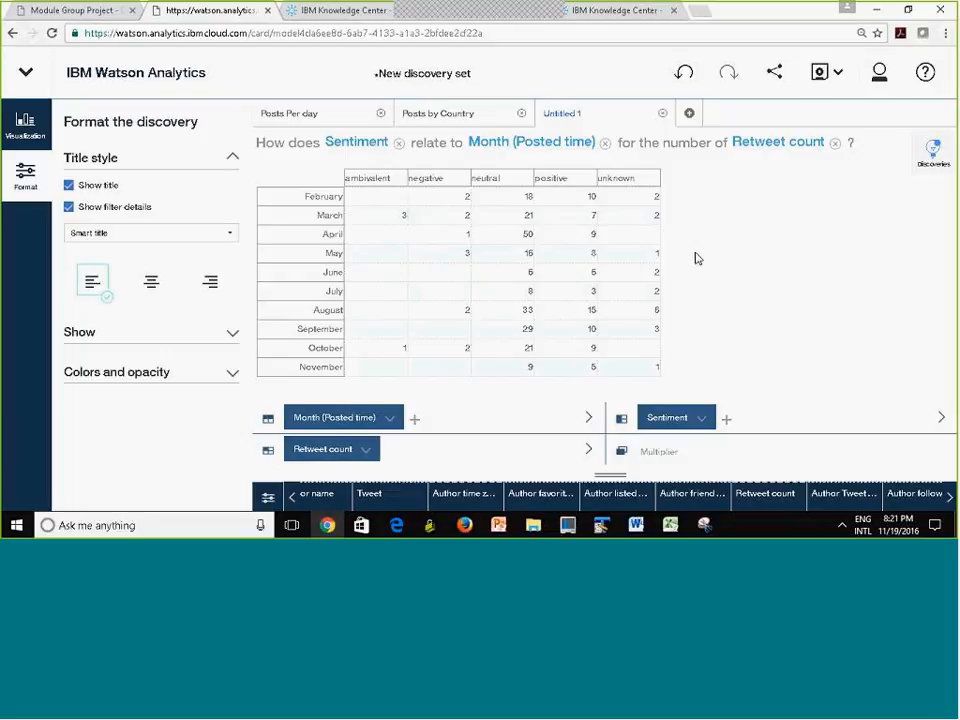
pyautogui.click(561, 121)
pyautogui.click(619, 146)
pyautogui.write('Posts')
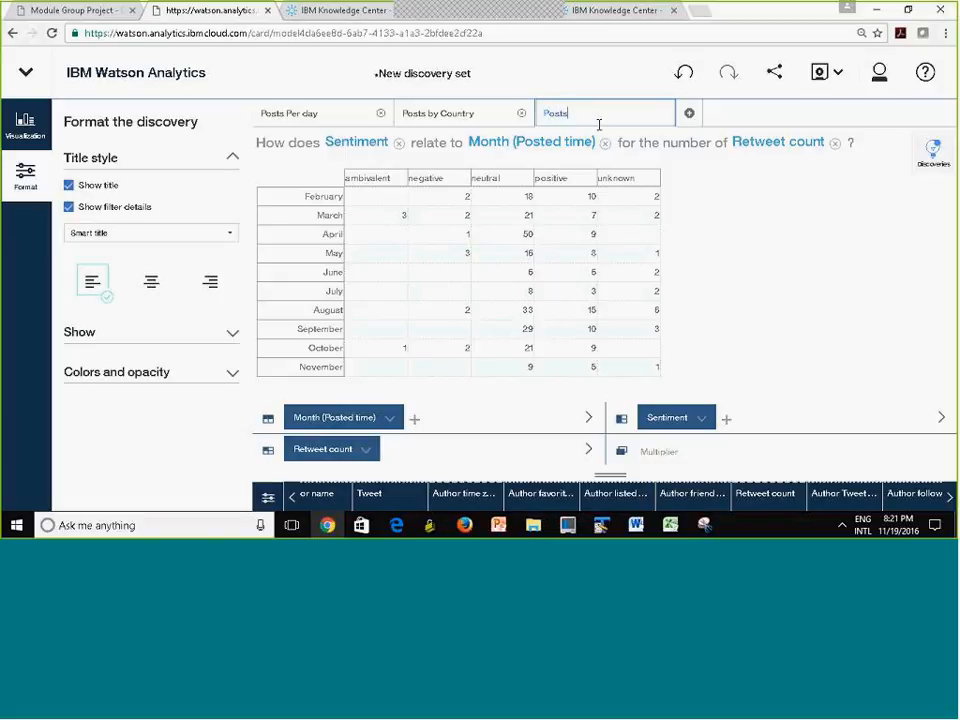
pyautogui.write(' Polarity')
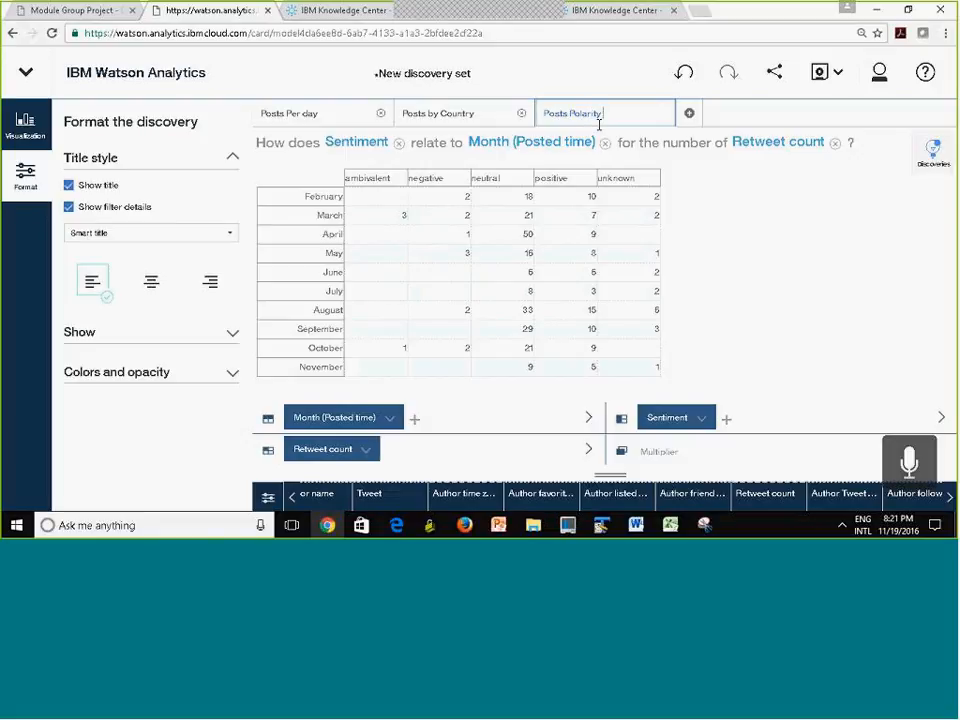
pyautogui.write(' by Month')
pyautogui.press('Return')
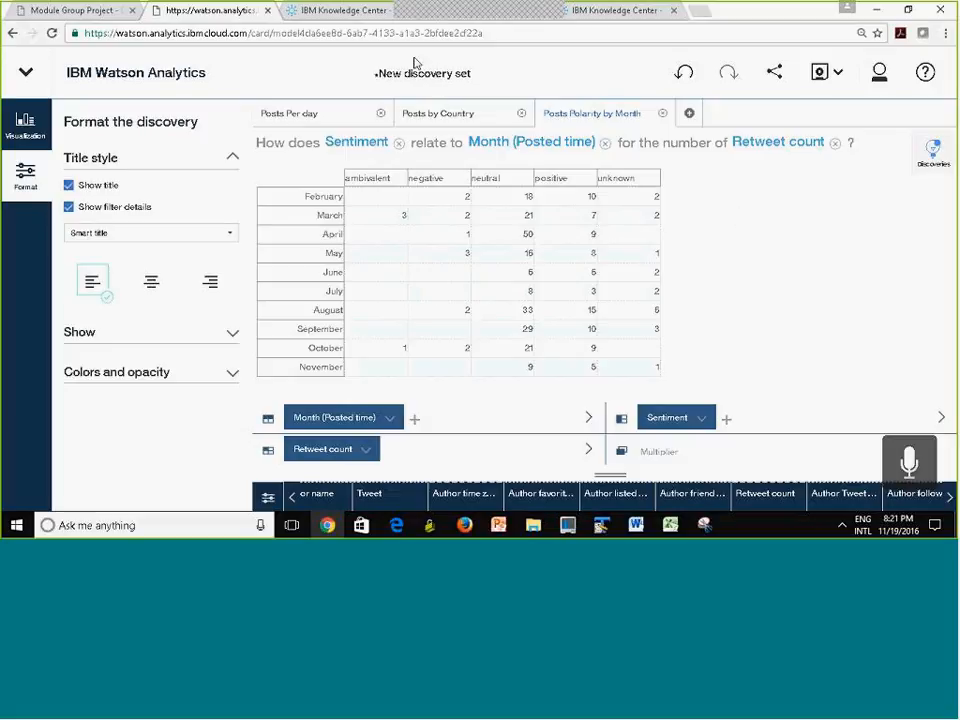
# Save the discovery set in the Personal folder under the name UMBC Discovery
pyautogui.click(819, 72)
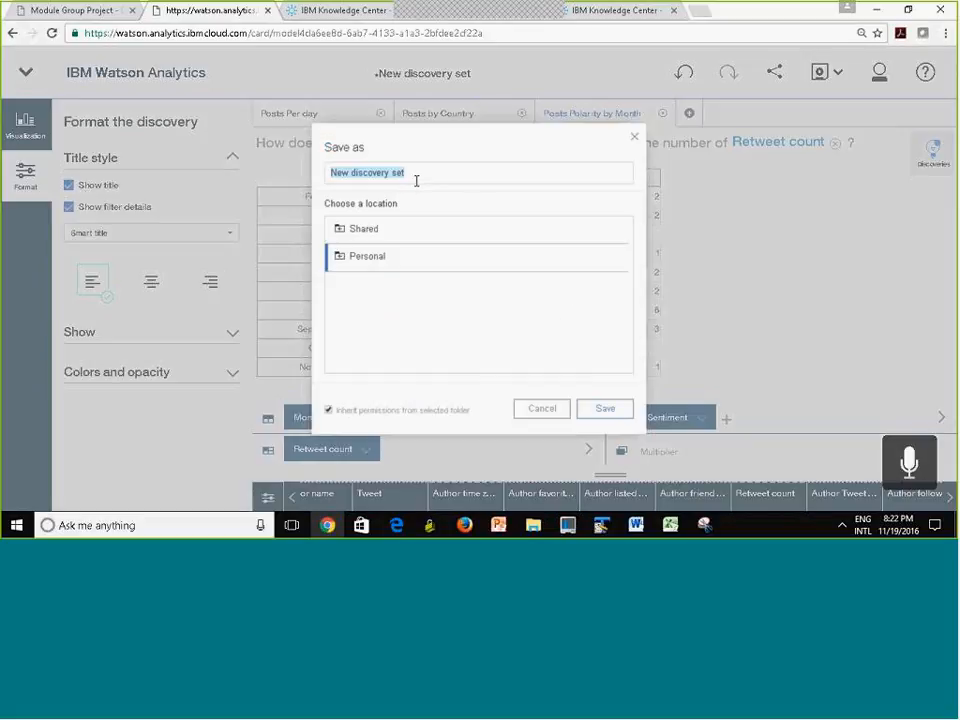
pyautogui.write('UM')
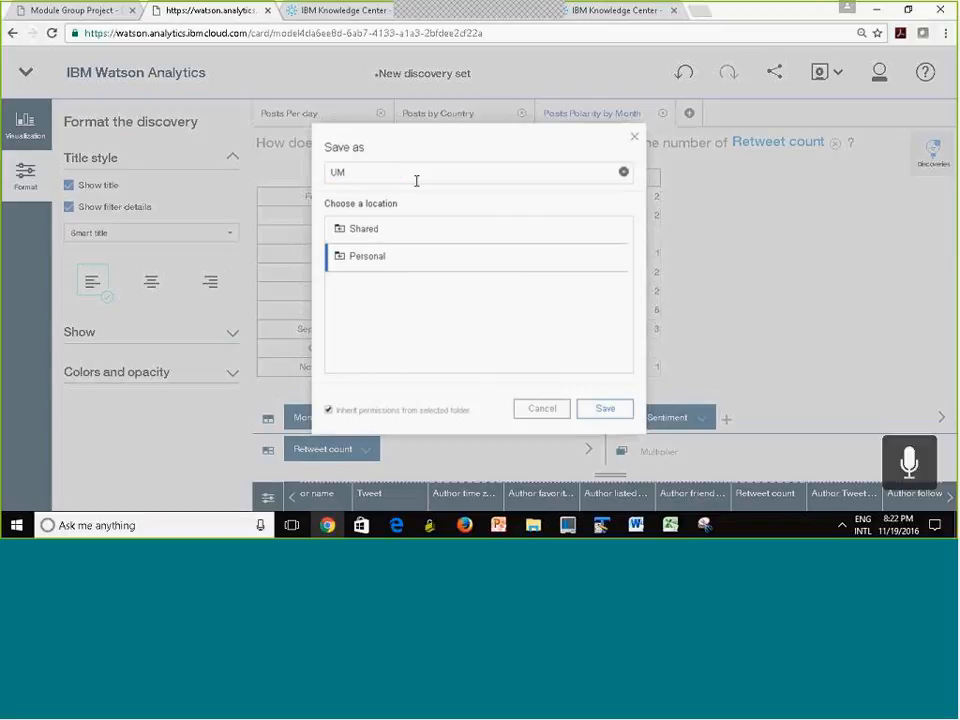
pyautogui.write('BC Discovery')
pyautogui.click(606, 412)
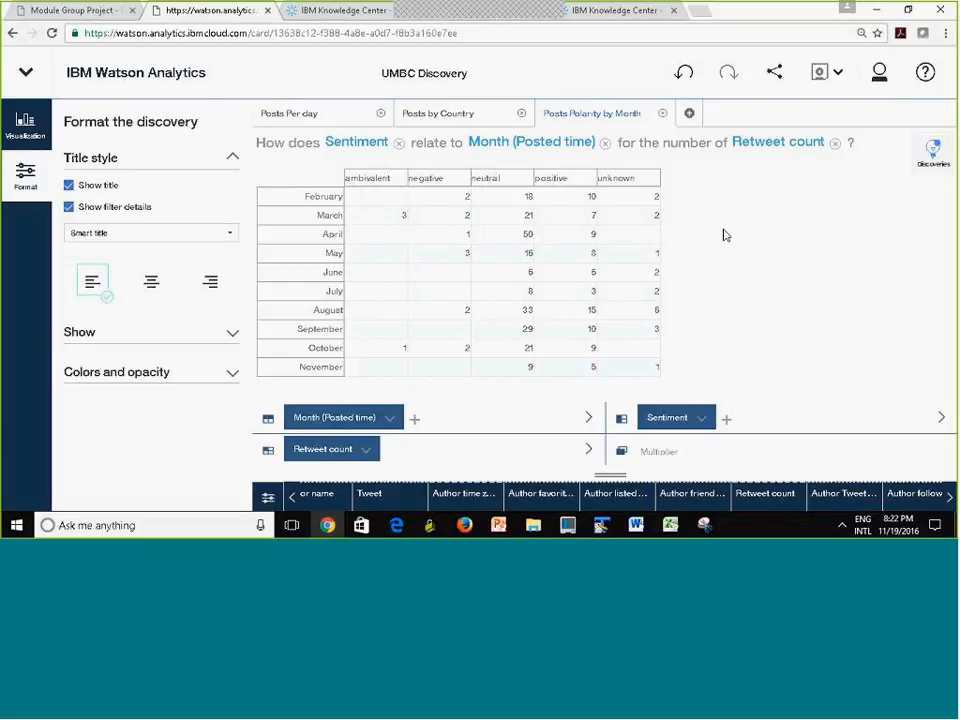
# Look through the three discoveries, apply the palette starting with green to the Posts Per day line chart, and hide the format options
pyautogui.click(291, 116)
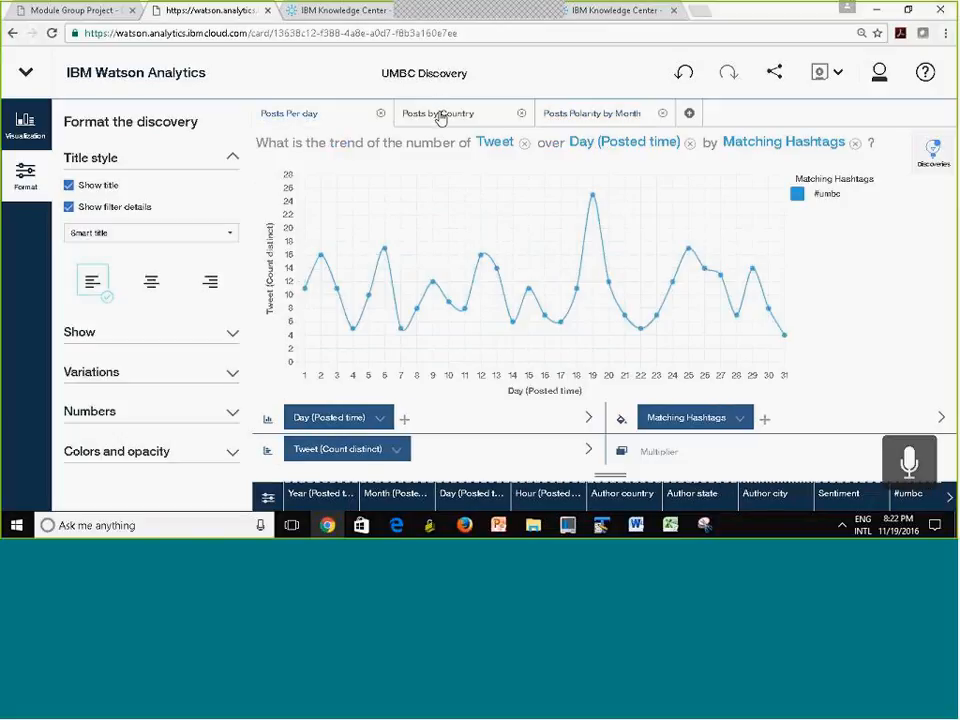
pyautogui.click(440, 117)
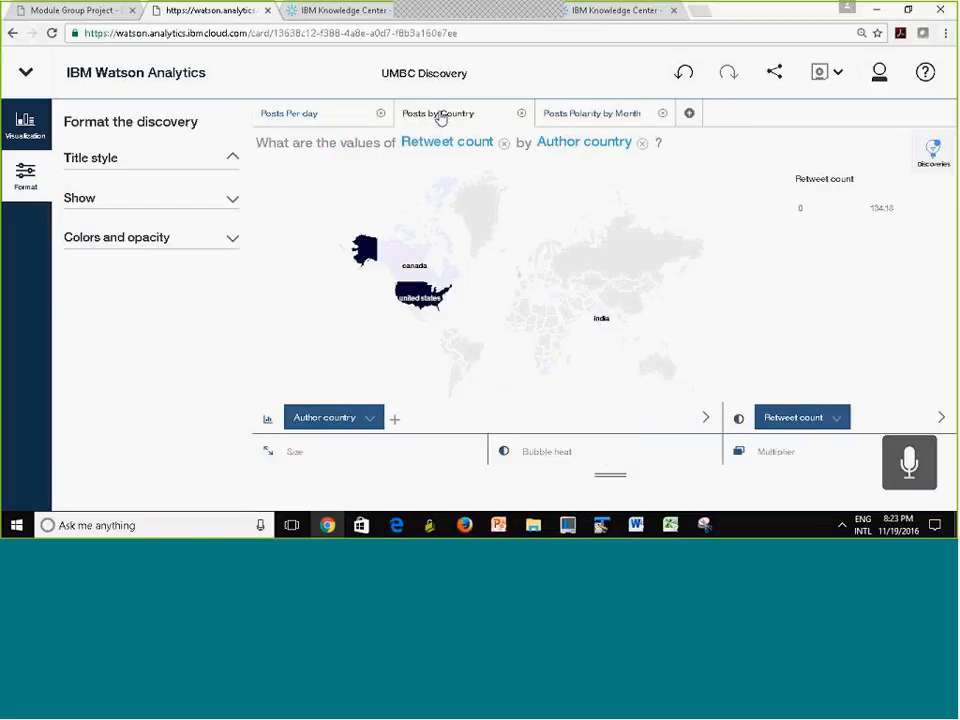
pyautogui.click(601, 114)
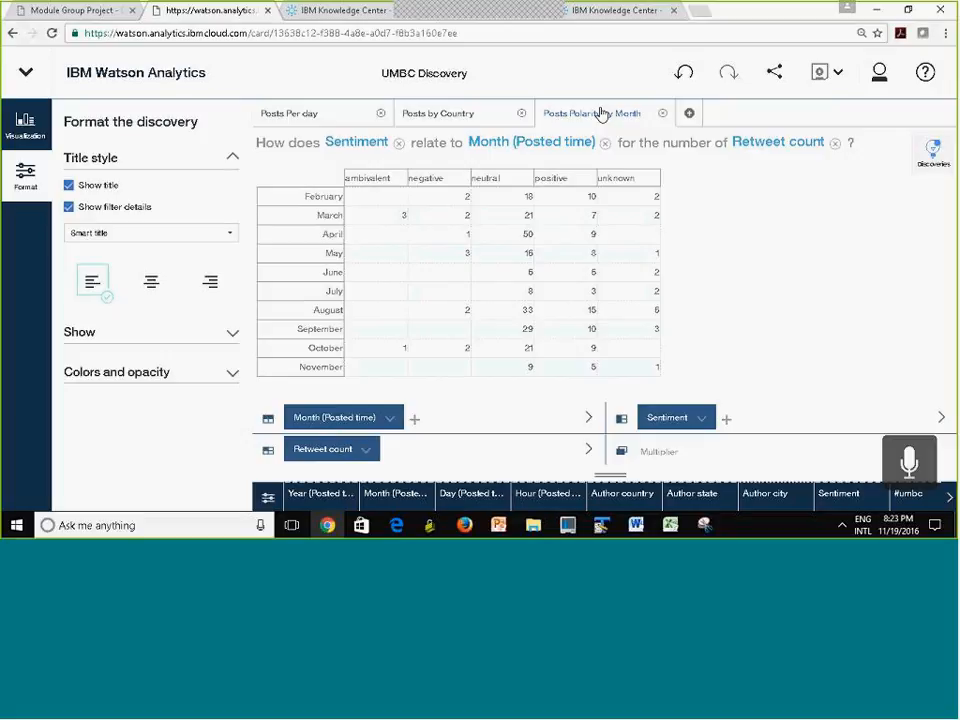
pyautogui.click(299, 119)
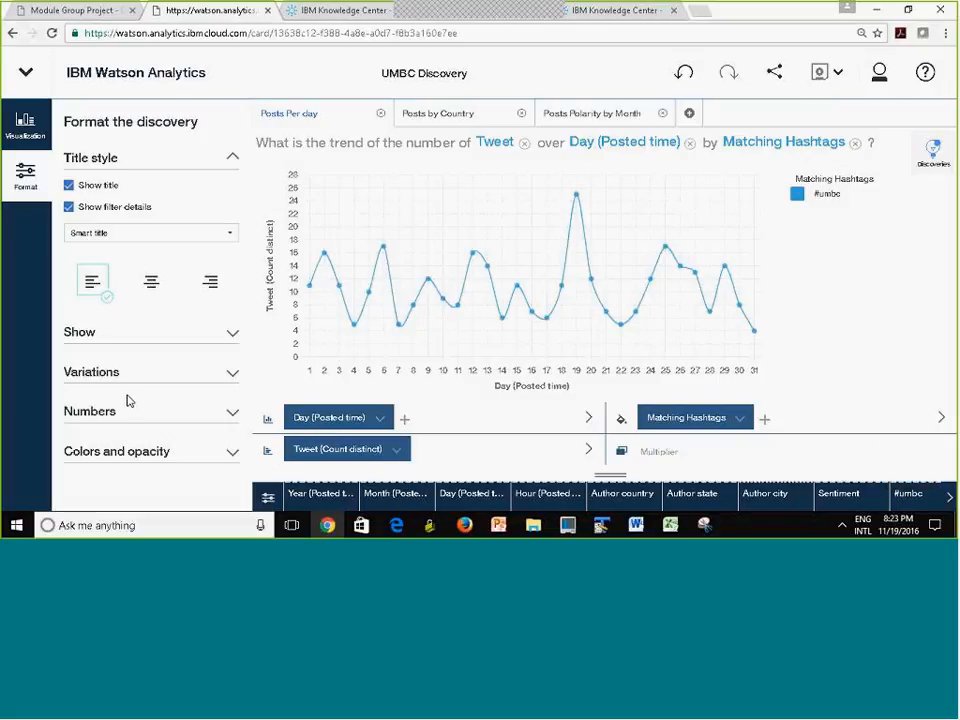
pyautogui.click(182, 465)
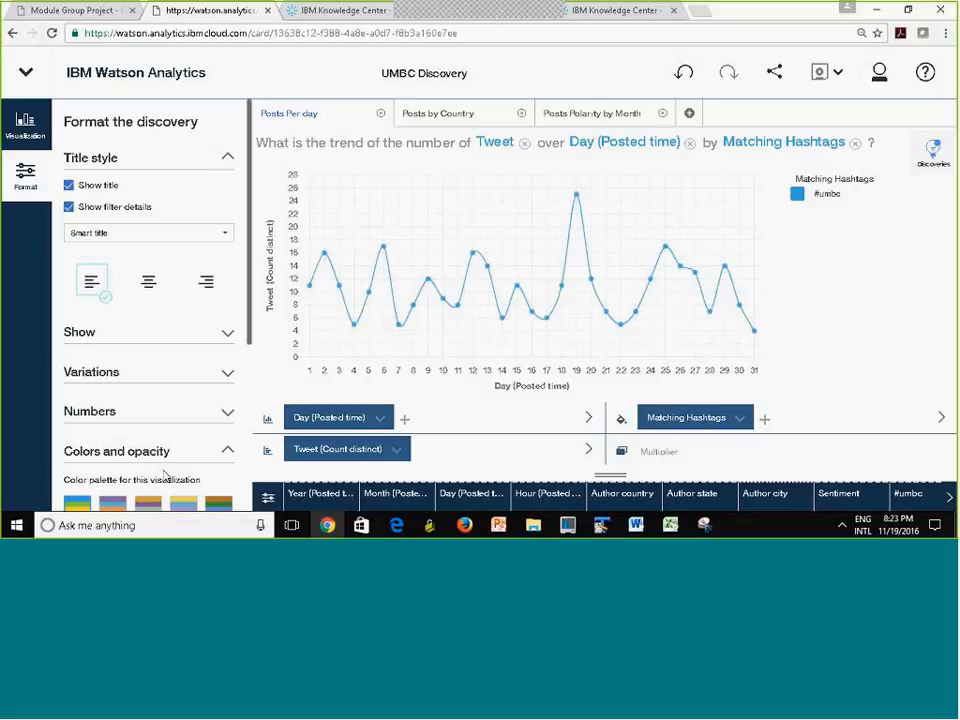
pyautogui.moveTo(250, 330); pyautogui.dragTo(249, 478)
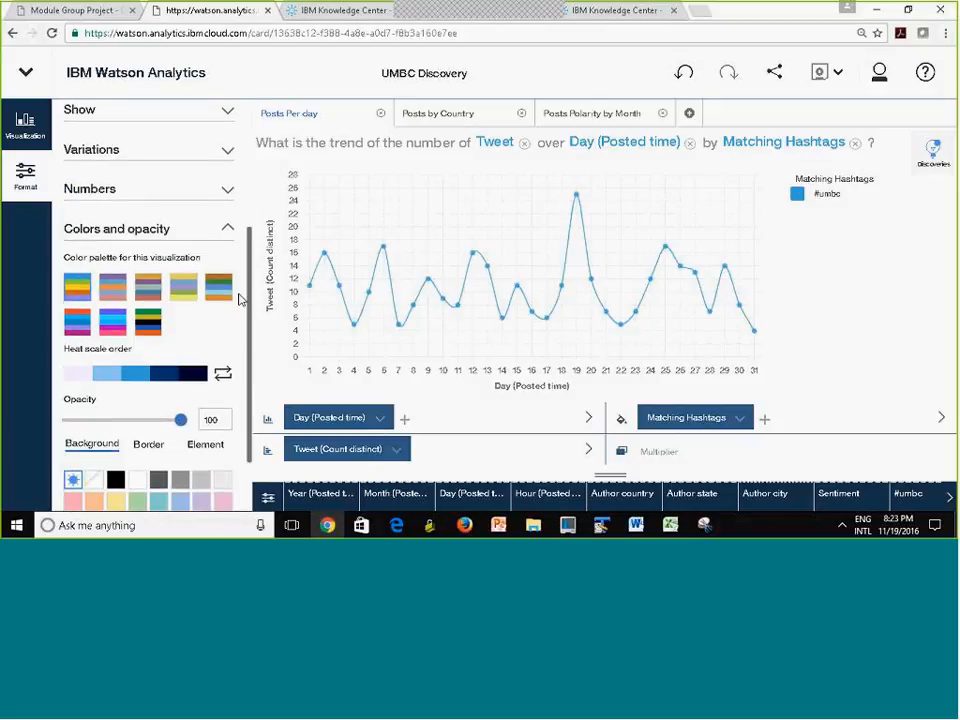
pyautogui.click(78, 328)
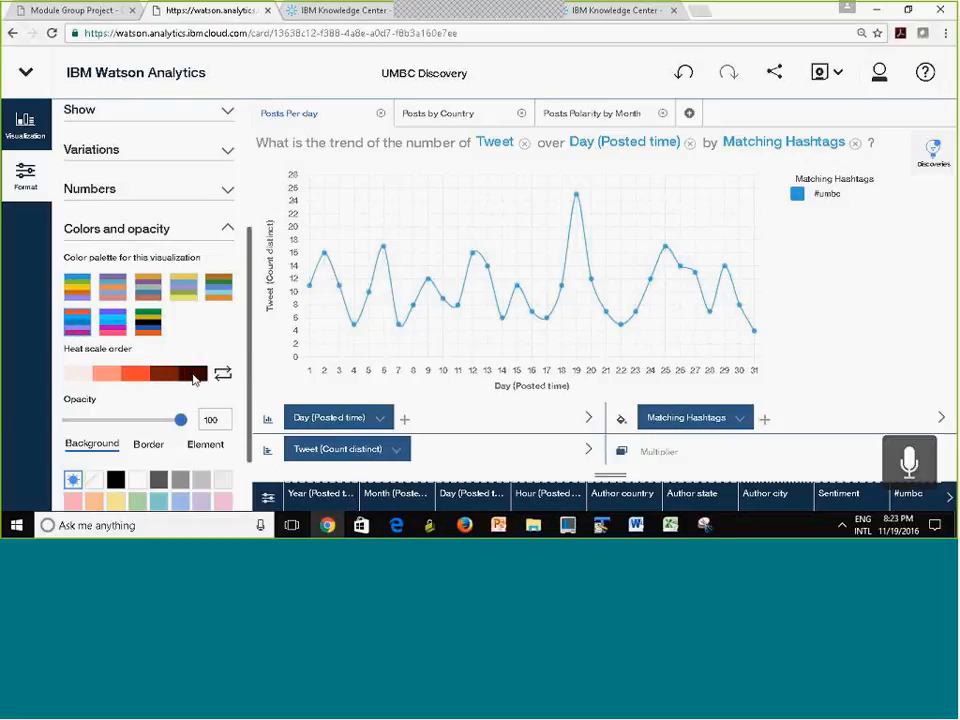
pyautogui.click(147, 318)
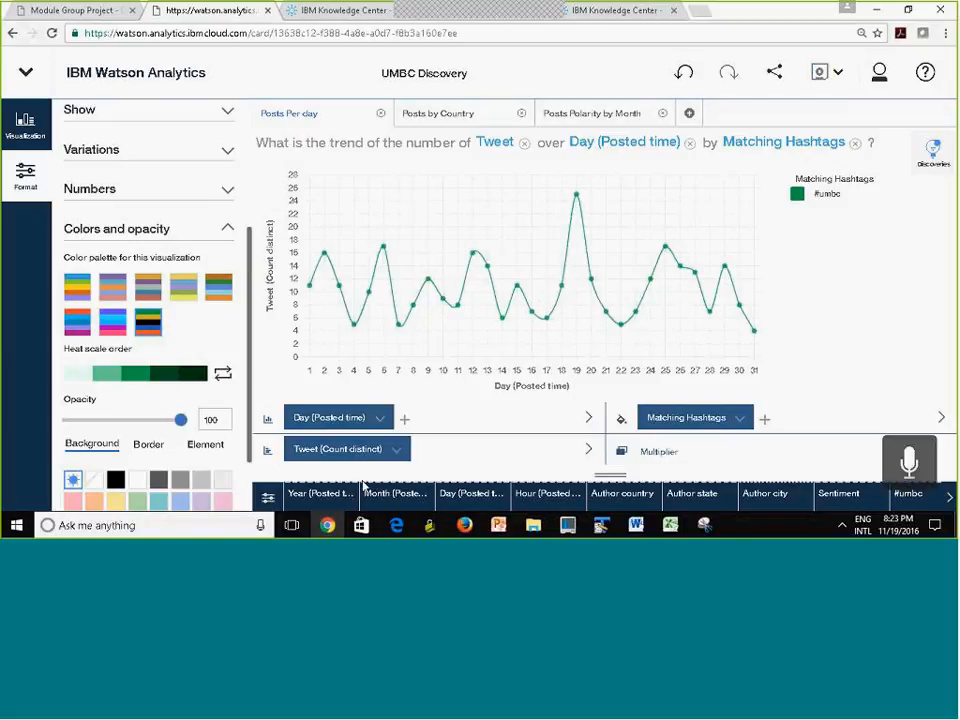
pyautogui.moveTo(253, 340); pyautogui.dragTo(253, 375)
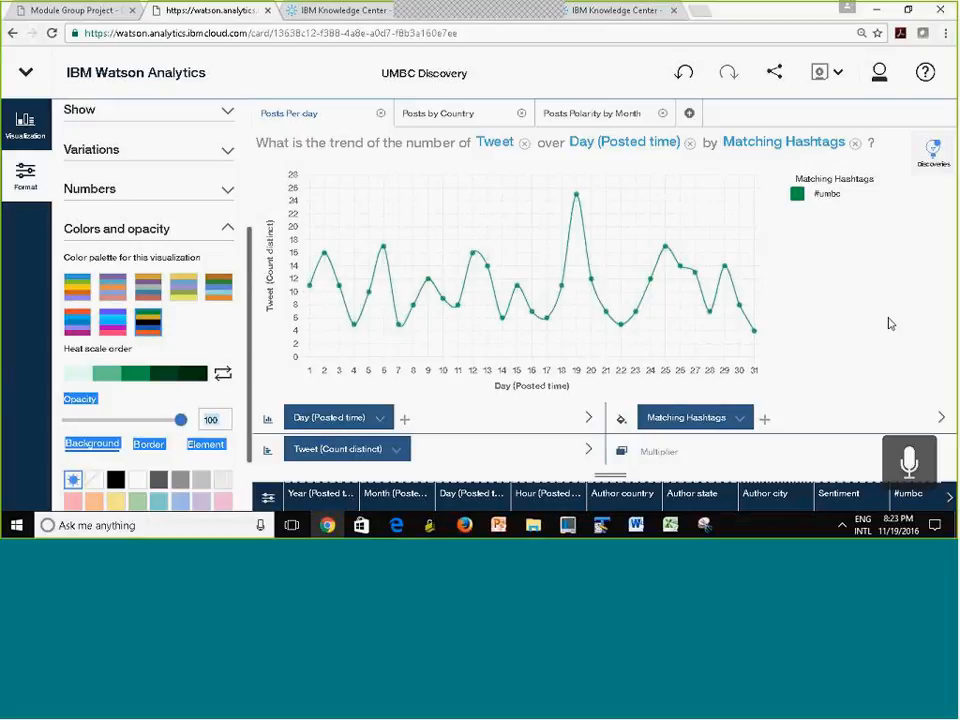
pyautogui.click(22, 178)
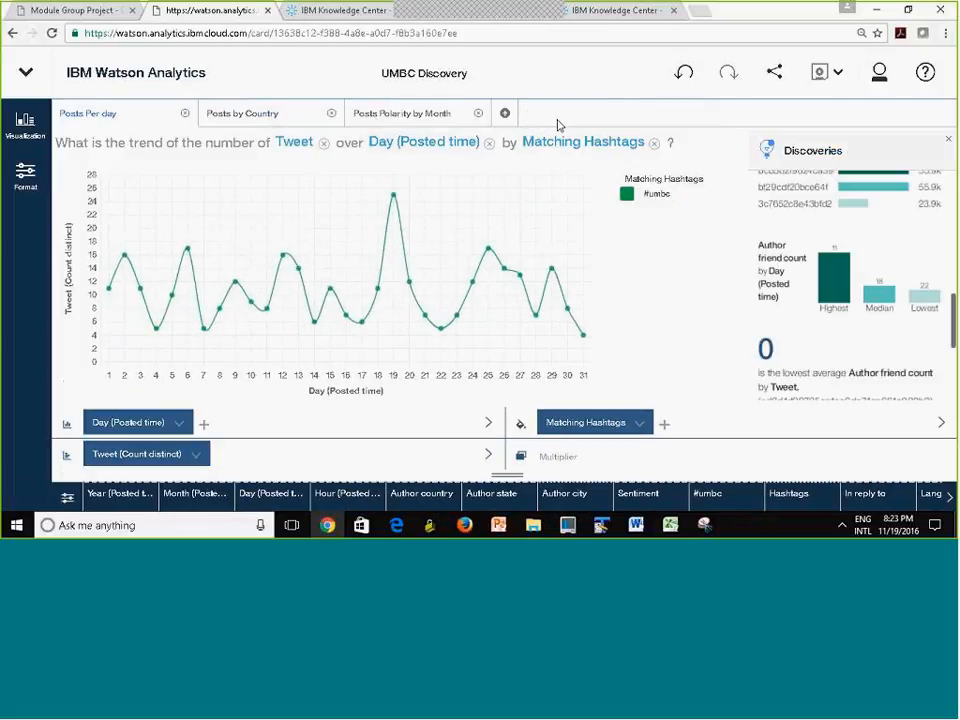
# Add a new discovery to the set using the Pie visualization
pyautogui.click(506, 117)
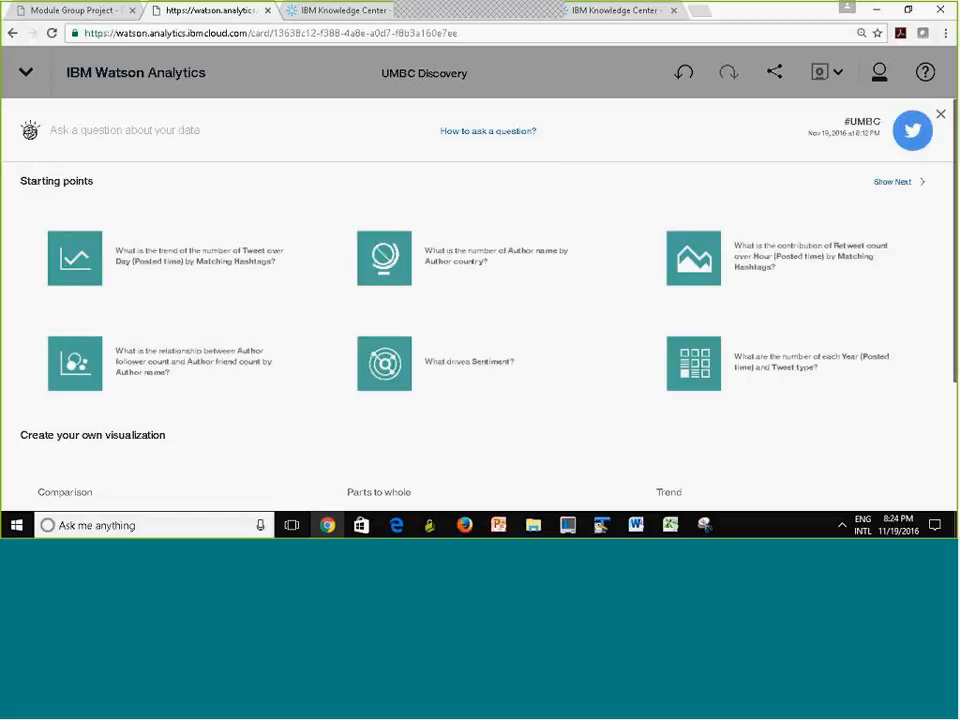
pyautogui.moveTo(955, 284); pyautogui.dragTo(955, 321)
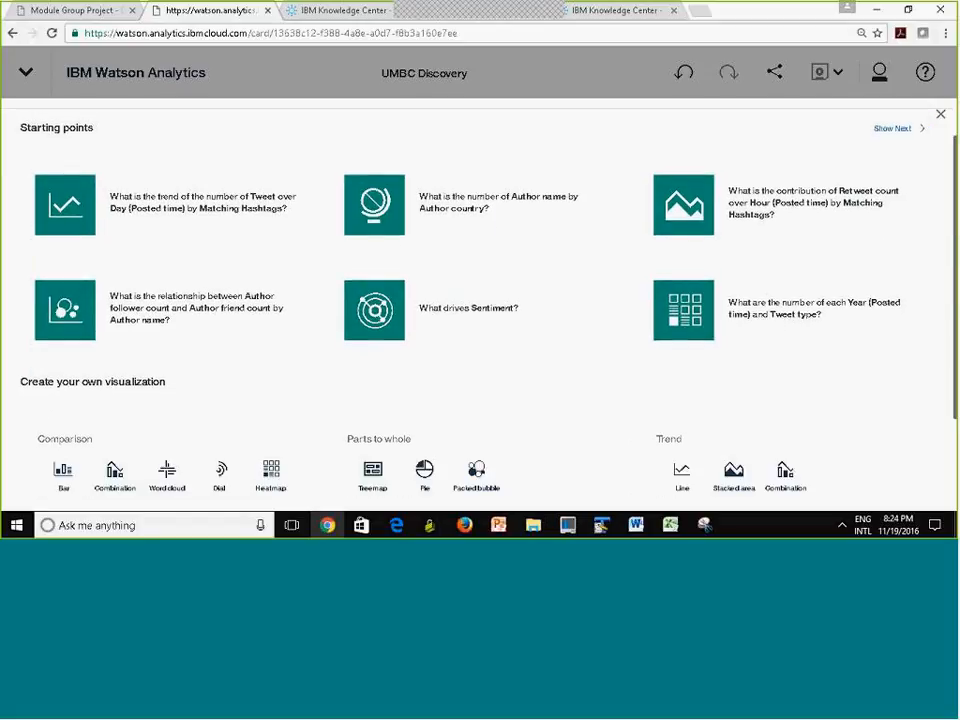
pyautogui.scroll(-3, 565, 343)
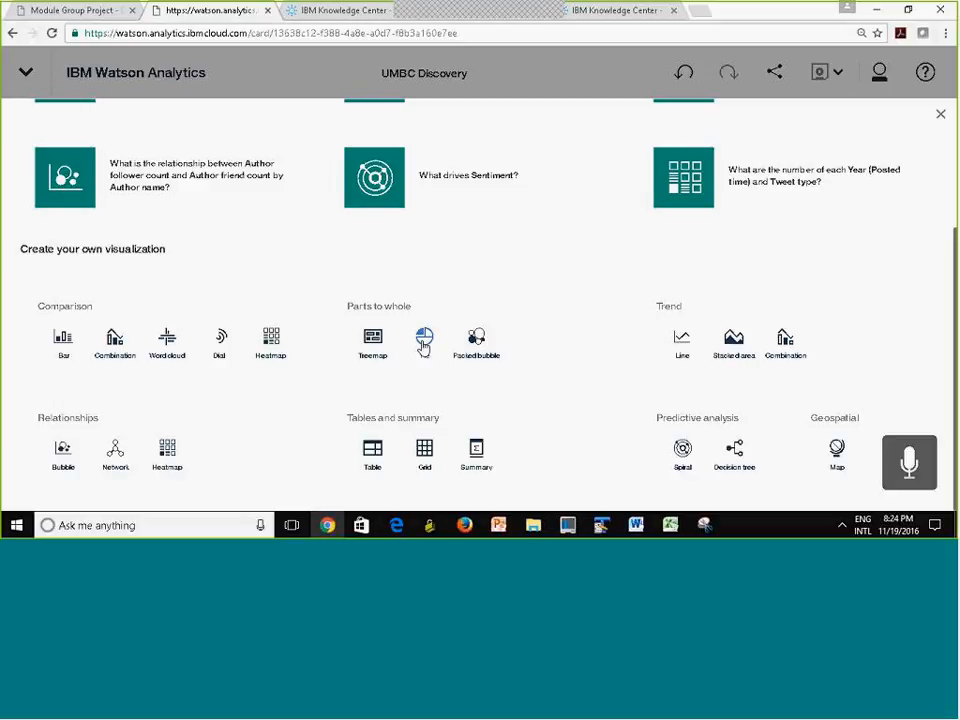
pyautogui.click(424, 340)
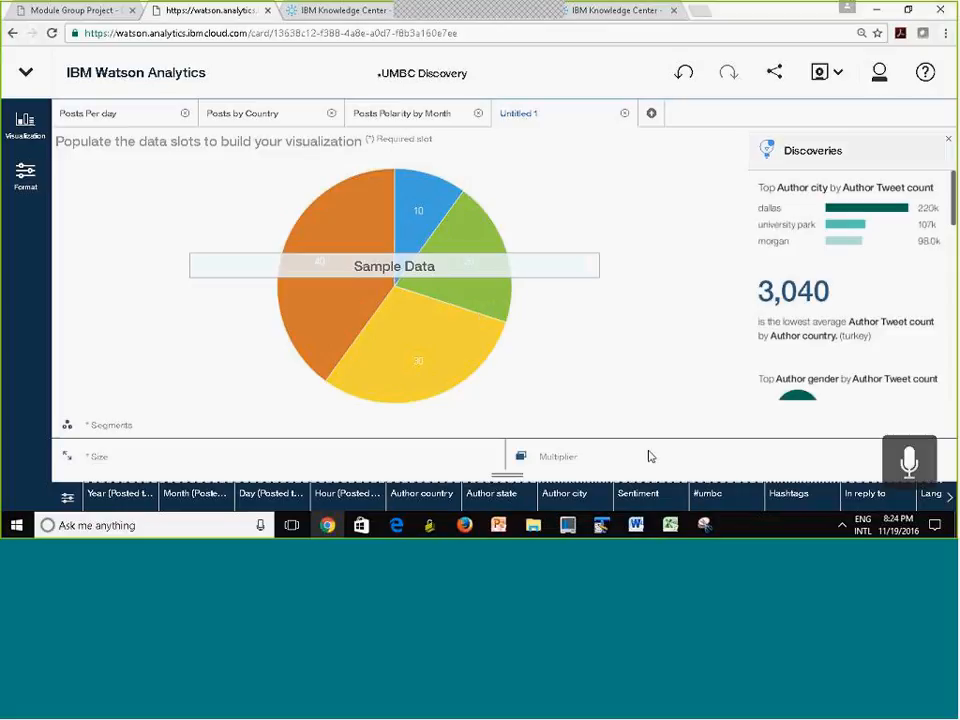
# Populate the pie chart with Sentiment as segments and Retweet count as size
pyautogui.moveTo(647, 505); pyautogui.dragTo(381, 264)
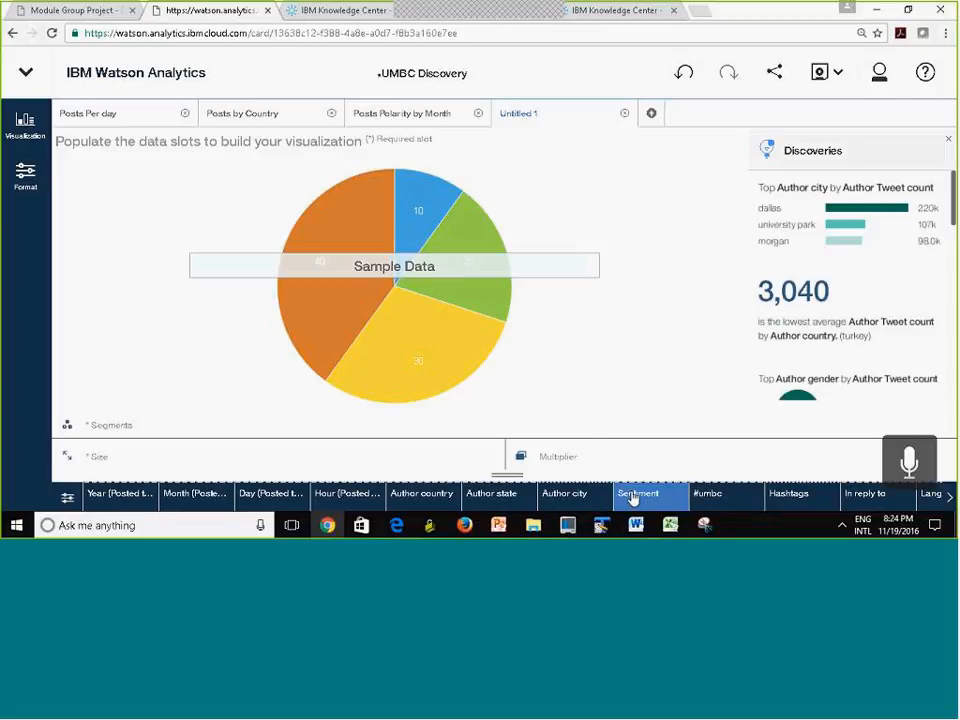
pyautogui.moveTo(632, 497); pyautogui.dragTo(88, 424)
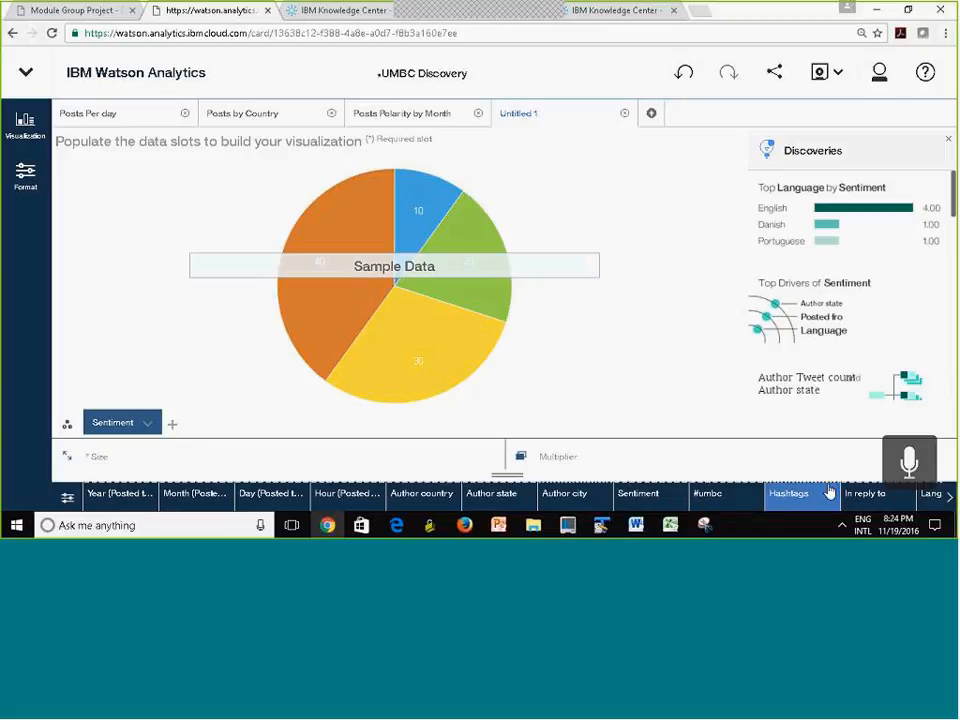
pyautogui.click(949, 494)
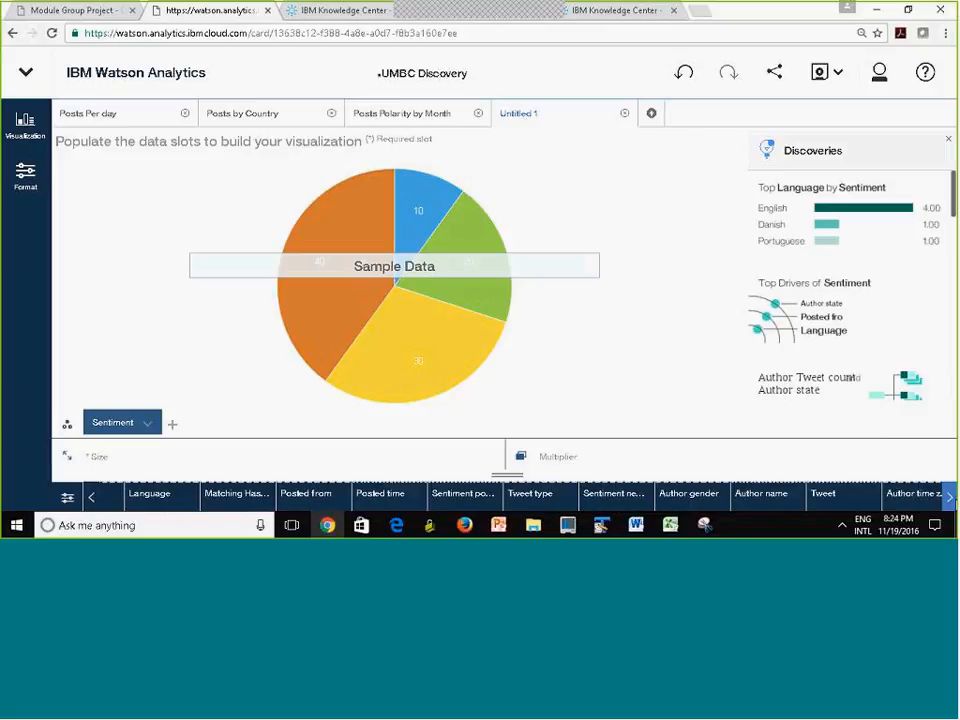
pyautogui.click(949, 494)
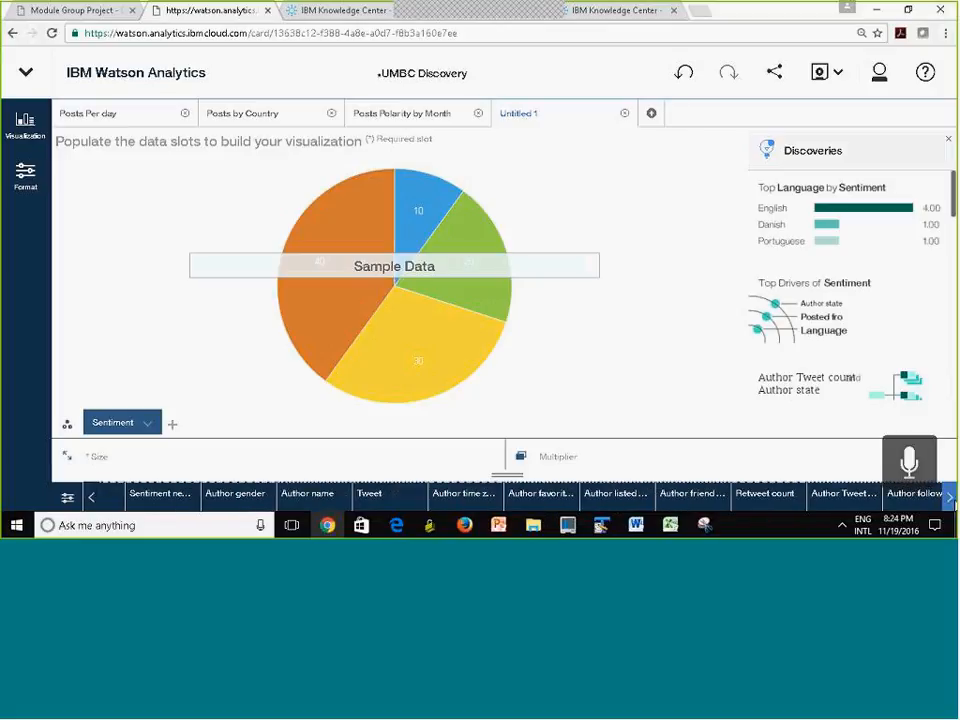
pyautogui.moveTo(762, 500); pyautogui.dragTo(100, 457)
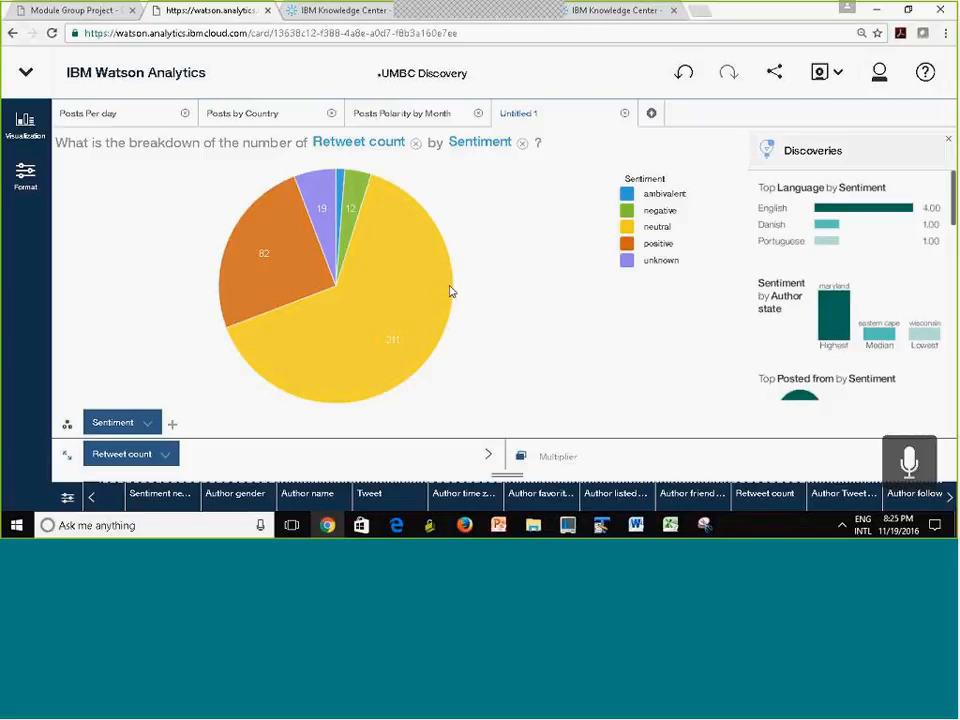
# Rename the new pie chart discovery as Posts Polarity
pyautogui.moveTo(360, 336)
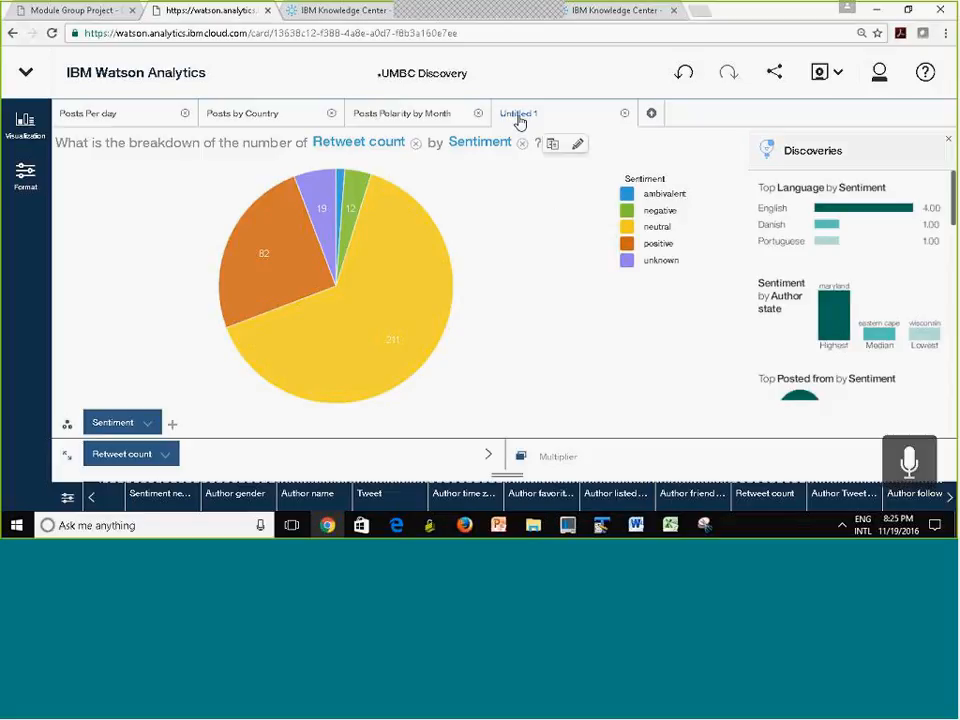
pyautogui.click(576, 144)
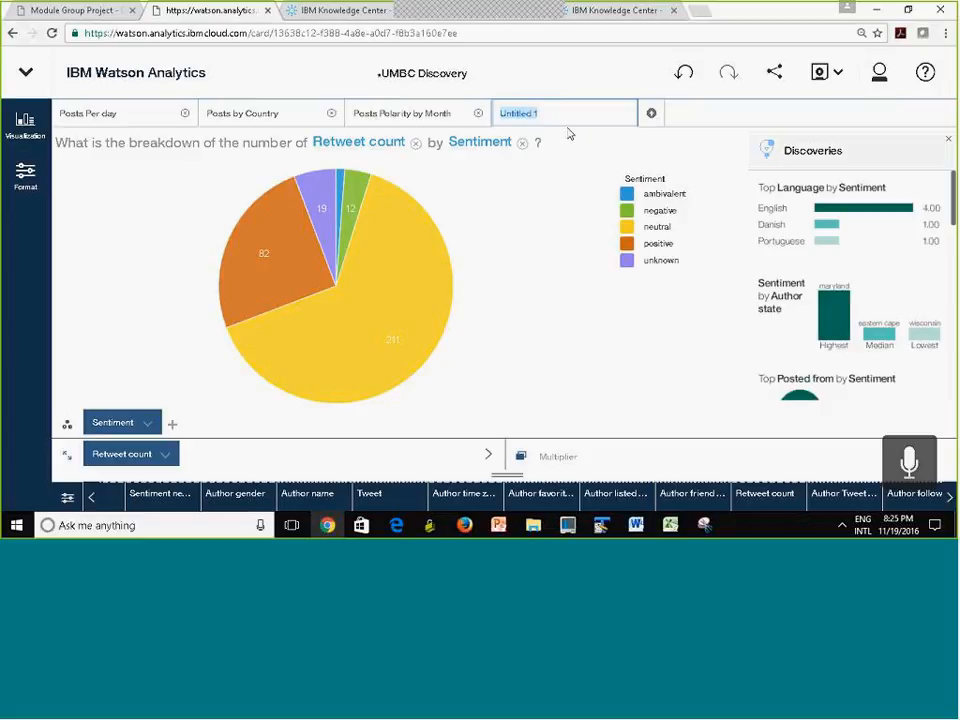
pyautogui.write('Posts Polarity')
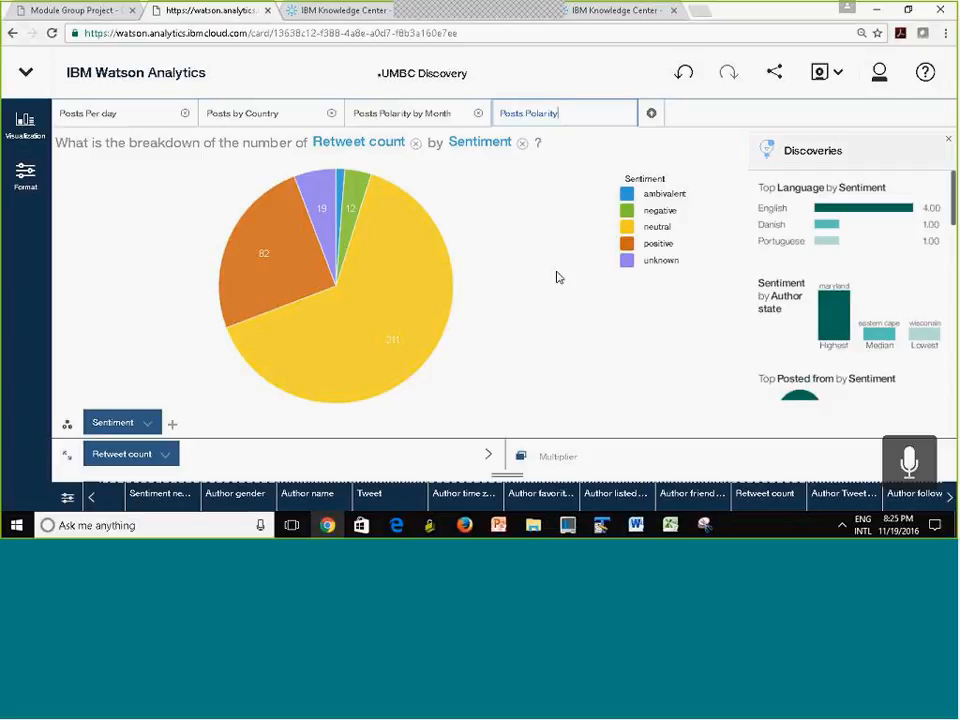
pyautogui.click(548, 351)
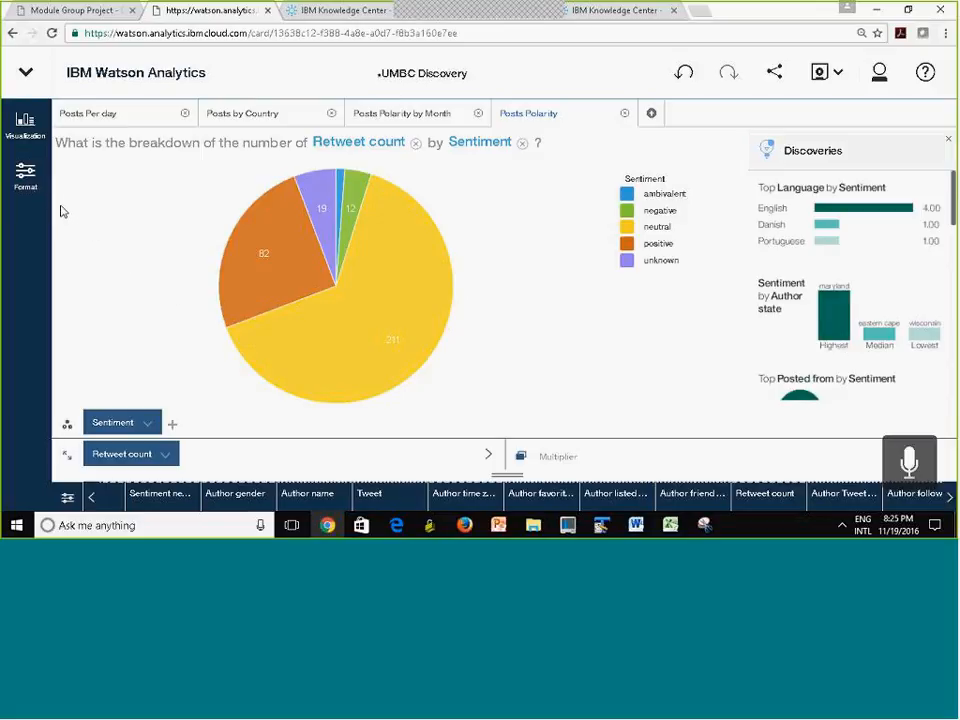
# Format the Posts Polarity pie chart to show its numbers as percentages, and hide the format options
pyautogui.click(25, 176)
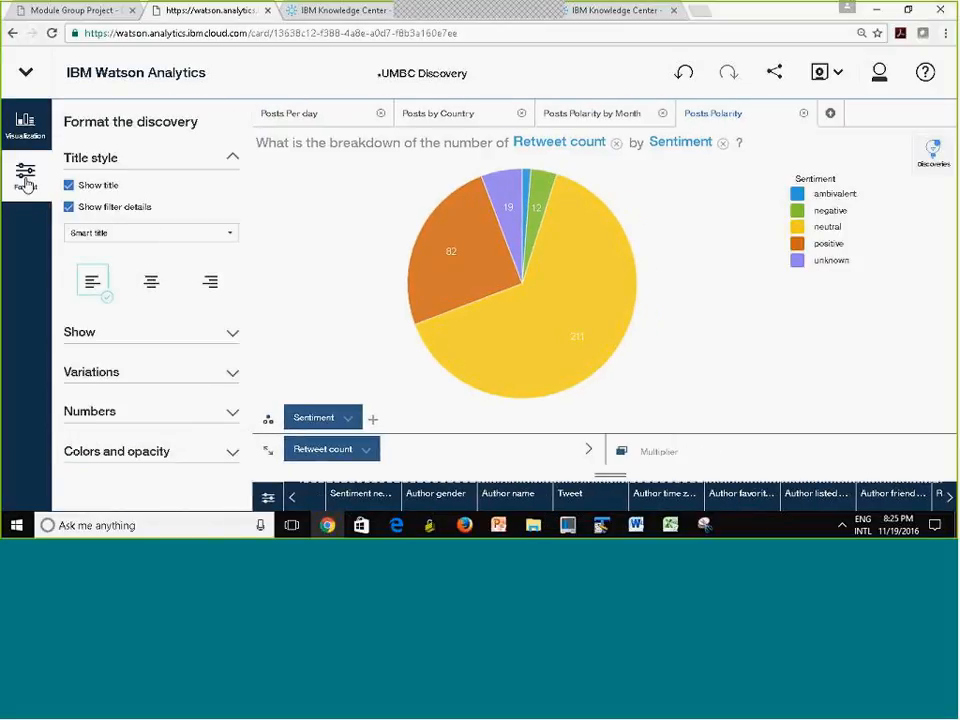
pyautogui.click(228, 421)
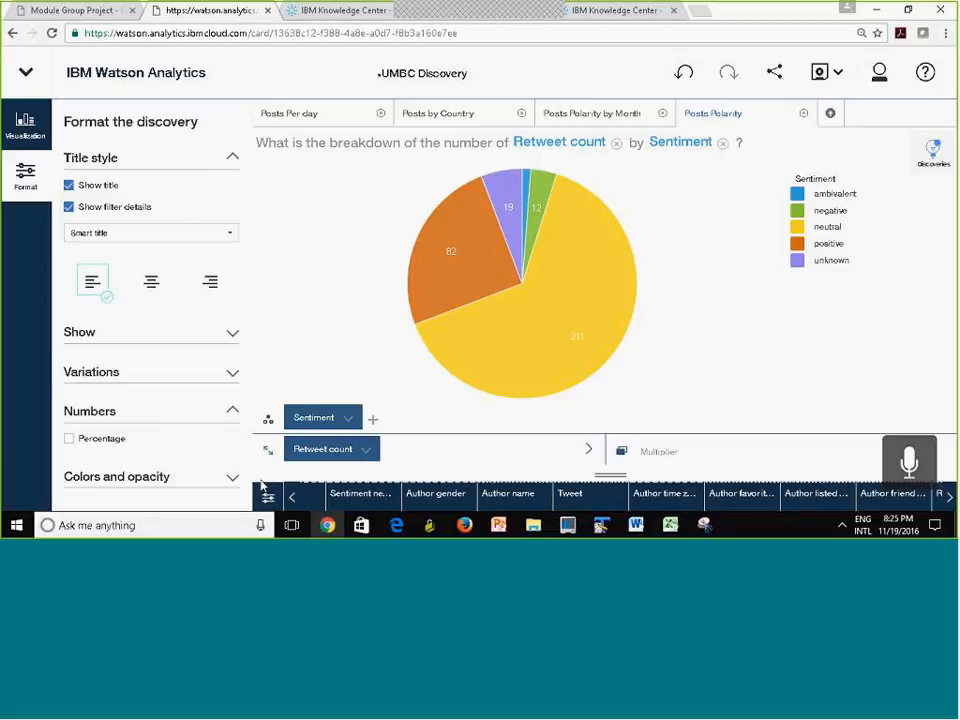
pyautogui.click(69, 443)
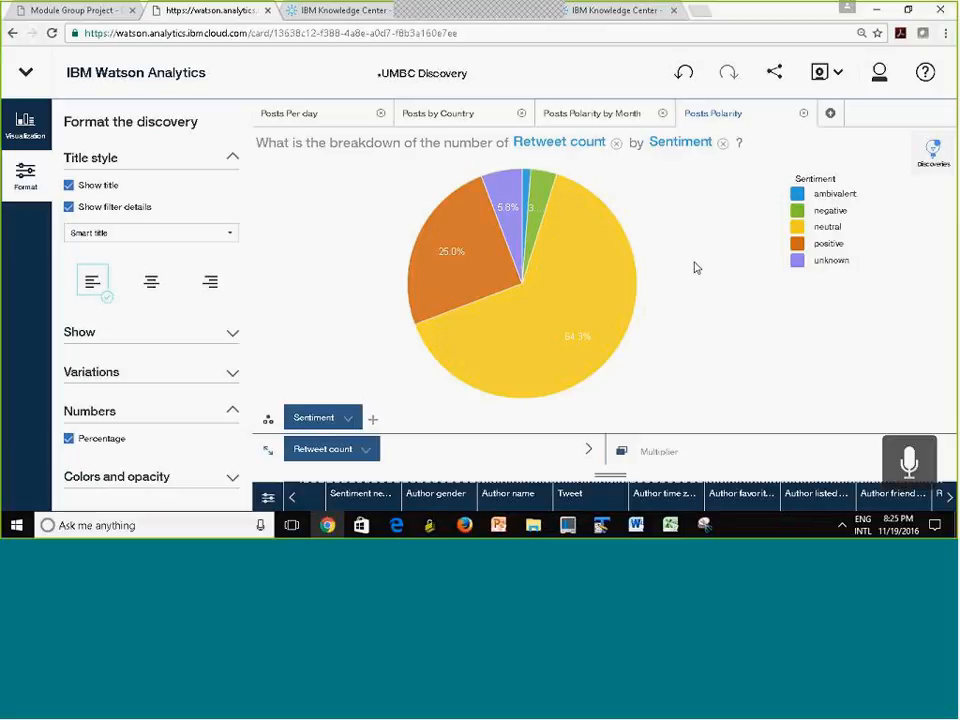
pyautogui.click(22, 180)
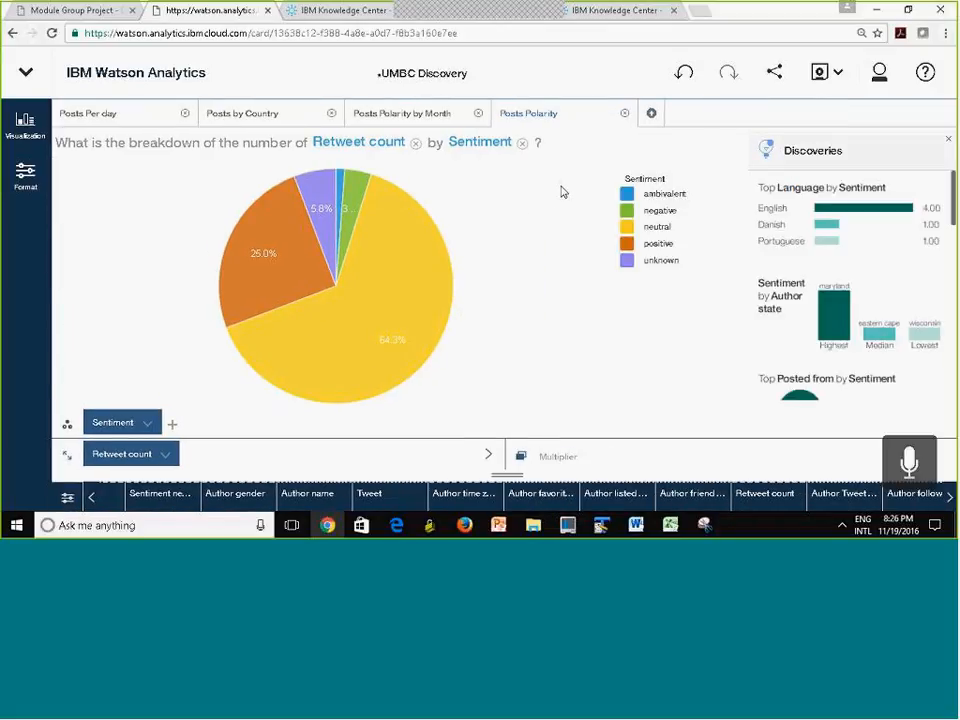
# Save the UMBC Discovery set and close it
pyautogui.click(818, 72)
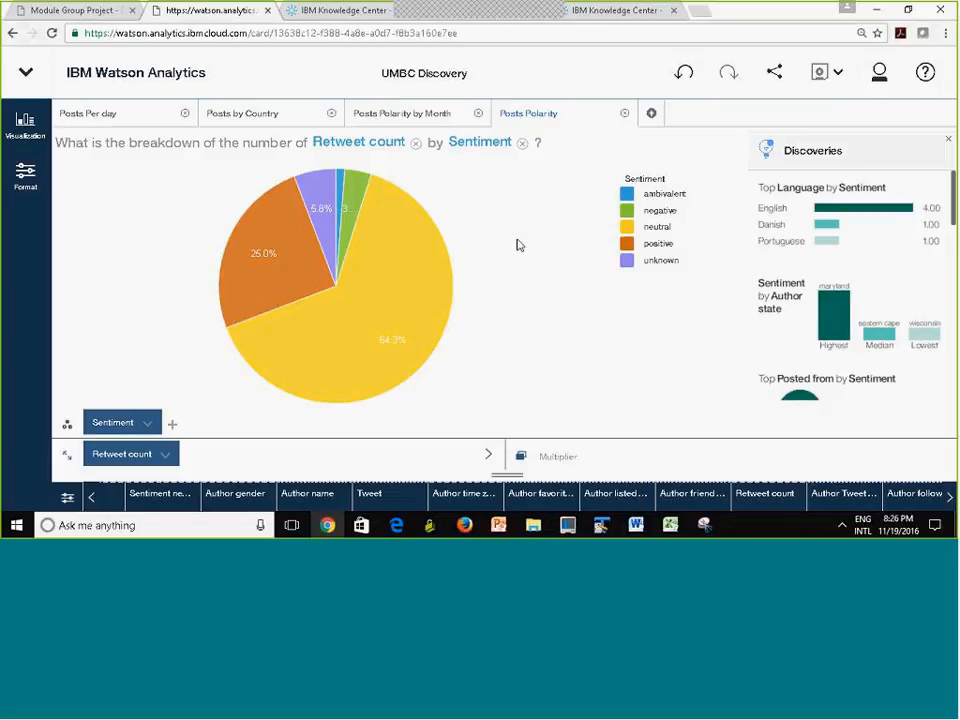
pyautogui.click(26, 72)
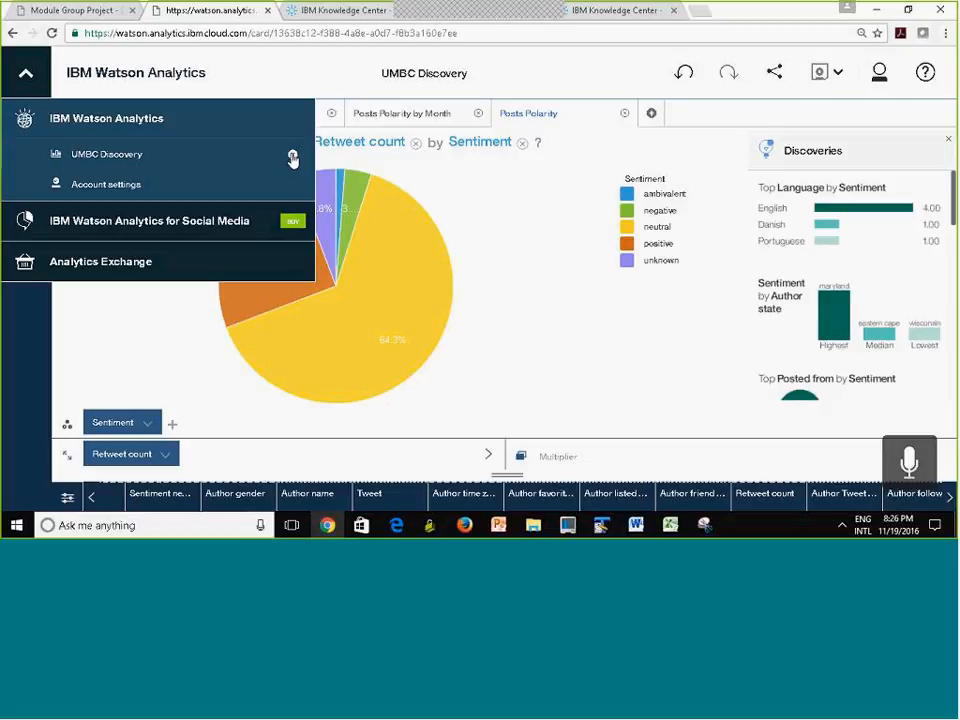
pyautogui.click(292, 158)
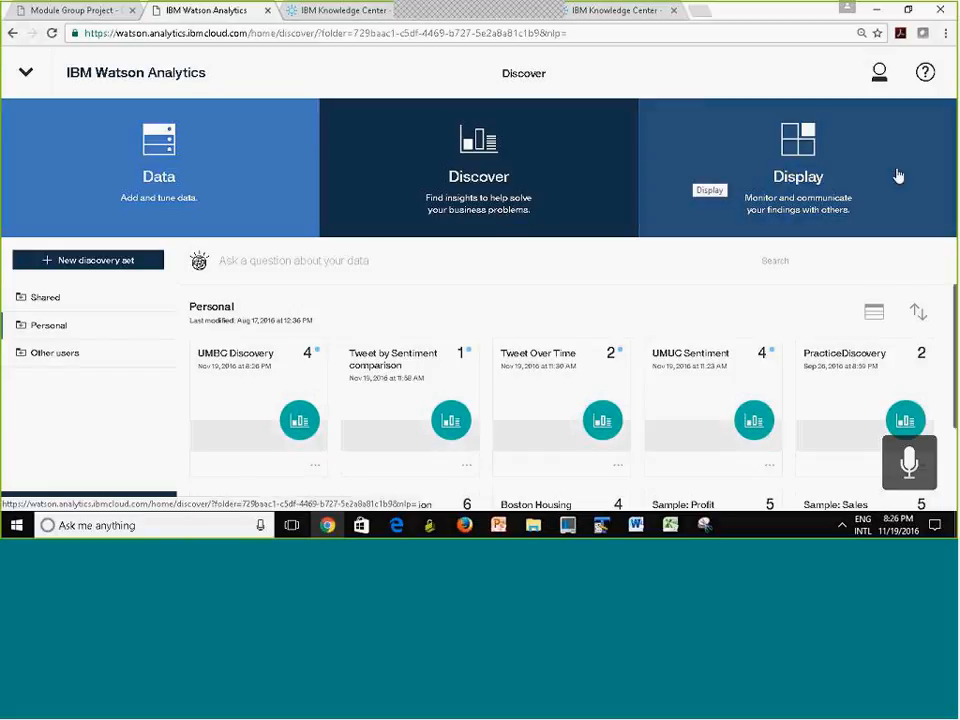
# Create a new display of type Dashboard named UMBC Dashboard, using the layout with one full-size area
pyautogui.click(828, 189)
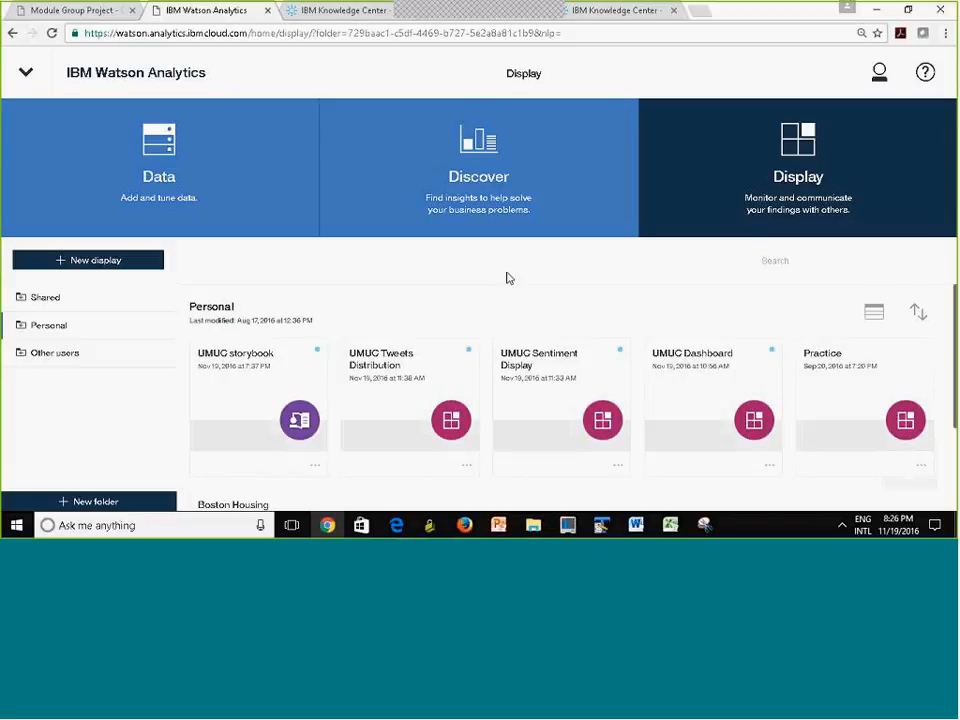
pyautogui.click(86, 262)
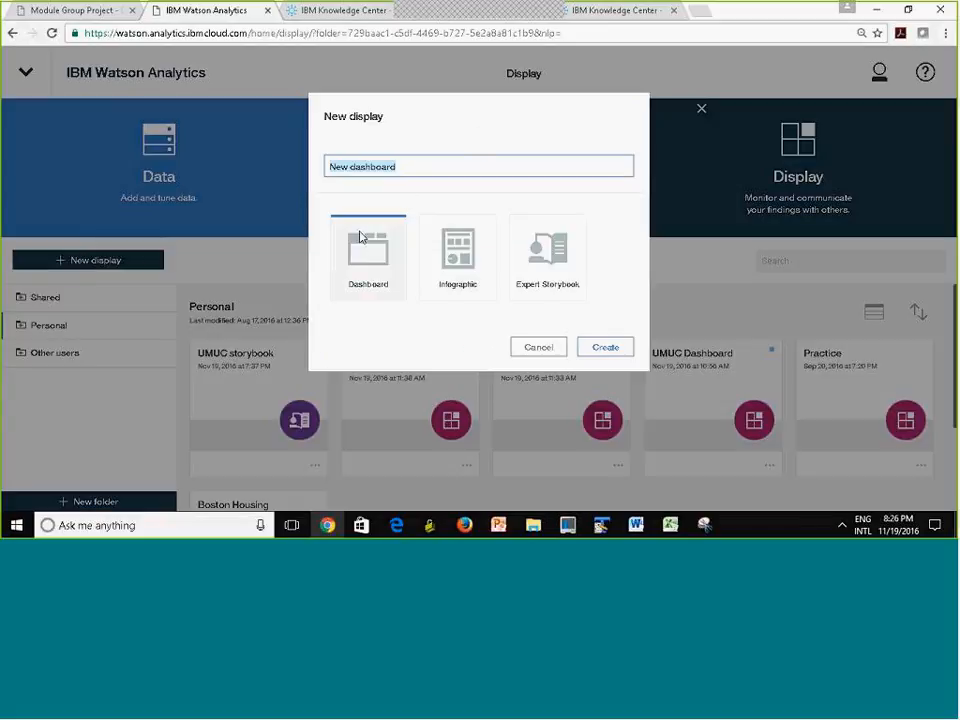
pyautogui.click(410, 166)
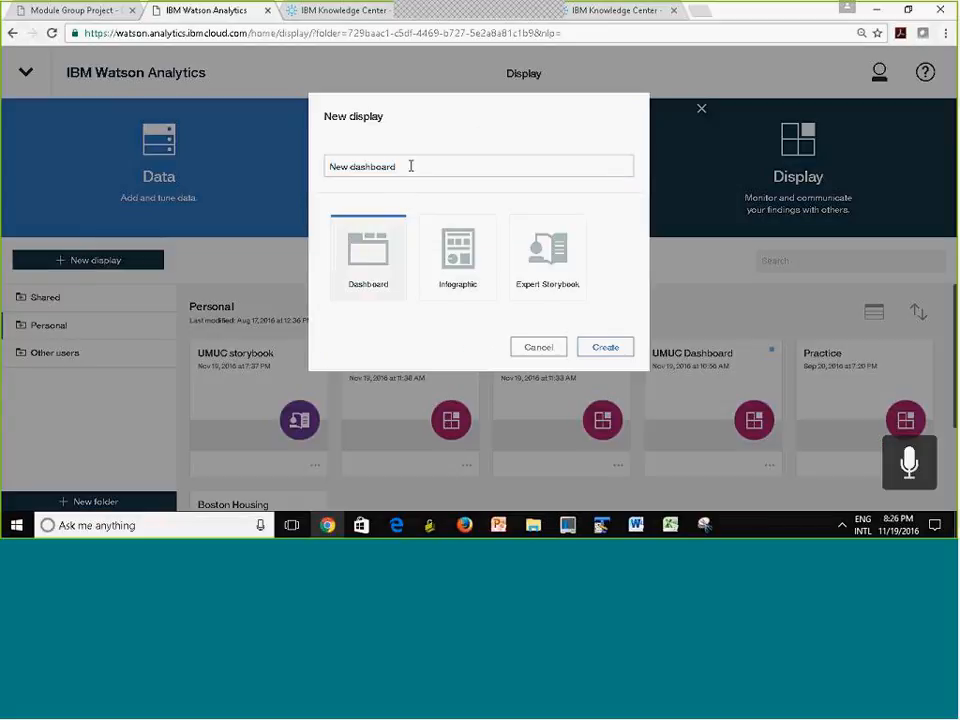
pyautogui.moveTo(409, 166); pyautogui.dragTo(190, 152)
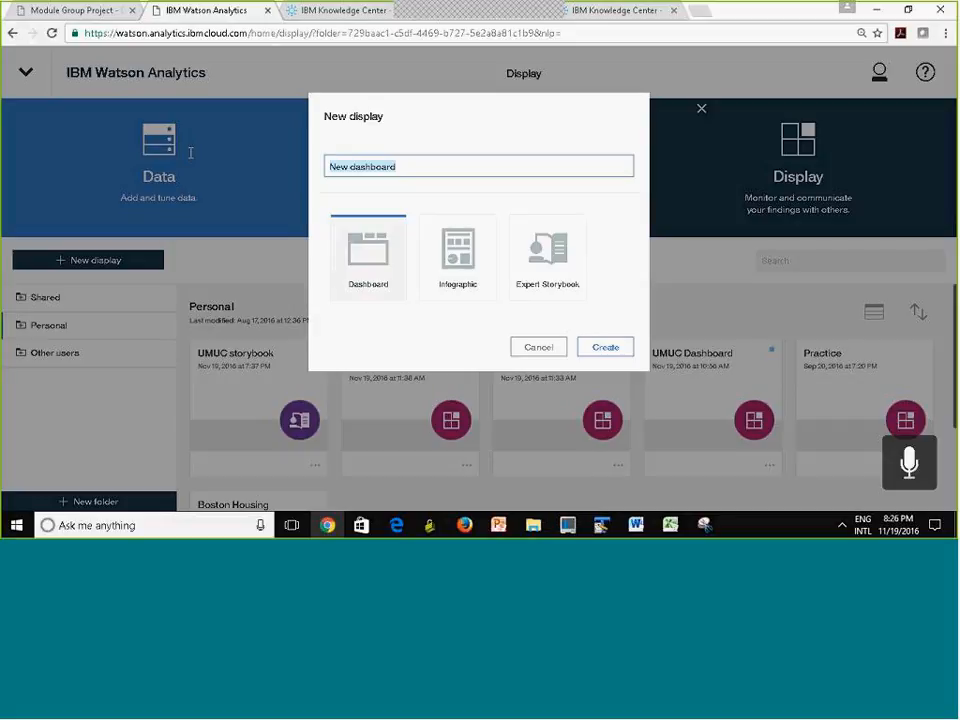
pyautogui.write('UMB')
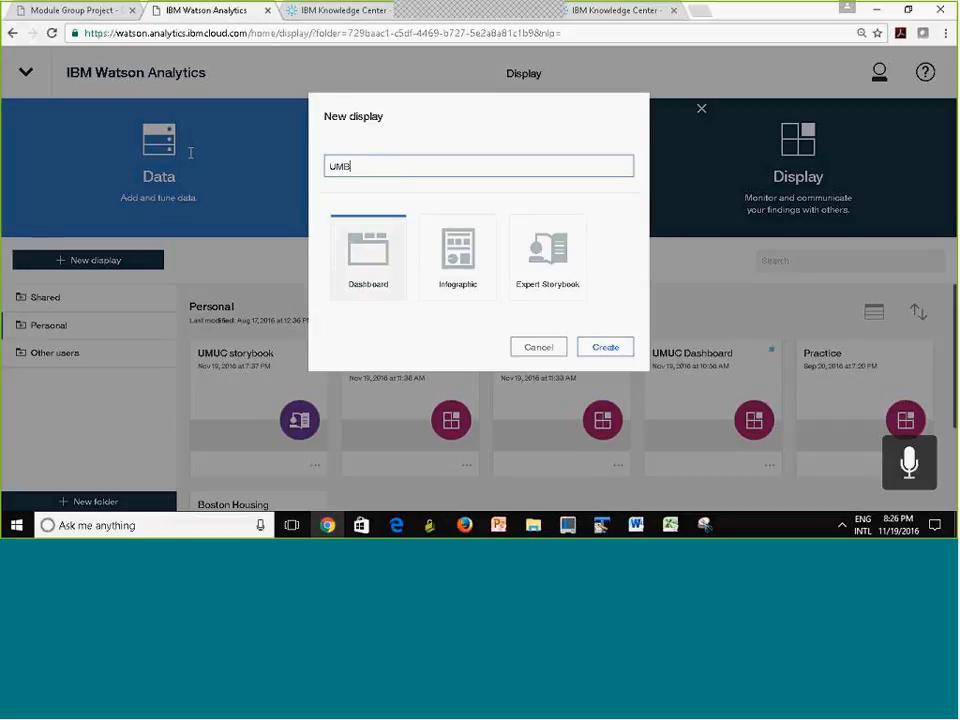
pyautogui.write('C Dashboard')
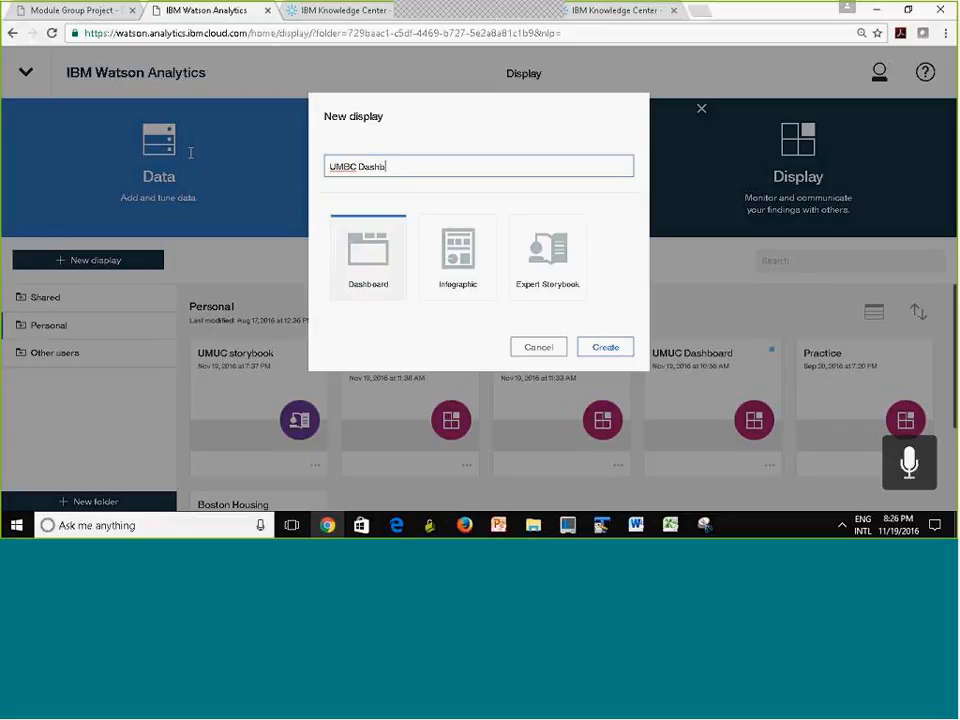
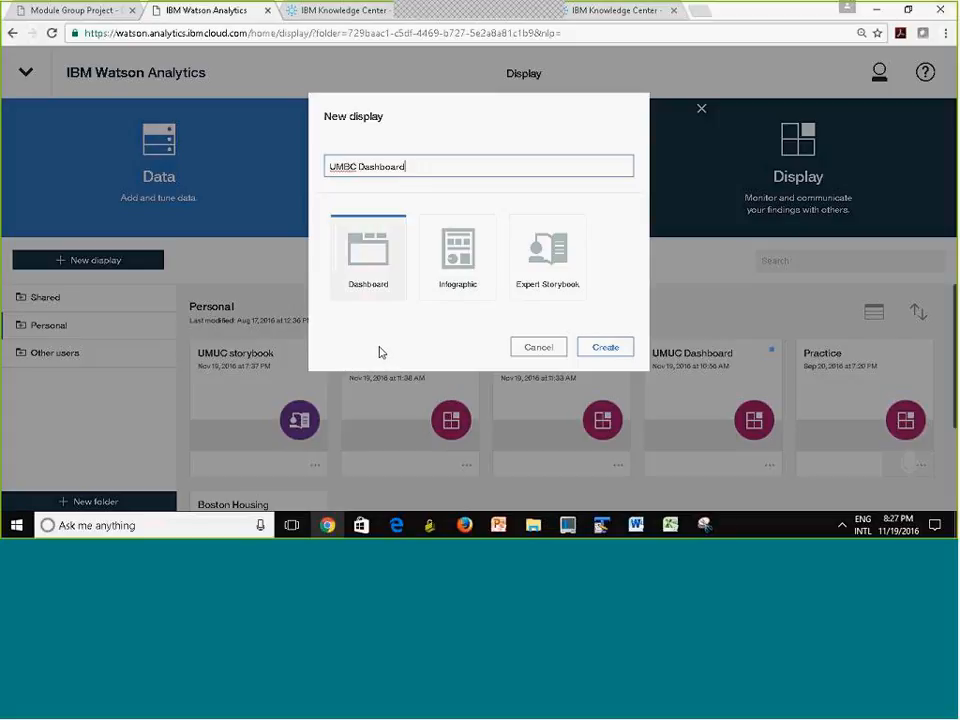
pyautogui.click(621, 348)
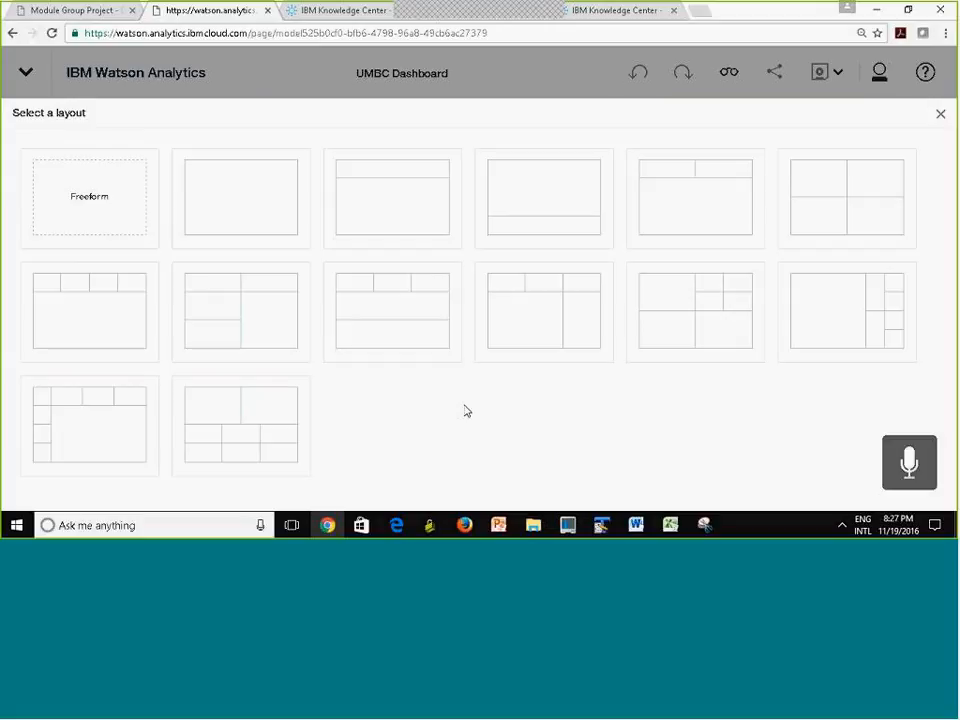
pyautogui.click(256, 204)
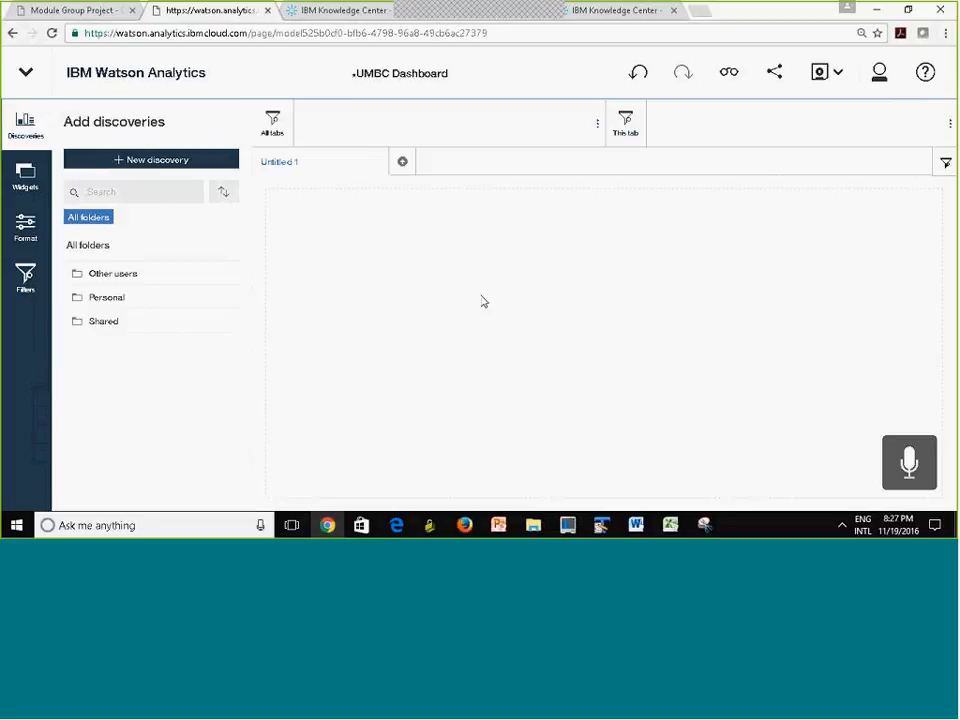
# Add the Posts by Country discovery from the UMBC Discovery set in the Personal folder to the dashboard's full-size area
pyautogui.click(85, 301)
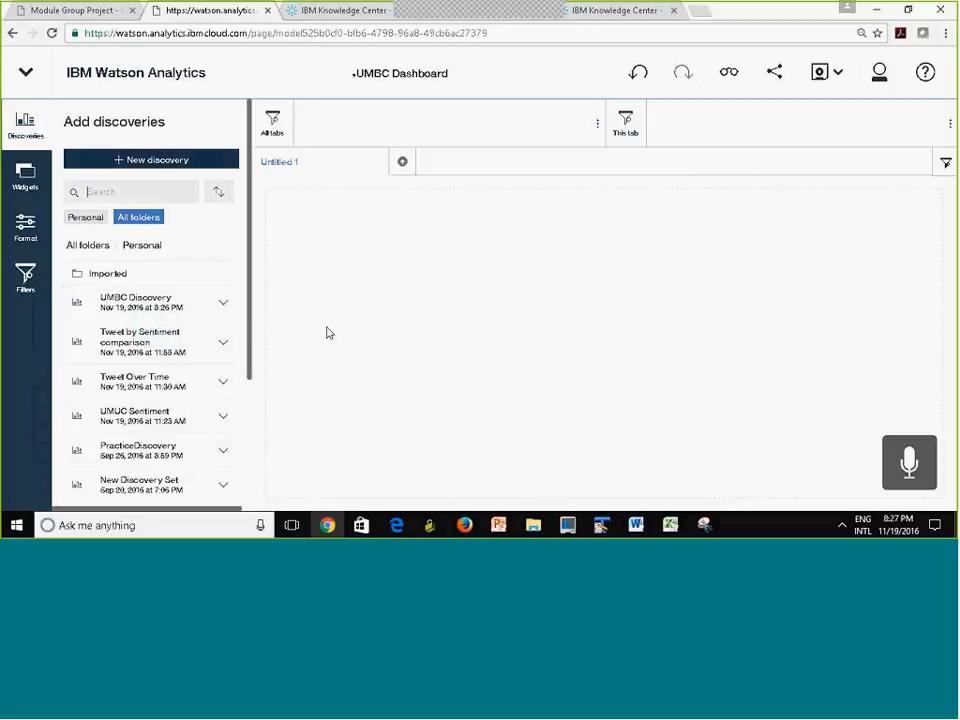
pyautogui.click(224, 305)
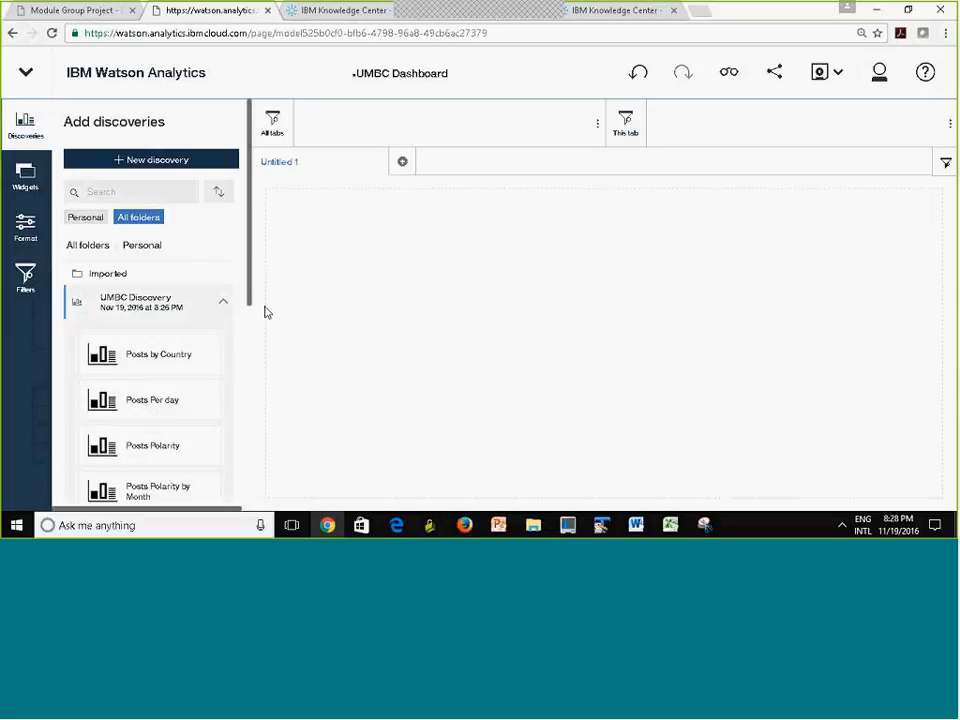
pyautogui.scroll(-2, 250, 296)
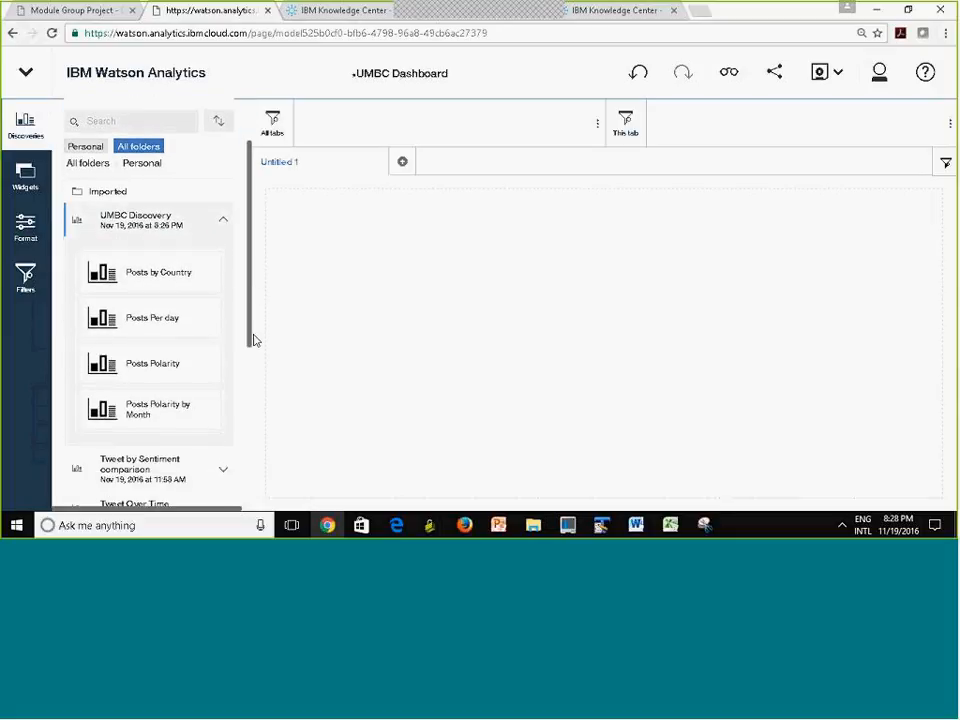
pyautogui.click(125, 270)
pyautogui.moveTo(123, 270); pyautogui.dragTo(596, 339)
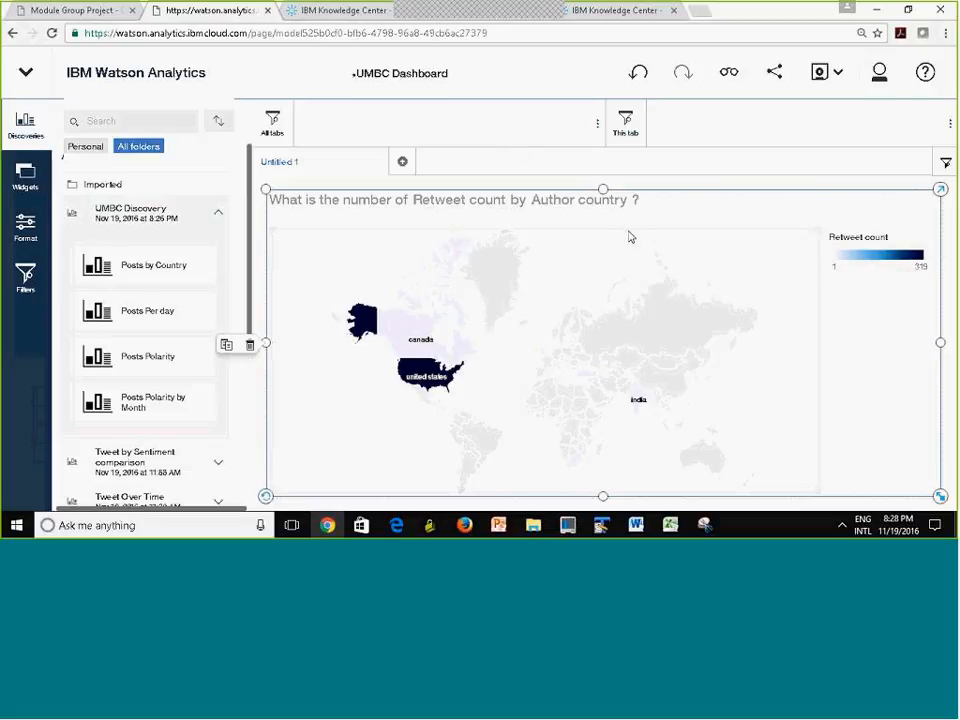
# Rename the dashboard tab holding the country map as Posts by Region
pyautogui.click(278, 166)
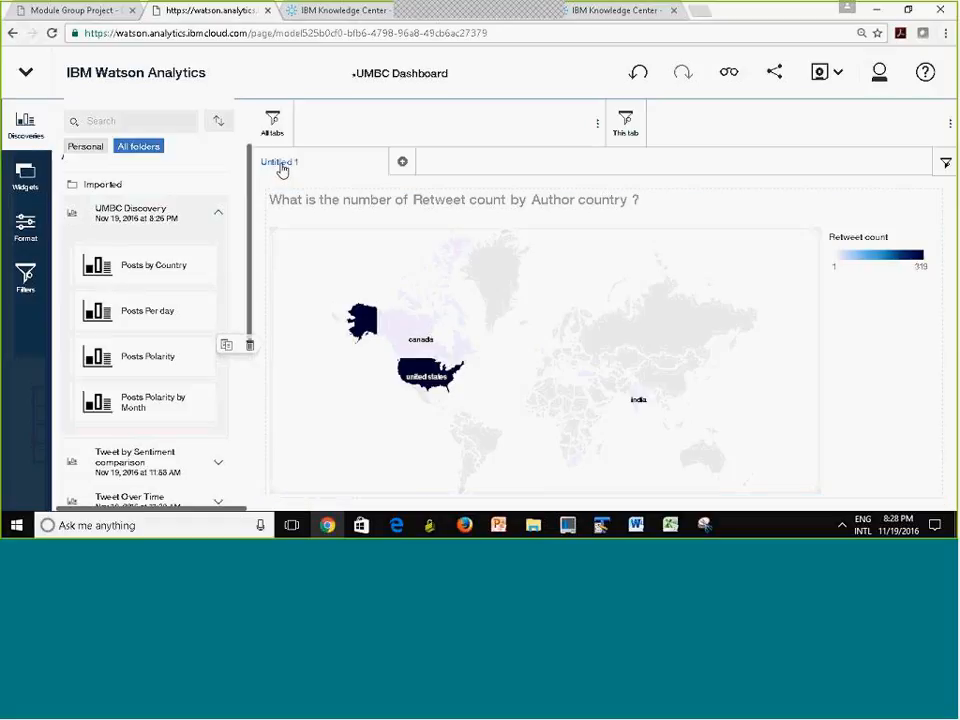
pyautogui.click(334, 194)
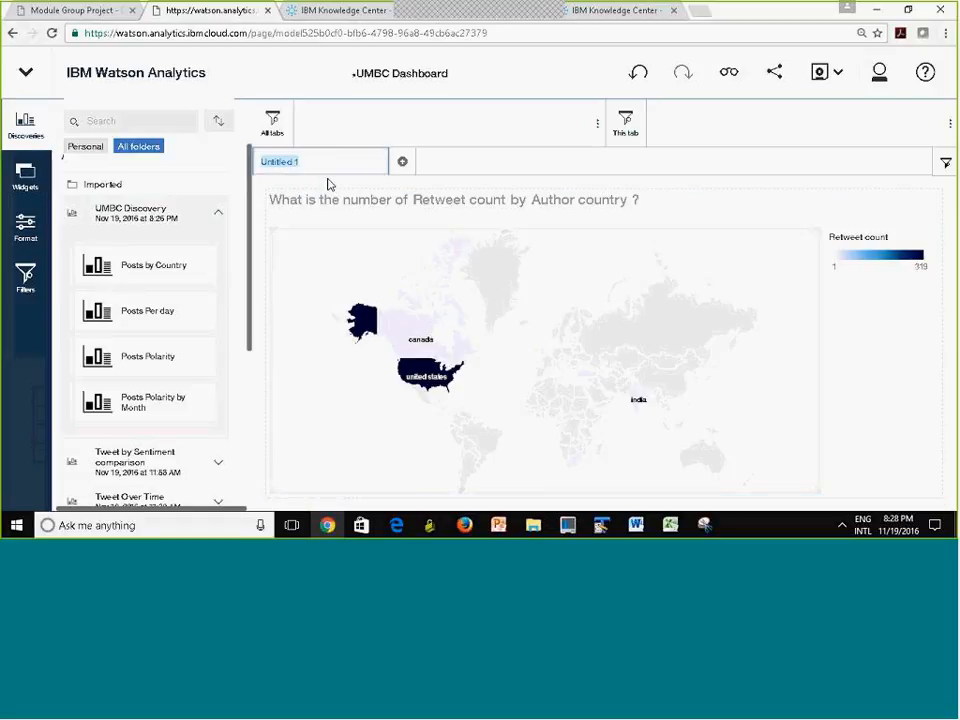
pyautogui.write('Posts by Region')
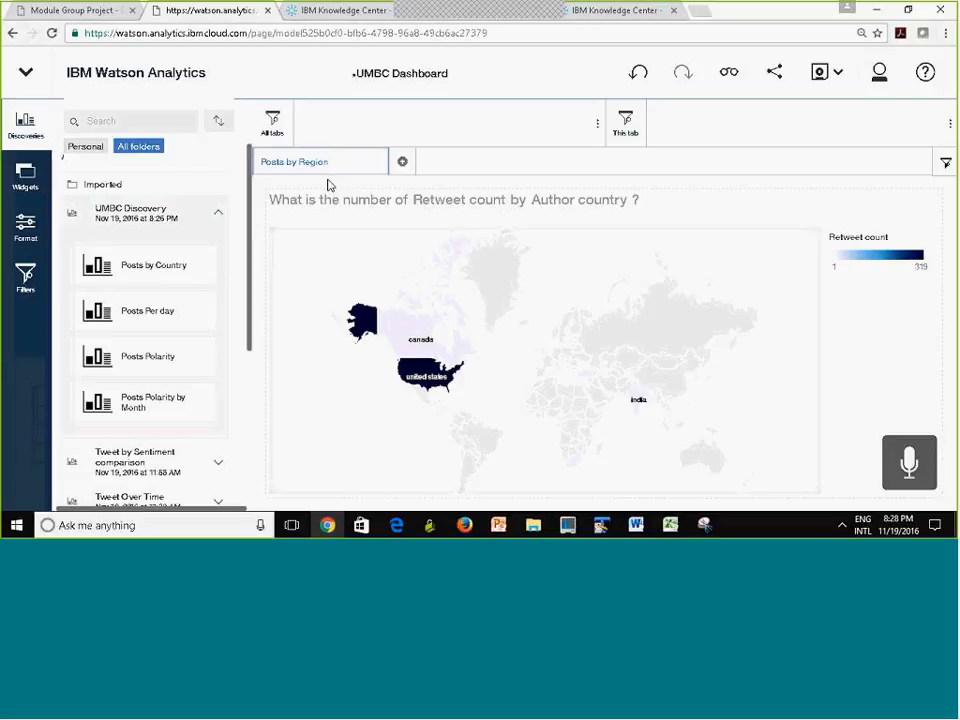
pyautogui.click(487, 167)
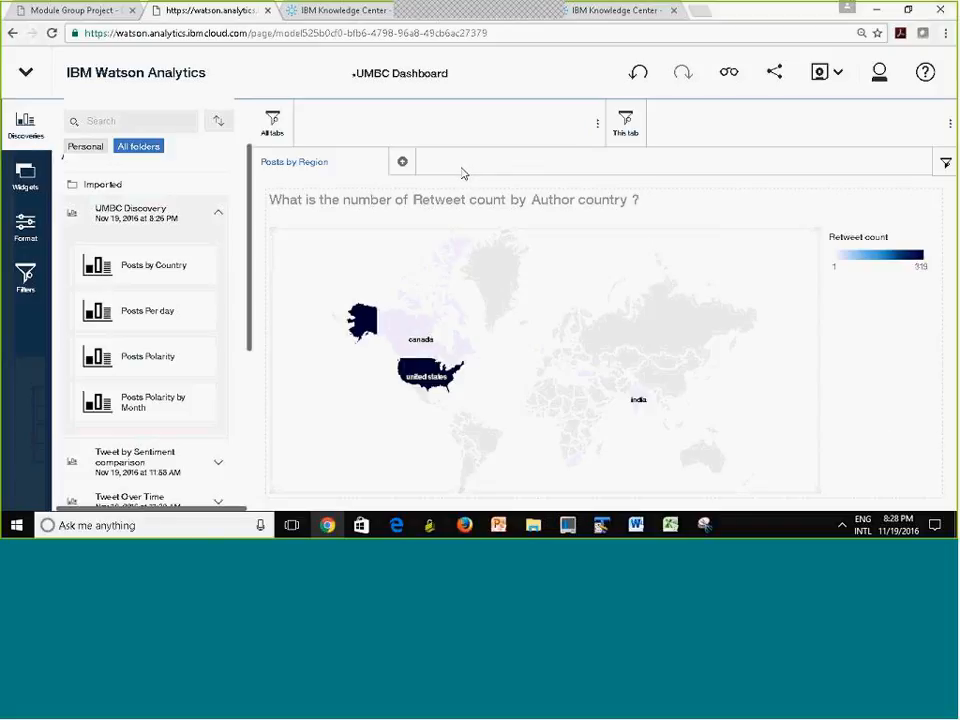
# Add a second dashboard tab with the one full-size area layout and place the Posts Per day discovery in it
pyautogui.click(404, 163)
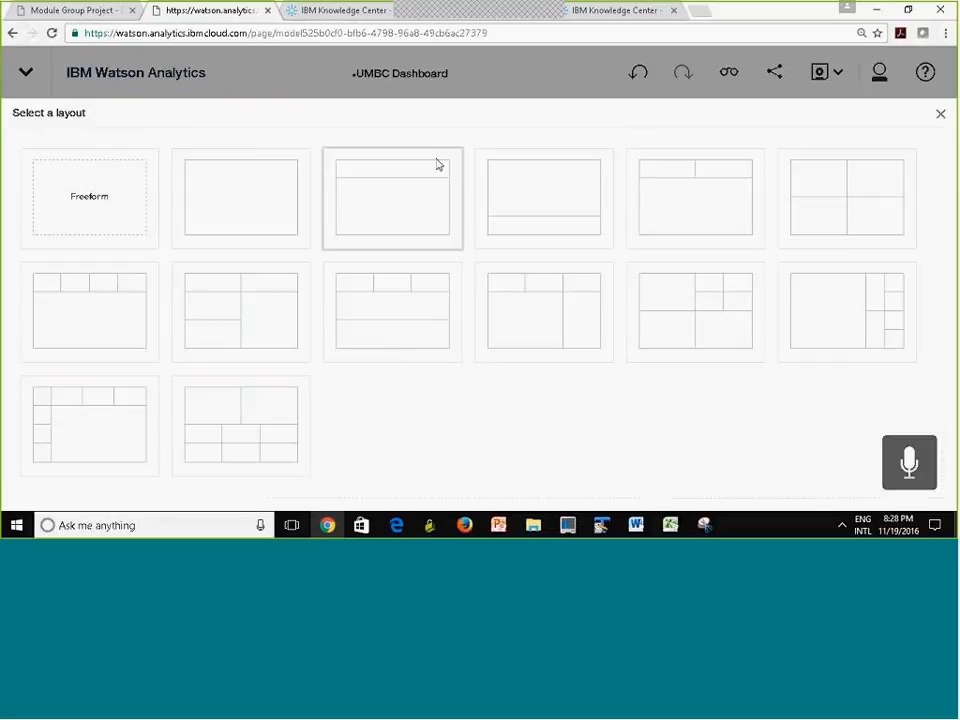
pyautogui.click(226, 197)
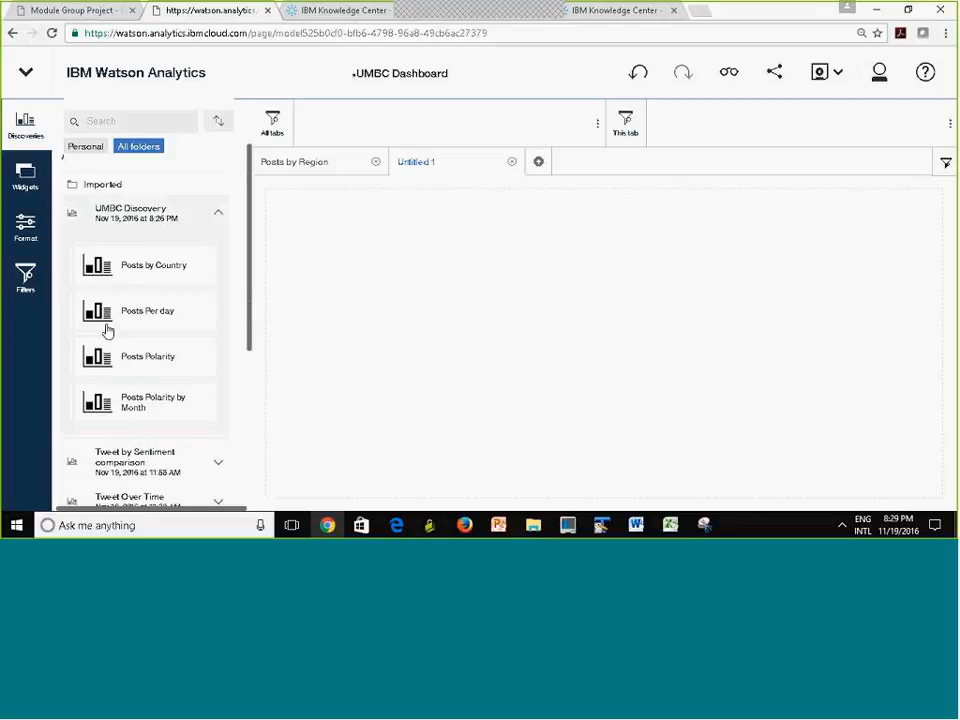
pyautogui.moveTo(103, 313); pyautogui.dragTo(597, 346)
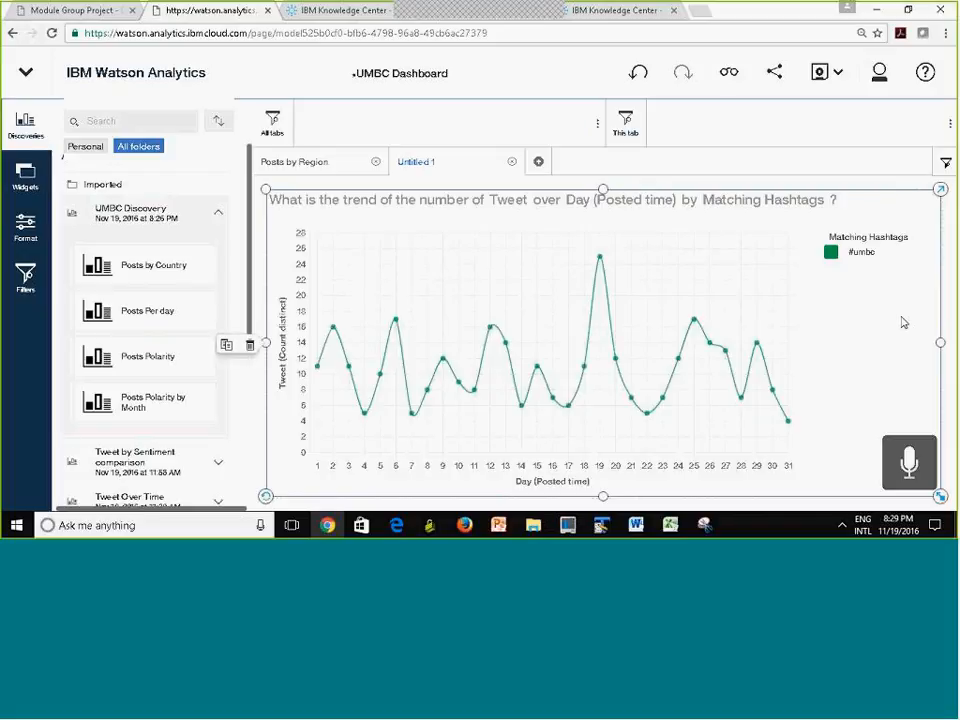
# Rename the second dashboard tab as Posts by day and return to the Posts by Region tab
pyautogui.click(420, 164)
pyautogui.click(470, 193)
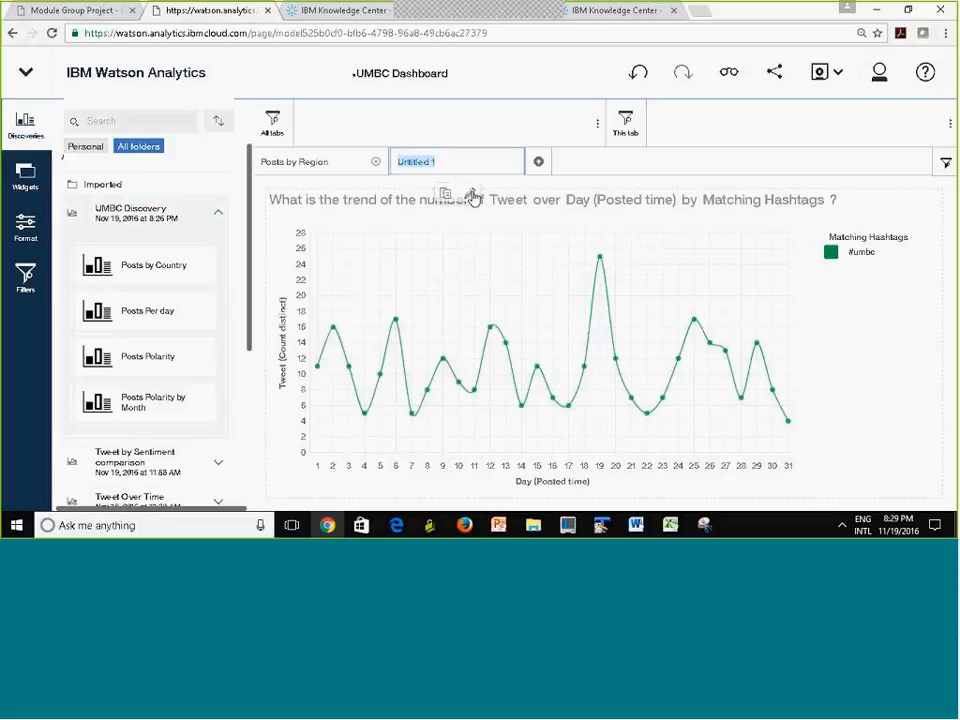
pyautogui.write('Post')
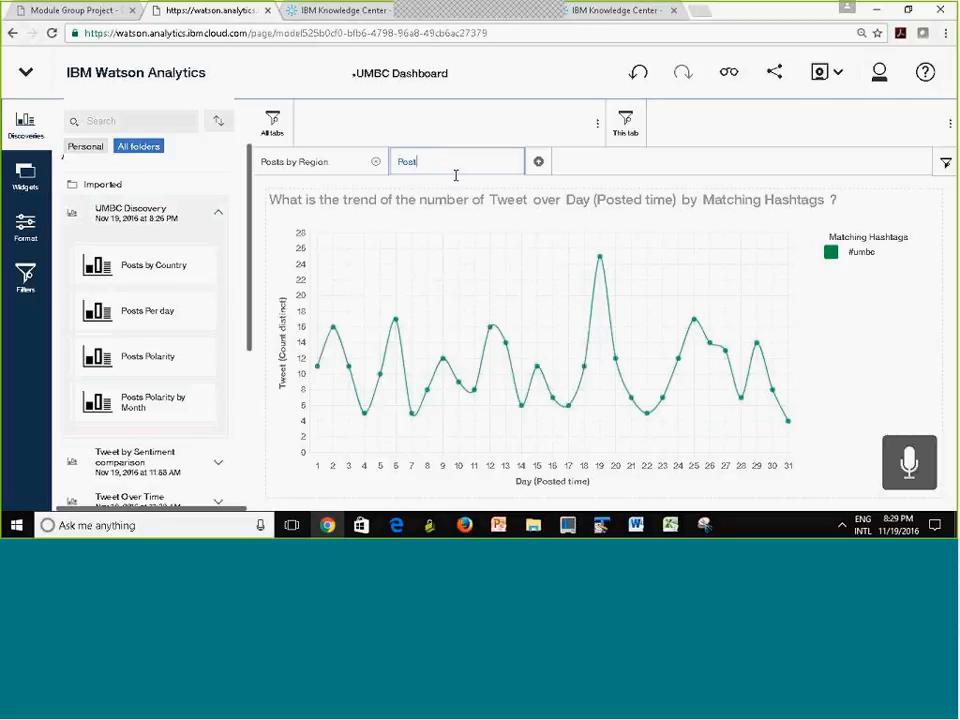
pyautogui.write('s by day')
pyautogui.click(633, 160)
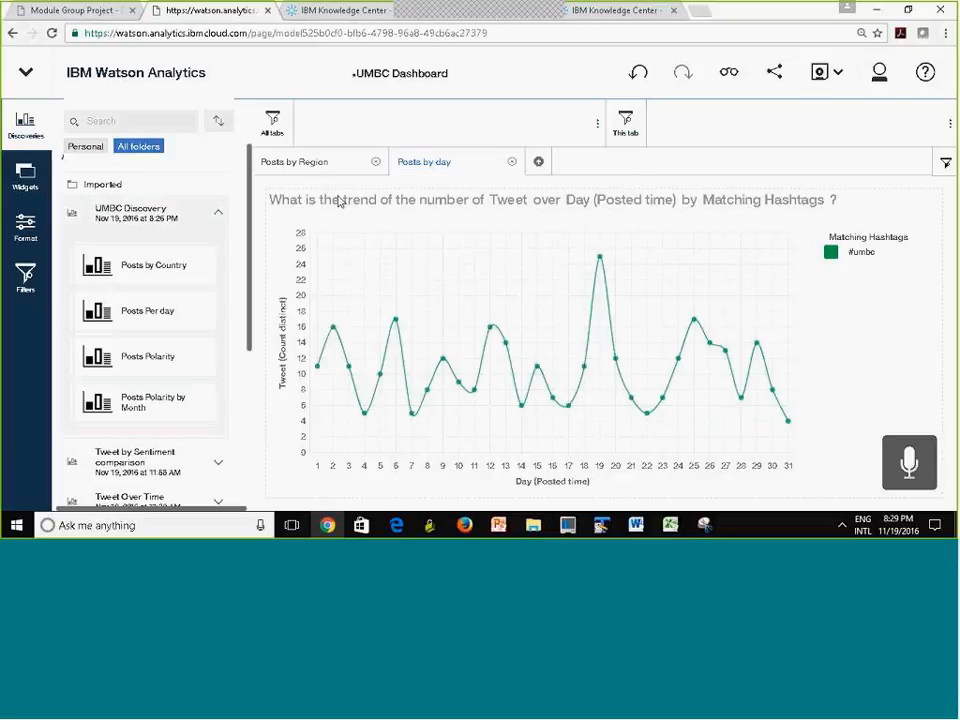
pyautogui.click(296, 160)
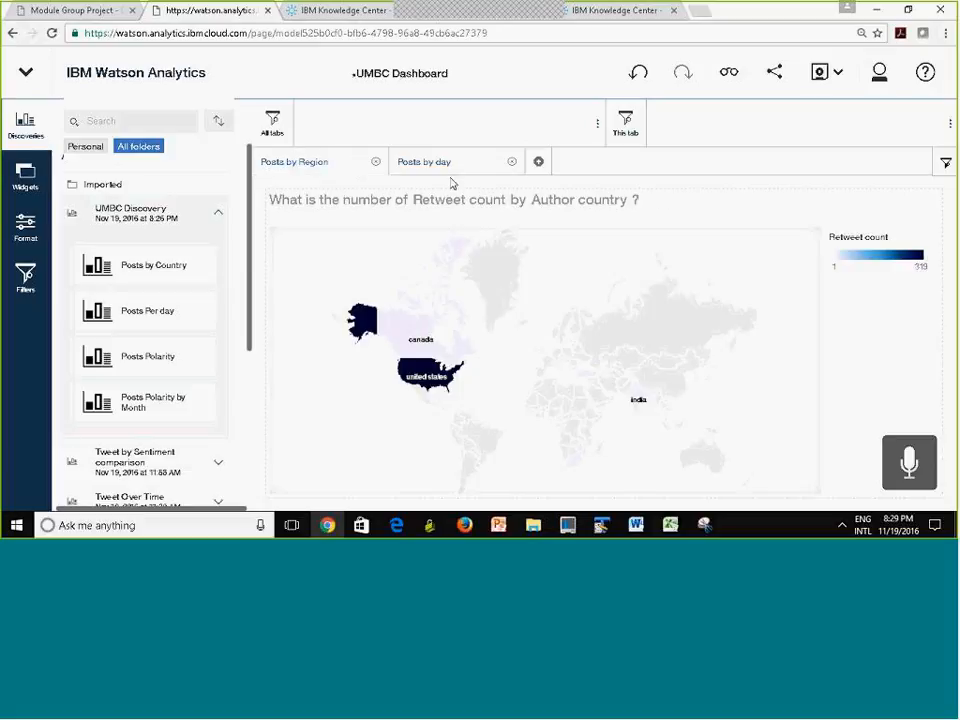
# Save the dashboard as UMBC Dashboard in the Personal folder with the Posts by day tab showing
pyautogui.click(458, 164)
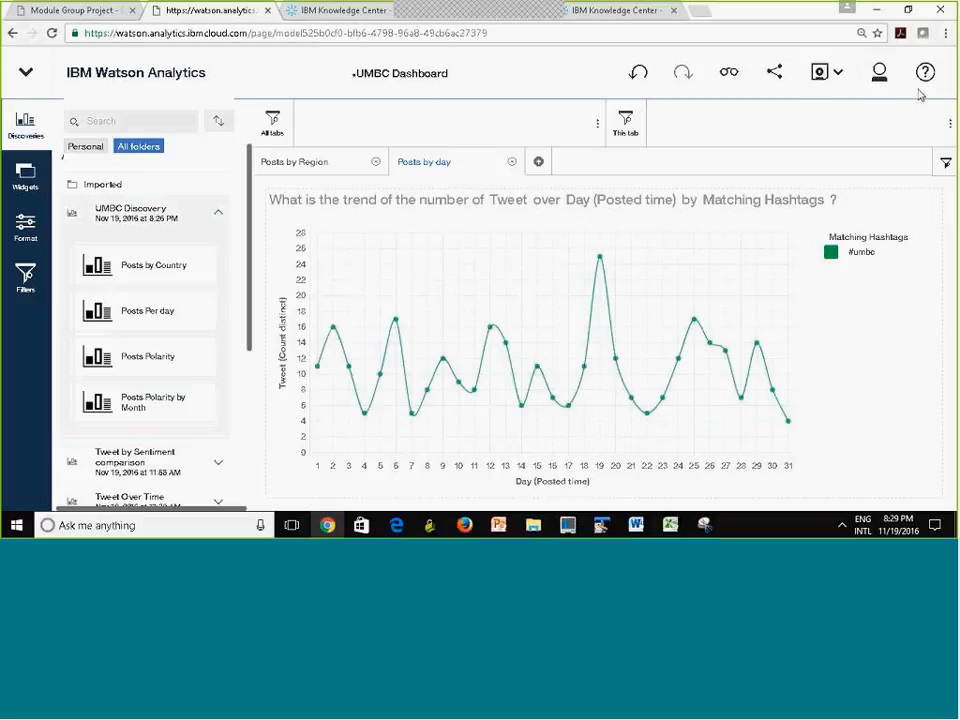
pyautogui.click(820, 75)
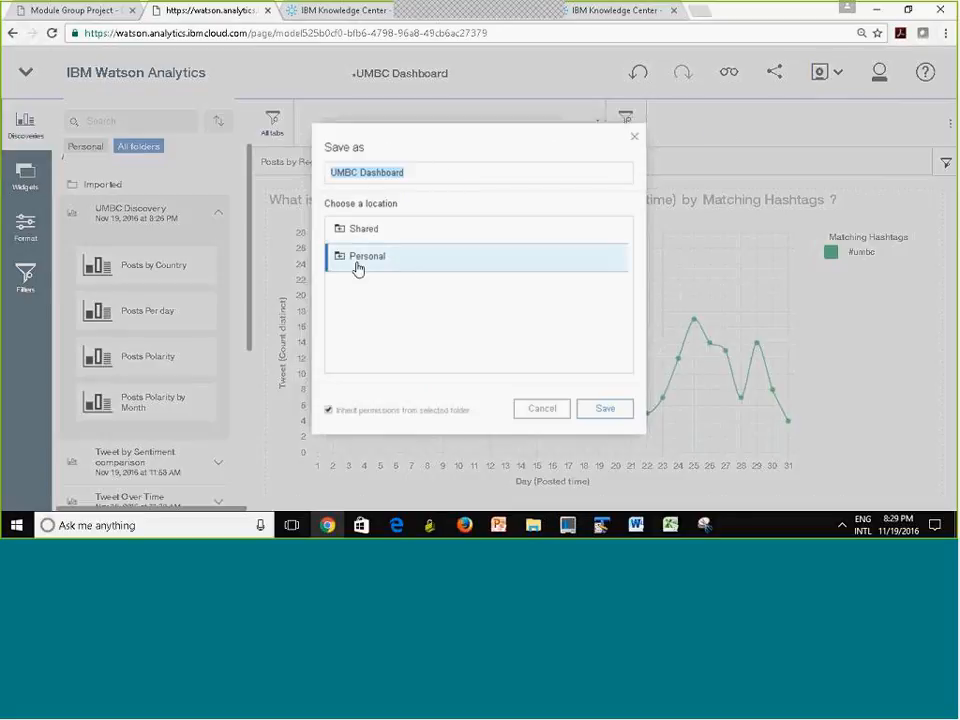
pyautogui.click(418, 171)
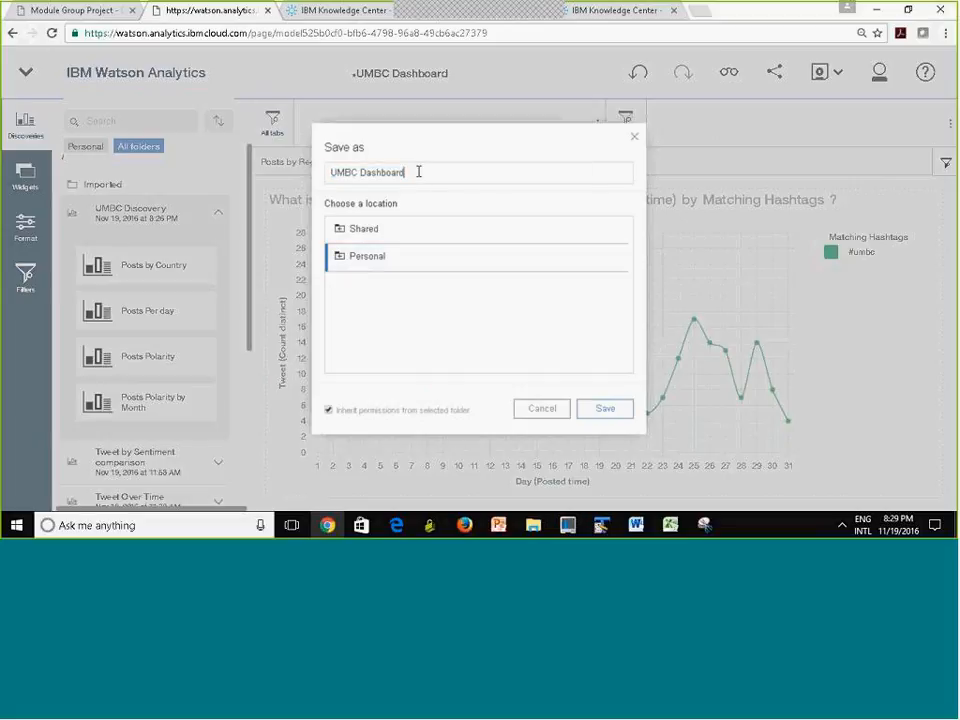
pyautogui.click(622, 410)
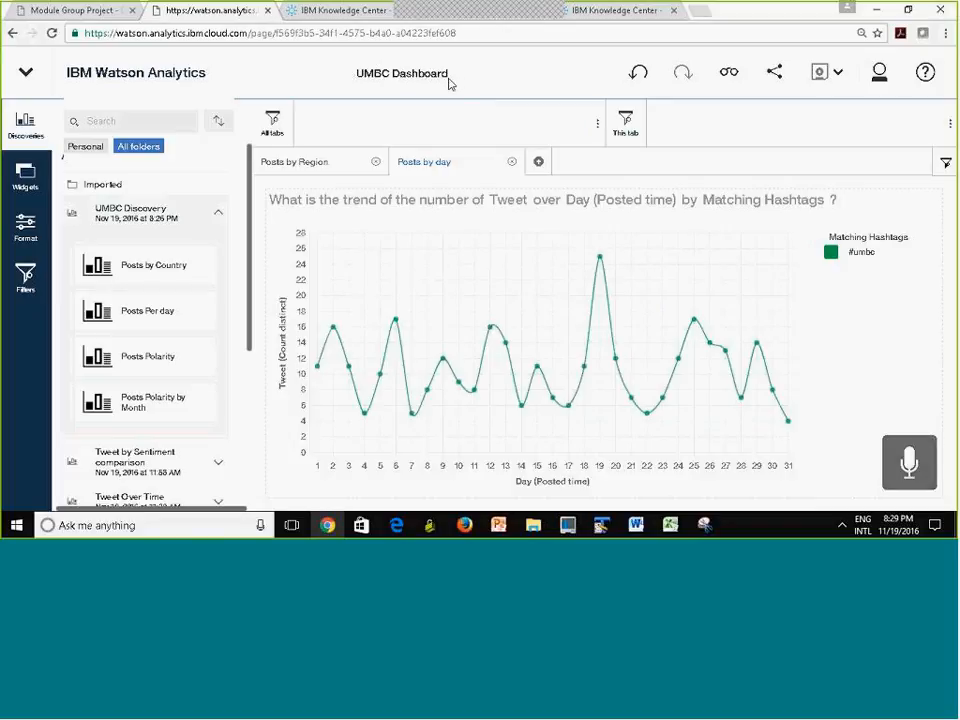
# Review the Posts by Region and Posts by day tabs, and close the dashboard to return to the list of displays
pyautogui.click(281, 165)
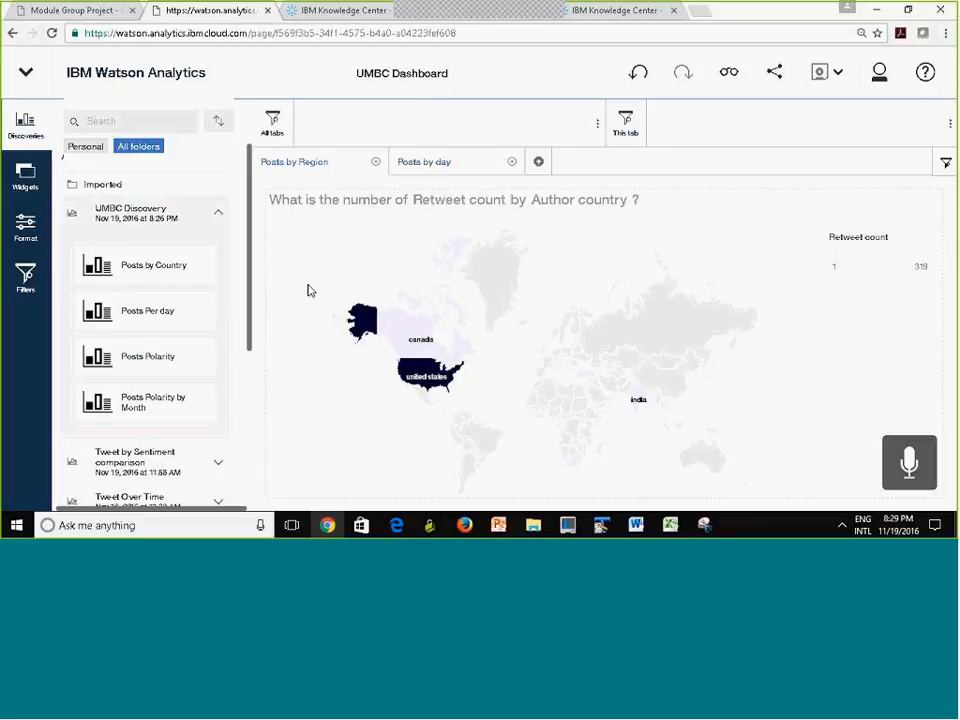
pyautogui.click(433, 167)
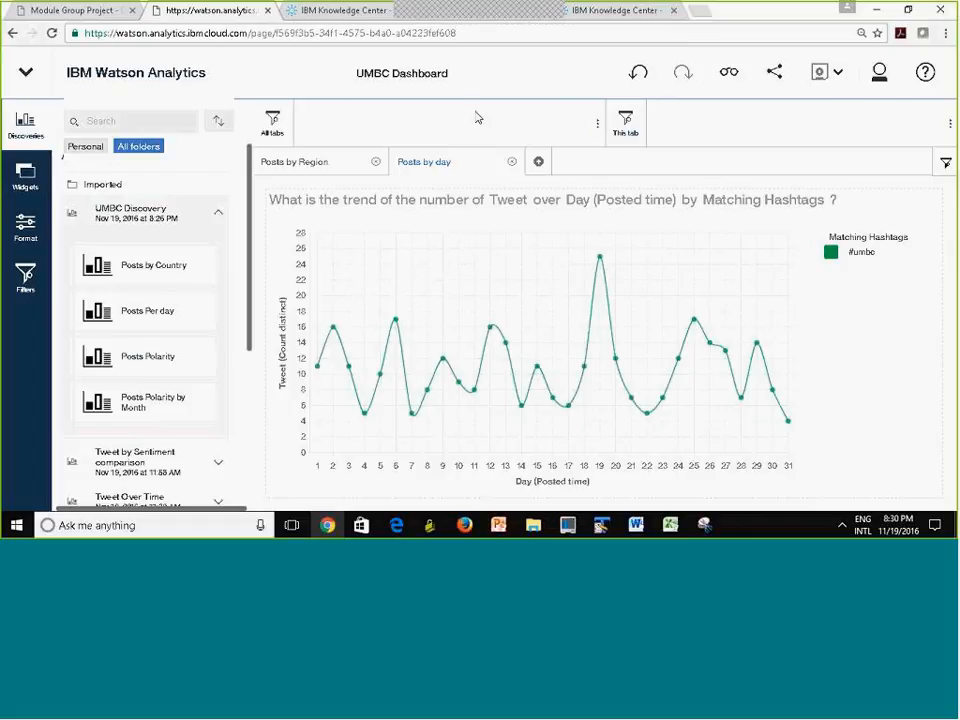
pyautogui.click(26, 72)
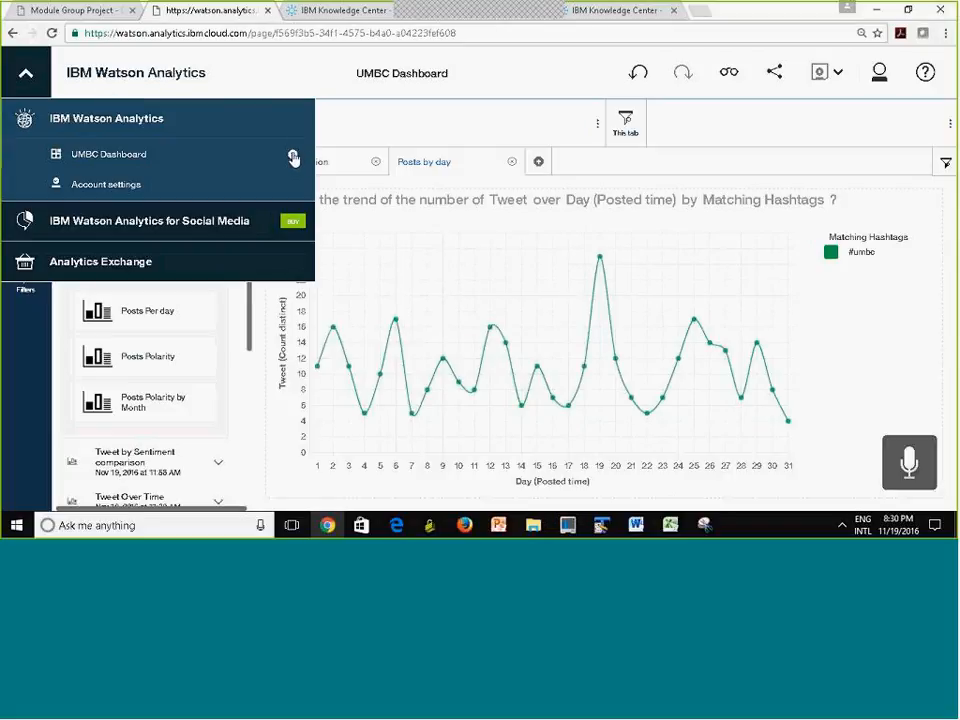
pyautogui.click(293, 158)
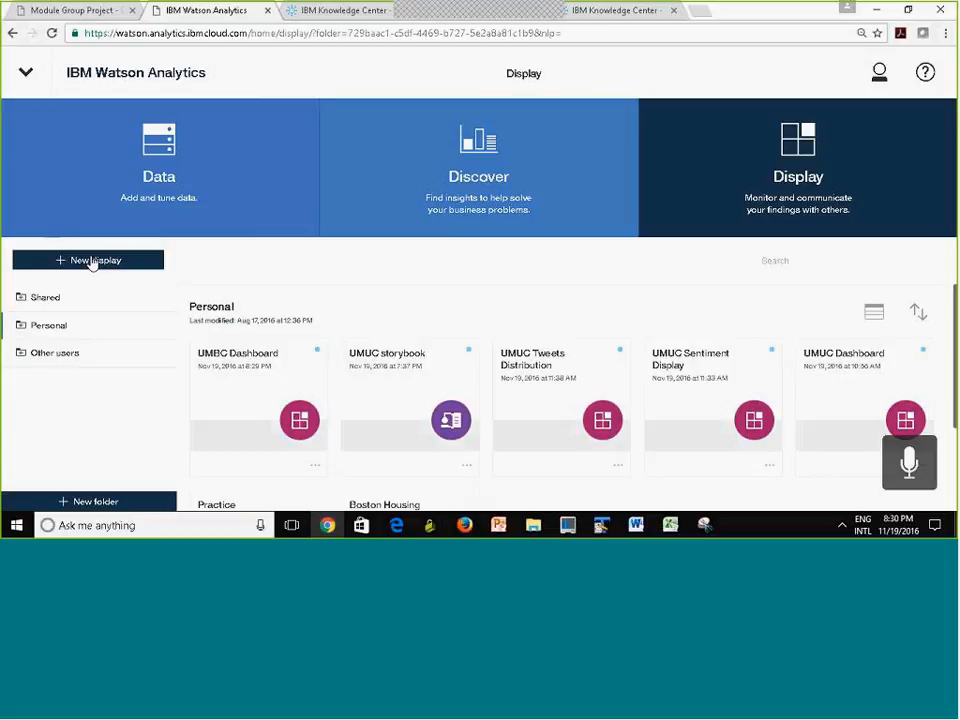
# Create a new dashboard named UMBC Dashboard 2 with the one full-size area layout
pyautogui.click(92, 261)
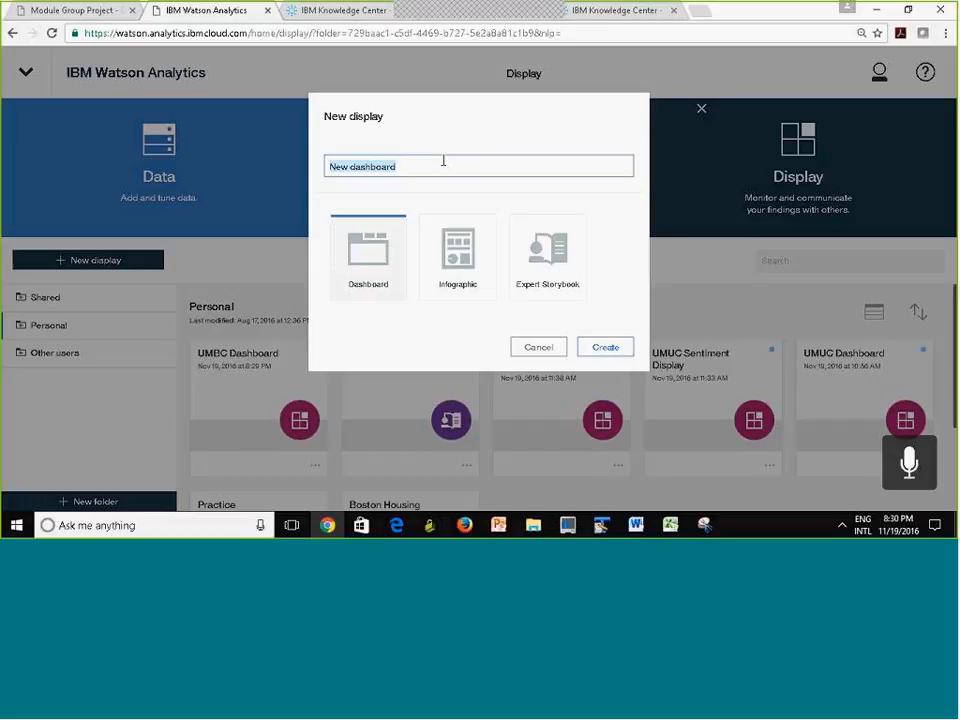
pyautogui.write('U')
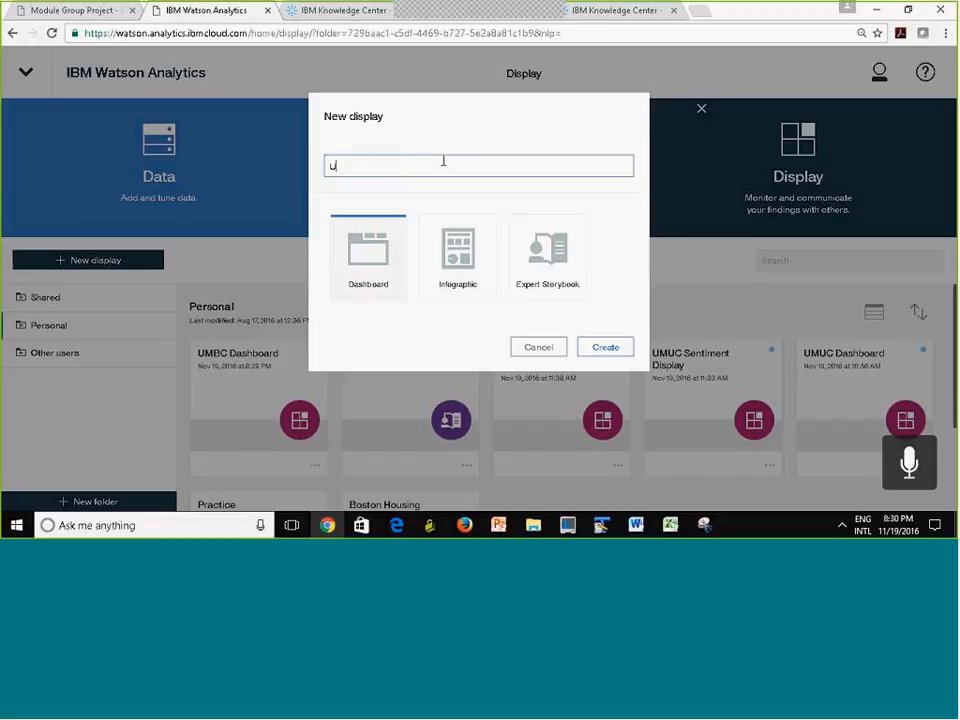
pyautogui.write('M')
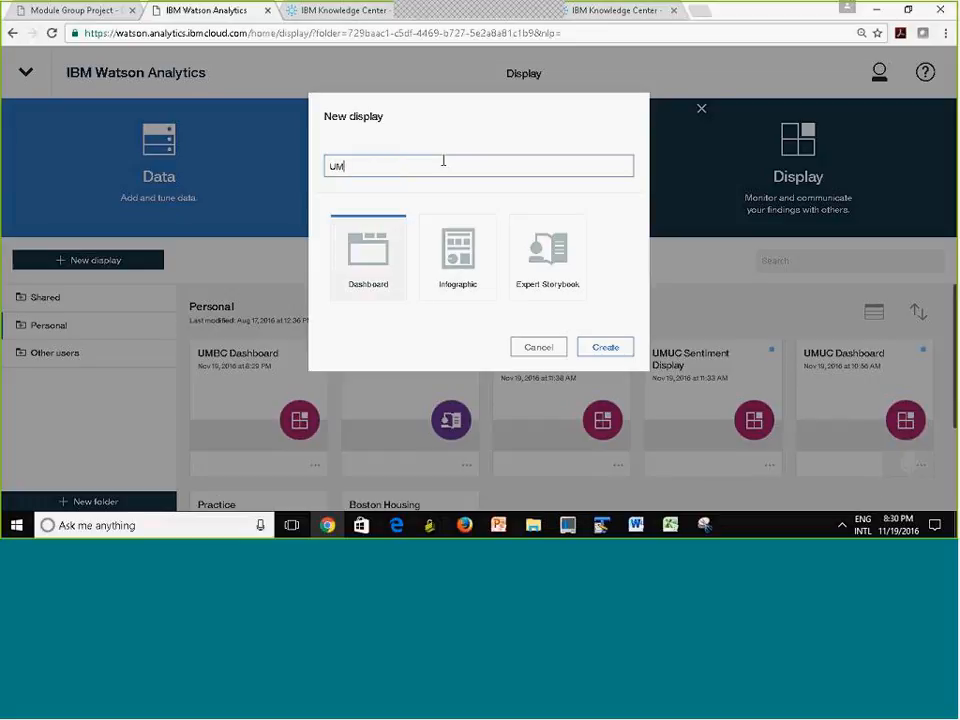
pyautogui.write('BC D')
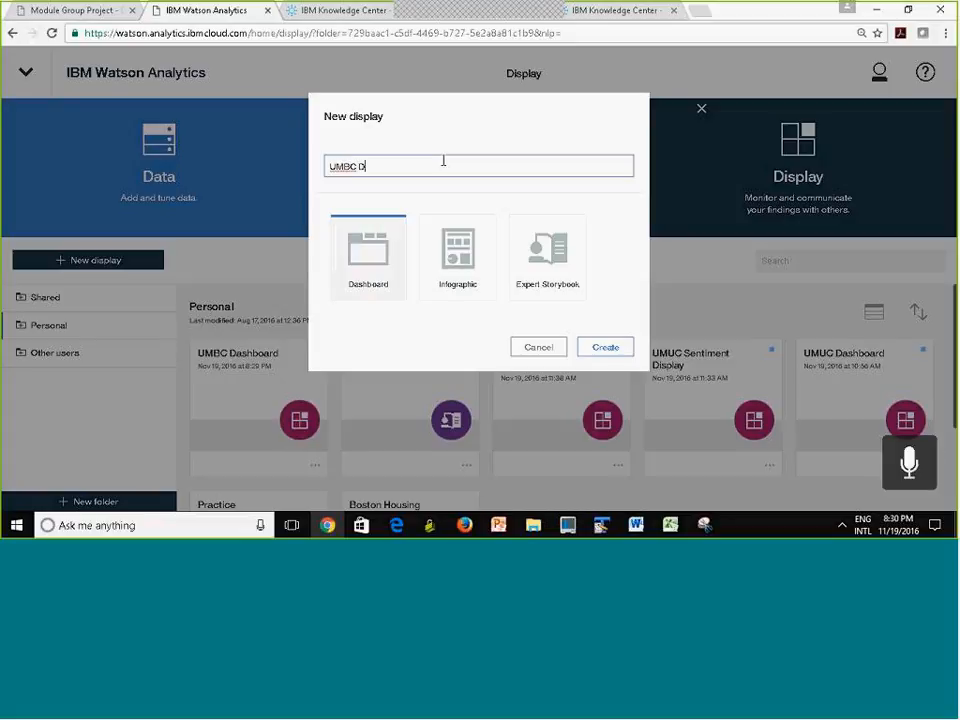
pyautogui.write('ashboard 2')
pyautogui.click(619, 349)
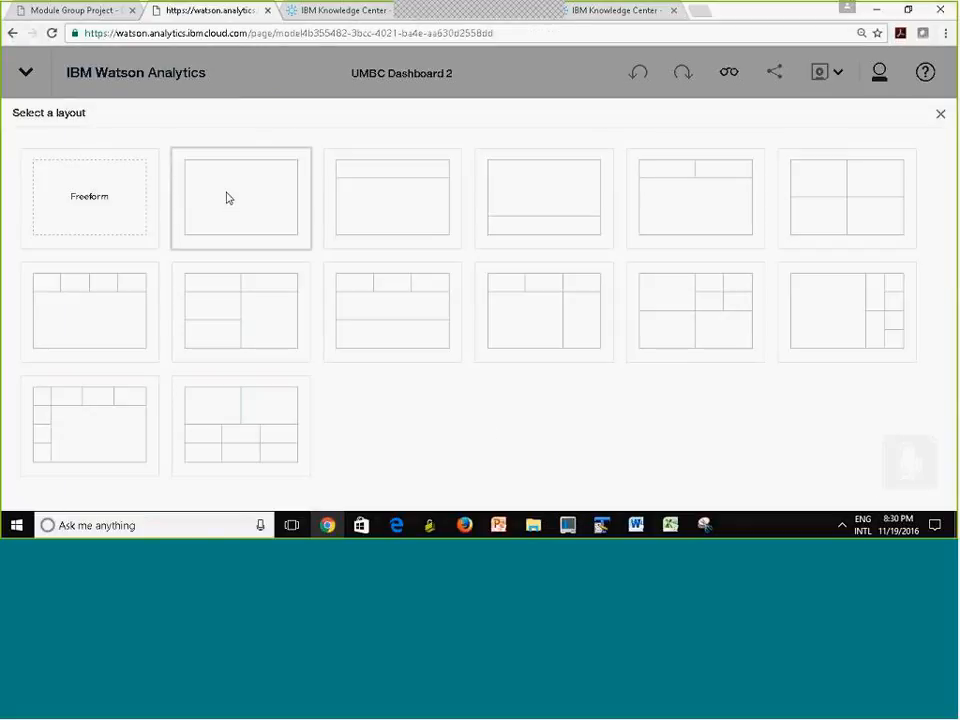
pyautogui.click(228, 199)
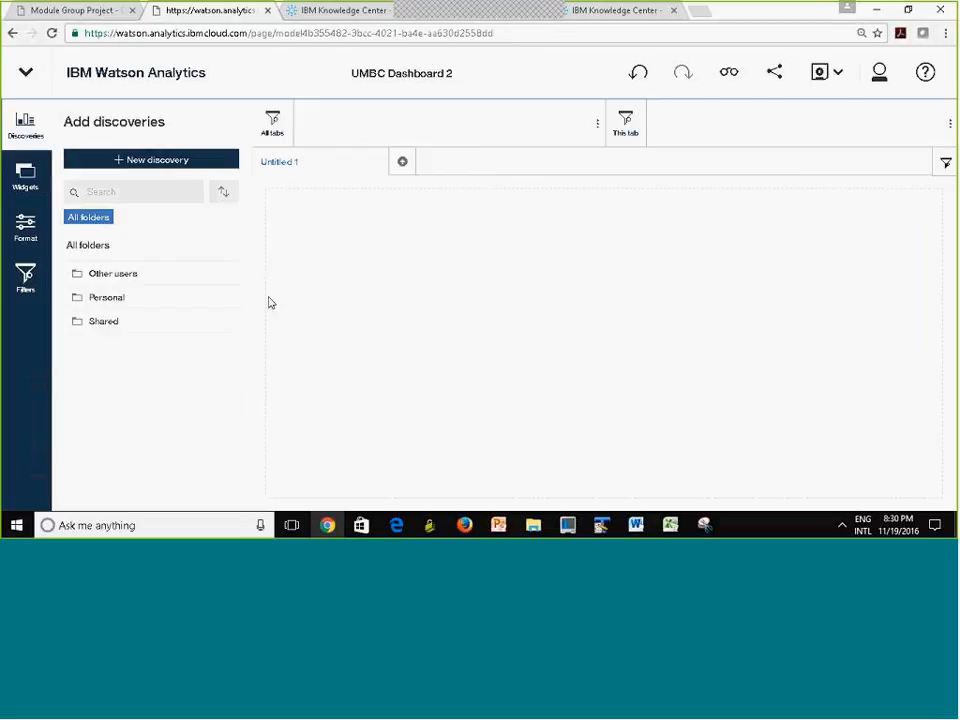
# Add the Posts Polarity discovery from the UMBC Discovery set in the Personal folder to UMBC Dashboard 2's full-size area
pyautogui.click(103, 298)
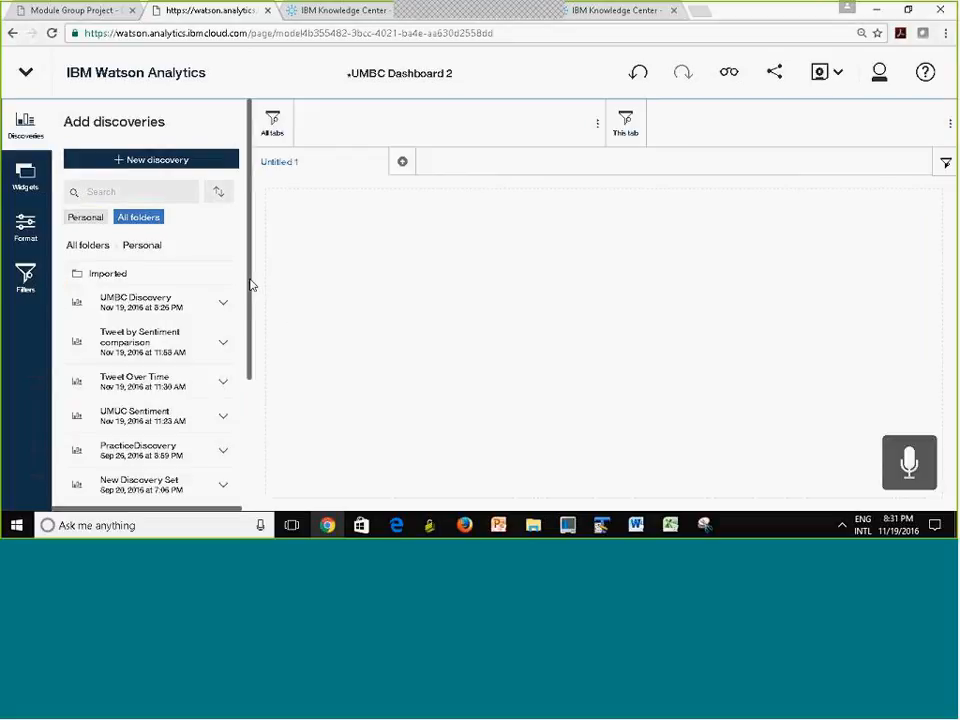
pyautogui.click(80, 248)
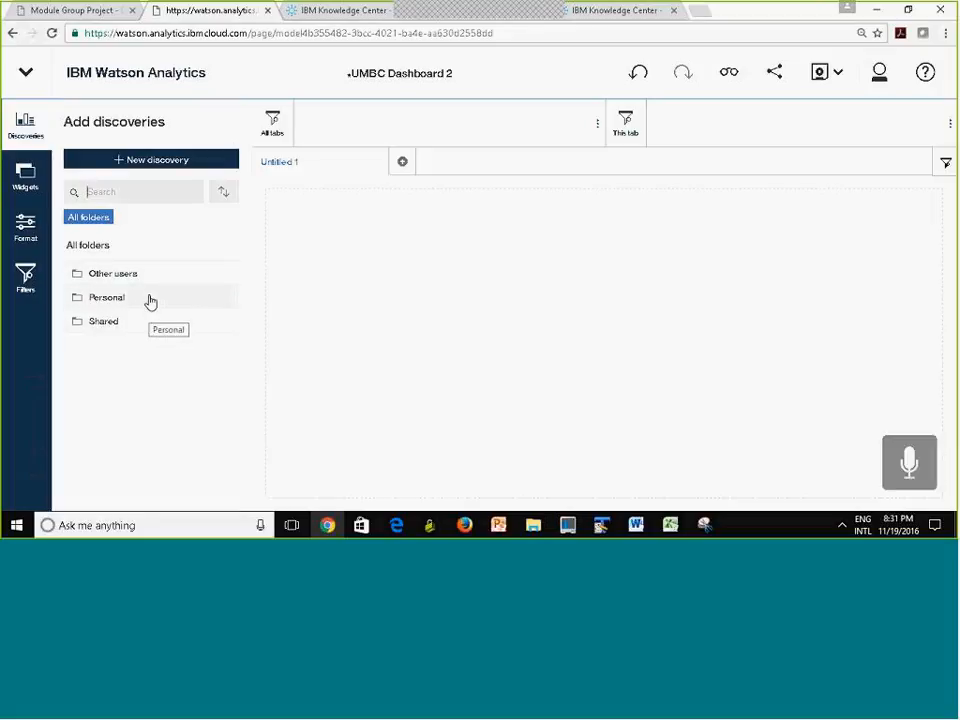
pyautogui.click(150, 301)
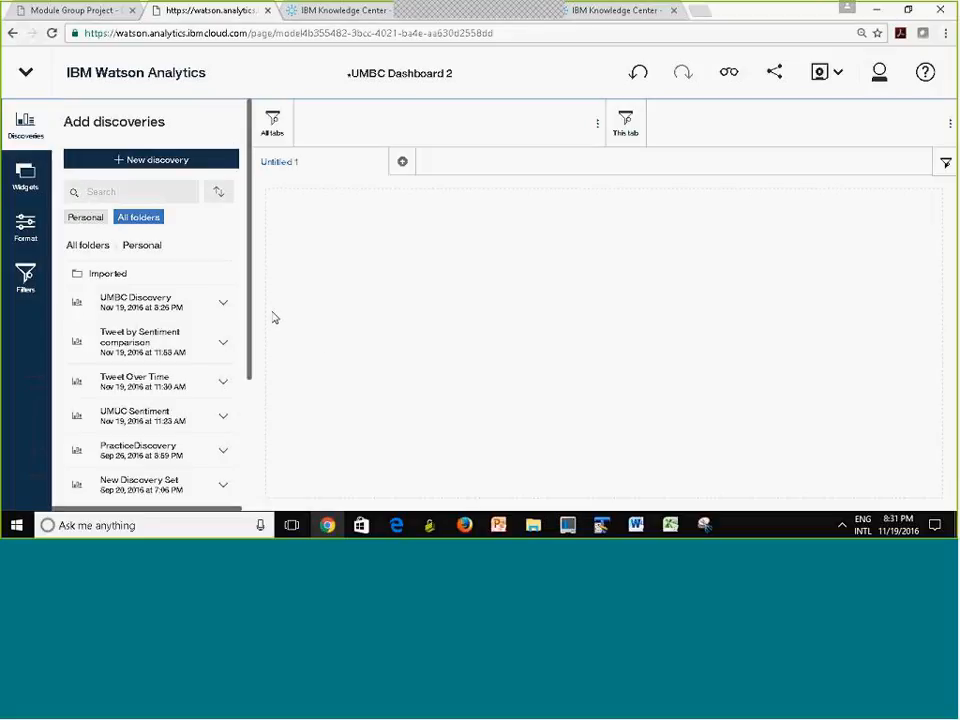
pyautogui.click(212, 306)
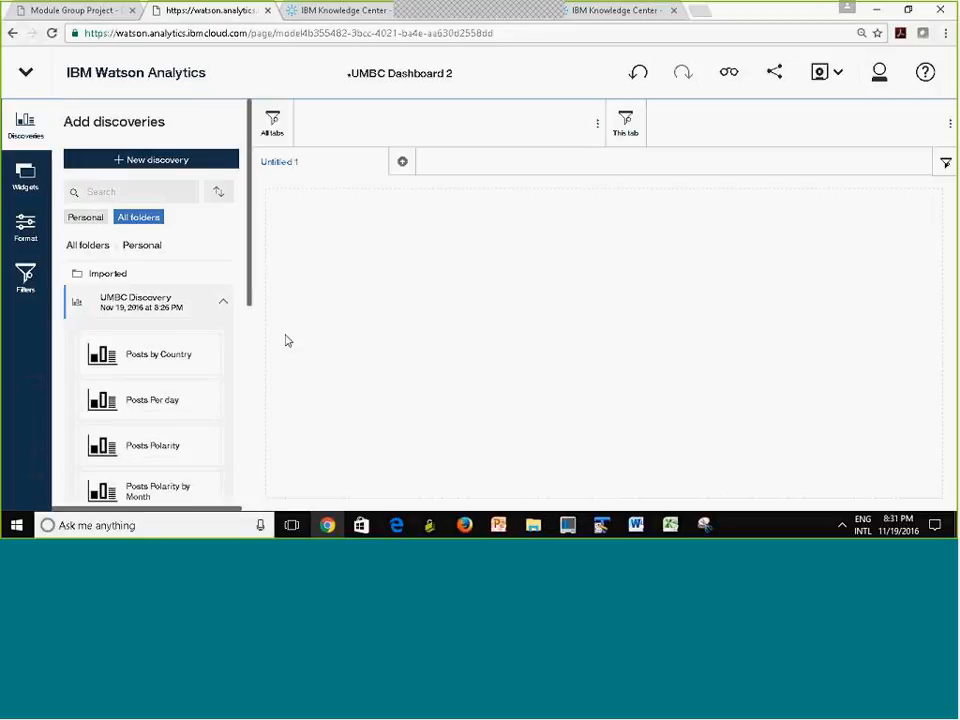
pyautogui.moveTo(249, 281); pyautogui.dragTo(251, 343)
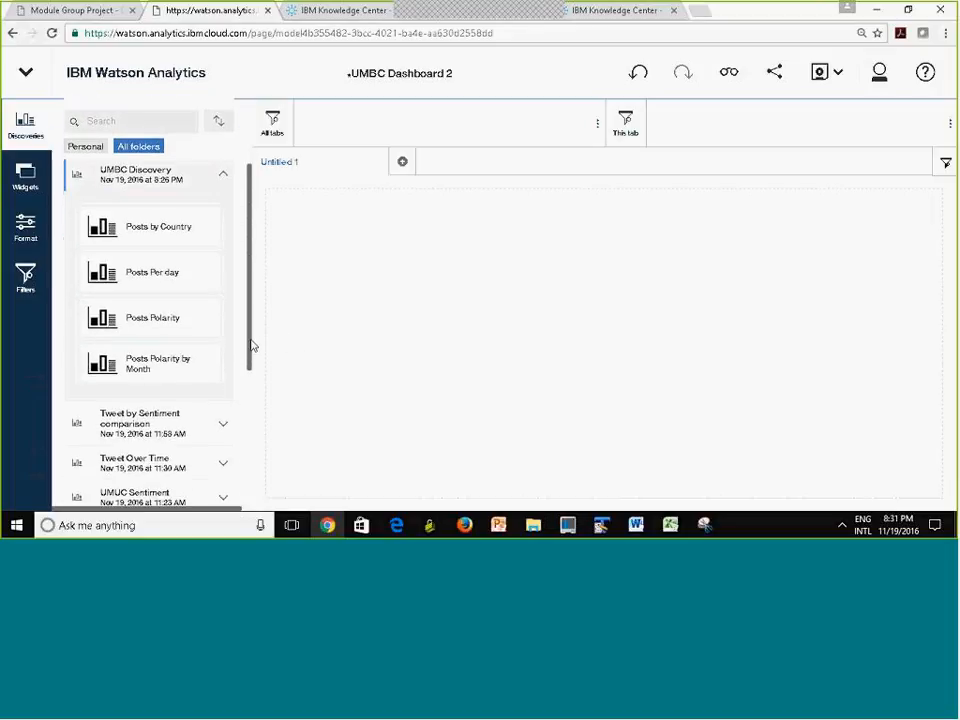
pyautogui.click(102, 322)
pyautogui.moveTo(102, 322); pyautogui.dragTo(590, 335)
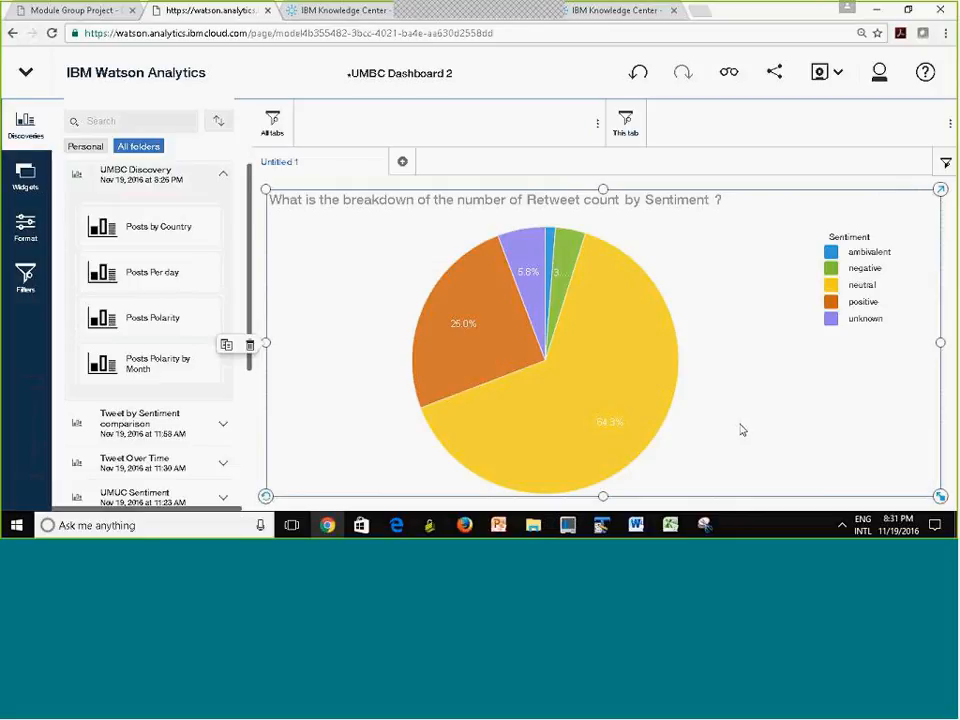
# Rename the dashboard tab holding the sentiment pie chart as Posts Polarity
pyautogui.click(286, 167)
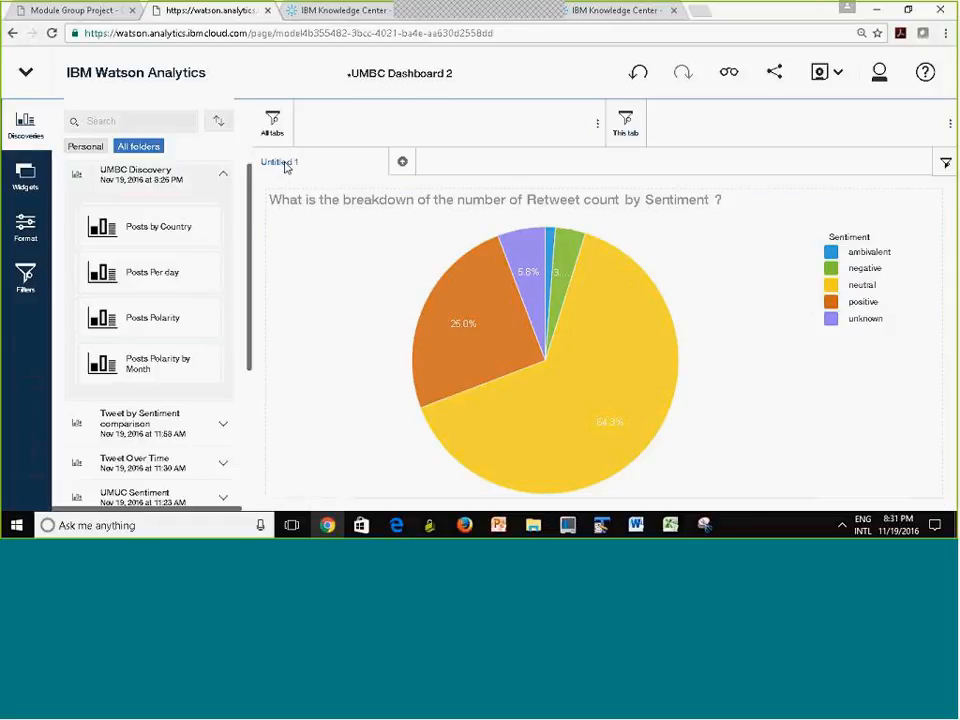
pyautogui.click(335, 194)
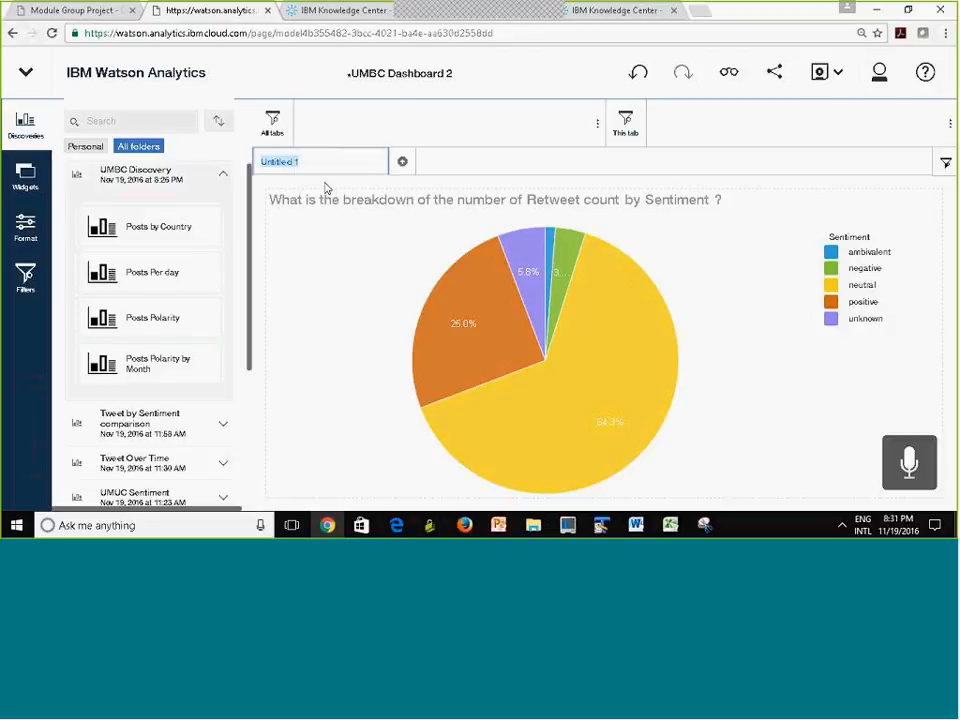
pyautogui.write('osts Polarity')
pyautogui.press('Return')
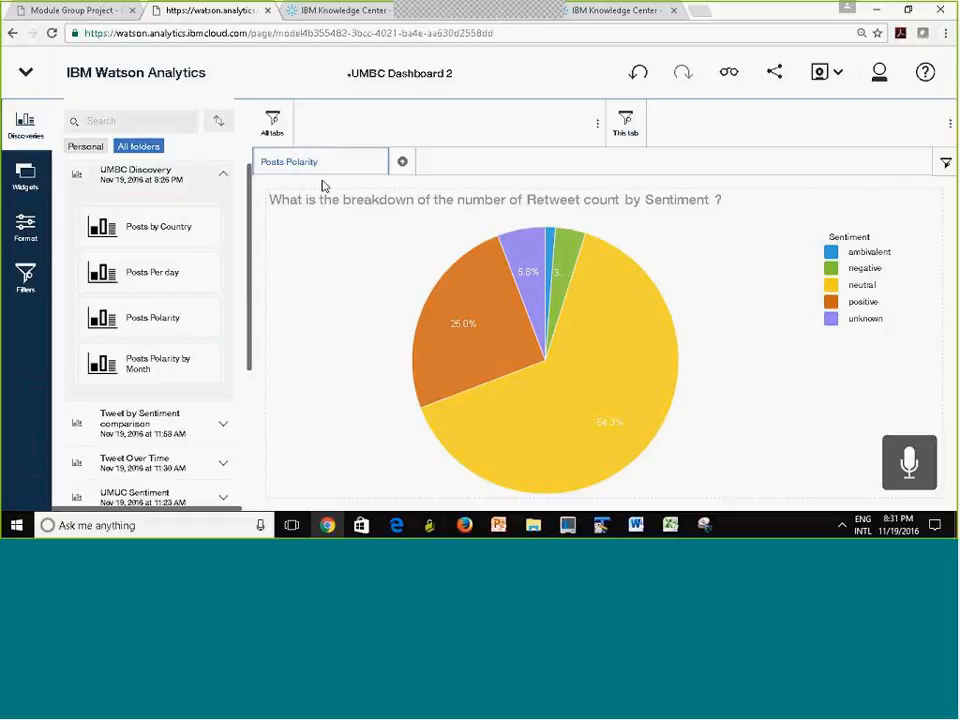
pyautogui.click(307, 249)
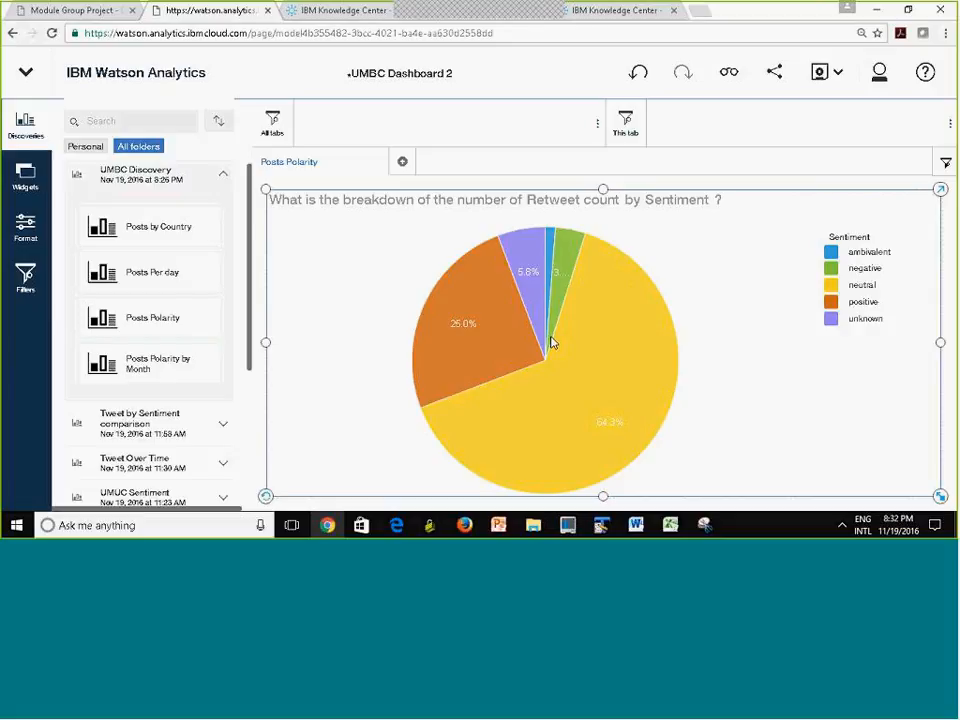
# Save the dashboard as UMBC Dashboard 2 in the Personal folder and close it
pyautogui.moveTo(498, 328)
pyautogui.click(820, 72)
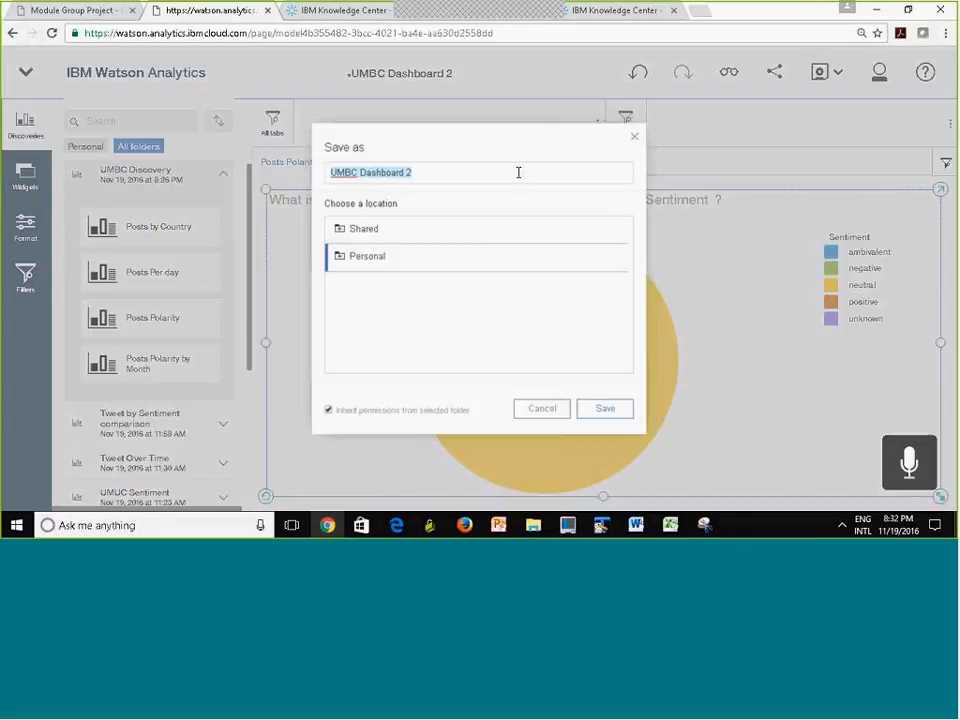
pyautogui.click(621, 414)
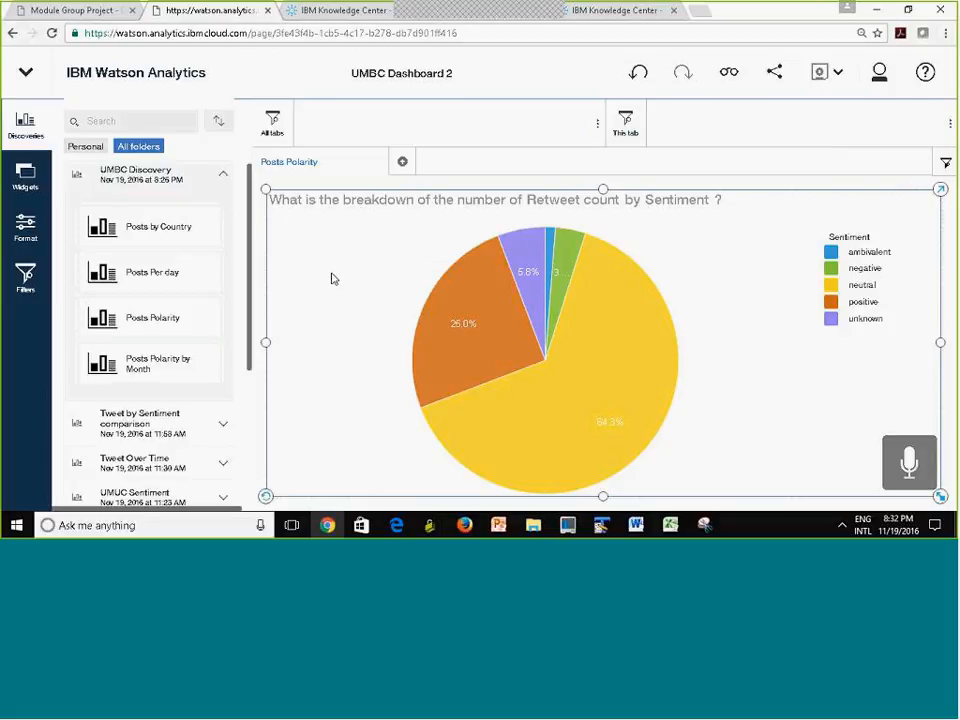
pyautogui.click(26, 74)
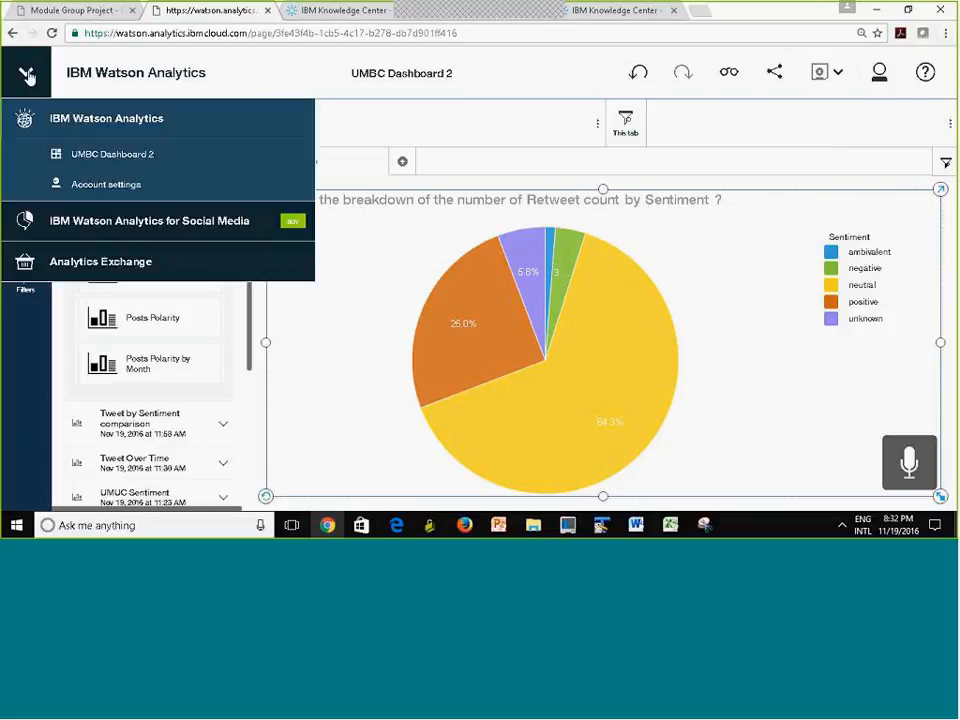
pyautogui.moveTo(274, 158)
pyautogui.click(293, 160)
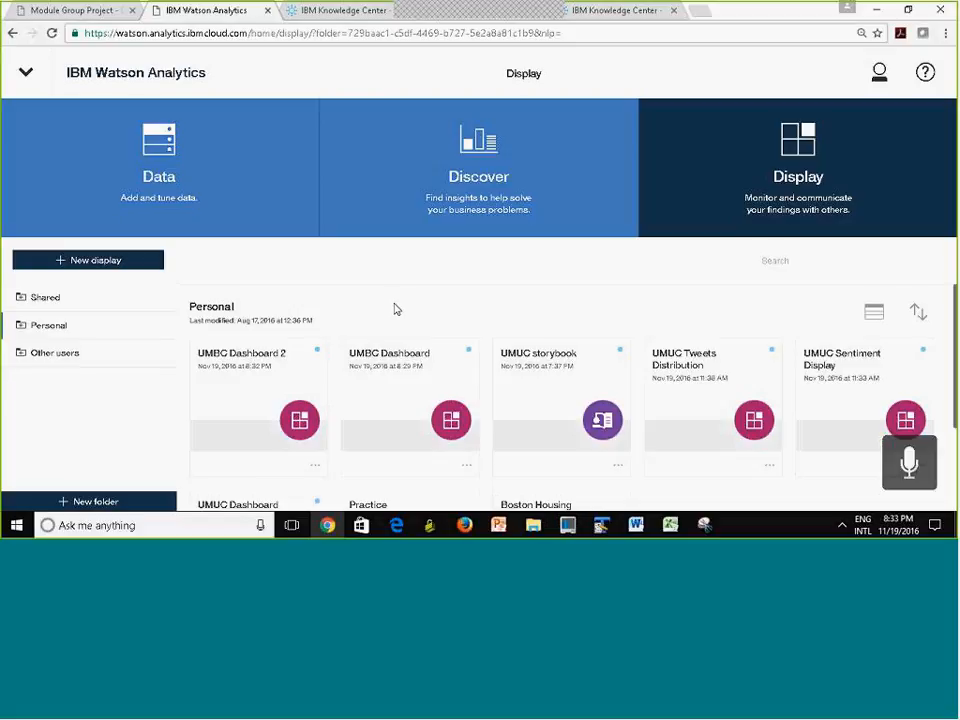
# Create a new Expert Storybook display named UMBC storybook and save it
pyautogui.click(107, 261)
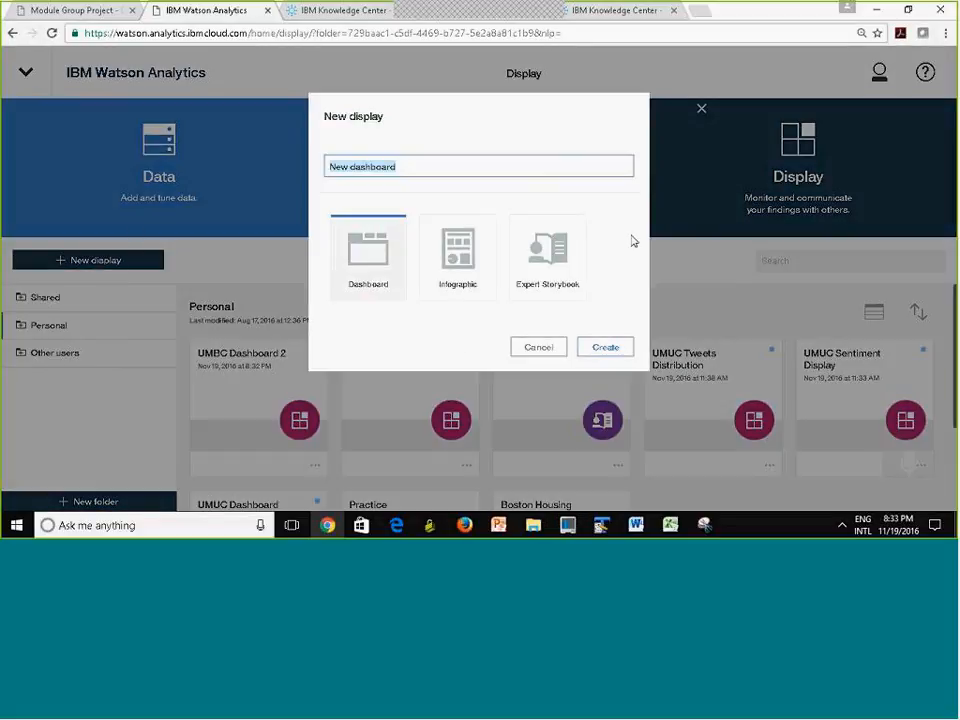
pyautogui.click(553, 260)
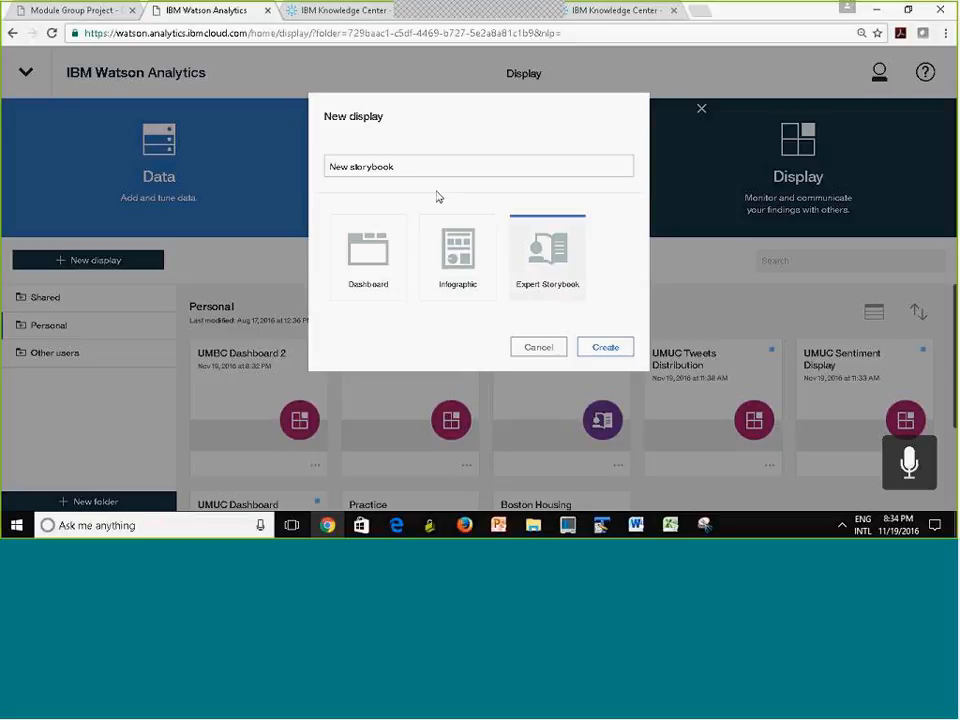
pyautogui.click(412, 168)
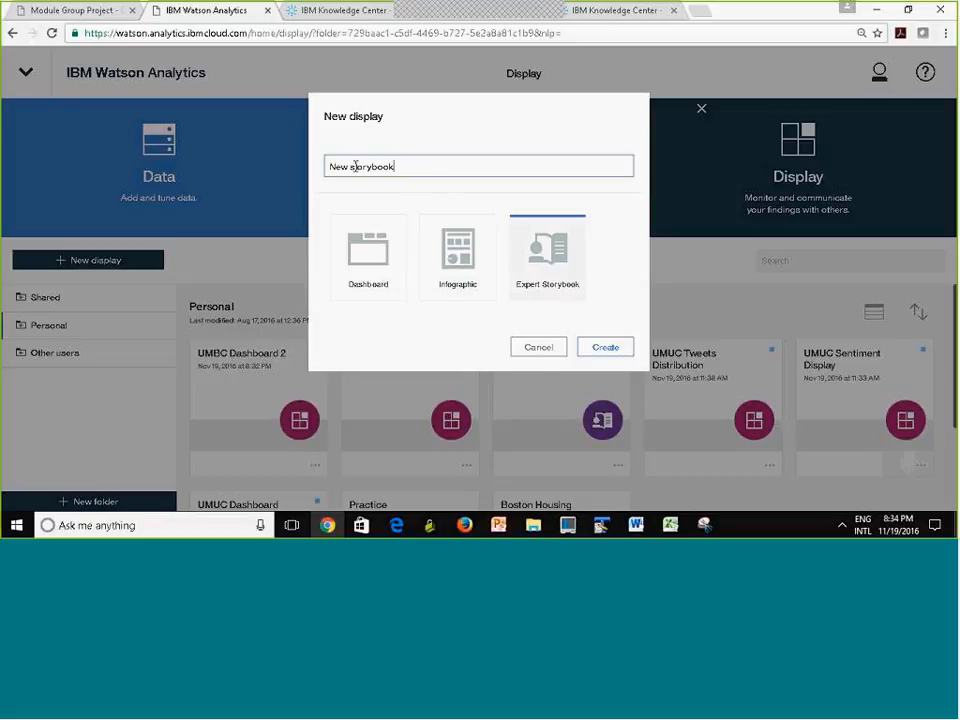
pyautogui.moveTo(351, 167); pyautogui.dragTo(316, 167)
pyautogui.write('UMBC')
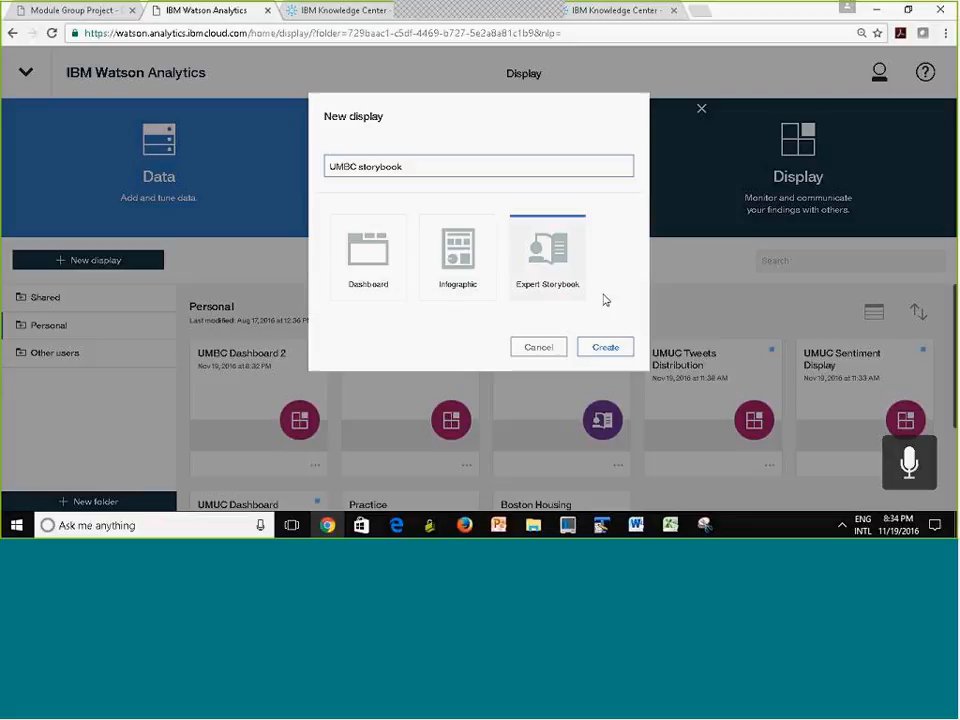
pyautogui.click(608, 348)
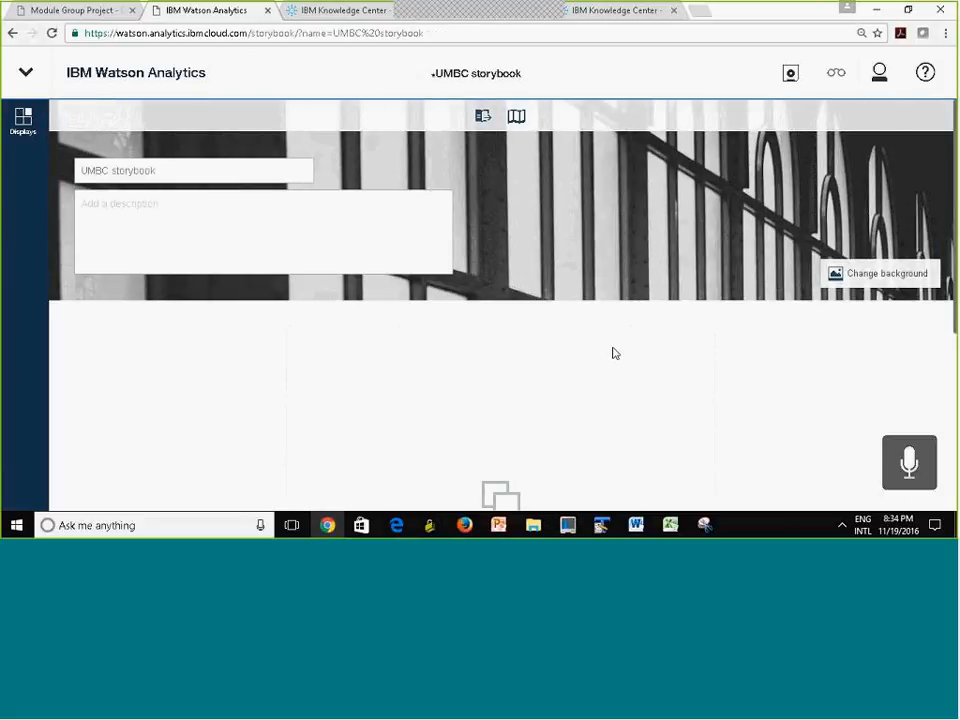
pyautogui.click(790, 77)
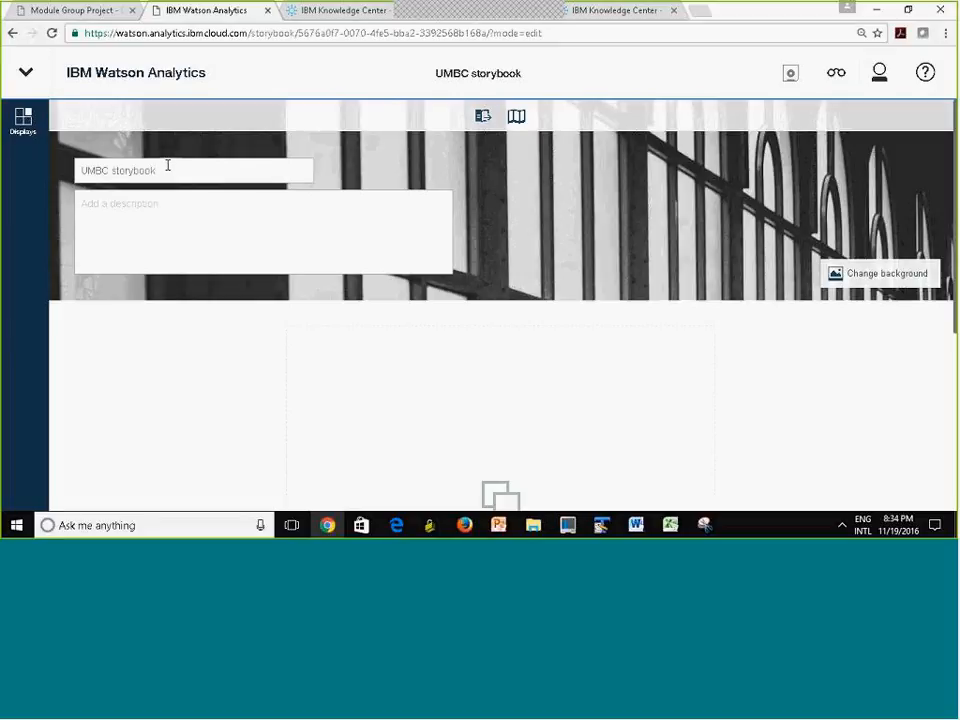
# Enter the description "This is a UMBC storybook" for the UMBC storybook and save it
pyautogui.click(131, 226)
pyautogui.write('T')
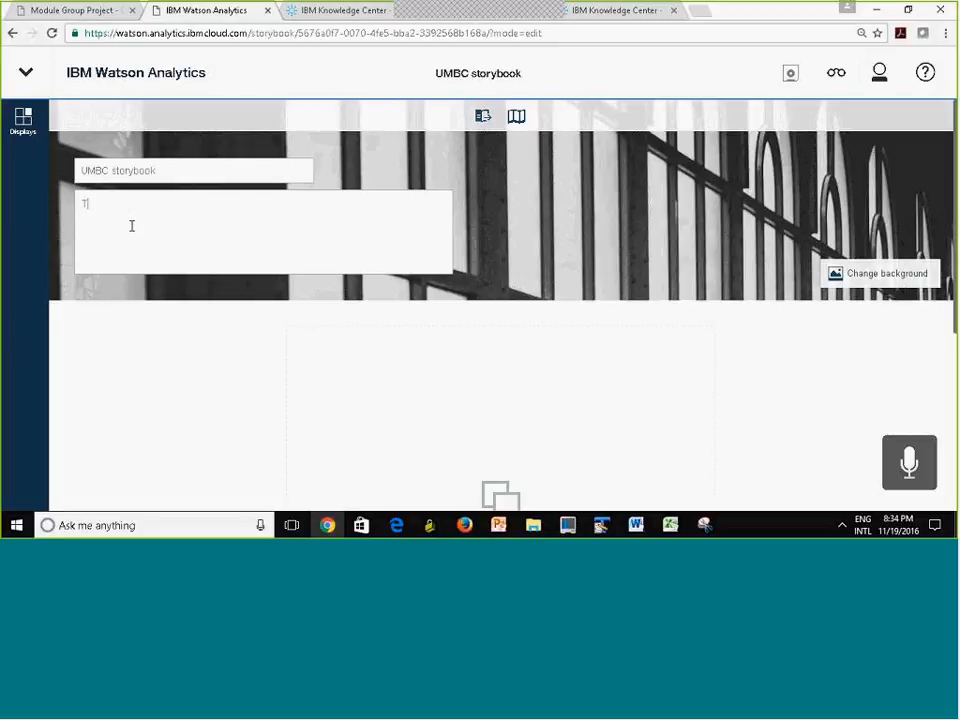
pyautogui.write('his is ')
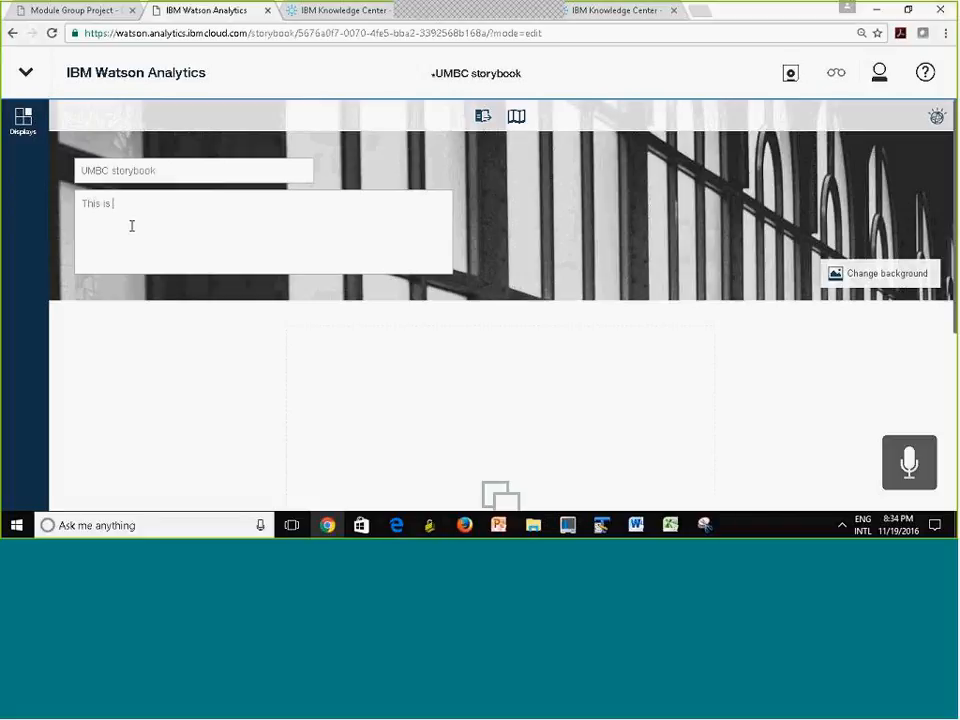
pyautogui.write('a UMBC')
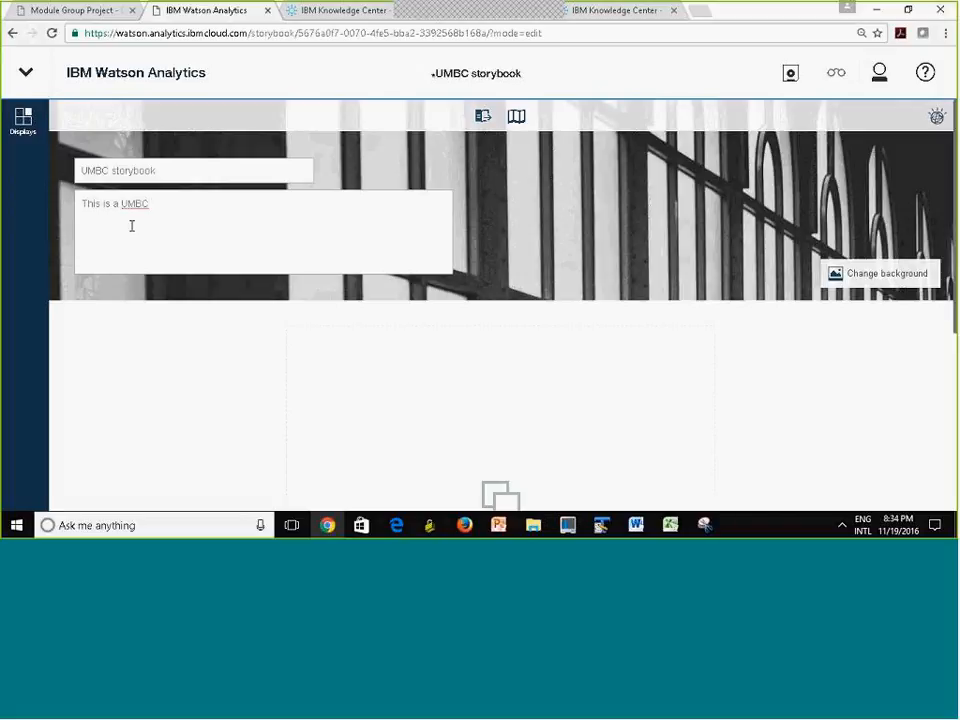
pyautogui.write(' storubook')
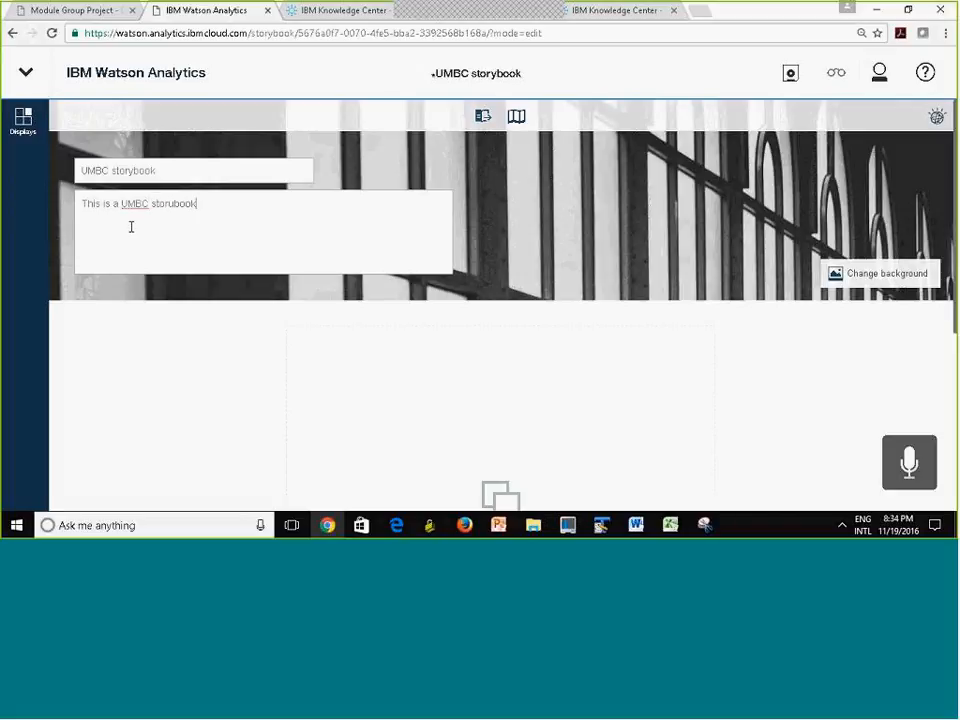
pyautogui.click(172, 204)
pyautogui.press('BackSpace')
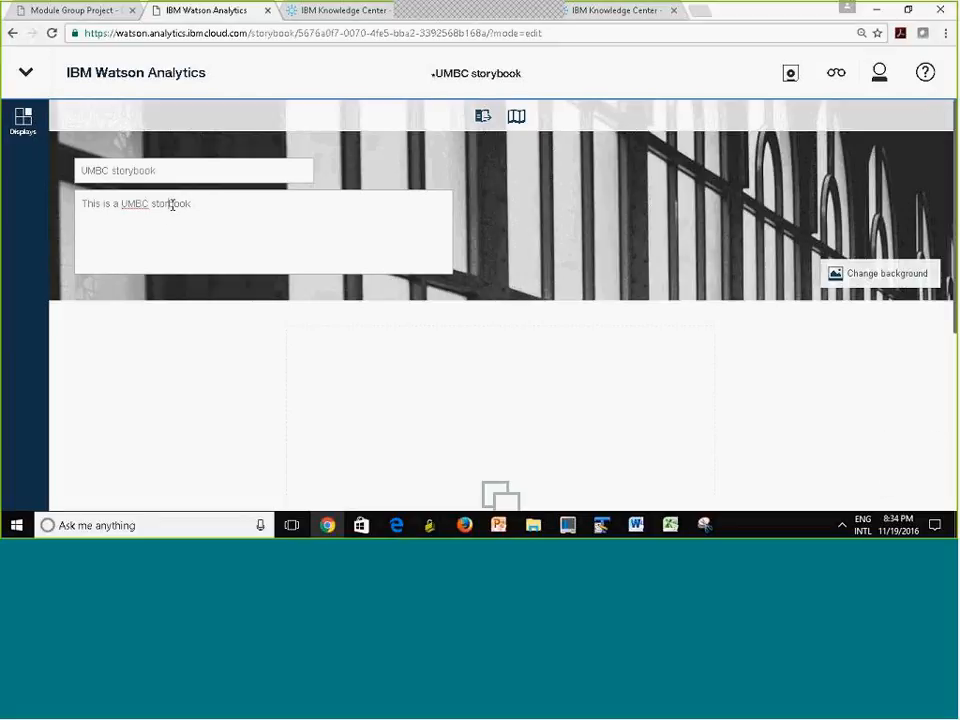
pyautogui.write('y')
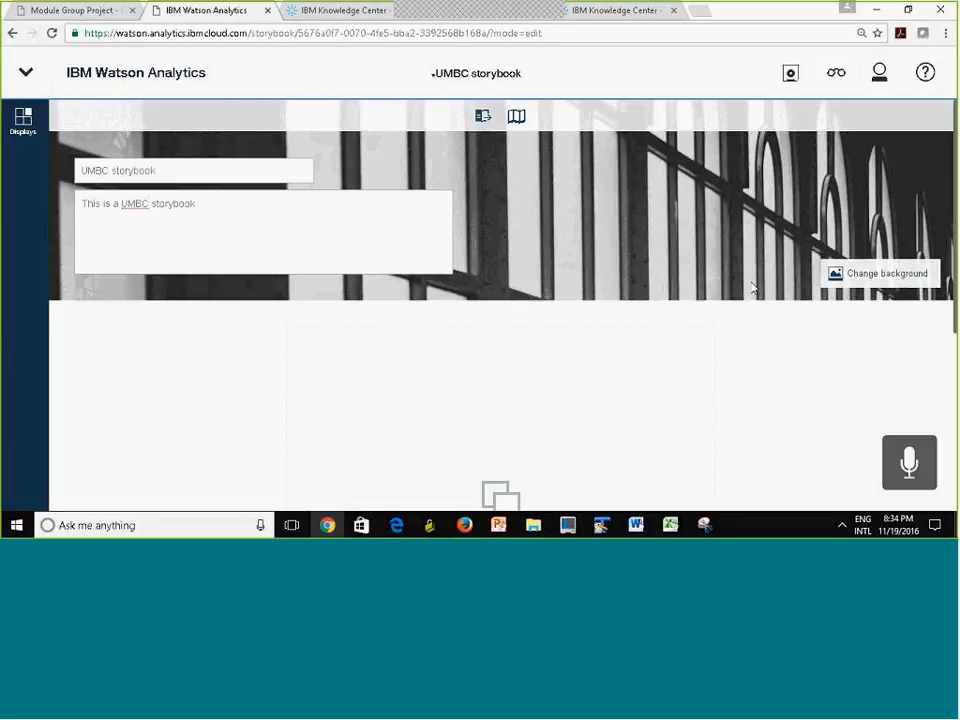
pyautogui.click(880, 283)
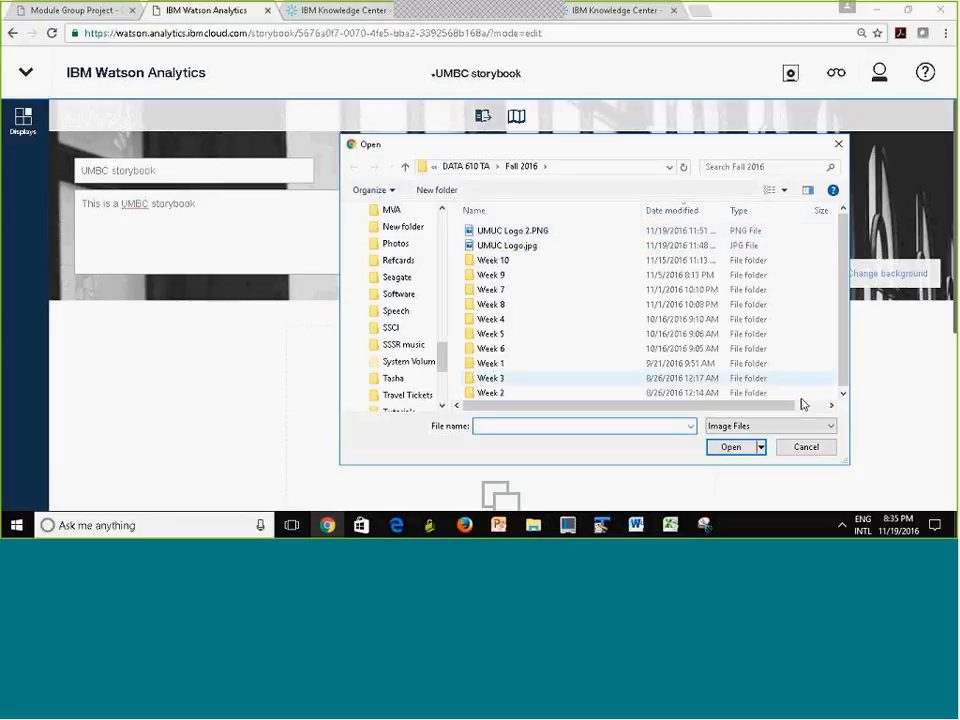
pyautogui.click(806, 447)
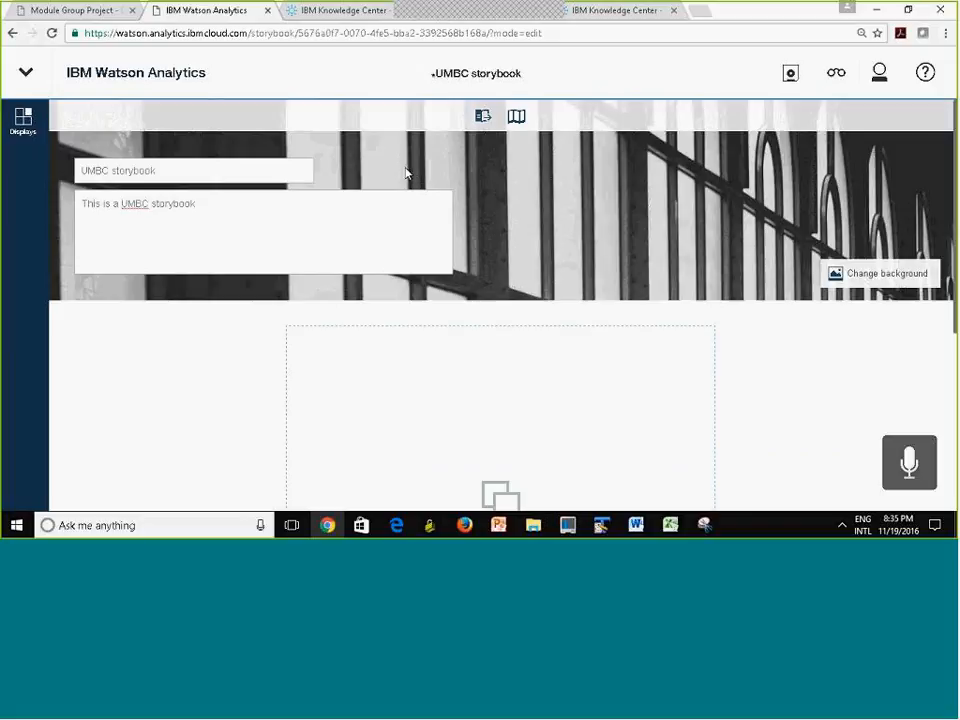
pyautogui.click(792, 73)
# Add the personal UMBC Dashboard to the storybook's empty display area
pyautogui.moveTo(955, 300); pyautogui.dragTo(955, 347)
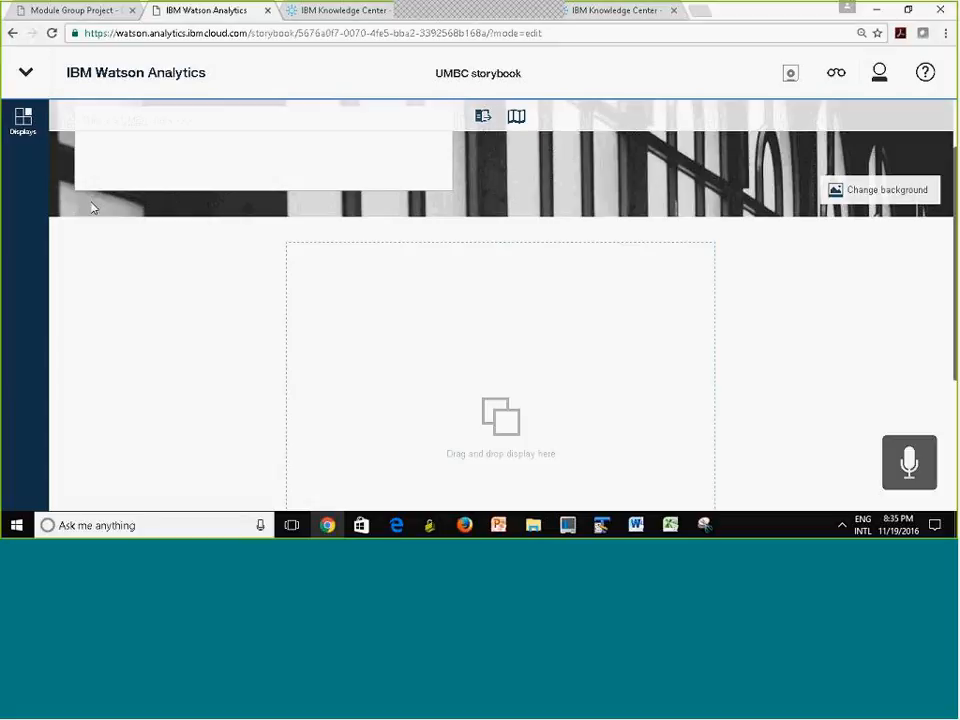
pyautogui.click(20, 120)
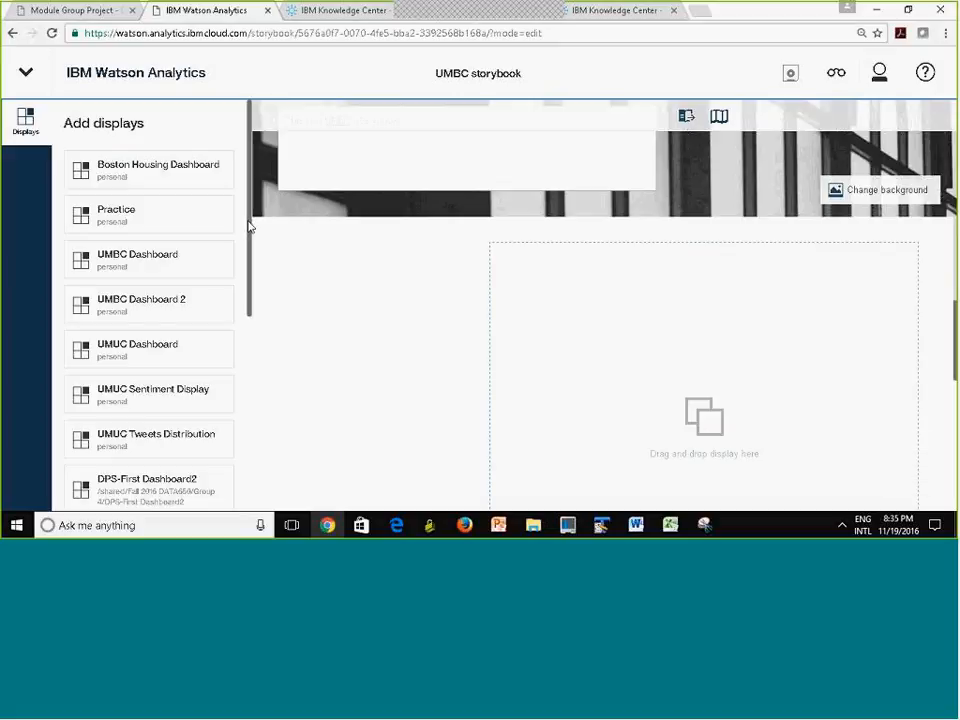
pyautogui.moveTo(250, 243); pyautogui.dragTo(265, 473)
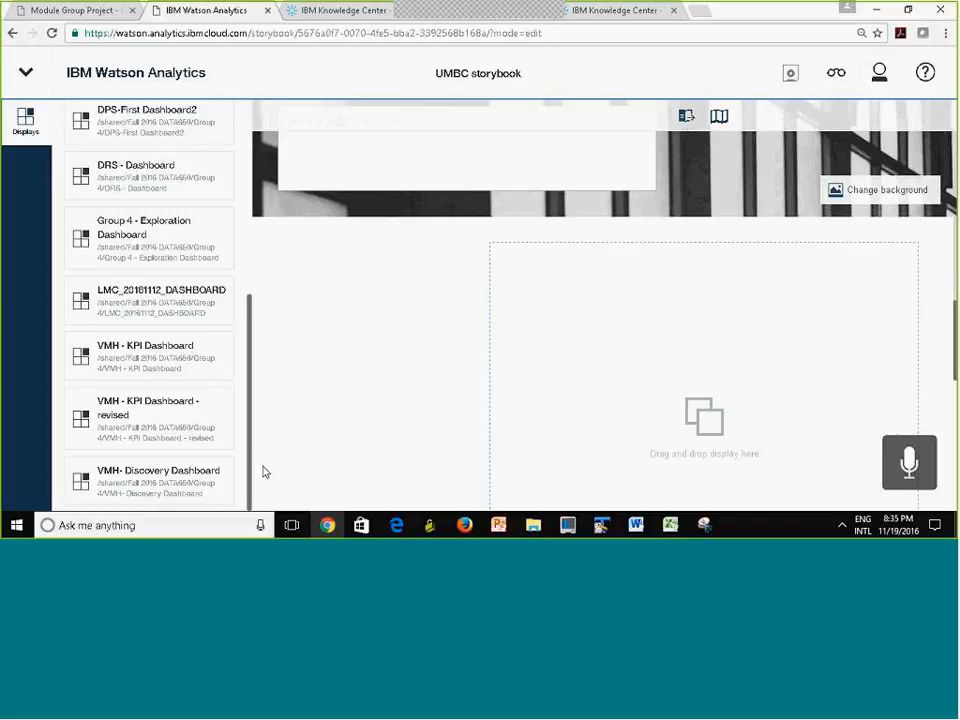
pyautogui.scroll(1, 263, 405)
pyautogui.scroll(1, 266, 366)
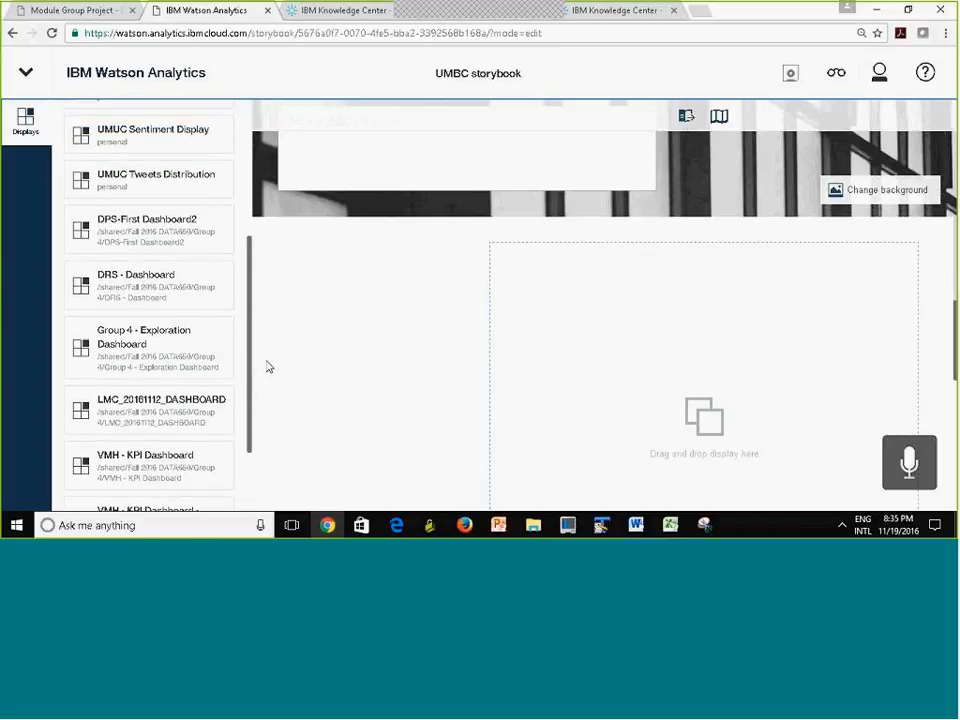
pyautogui.scroll(2, 266, 362)
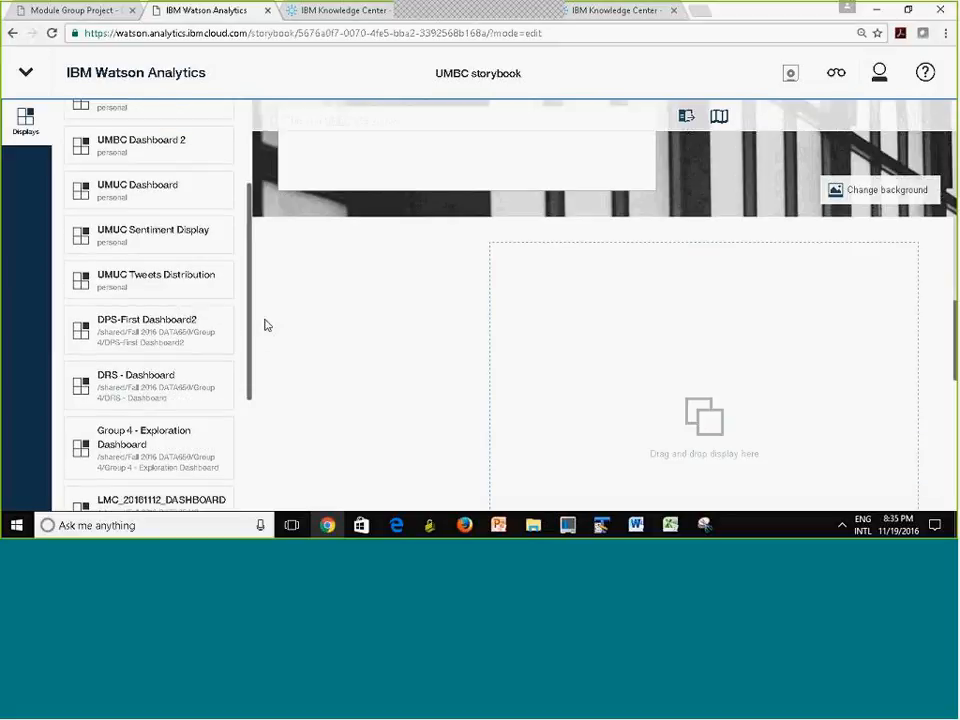
pyautogui.scroll(1, 268, 294)
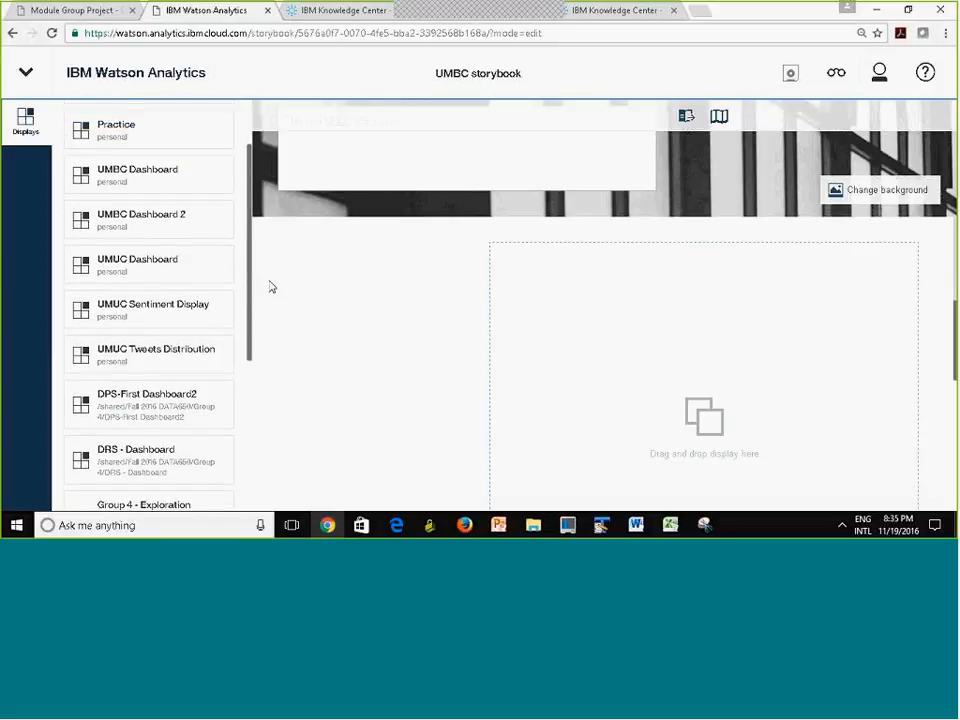
pyautogui.scroll(1, 269, 287)
pyautogui.scroll(1, 270, 254)
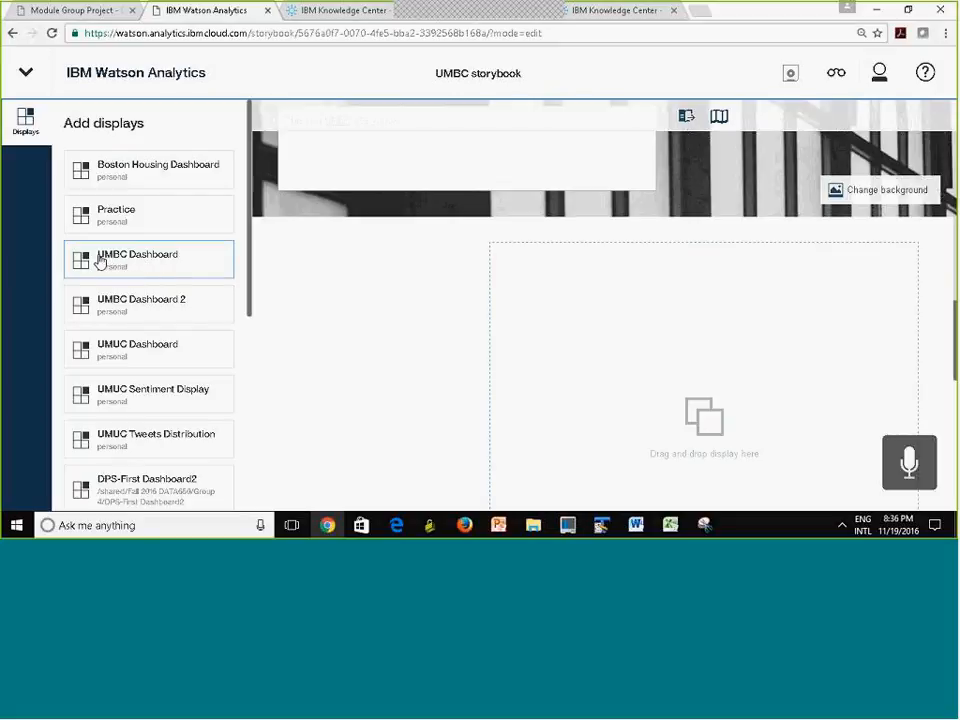
pyautogui.moveTo(90, 263); pyautogui.dragTo(699, 424)
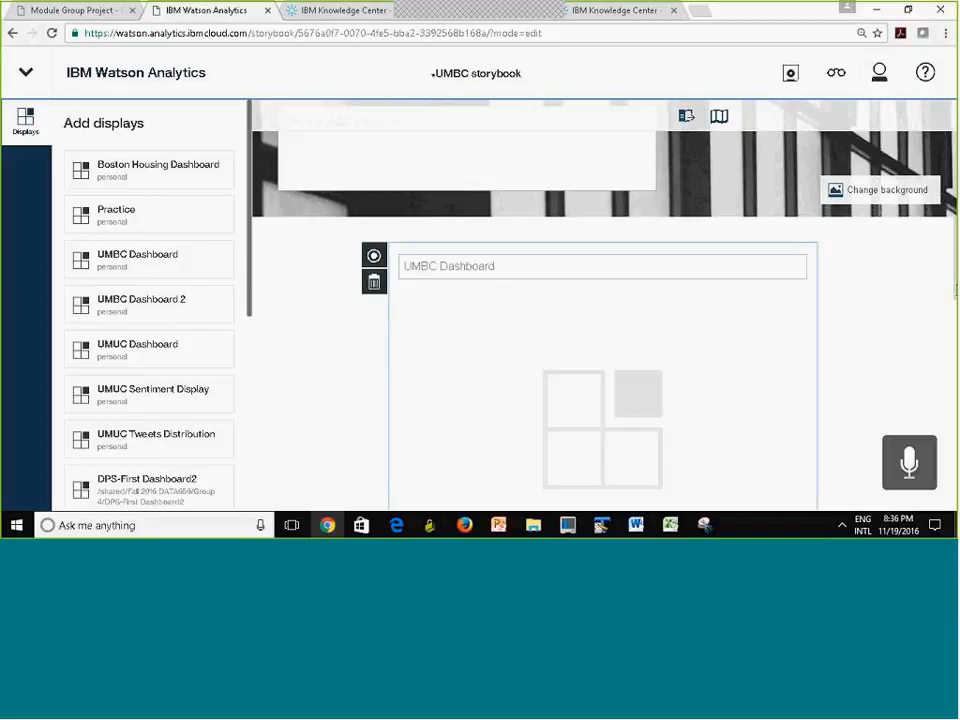
# Assign the blue area-chart thumbnail to the UMBC Dashboard display and save the storybook
pyautogui.scroll(-3, 953, 205)
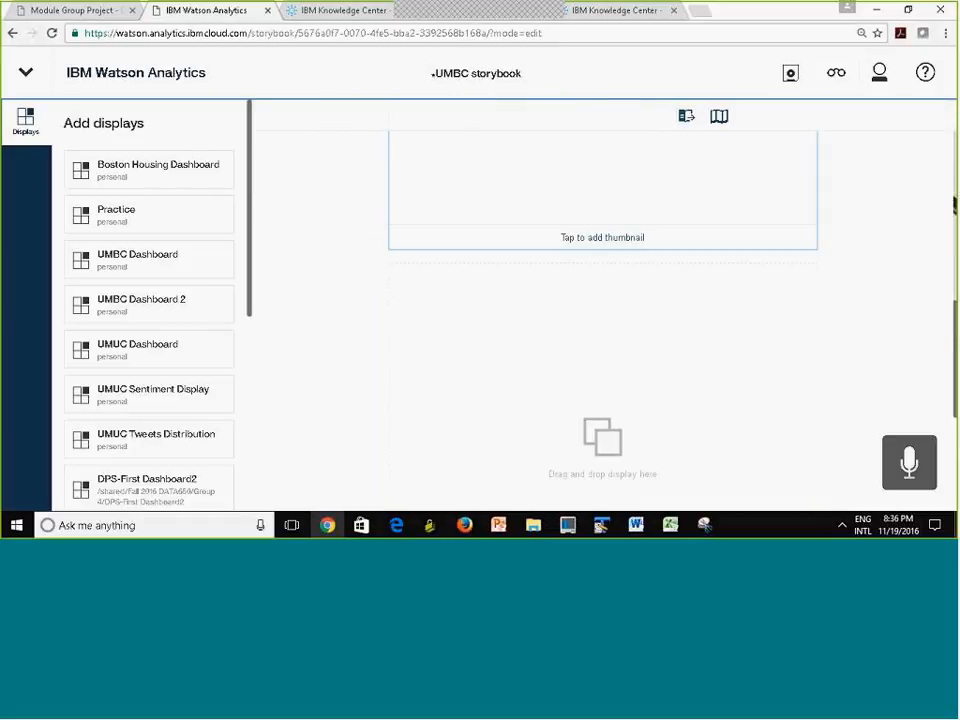
pyautogui.scroll(2, 676, 479)
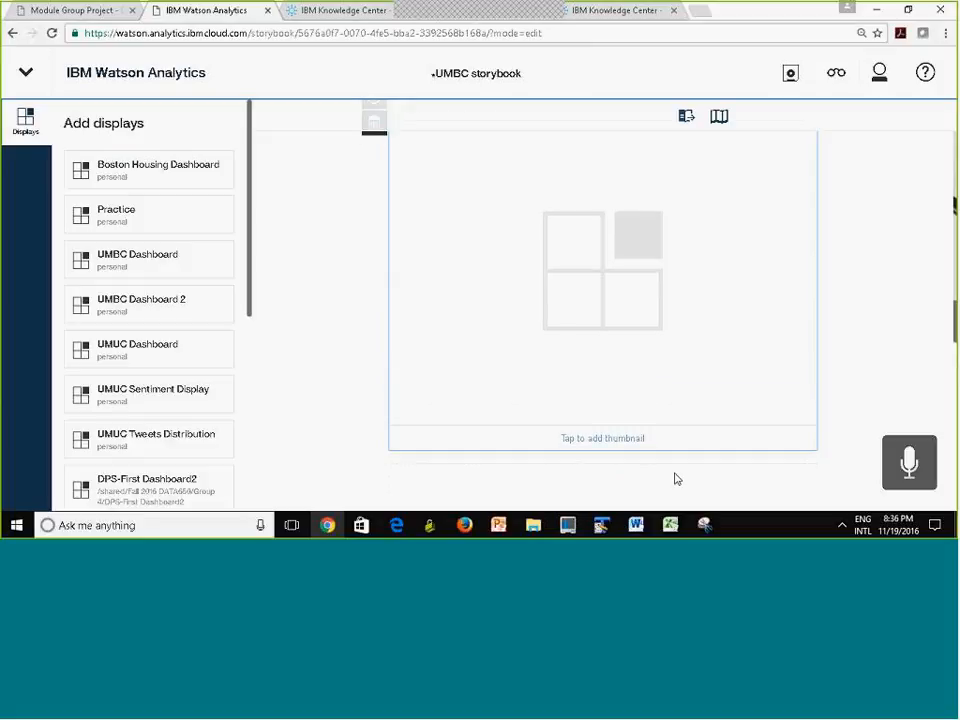
pyautogui.click(606, 441)
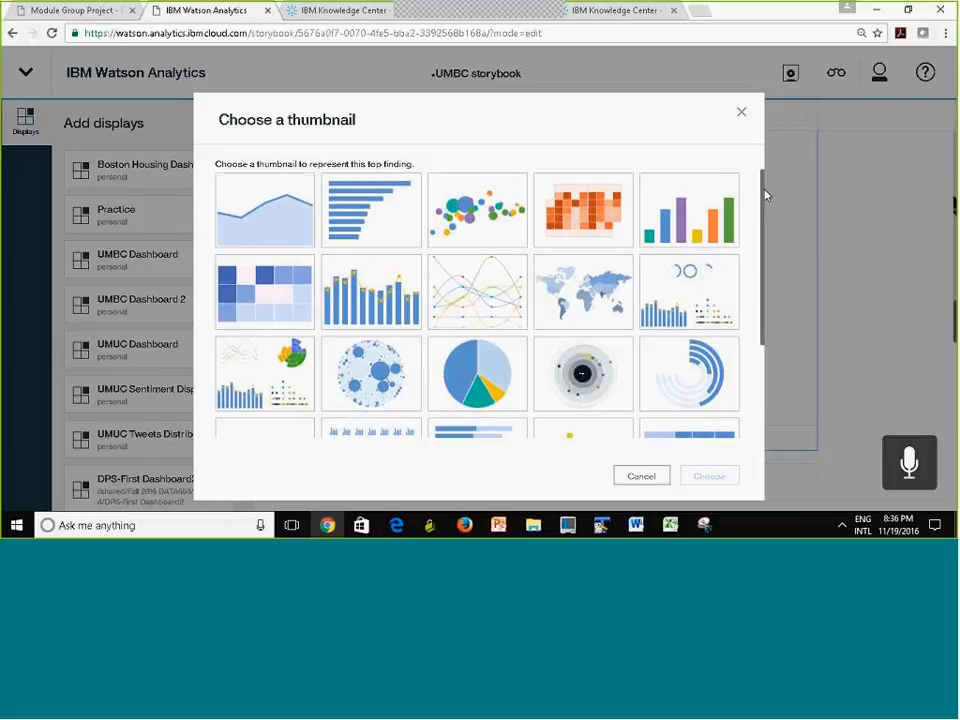
pyautogui.moveTo(765, 193); pyautogui.dragTo(786, 137)
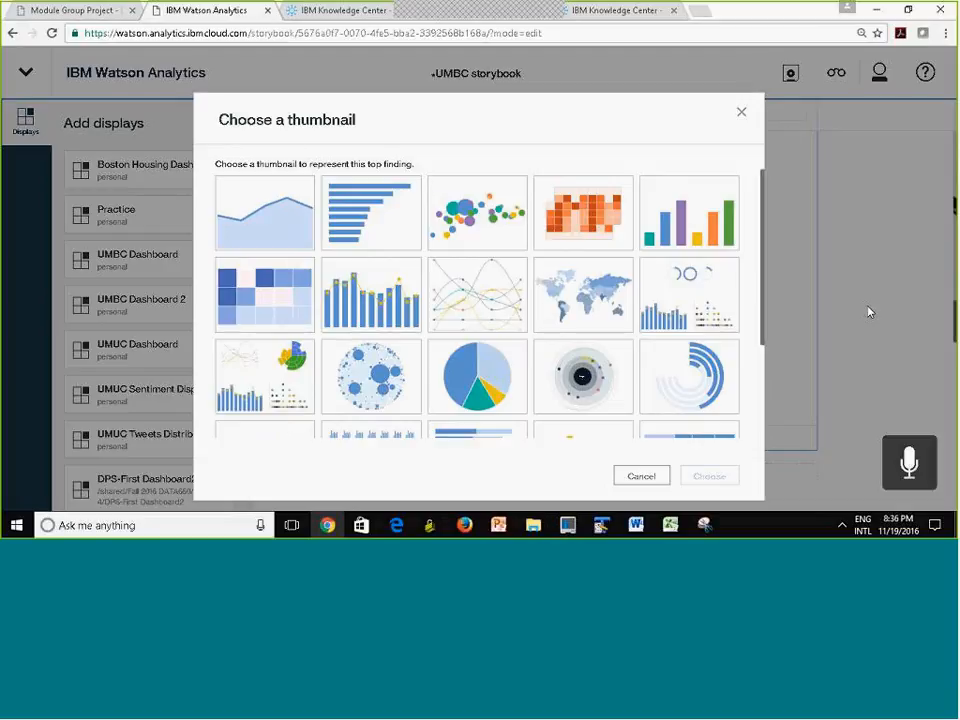
pyautogui.click(277, 222)
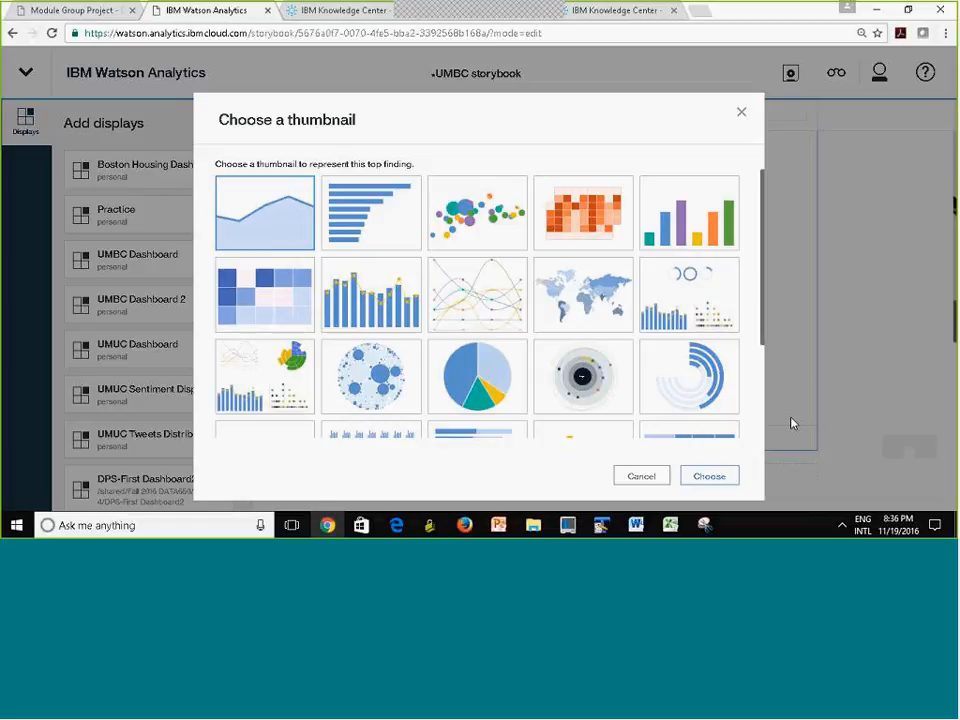
pyautogui.click(729, 475)
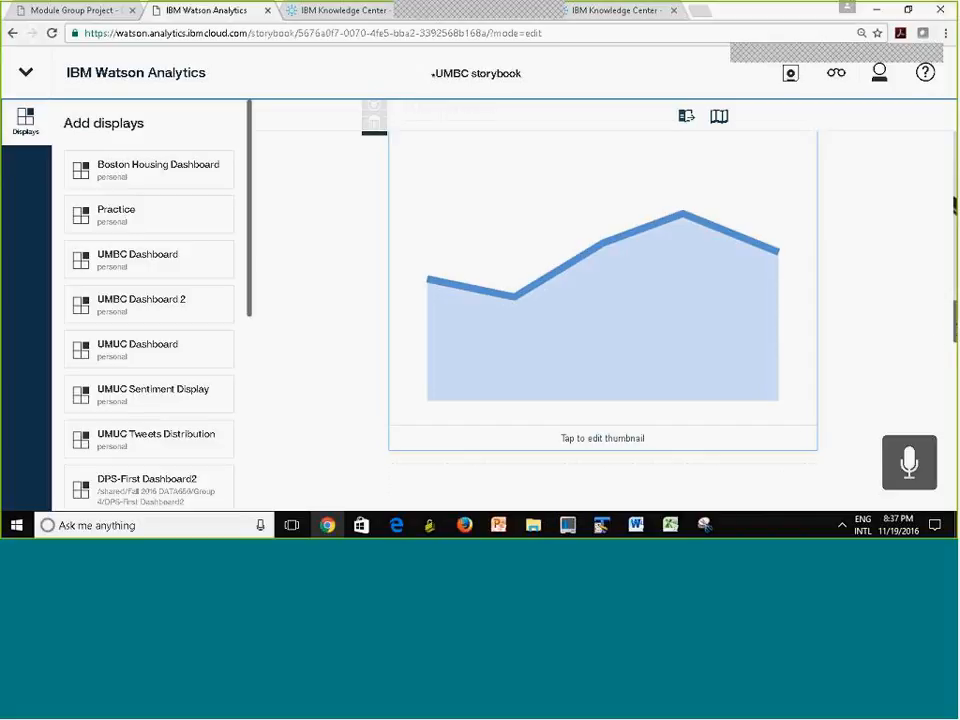
pyautogui.scroll(3, 688, 315)
pyautogui.scroll(-2, 688, 315)
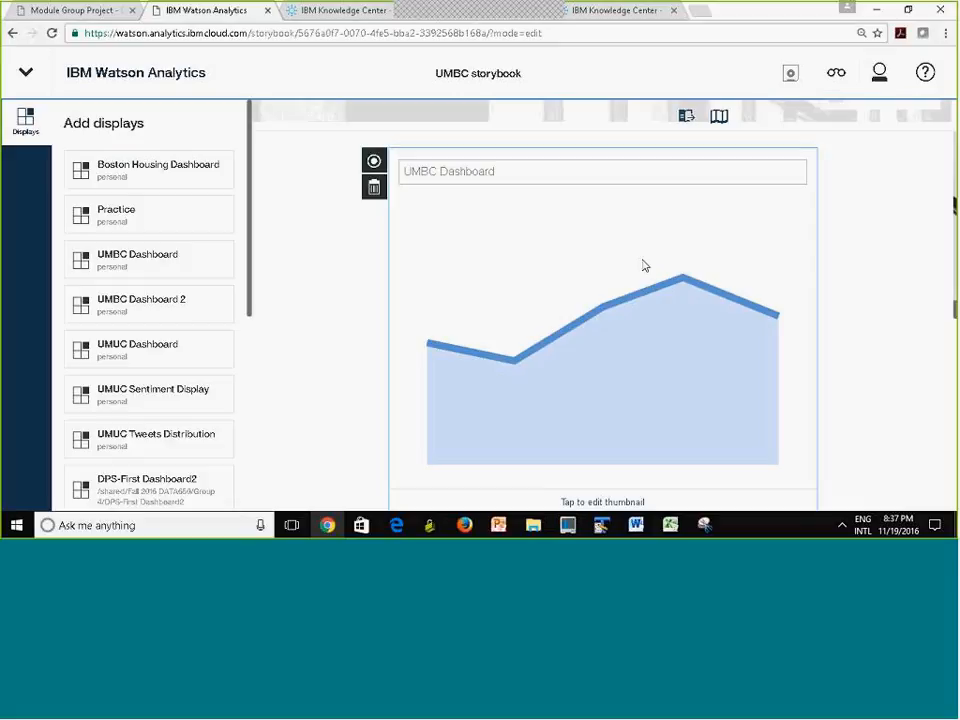
# Preview the storybook's UMBC Dashboard finding, review its Posts by Region and Posts by day visualizations, and return to editing
pyautogui.click(836, 73)
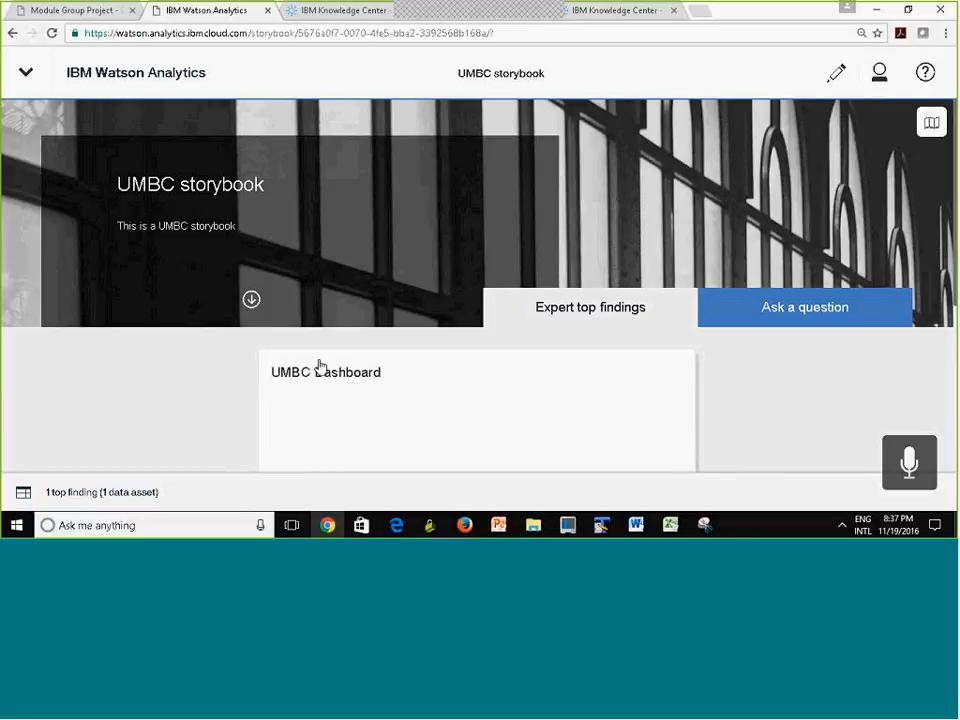
pyautogui.click(378, 397)
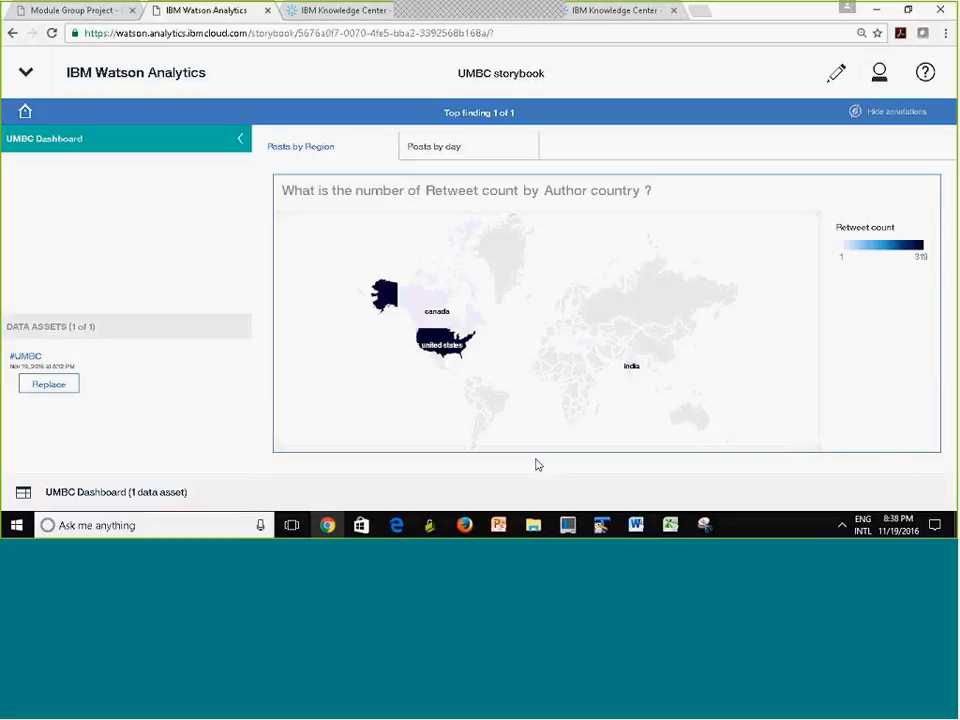
pyautogui.click(456, 152)
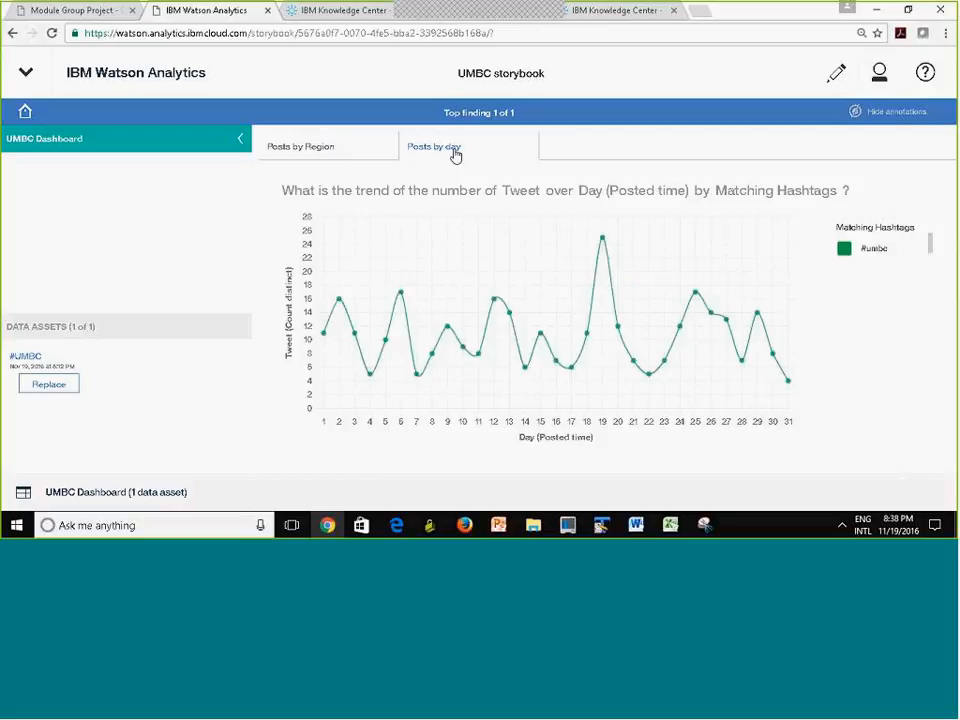
pyautogui.click(287, 152)
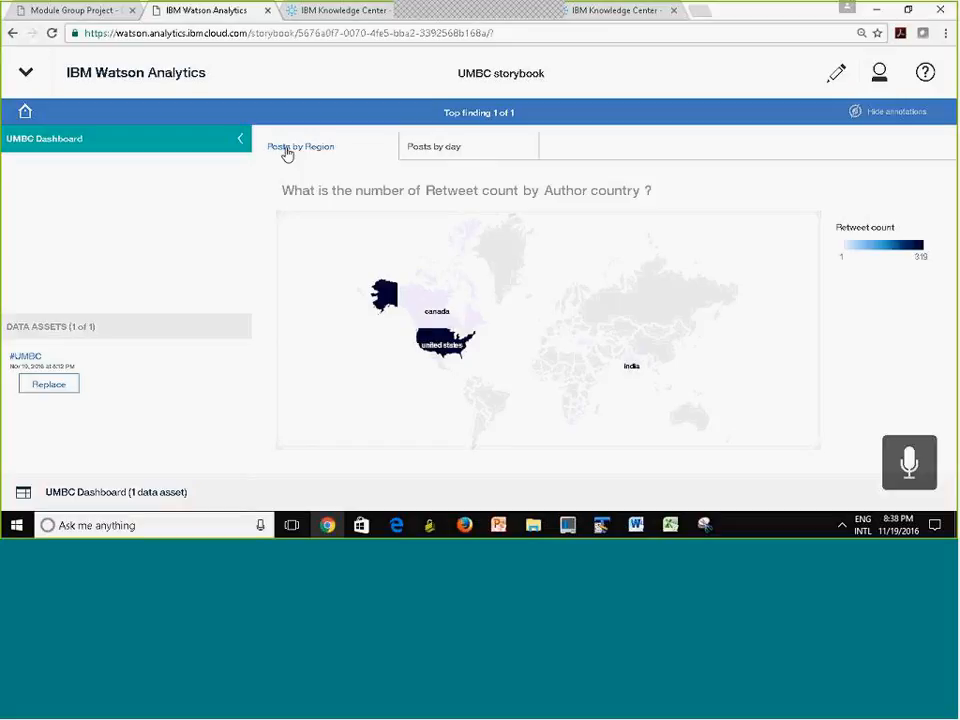
pyautogui.click(433, 149)
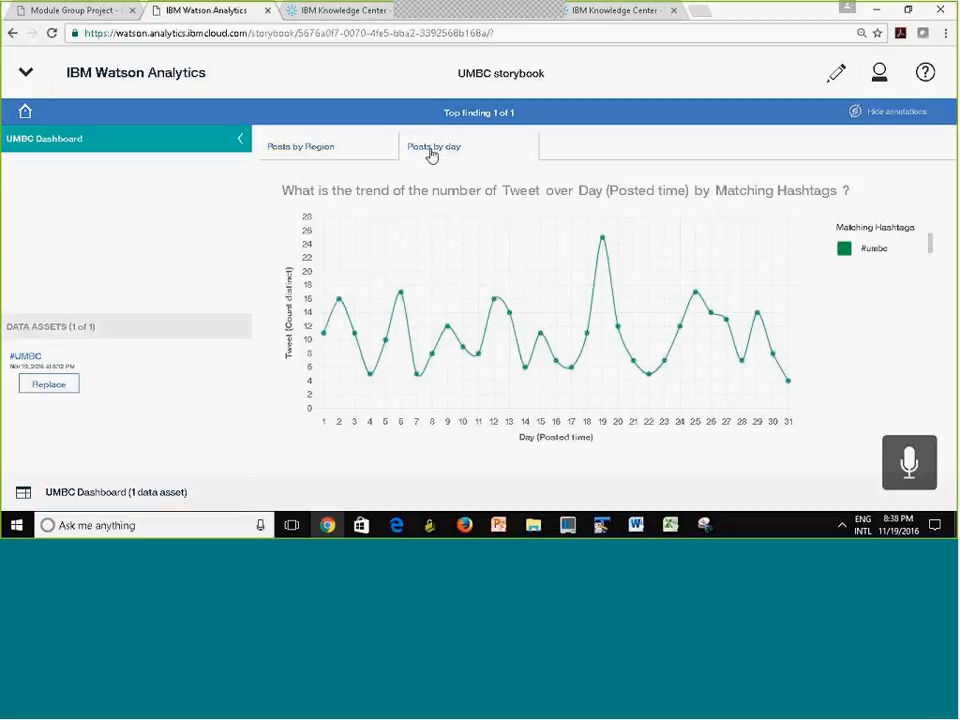
pyautogui.click(303, 149)
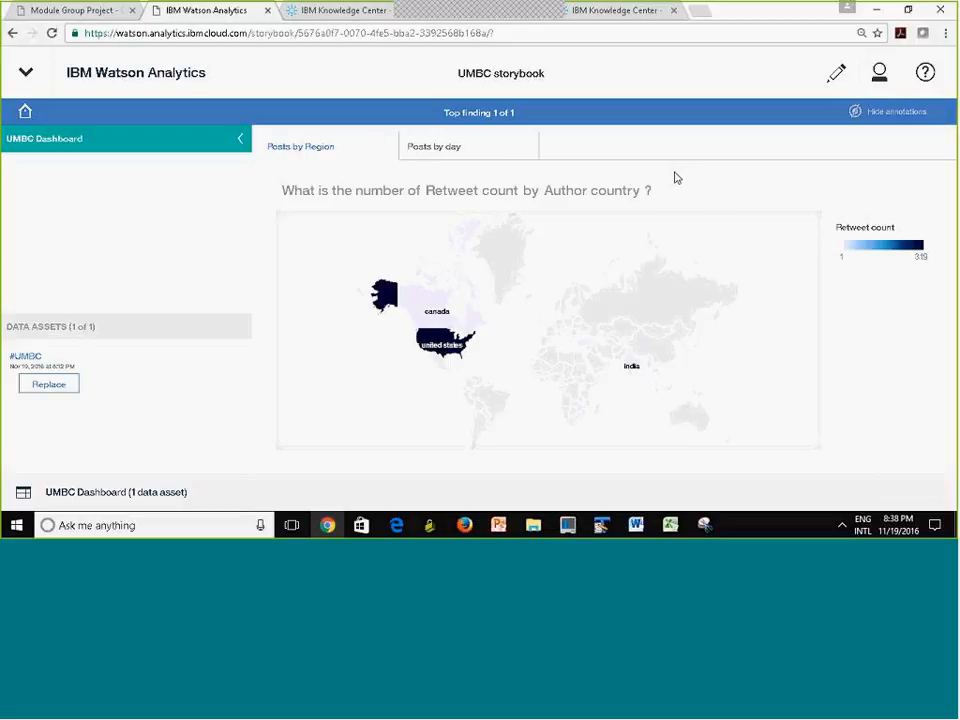
pyautogui.click(836, 78)
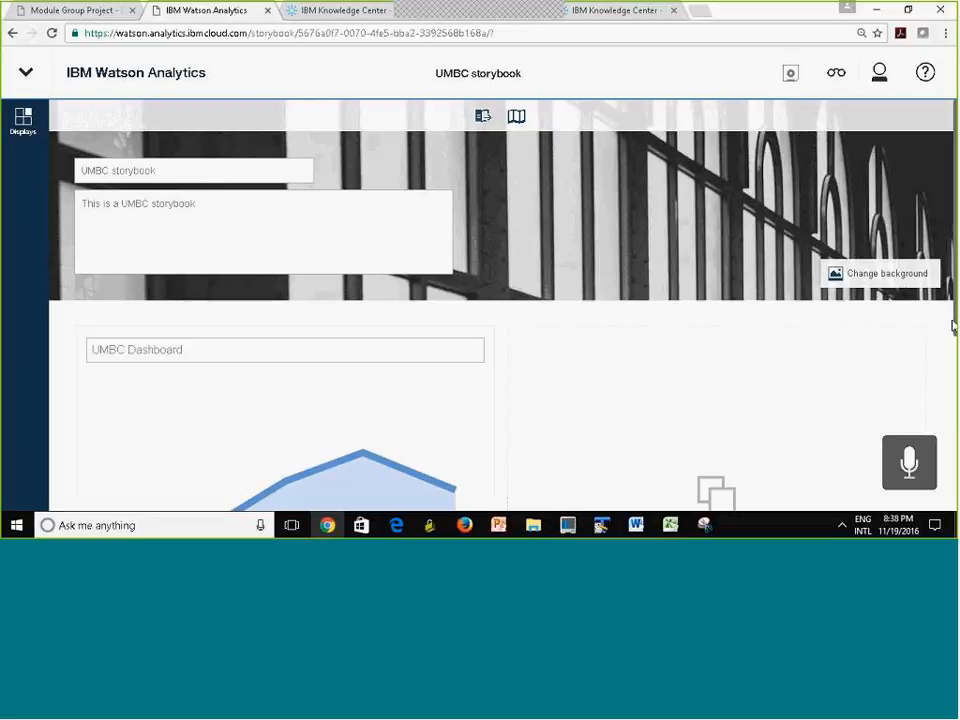
# Add the explanation "This is the first page of my dashboard" to the UMBC Dashboard finding
pyautogui.moveTo(189, 362)
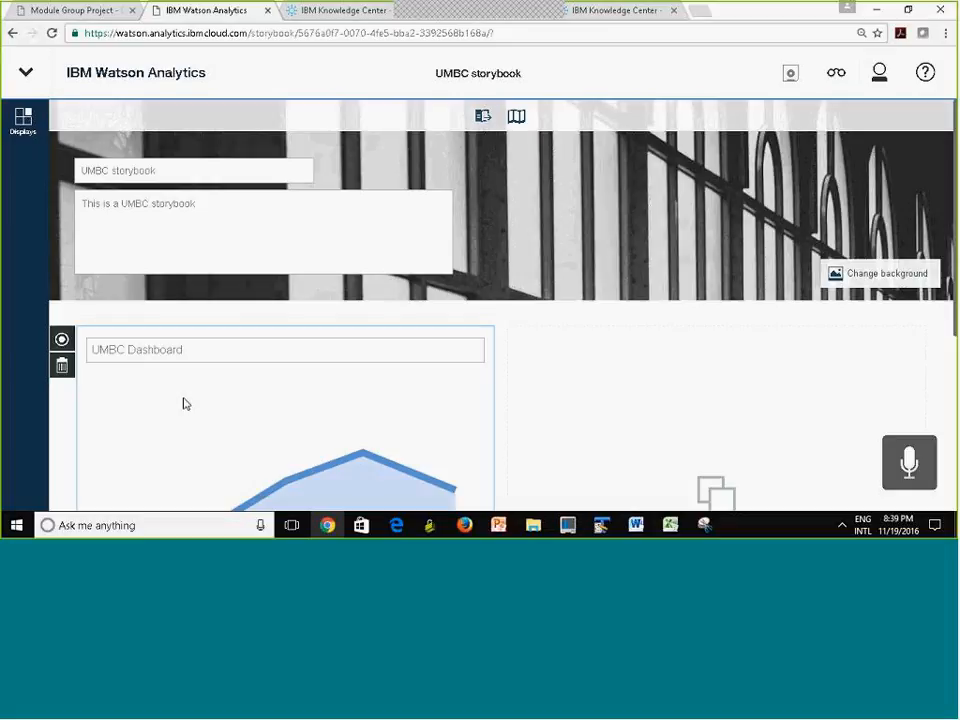
pyautogui.click(62, 342)
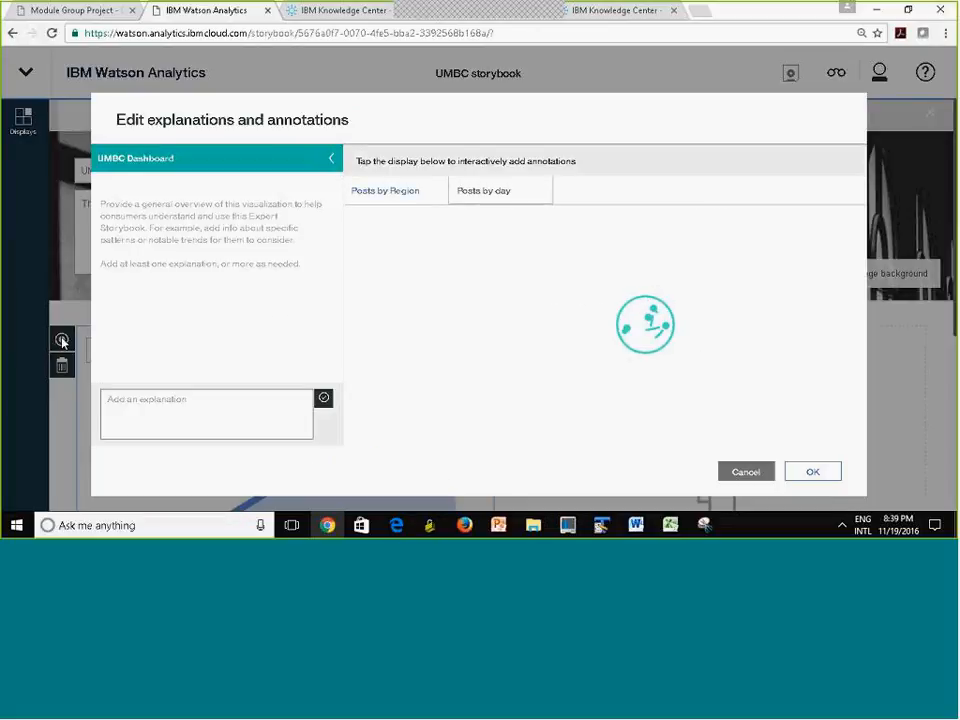
pyautogui.click(182, 409)
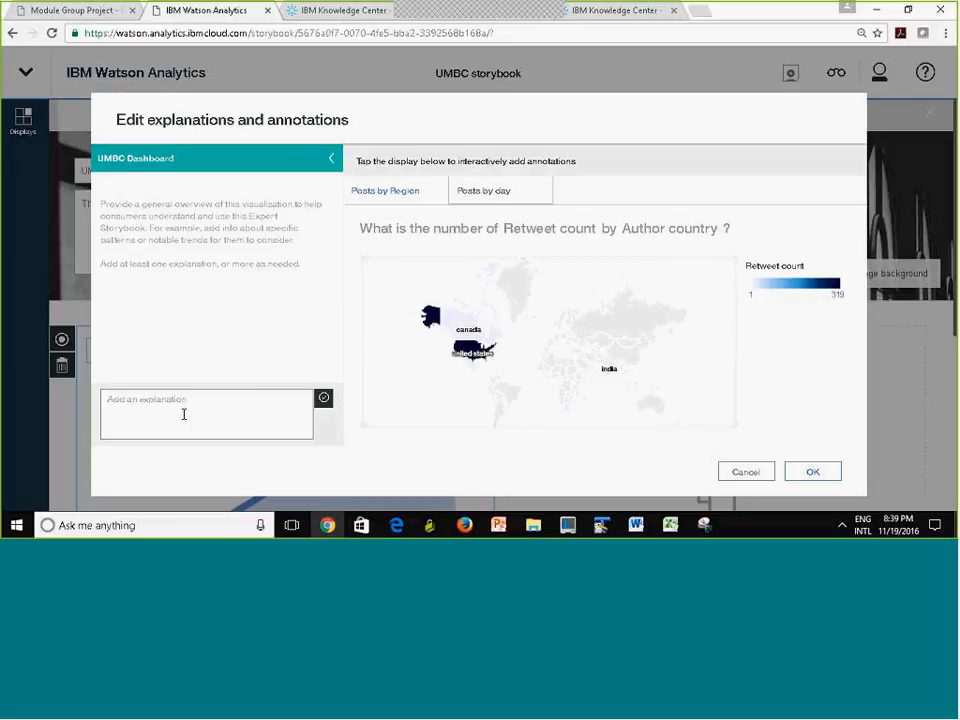
pyautogui.write('This is the first page of my d')
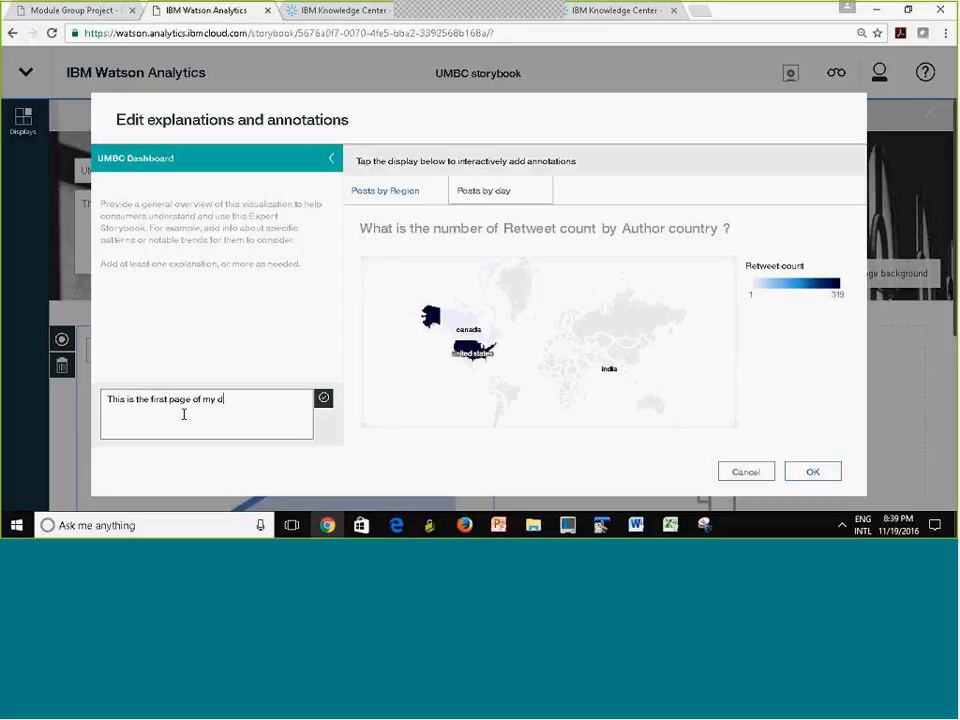
pyautogui.write('ashboard')
pyautogui.click(321, 403)
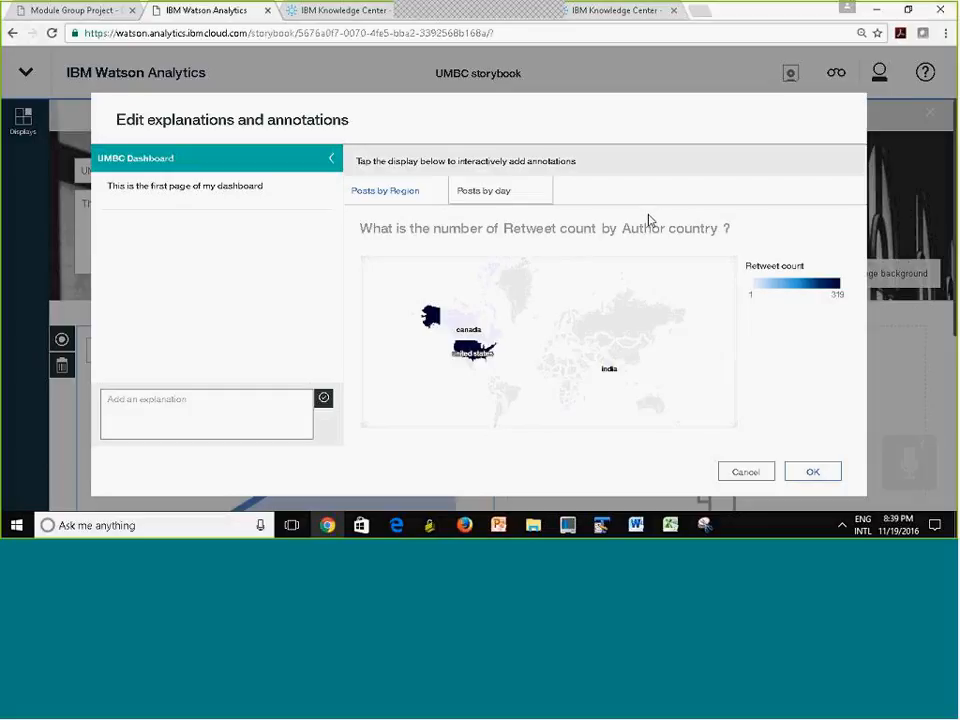
# Annotate the day 19 peak of the Posts by day chart with "This is the peak" and accept the annotation edits
pyautogui.click(485, 196)
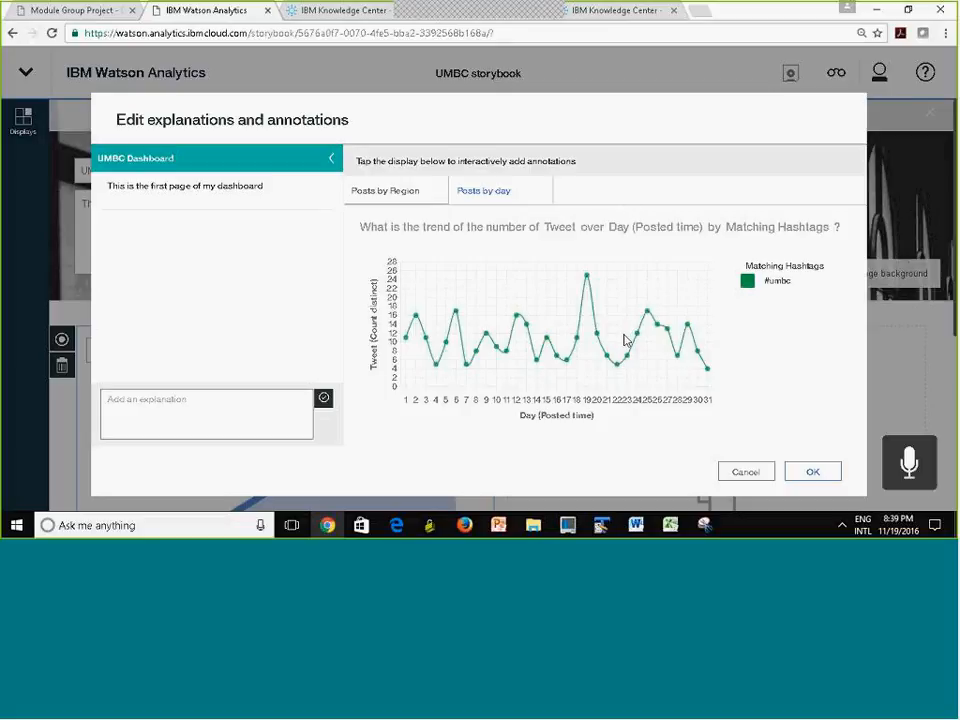
pyautogui.click(587, 279)
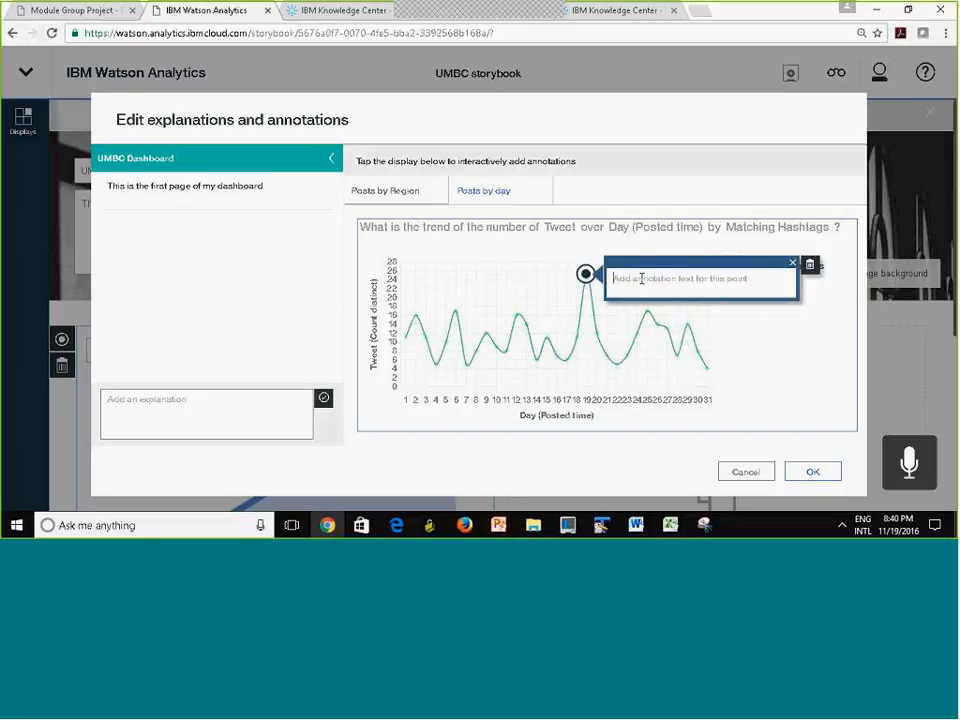
pyautogui.write('This')
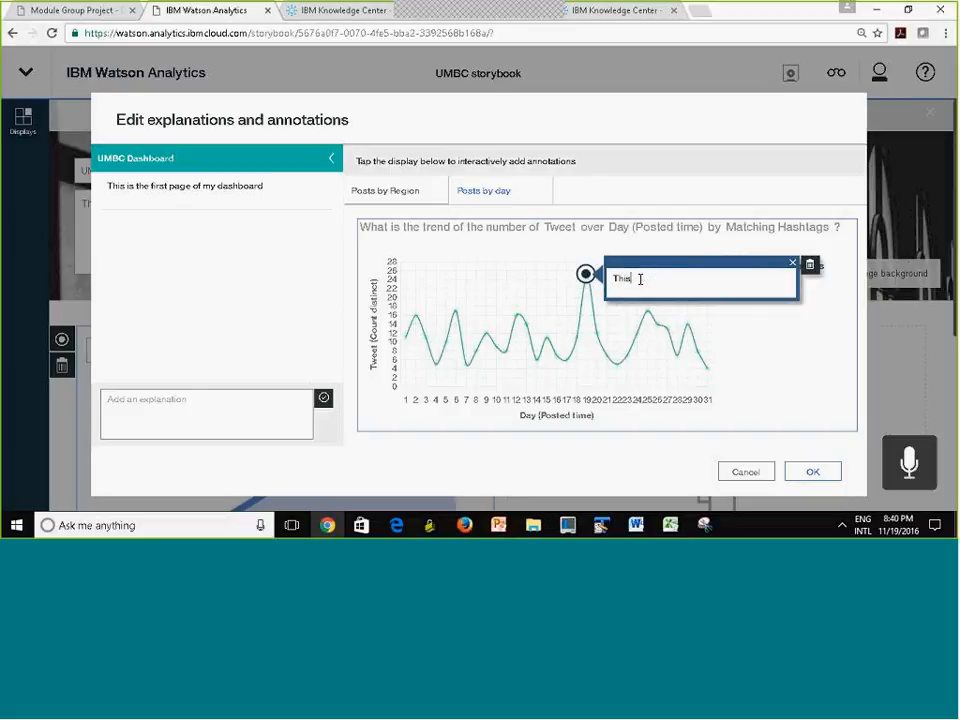
pyautogui.write(' is the peak')
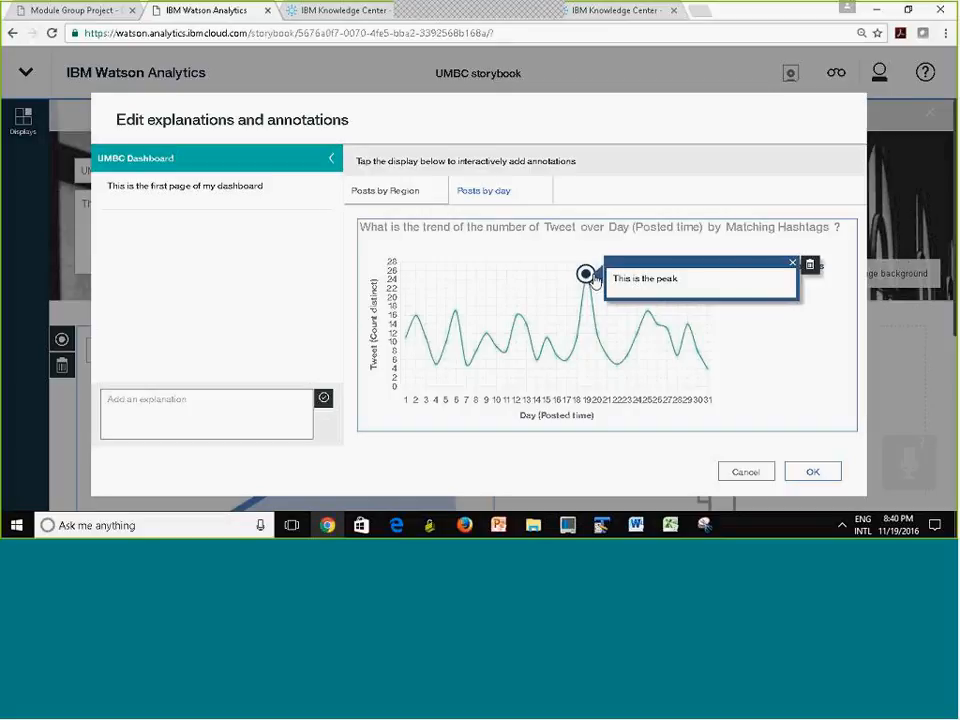
pyautogui.click(593, 278)
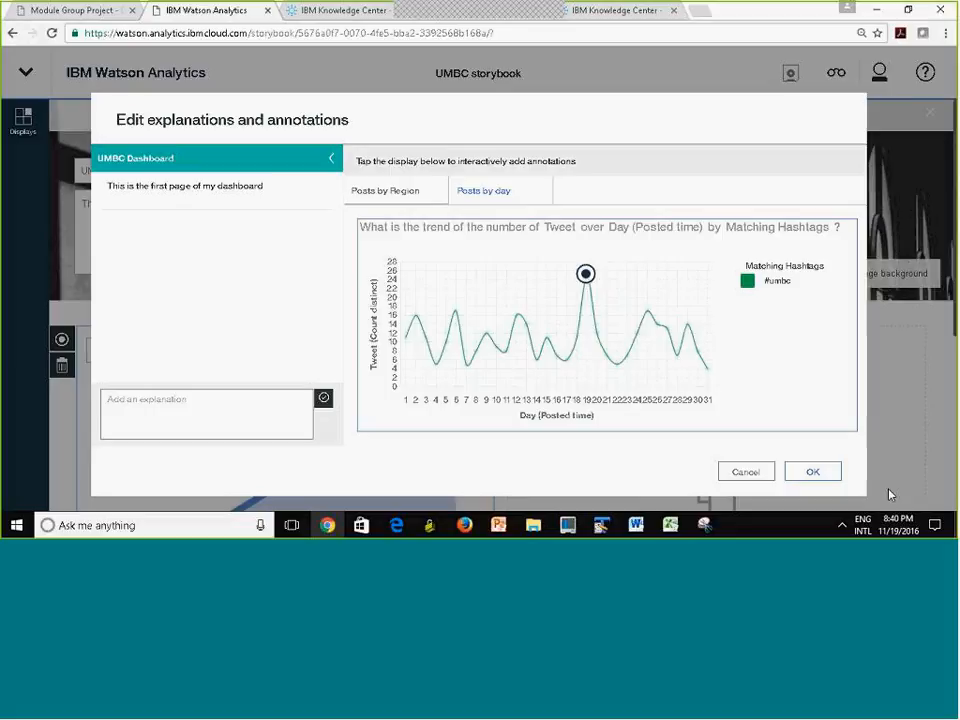
pyautogui.click(827, 478)
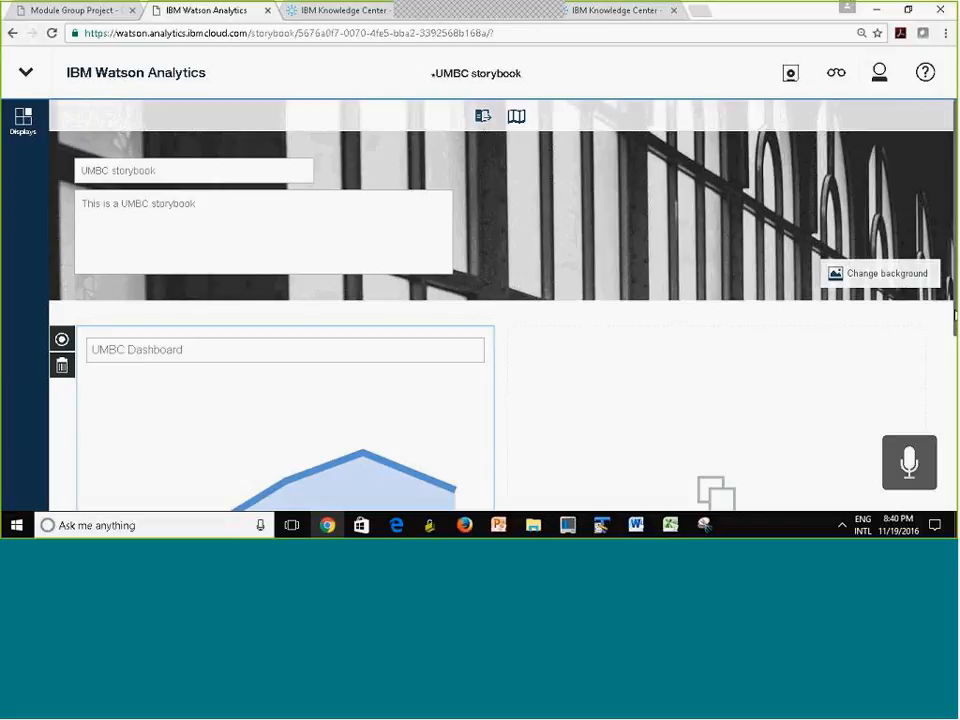
# Add the UMBC Dashboard 2 display to the storybook's empty display slot
pyautogui.scroll(-2, 500, 350)
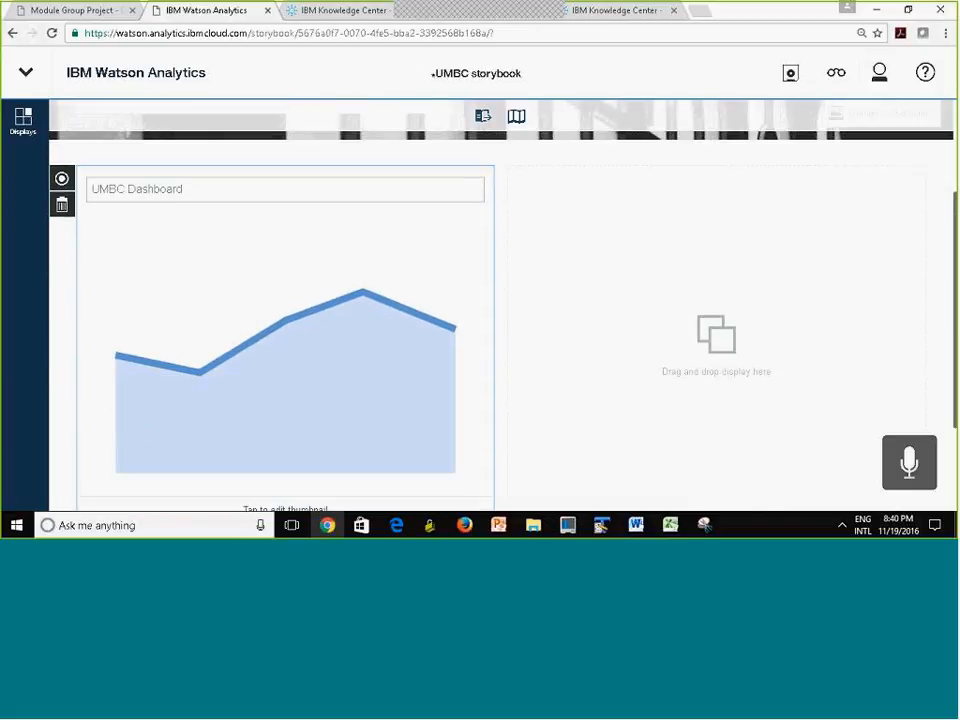
pyautogui.scroll(3, 214, 316)
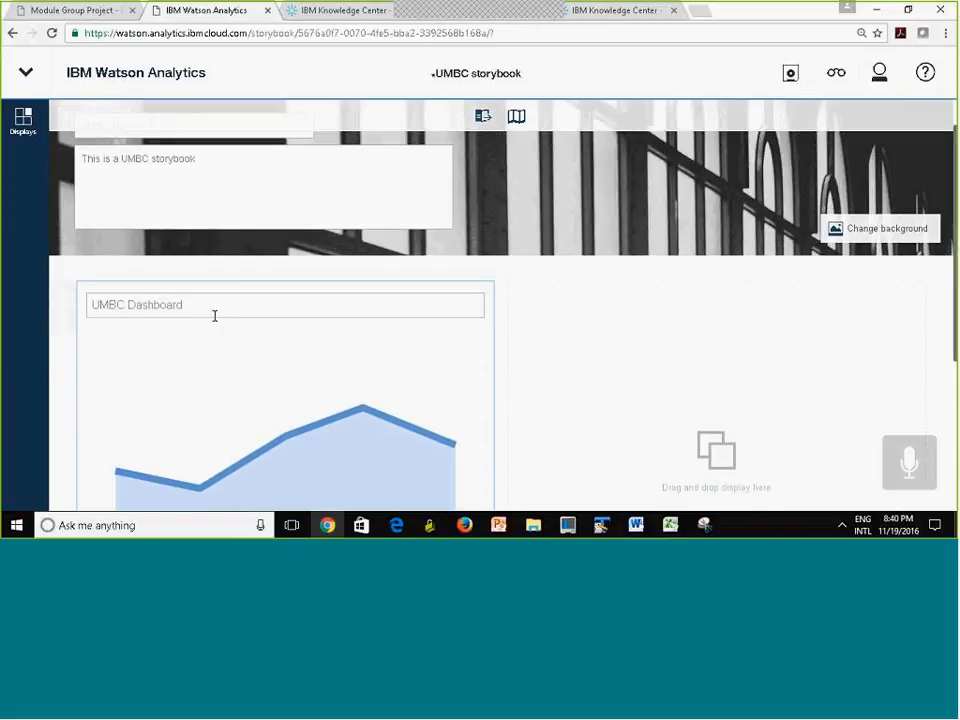
pyautogui.click(23, 121)
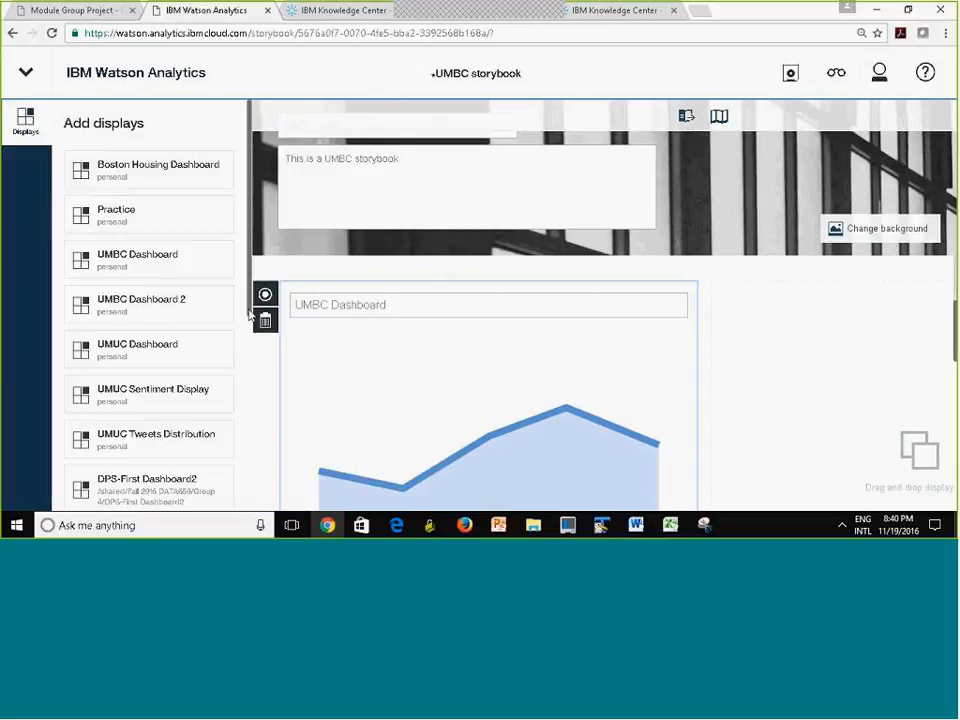
pyautogui.moveTo(75, 307); pyautogui.dragTo(919, 457)
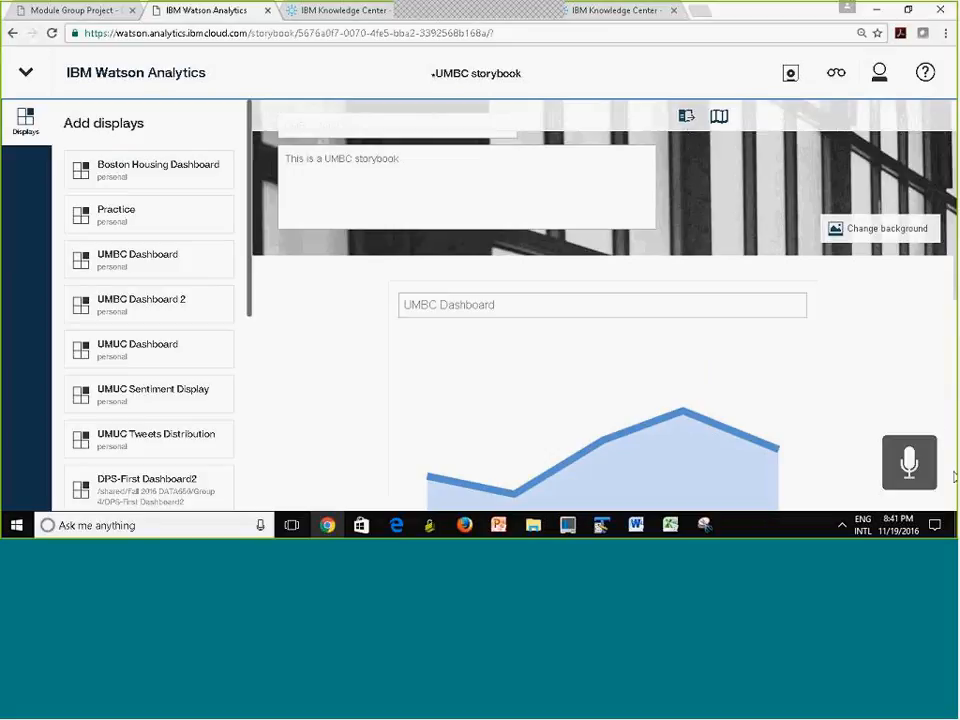
# Assign the pie chart thumbnail to the UMBC Dashboard 2 finding
pyautogui.scroll(-5, 953, 477)
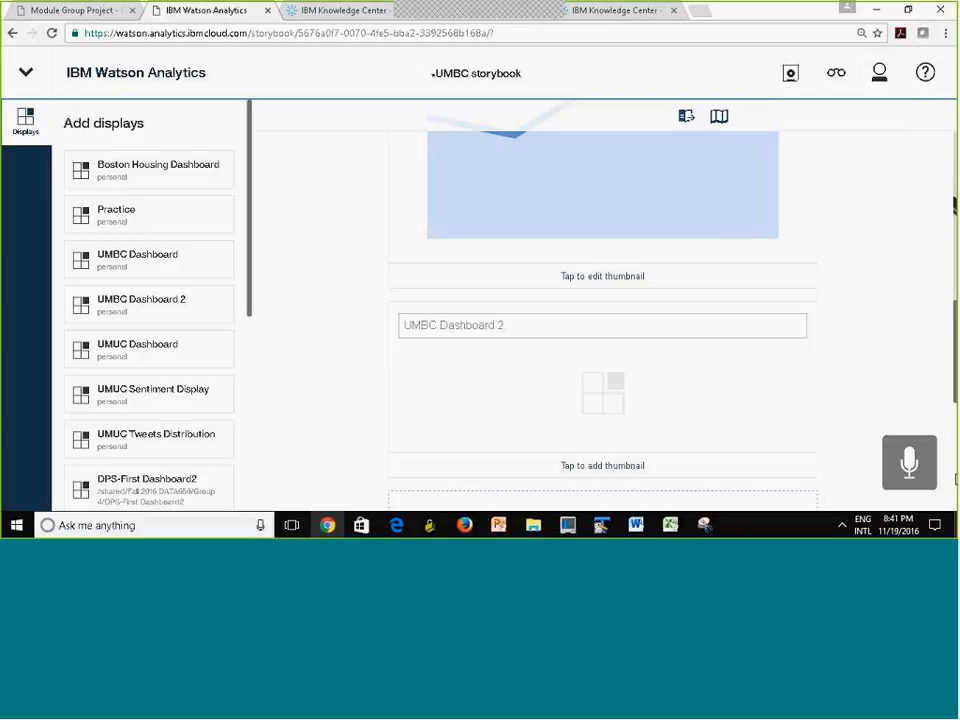
pyautogui.scroll(-2, 631, 399)
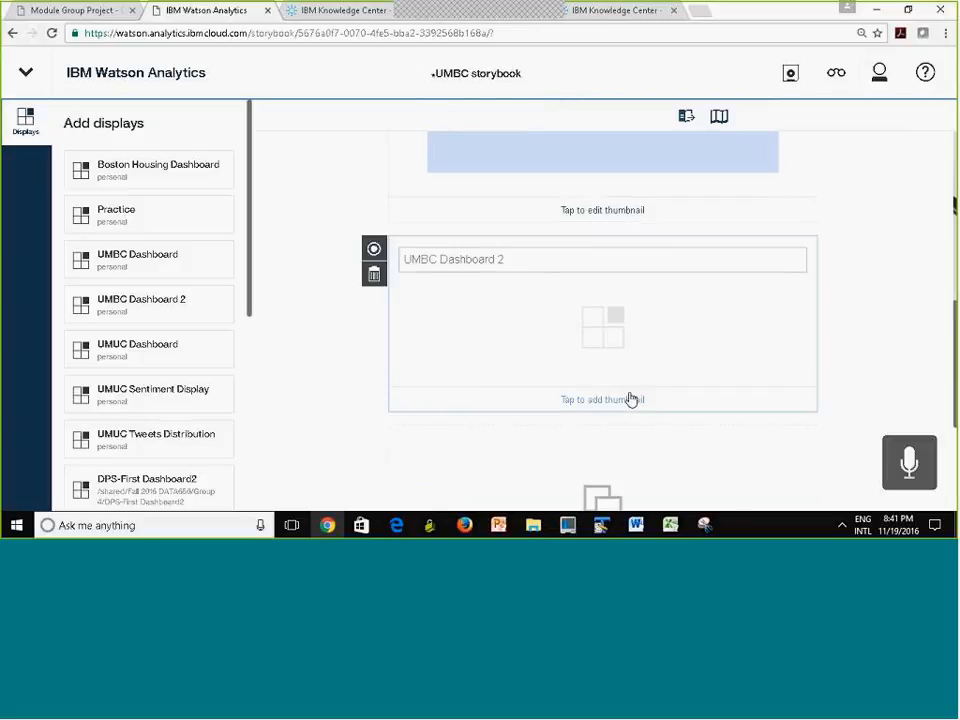
pyautogui.click(622, 399)
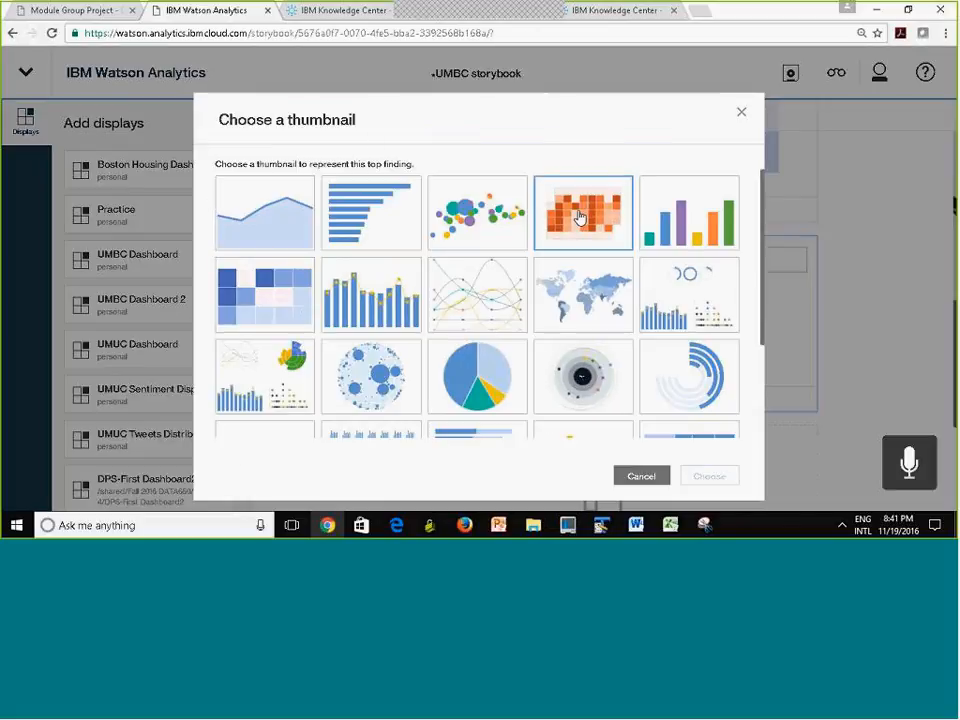
pyautogui.click(465, 398)
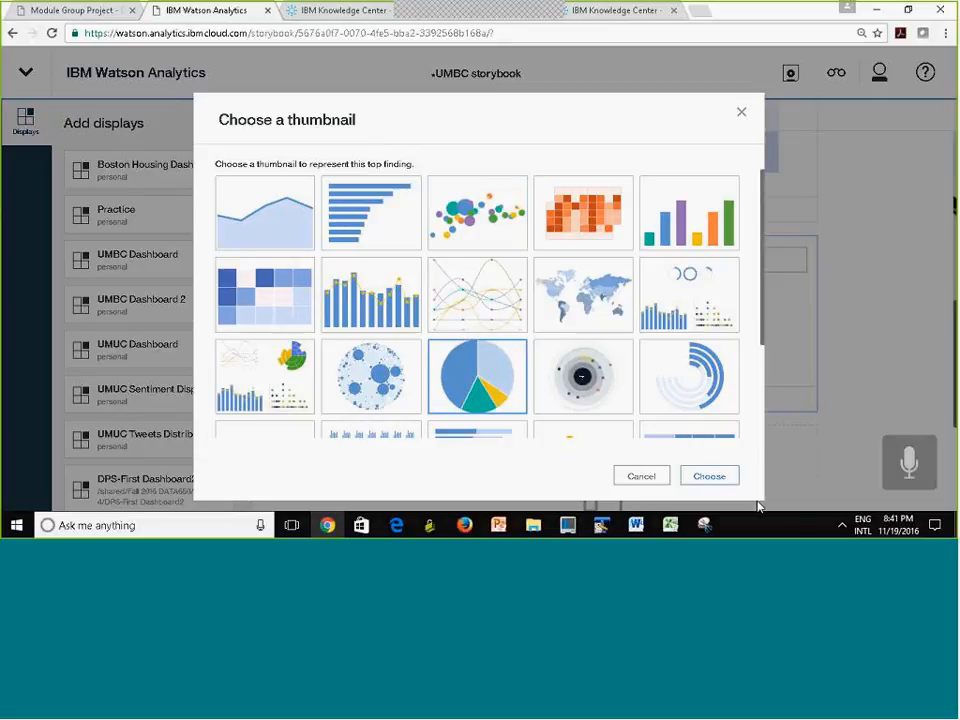
pyautogui.click(726, 478)
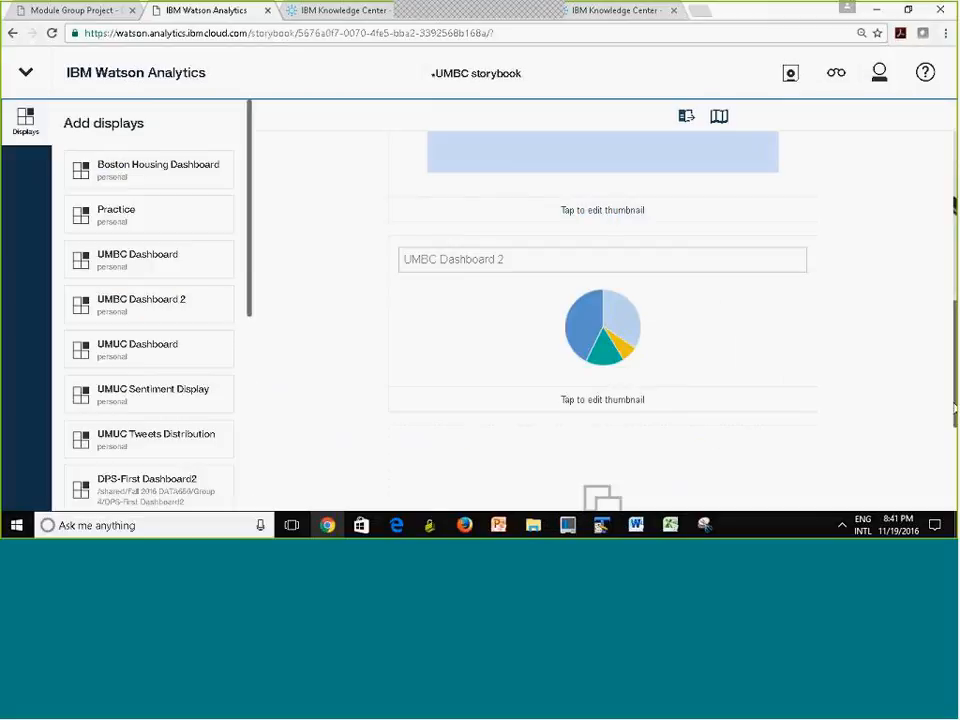
# Save the storybook and hide the list of available displays
pyautogui.click(490, 163)
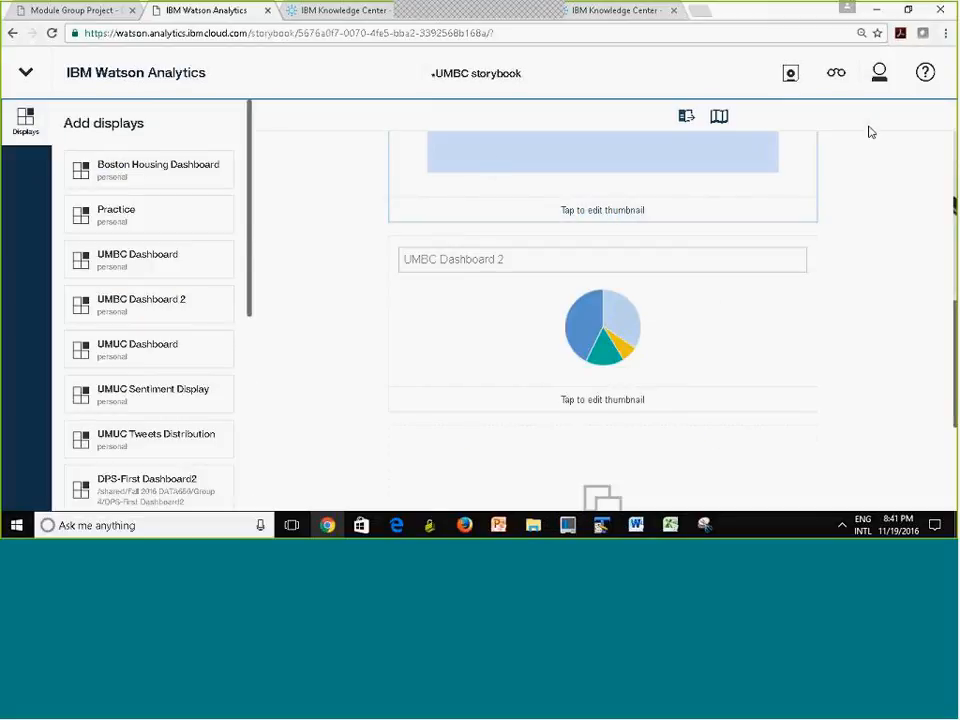
pyautogui.click(785, 73)
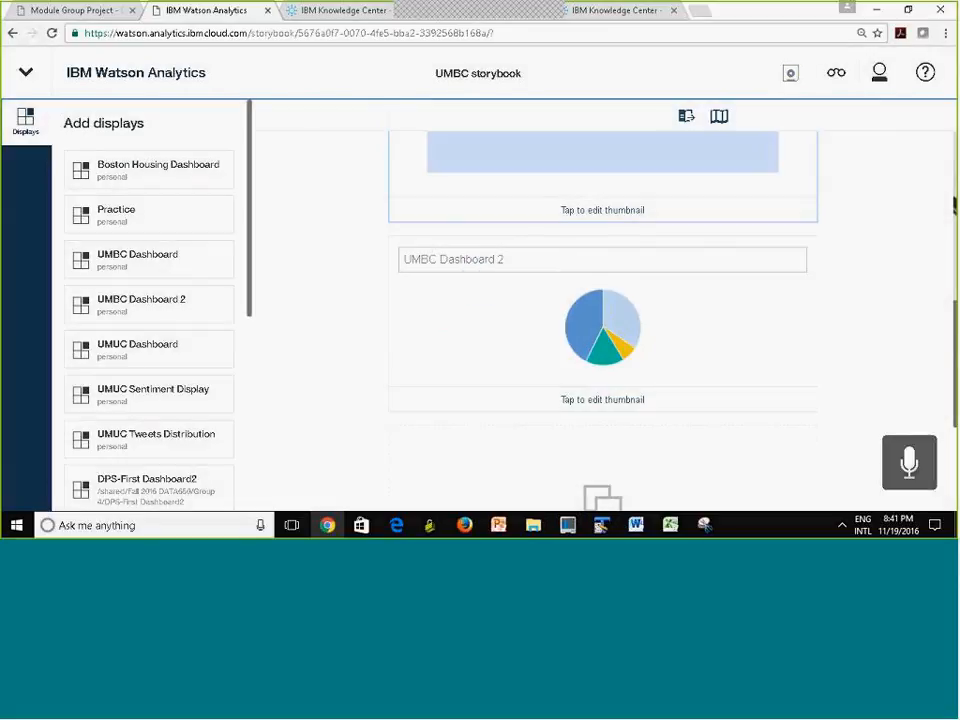
pyautogui.click(22, 132)
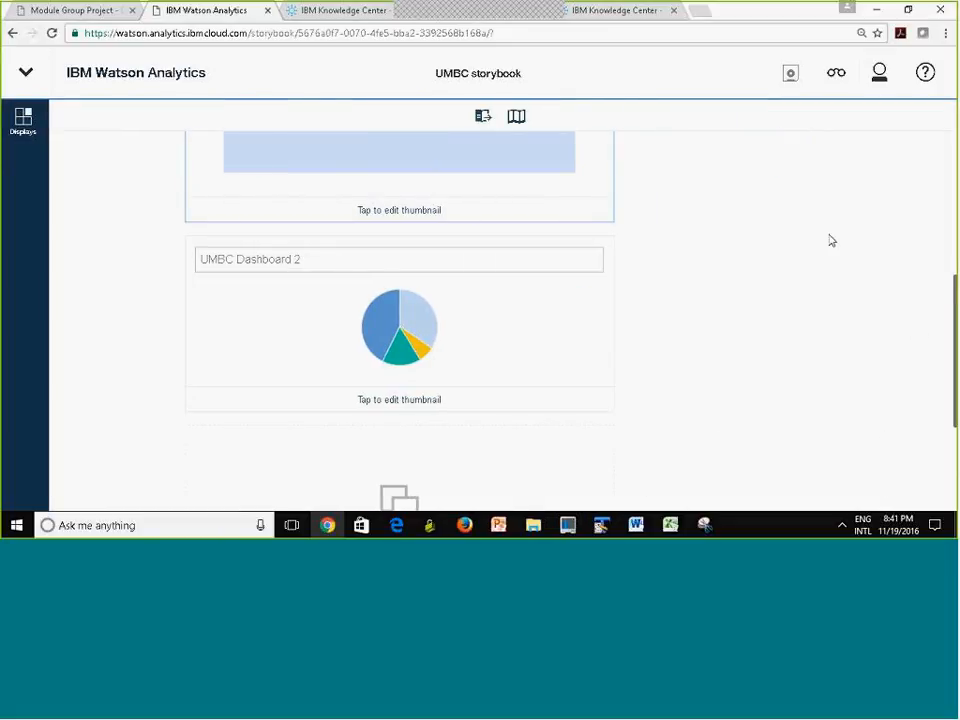
# Preview the storybook and look through both top findings, including the Posts by day chart of UMBC Dashboard
pyautogui.click(838, 74)
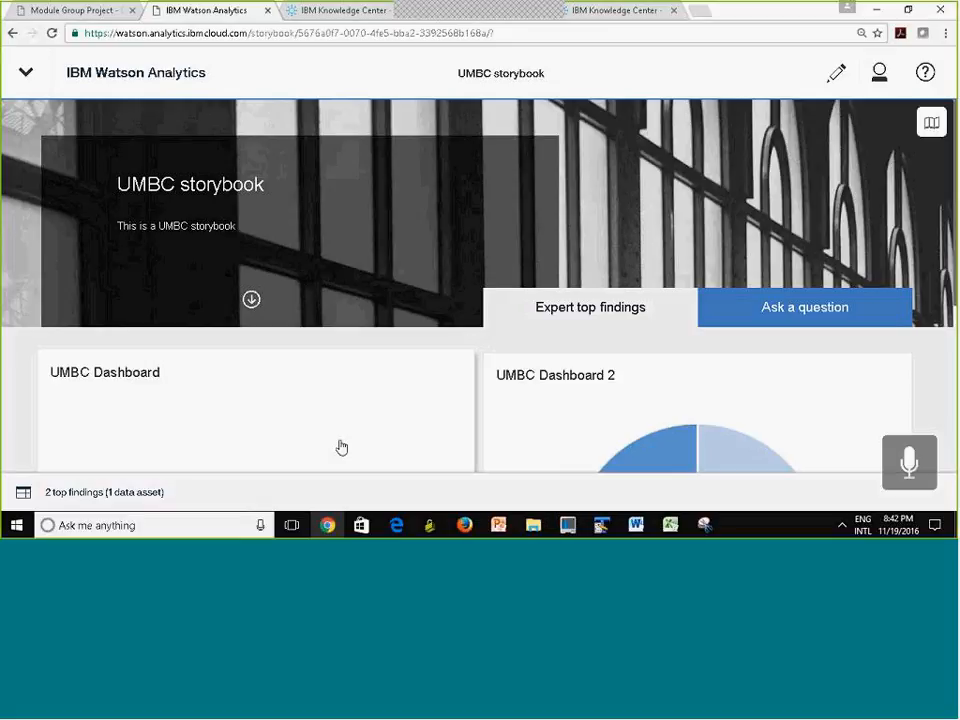
pyautogui.click(265, 450)
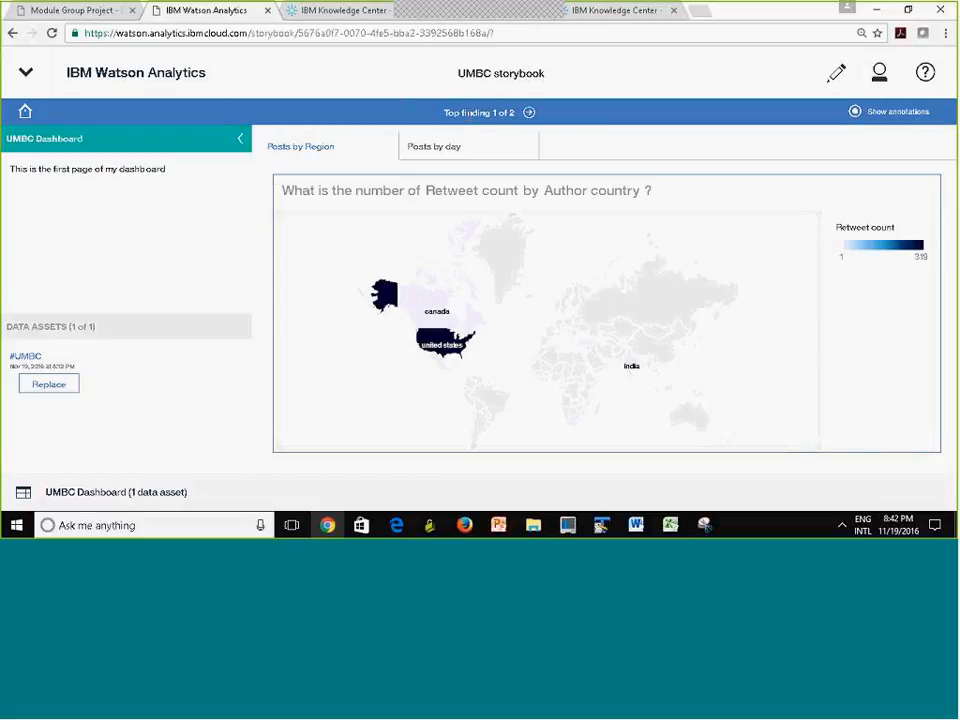
pyautogui.click(530, 113)
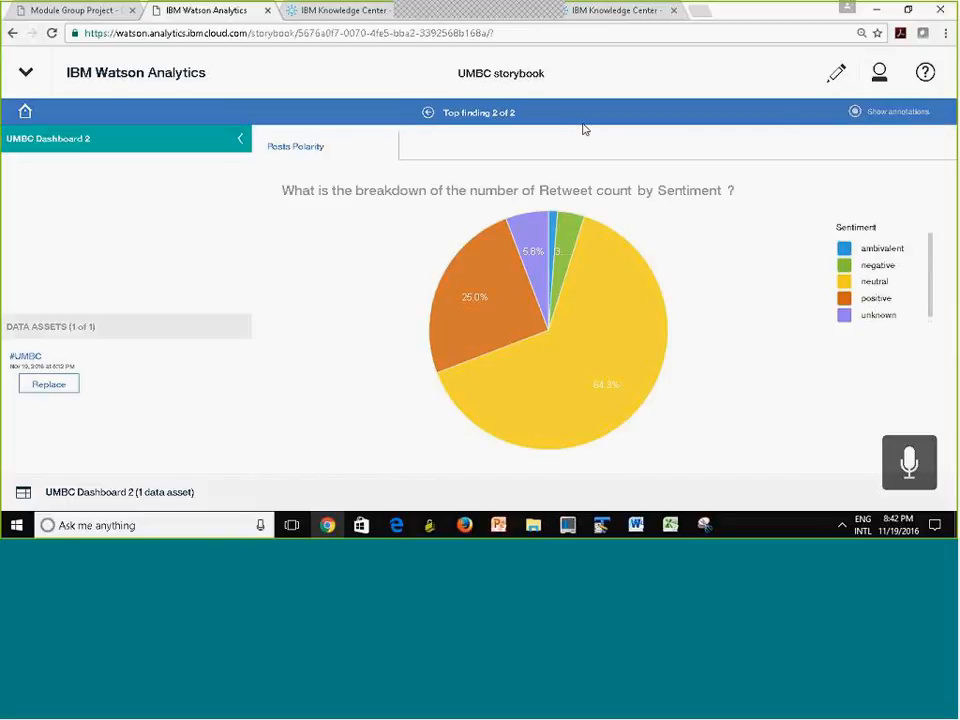
pyautogui.click(427, 113)
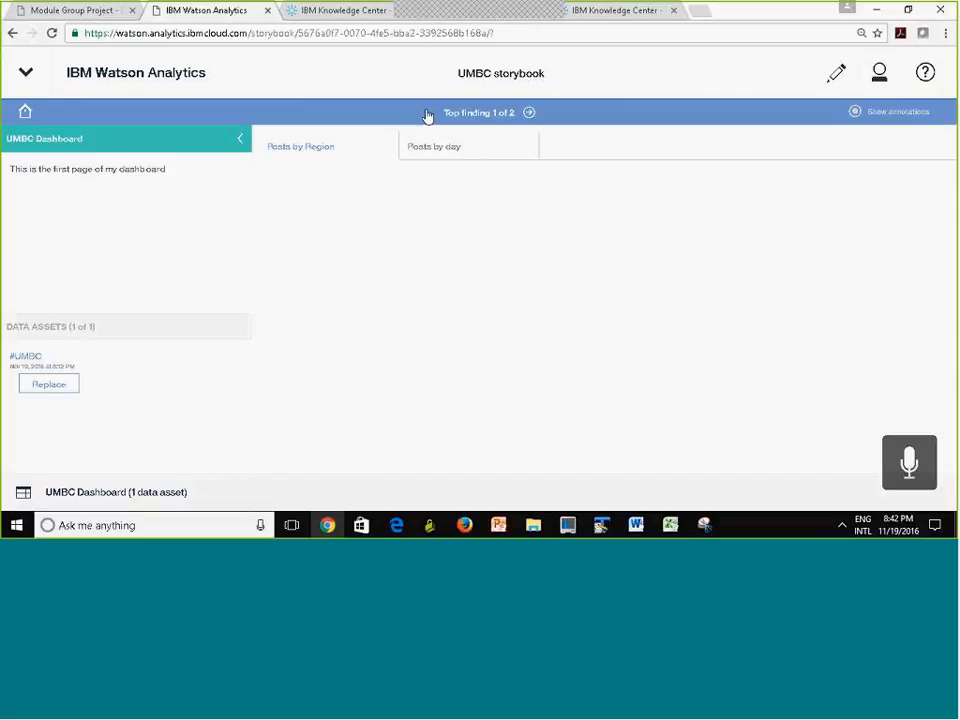
pyautogui.click(467, 150)
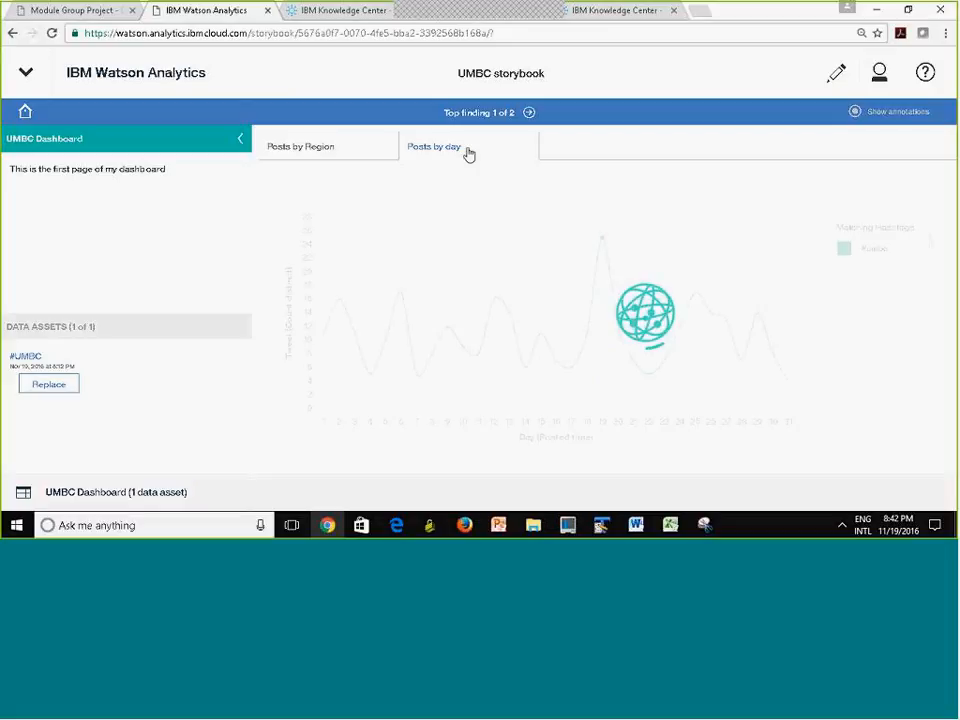
pyautogui.moveTo(602, 242)
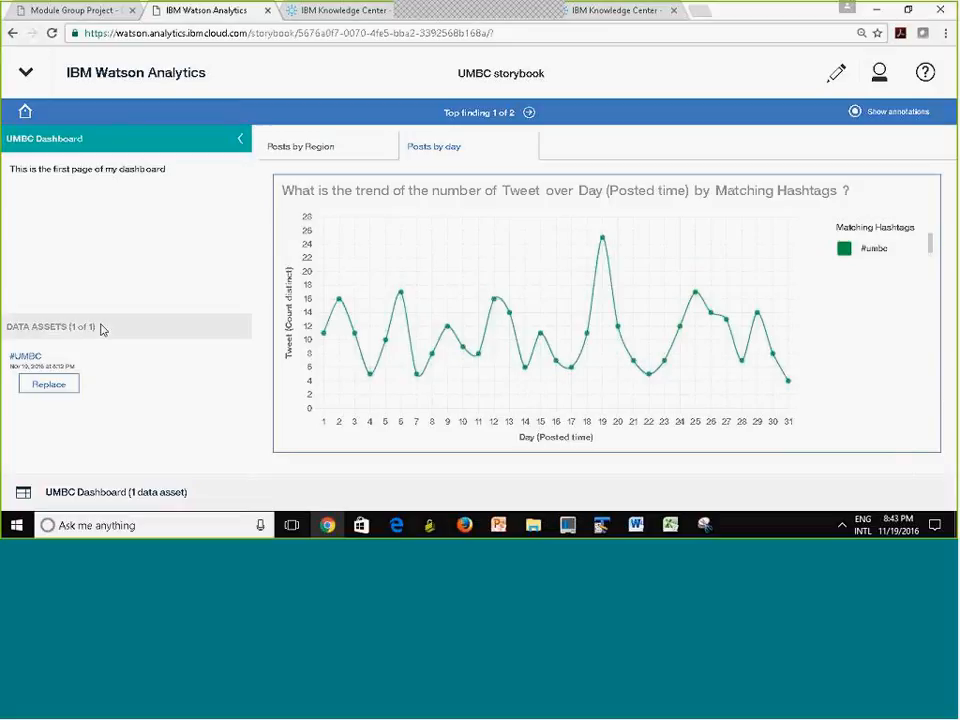
pyautogui.click(40, 388)
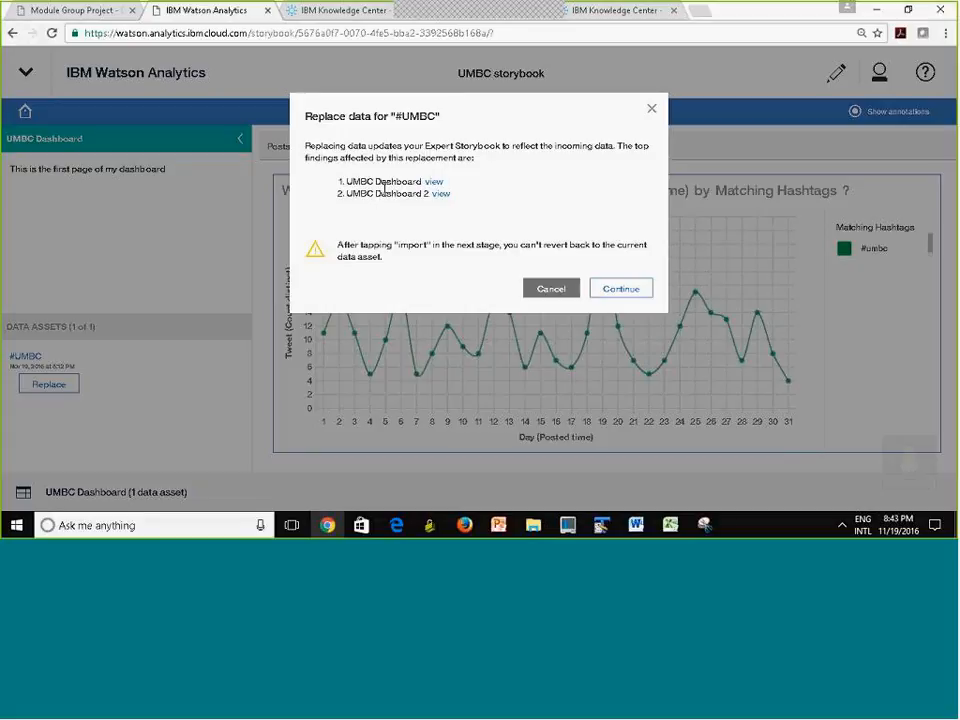
pyautogui.click(645, 289)
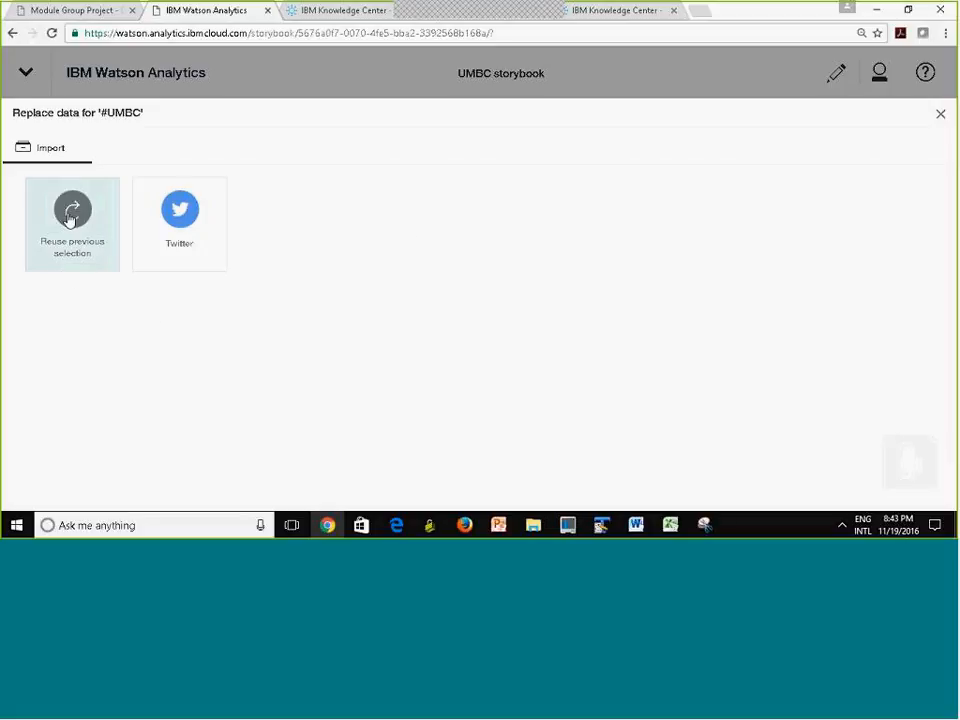
pyautogui.click(190, 231)
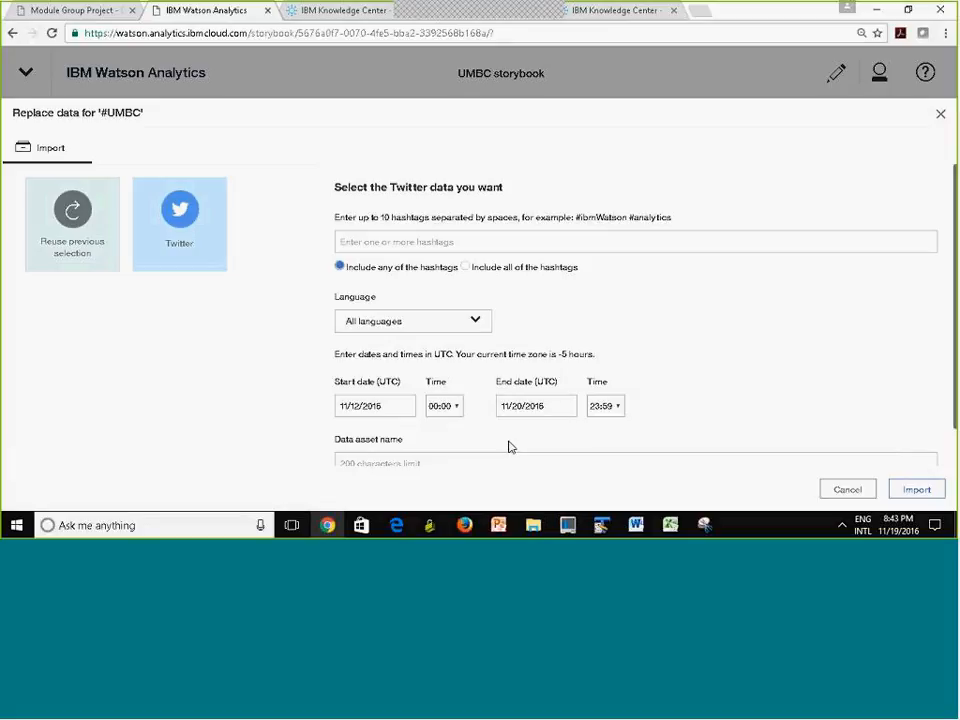
pyautogui.click(940, 114)
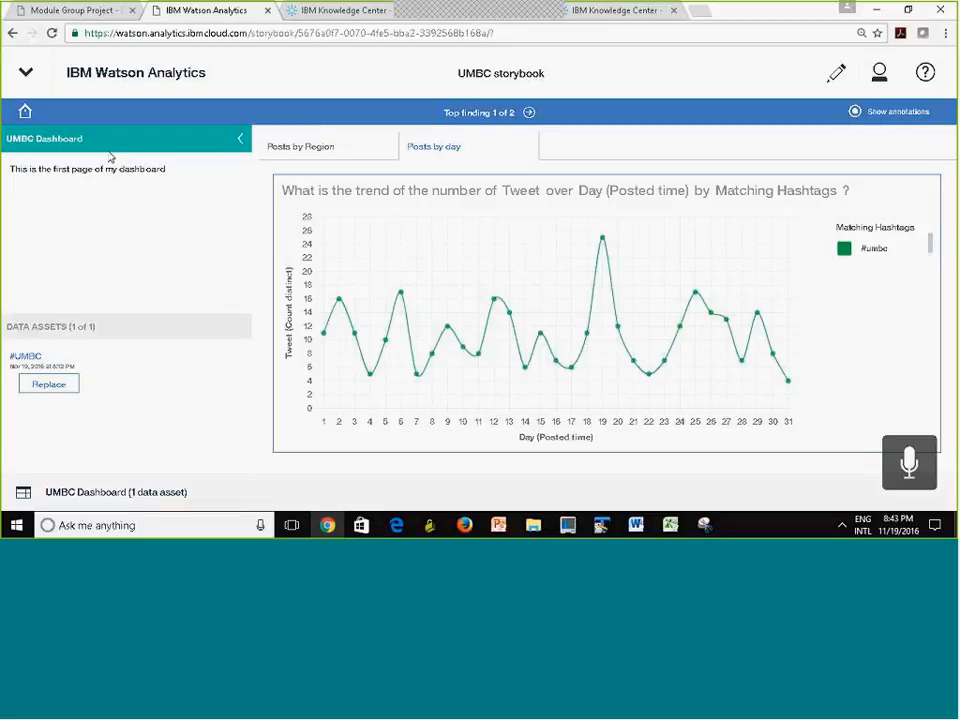
# Return to the storybook's home page and show its Ask a question section
pyautogui.click(24, 116)
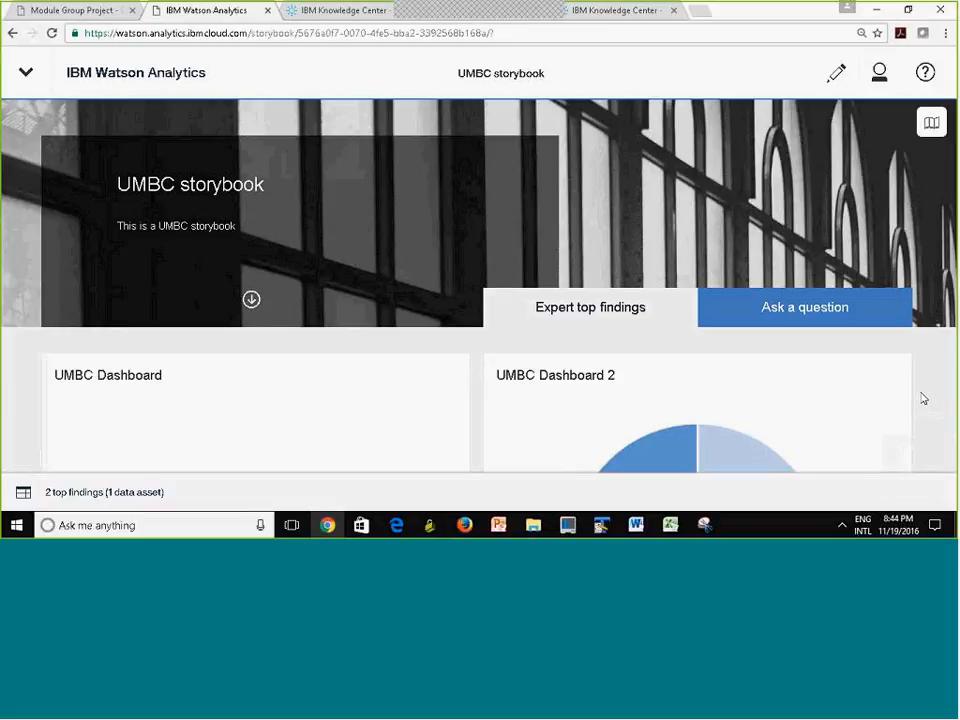
pyautogui.click(806, 317)
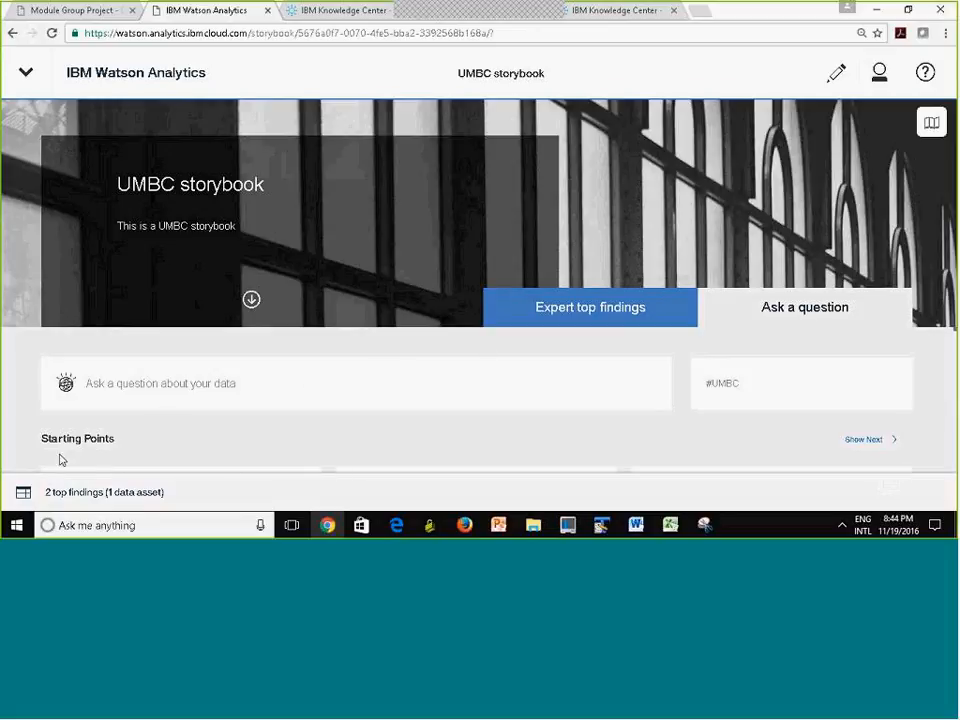
# Ask the storybook about "Sentiment" and open the starting point on the distribution of Sentiment
pyautogui.click(137, 387)
pyautogui.write('Sentiment')
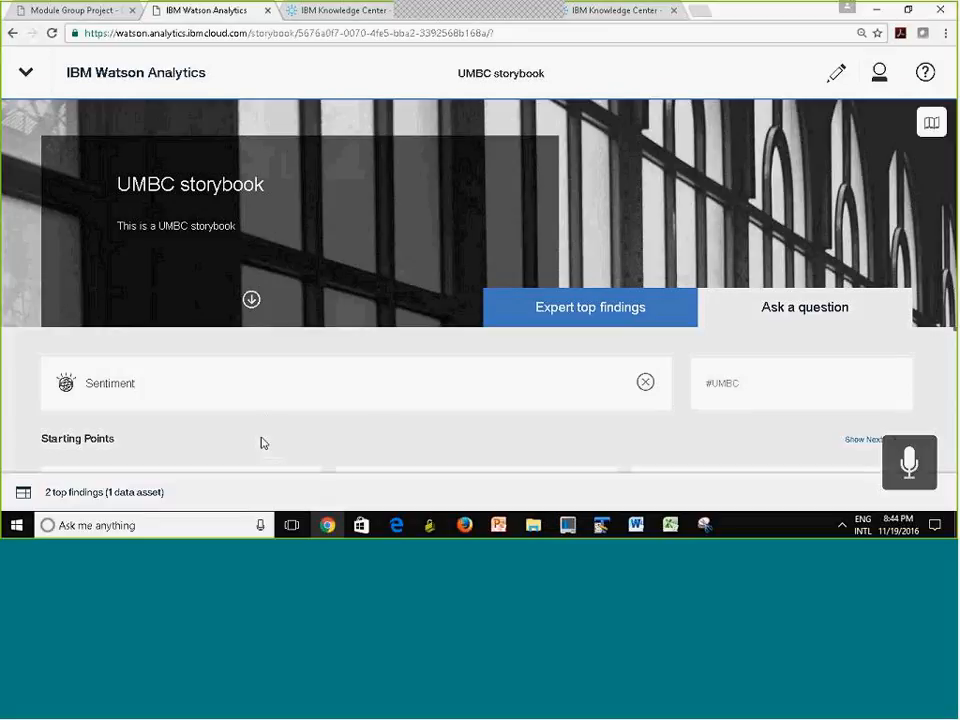
pyautogui.scroll(-3, 261, 443)
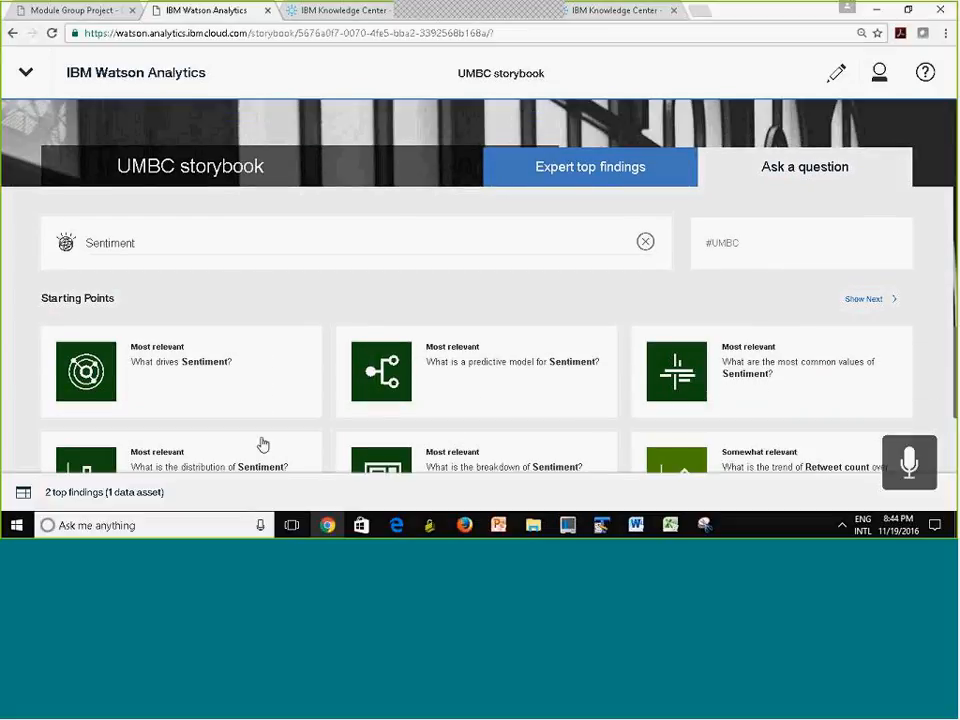
pyautogui.scroll(-2, 262, 444)
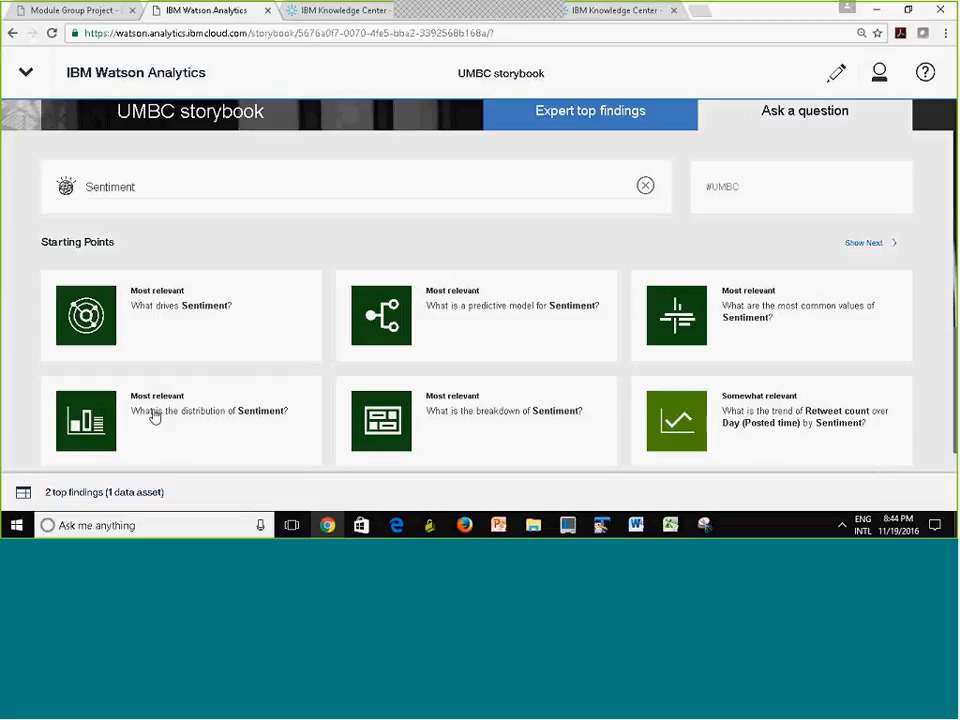
pyautogui.click(247, 419)
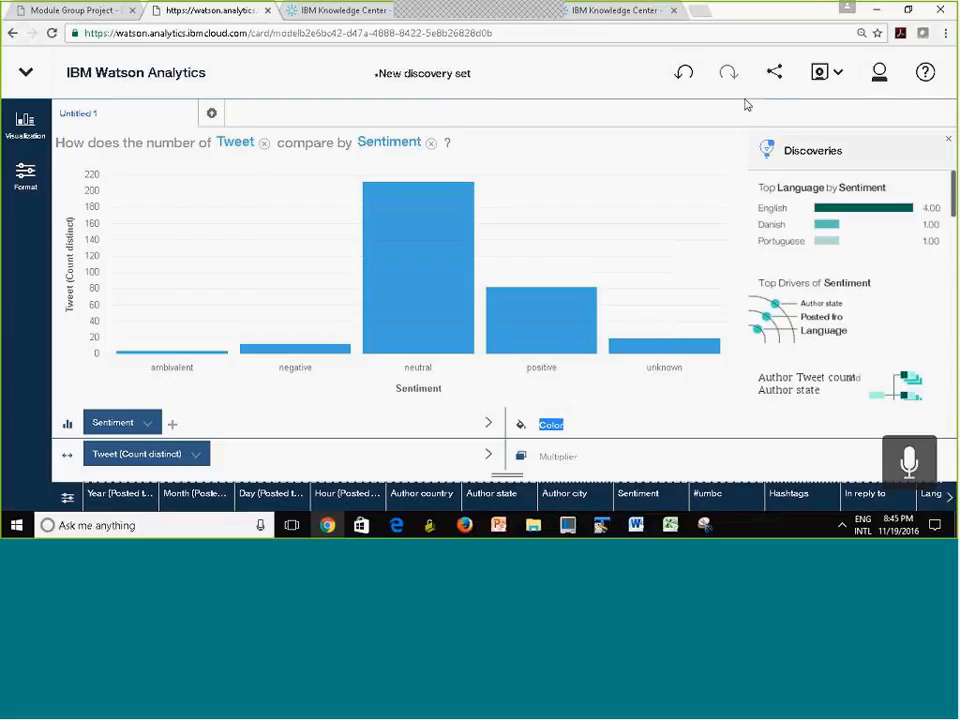
# Save the new discovery set as "Another UMBC Discovery" in the Personal folder
pyautogui.click(820, 74)
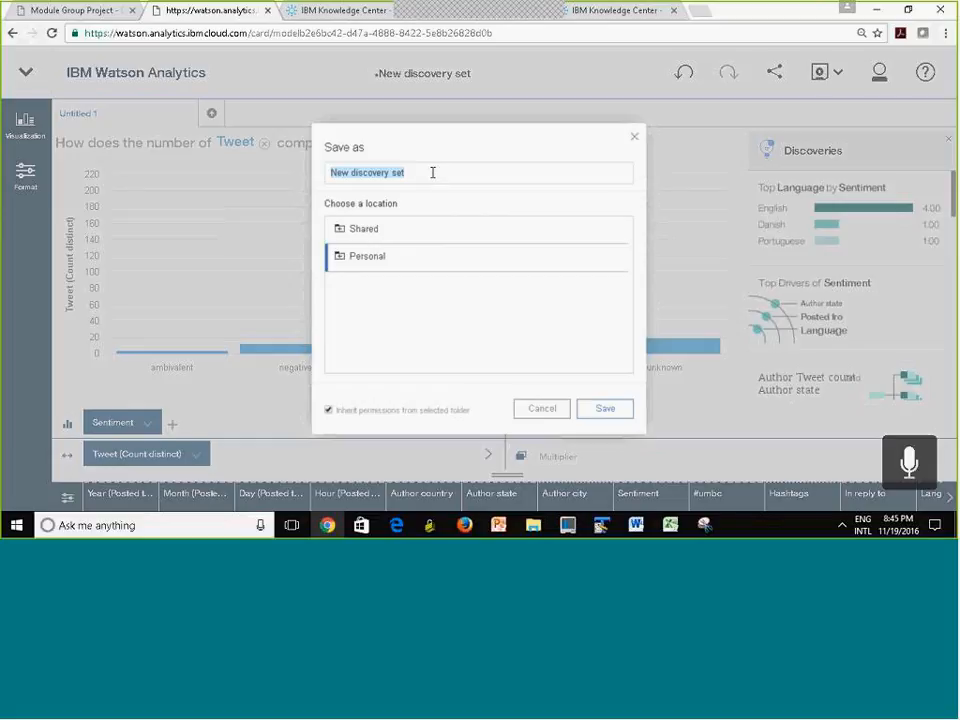
pyautogui.write('Another UMBC Discovery')
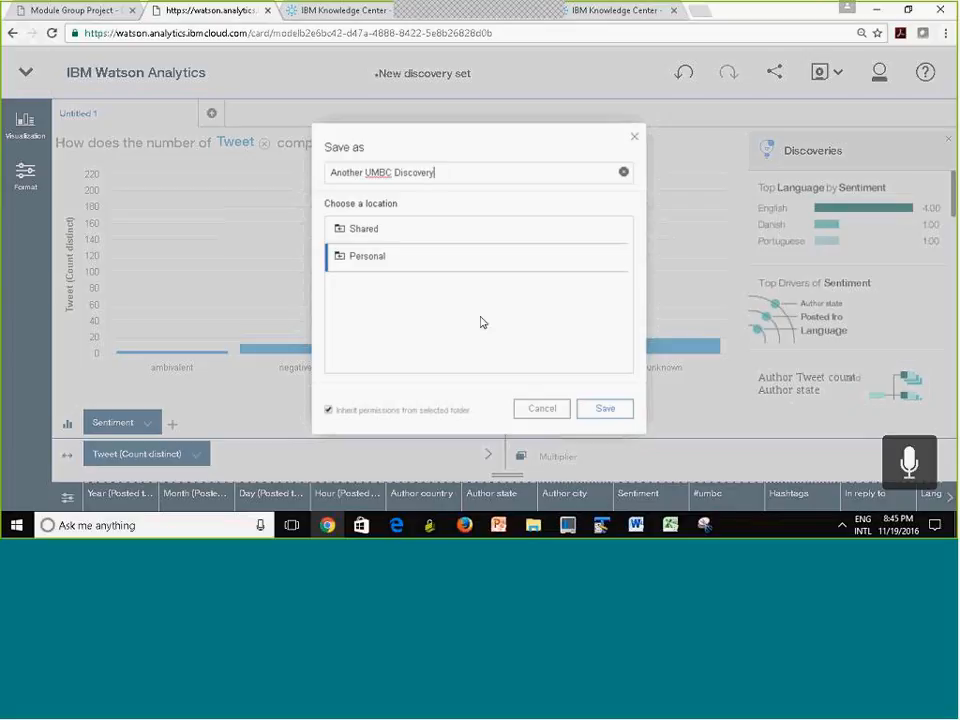
pyautogui.click(606, 410)
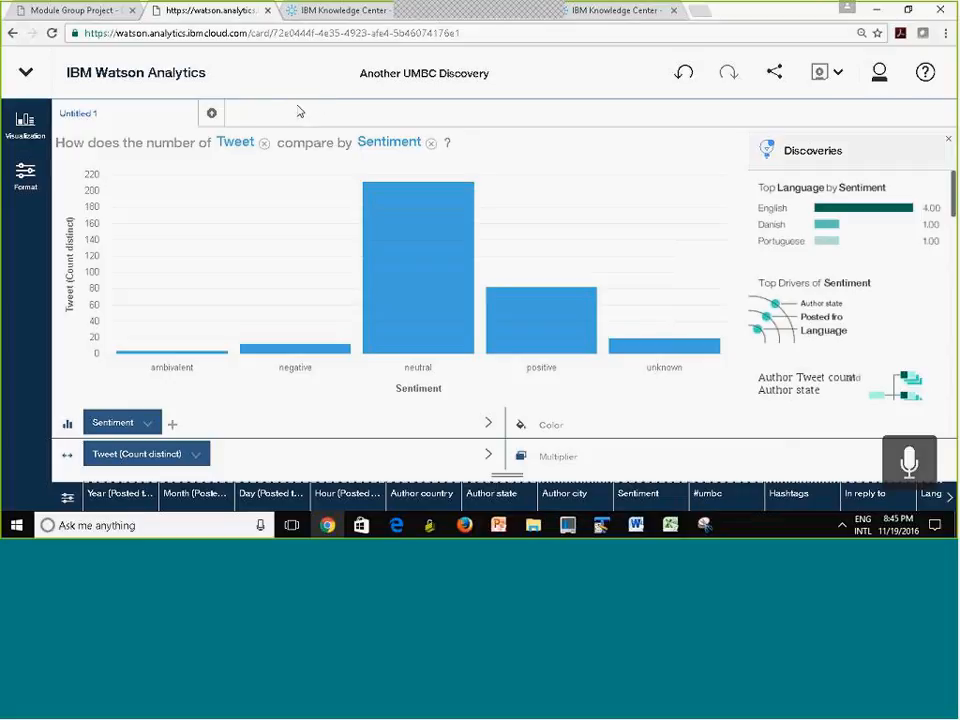
# Leave the discovery and show the Display area of the Watson Analytics home page
pyautogui.click(26, 72)
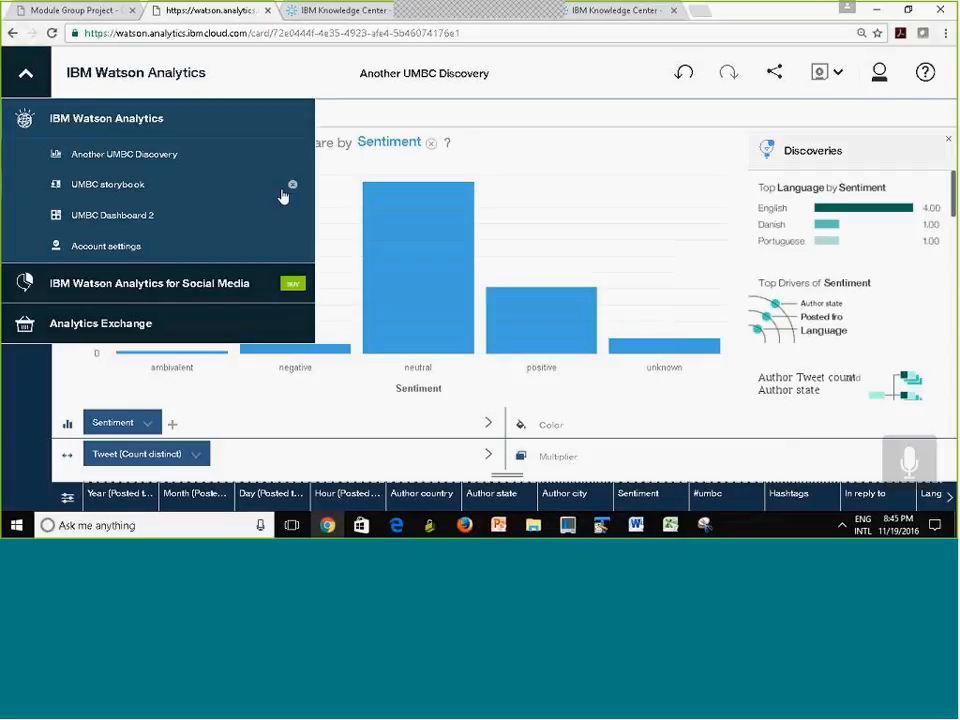
pyautogui.click(163, 117)
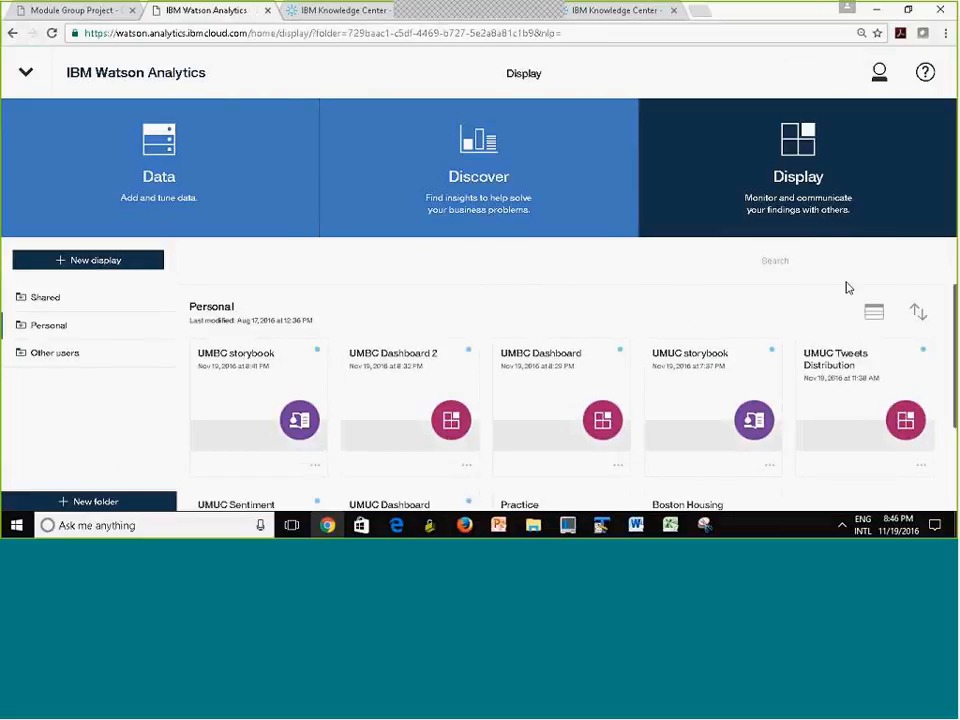
pyautogui.click(791, 202)
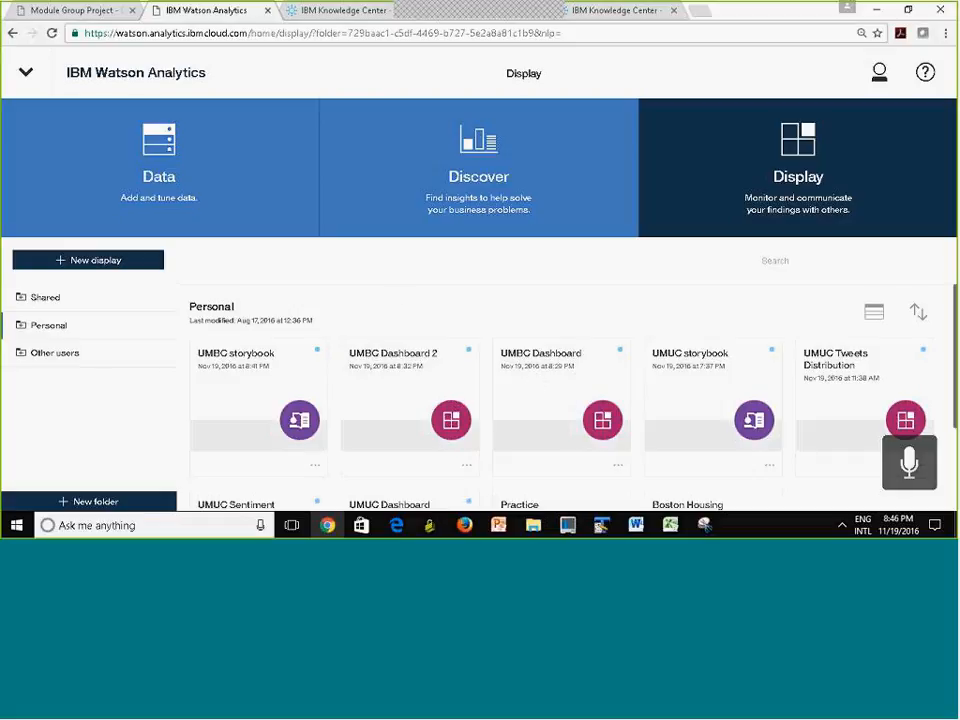
# Create a dashboard named "Another UMBC Dashboard" with the single-pane layout
pyautogui.click(74, 266)
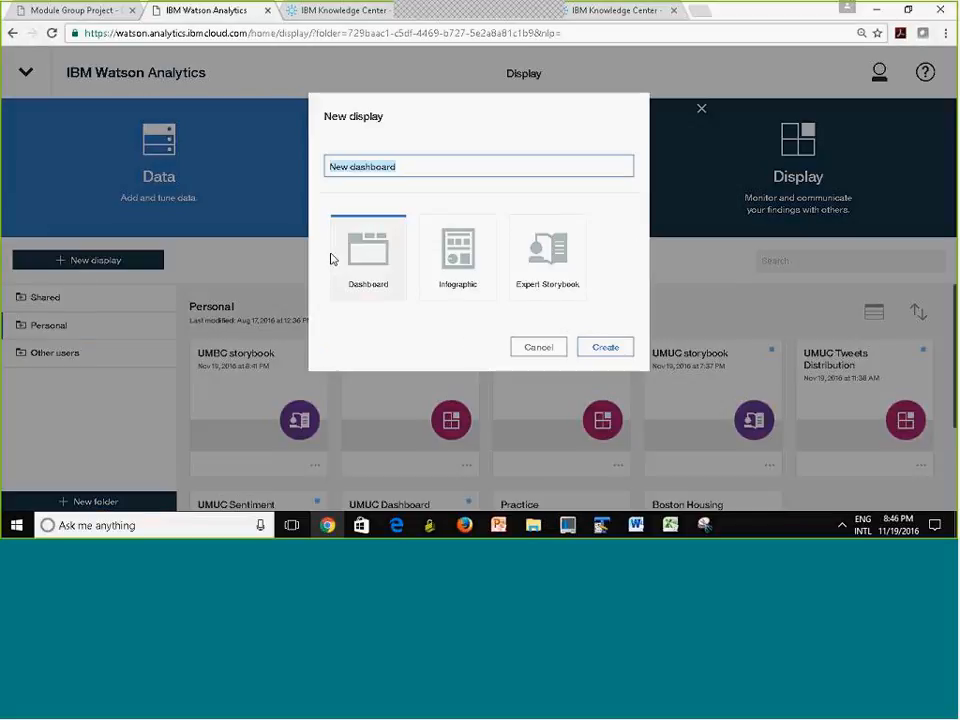
pyautogui.write('Another U')
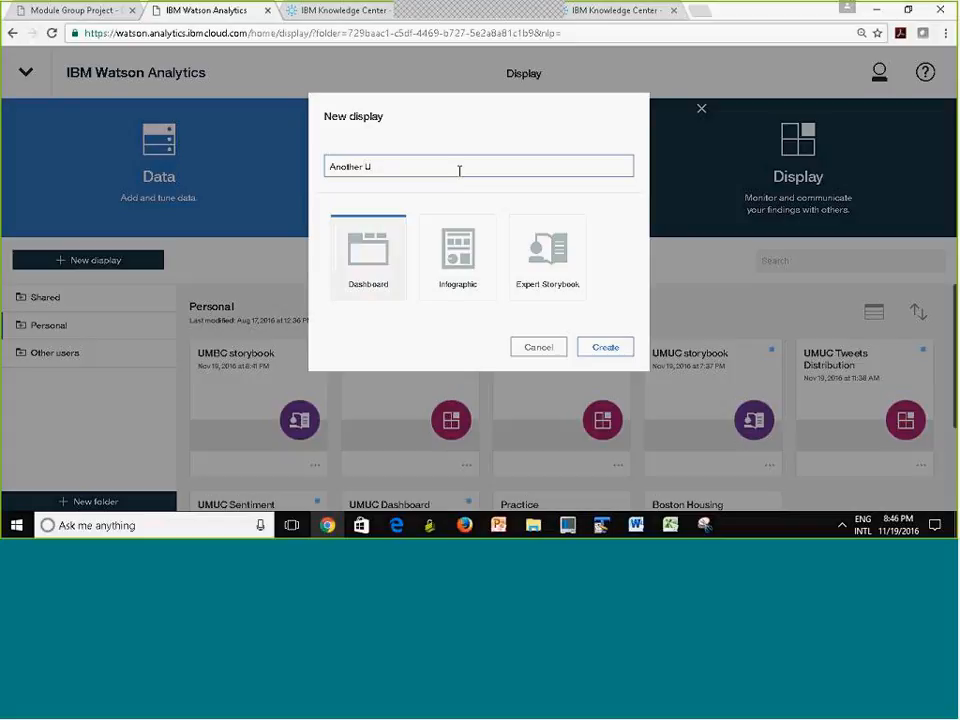
pyautogui.write('BC')
pyautogui.press('BackSpace')
pyautogui.press('BackSpace')
pyautogui.write('MB')
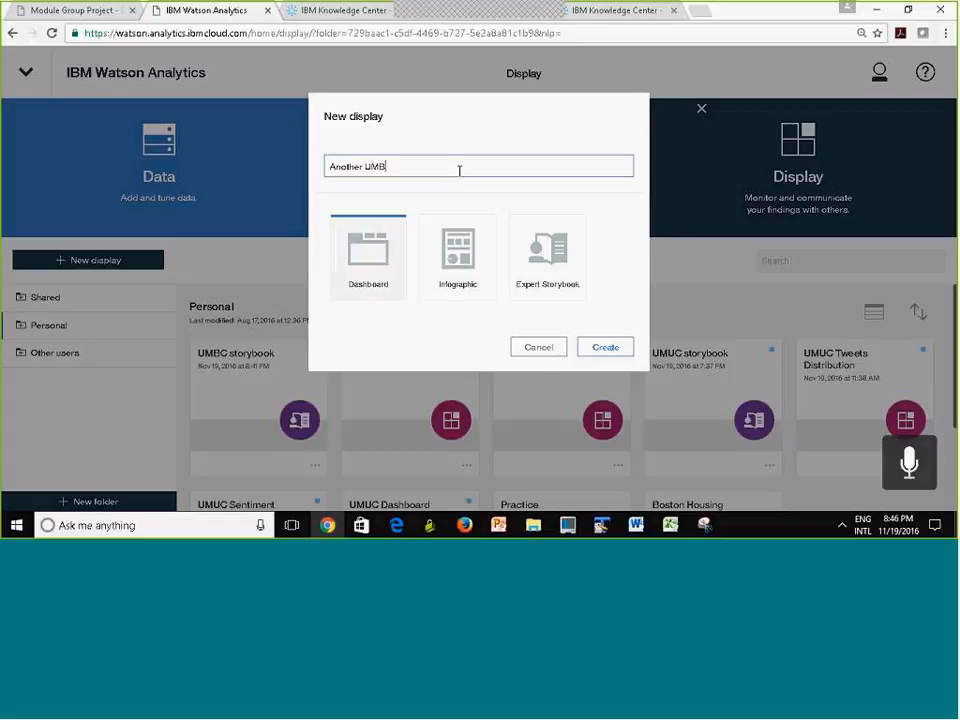
pyautogui.press('BackSpace')
pyautogui.write('BC Dashboard')
pyautogui.click(610, 353)
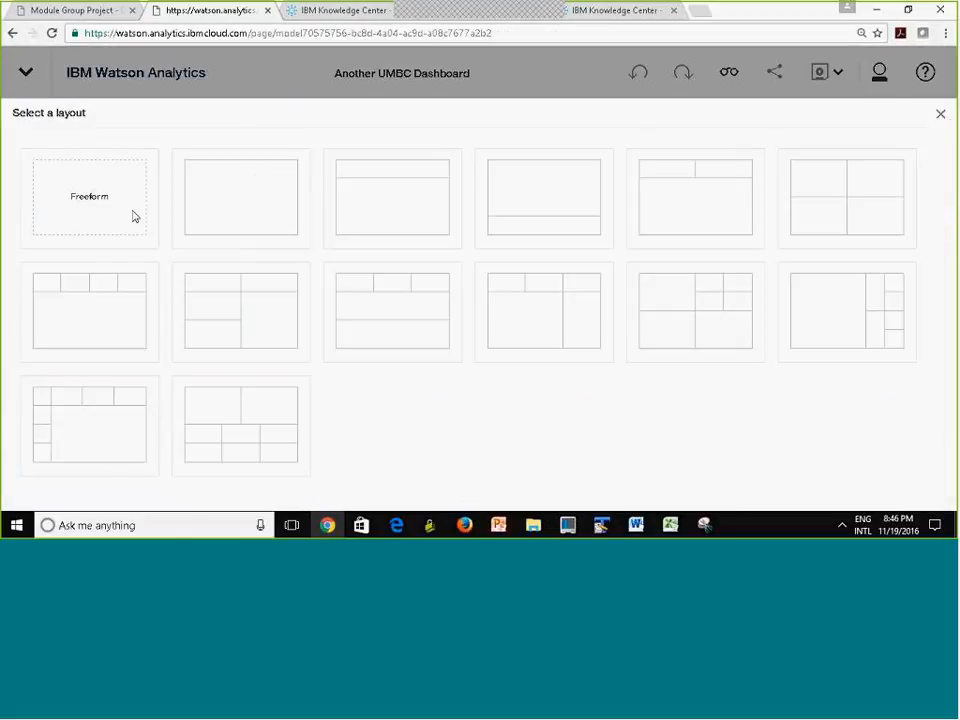
pyautogui.click(228, 217)
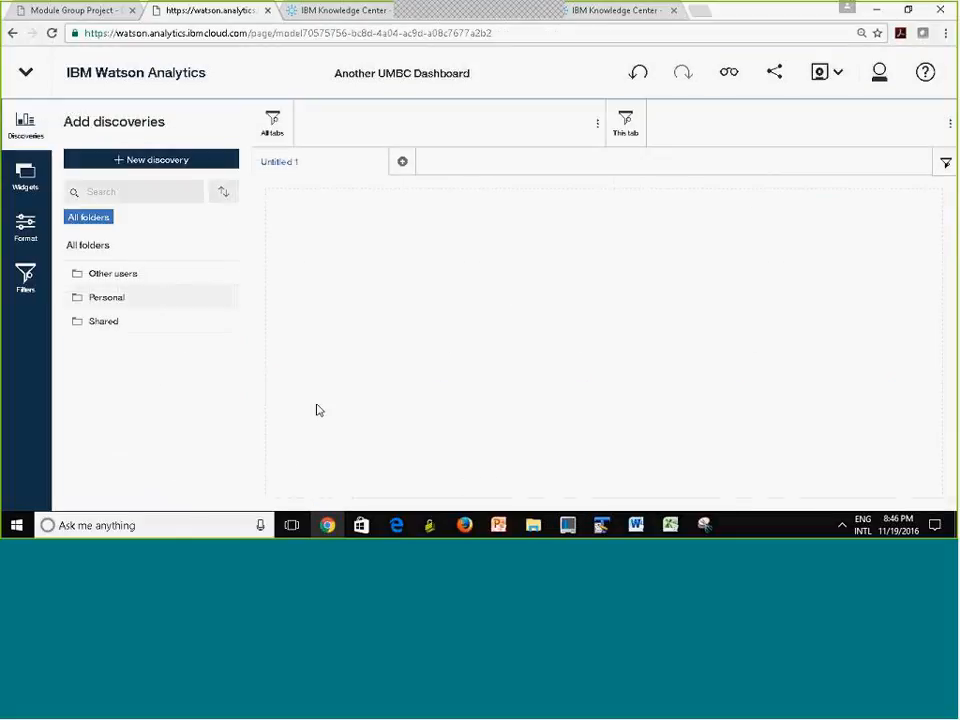
# Place the Untitled 1 chart of Another UMBC Discovery from the Personal folder into the dashboard's empty pane
pyautogui.click(103, 301)
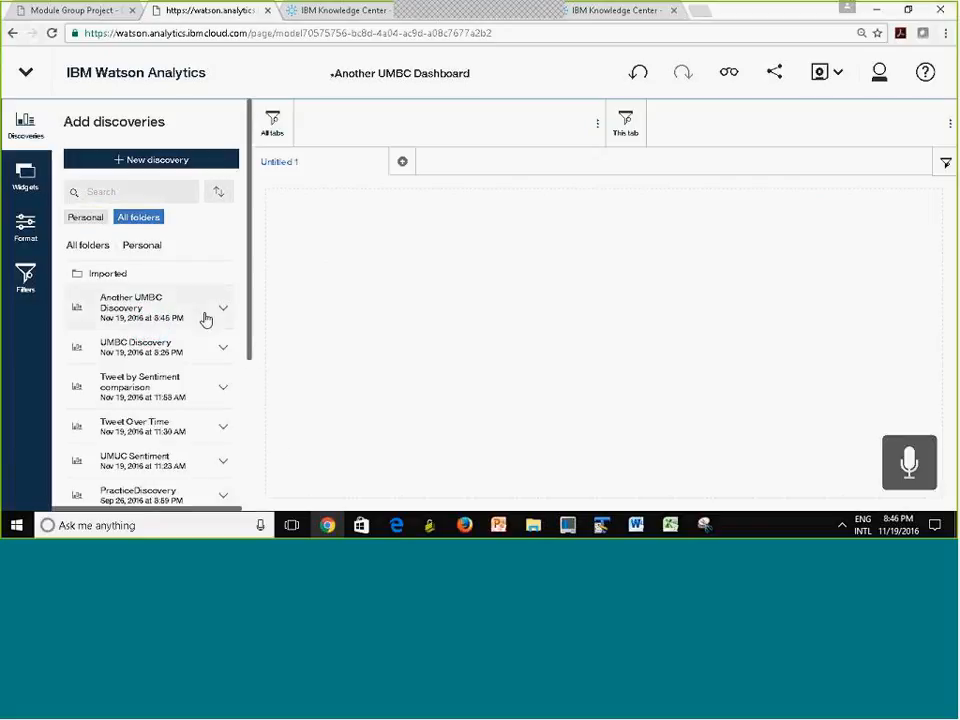
pyautogui.click(208, 313)
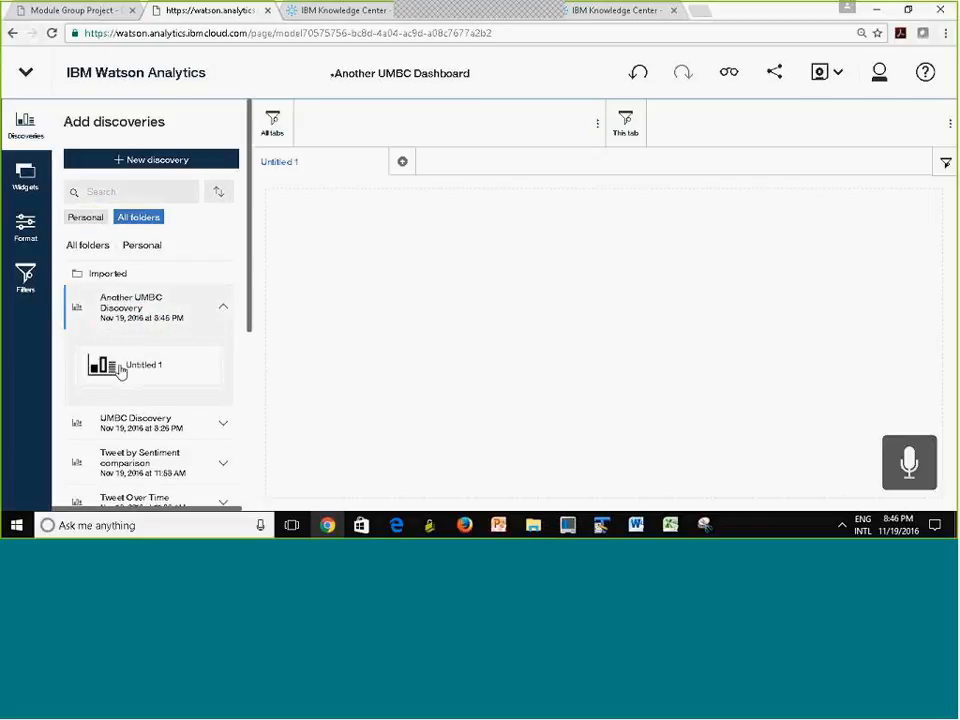
pyautogui.moveTo(119, 369); pyautogui.dragTo(596, 349)
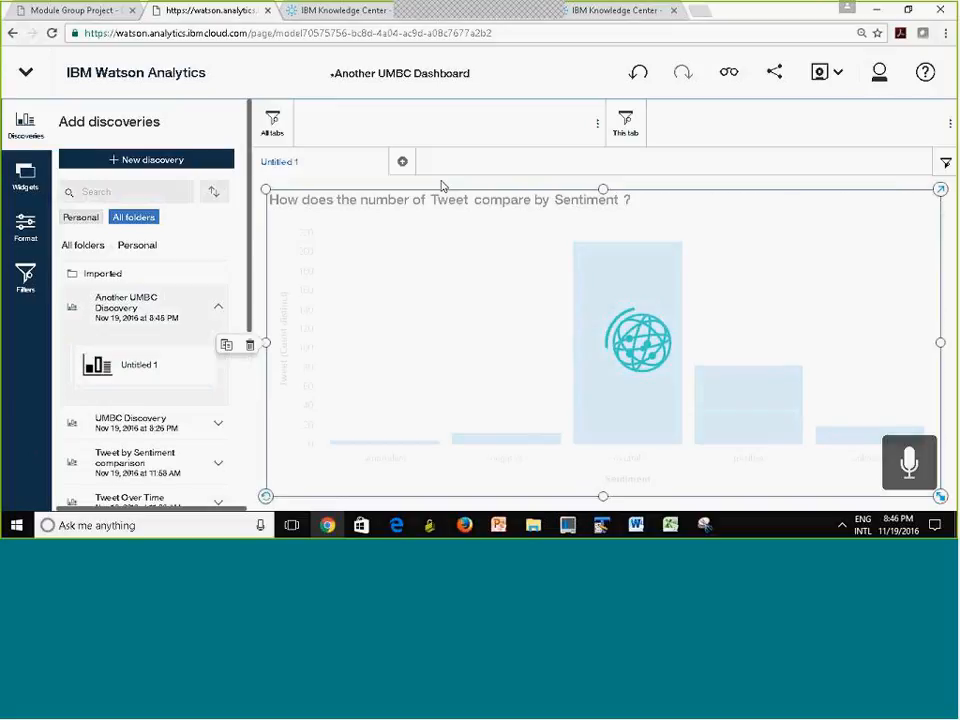
# Rename the dashboard's Untitled 1 tab as "Another Sentiment Distribution"
pyautogui.click(277, 165)
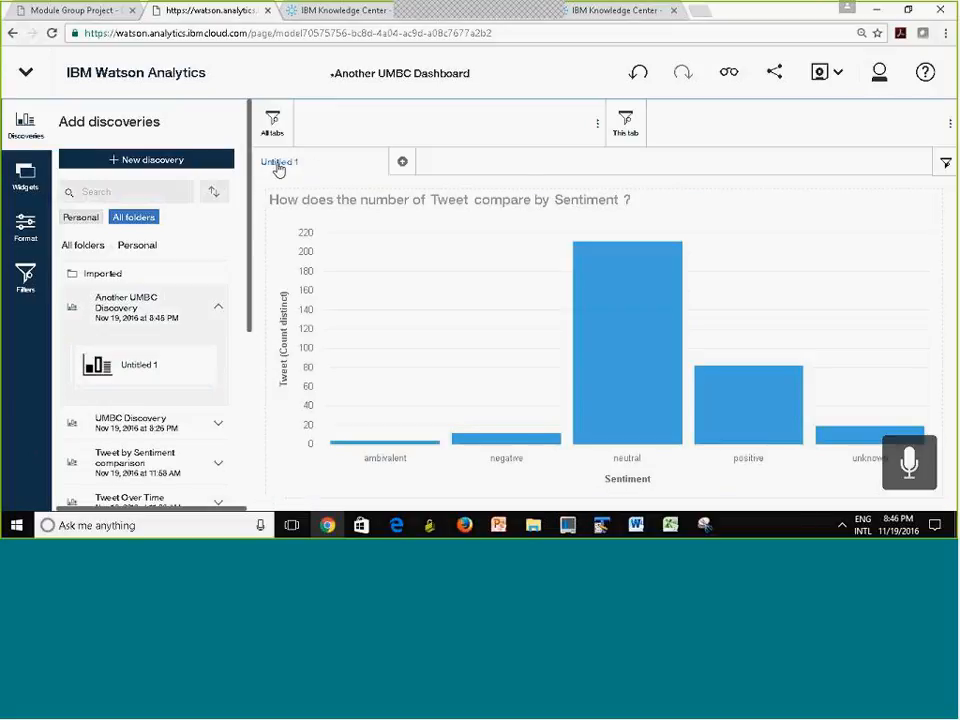
pyautogui.click(334, 193)
pyautogui.write('Another T')
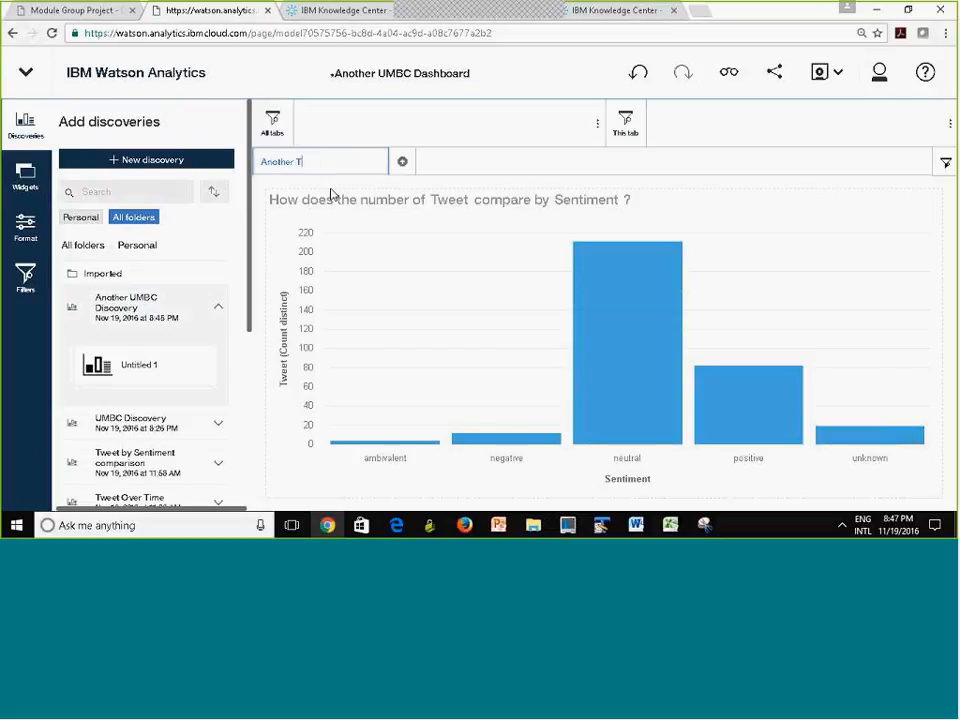
pyautogui.press('BackSpace')
pyautogui.write('Sentiment Dist')
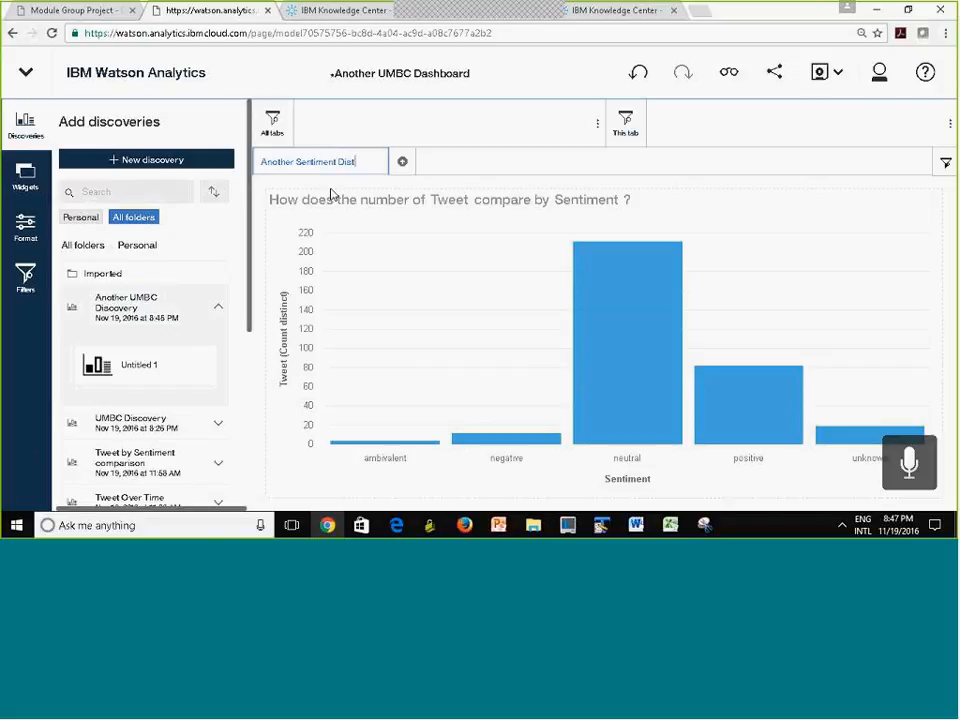
pyautogui.write('ribution')
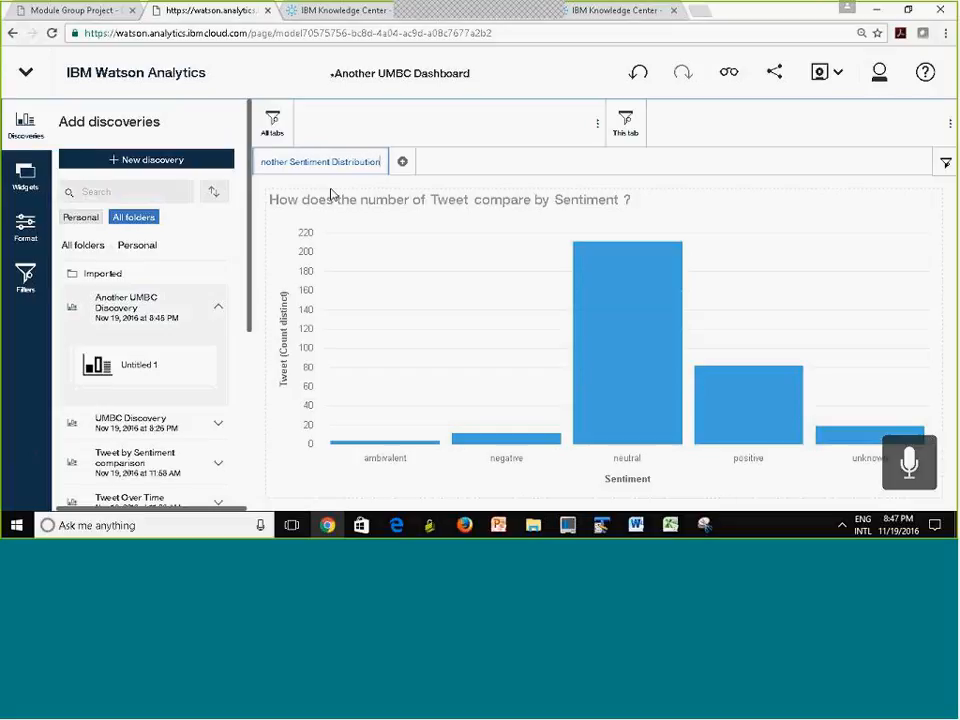
pyautogui.click(454, 180)
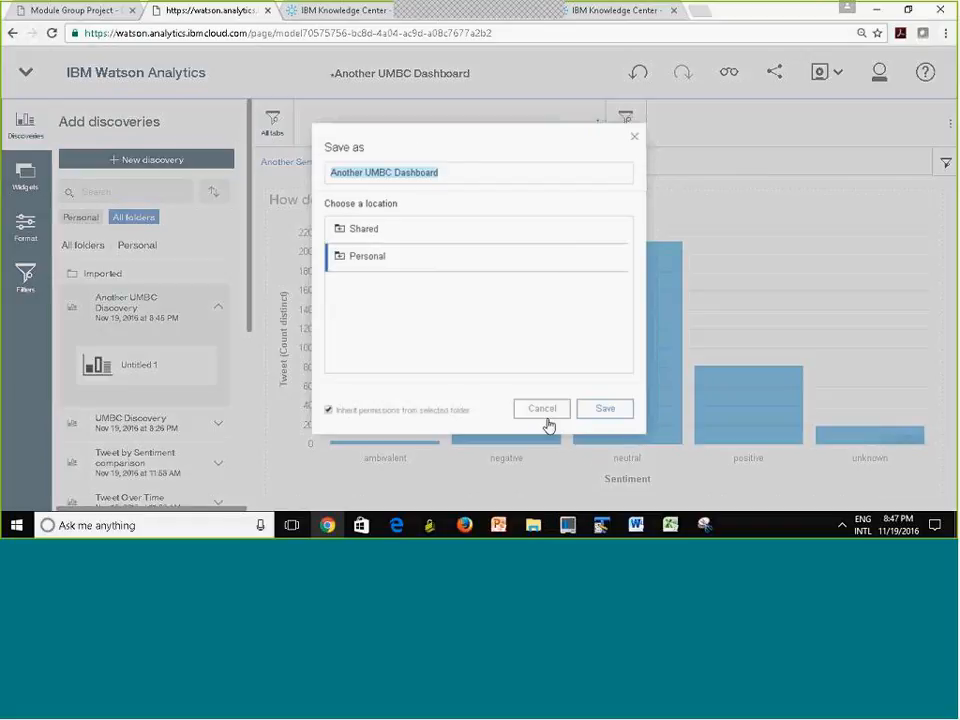
# Save Another UMBC Dashboard in the Personal folder and close it
pyautogui.click(598, 410)
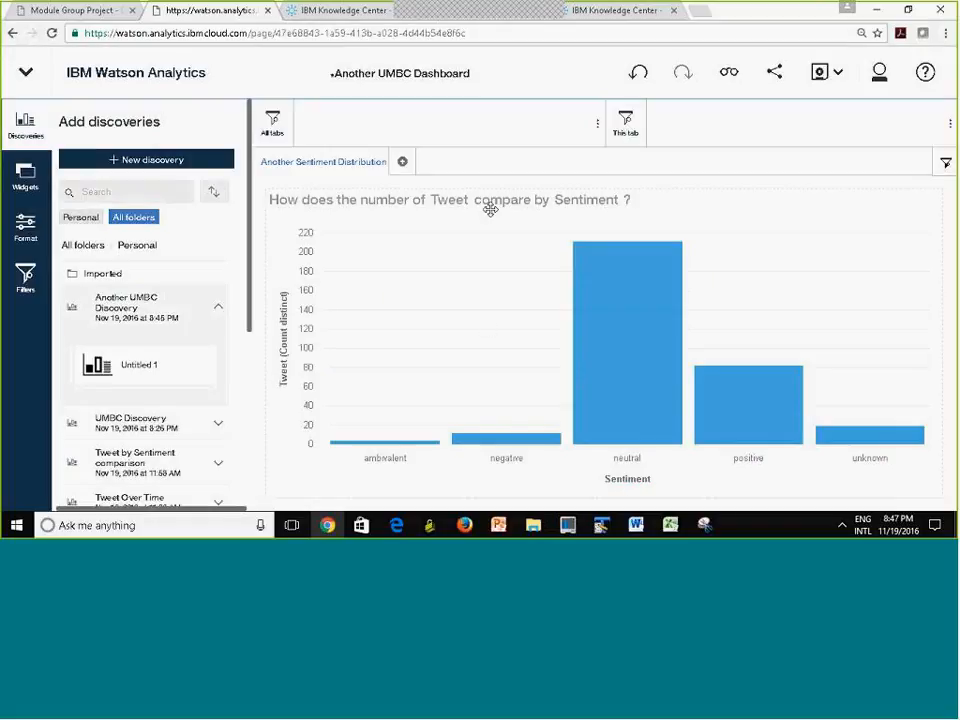
pyautogui.click(17, 86)
pyautogui.moveTo(292, 160)
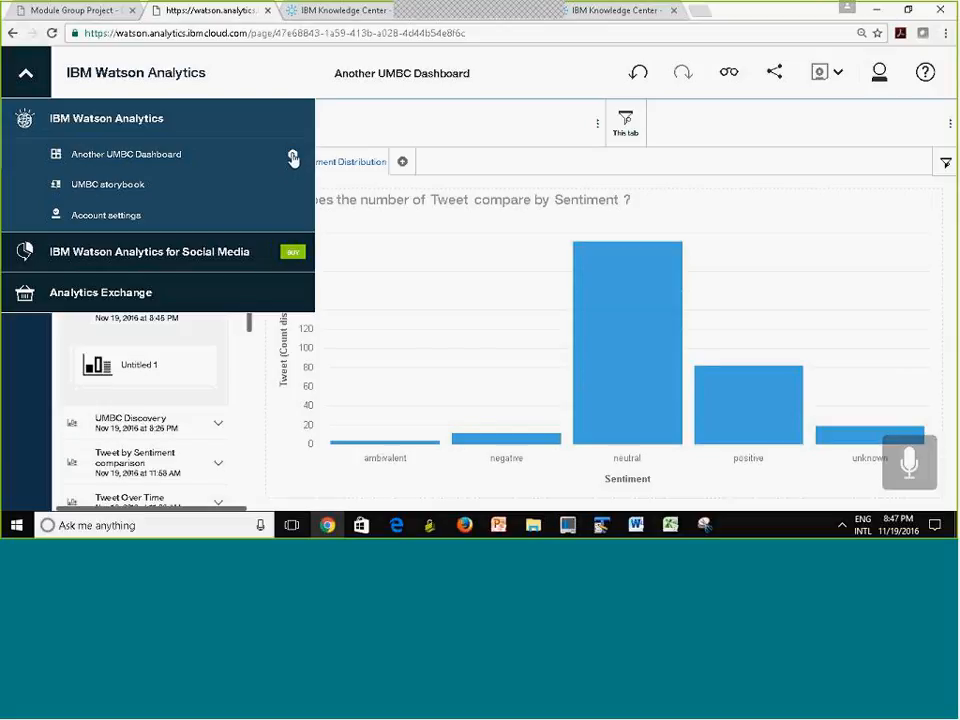
pyautogui.click(293, 158)
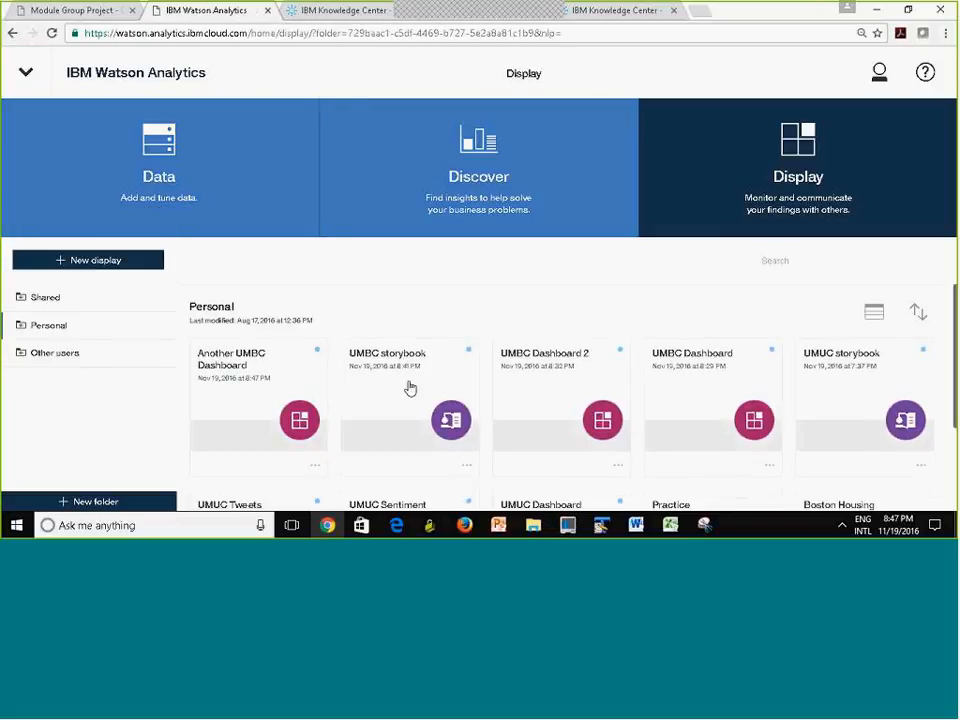
# Open the UMBC storybook from the Personal displays and switch it to edit mode
pyautogui.click(409, 388)
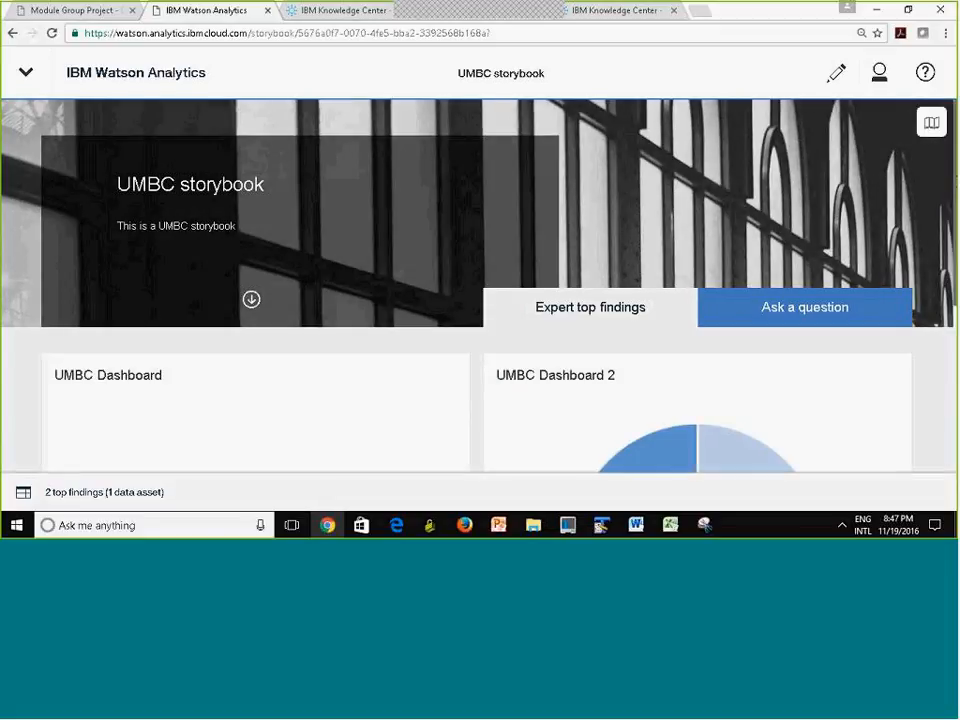
pyautogui.scroll(-1, 480, 285)
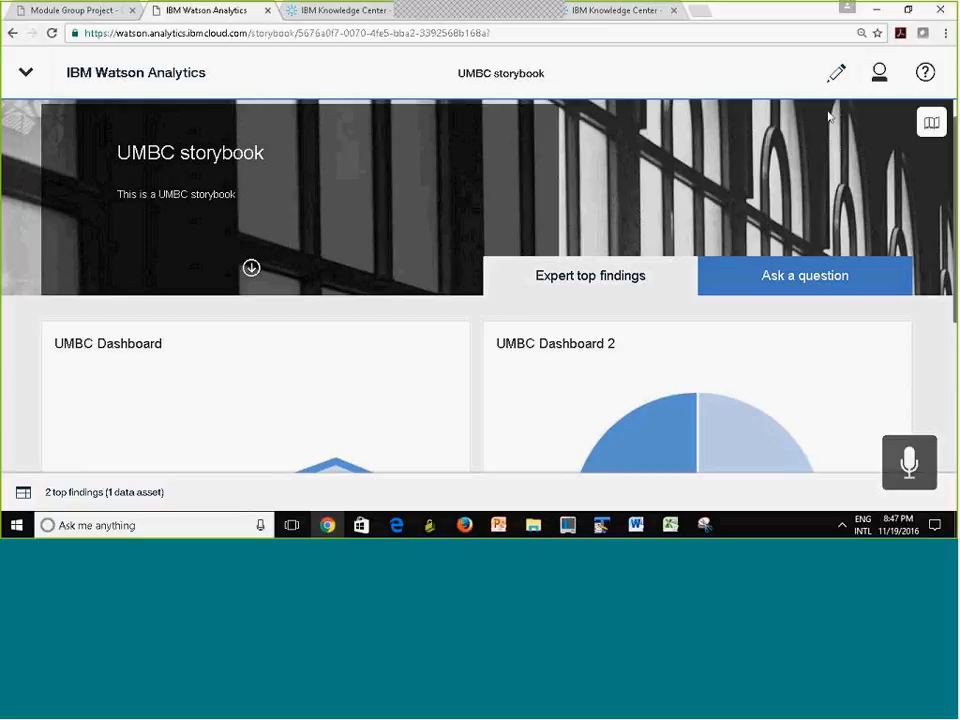
pyautogui.click(836, 74)
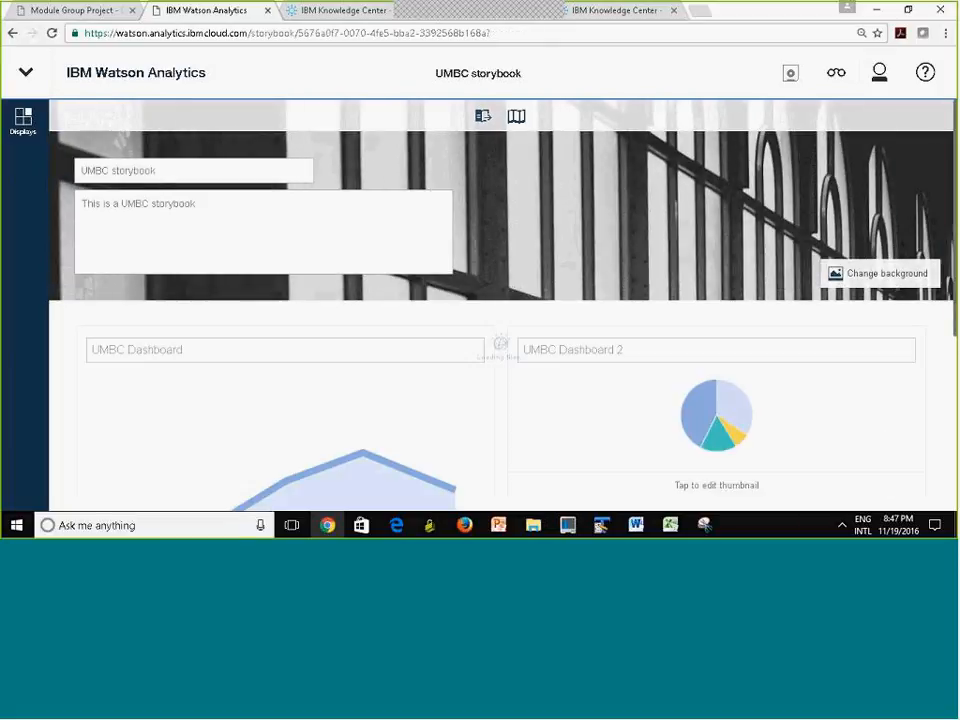
# Add Another UMBC Dashboard to the storybook as a third top finding in the empty display slot
pyautogui.scroll(-5, 500, 320)
pyautogui.scroll(-1, 500, 320)
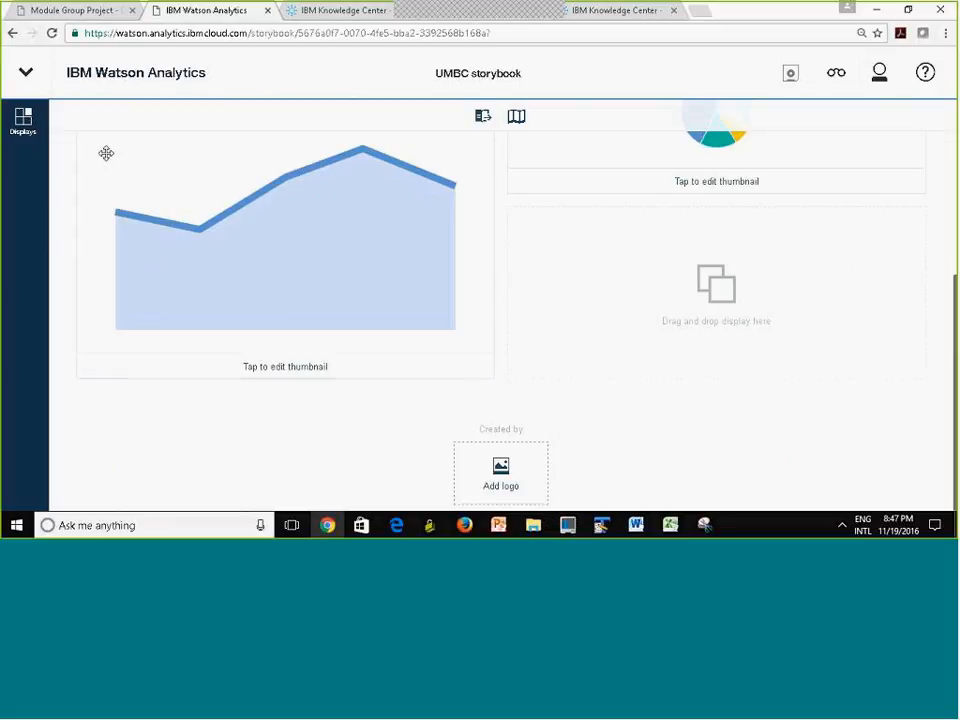
pyautogui.click(22, 120)
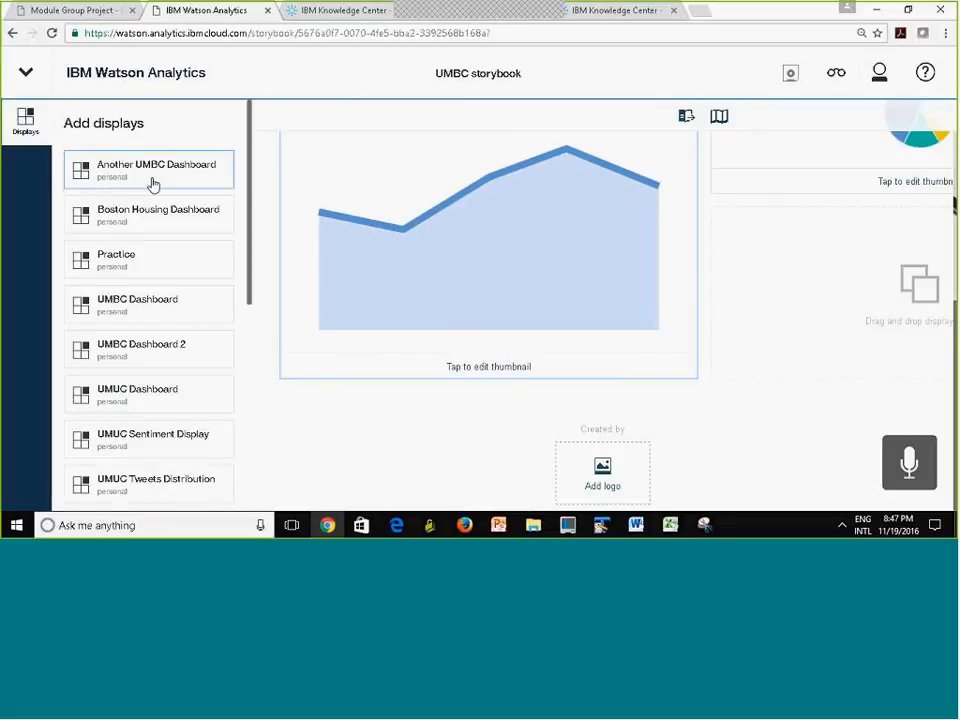
pyautogui.moveTo(120, 170); pyautogui.dragTo(909, 317)
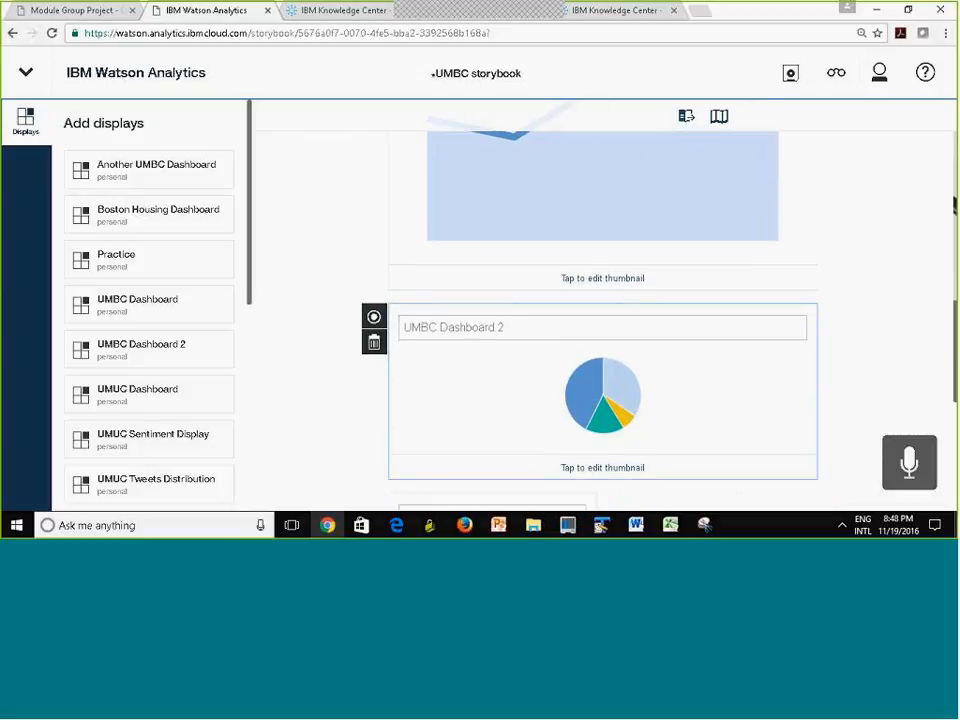
# Give the Another UMBC Dashboard finding the thumbnail of blue columns with a yellow line and save the storybook
pyautogui.moveTo(955, 430); pyautogui.dragTo(955, 480)
pyautogui.click(484, 311)
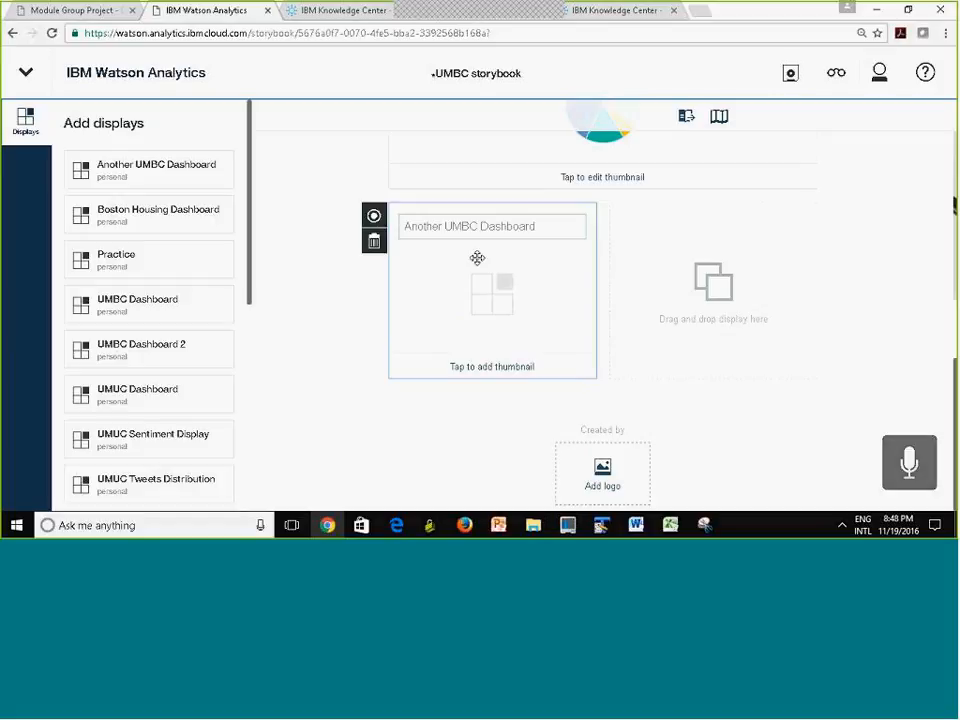
pyautogui.click(469, 369)
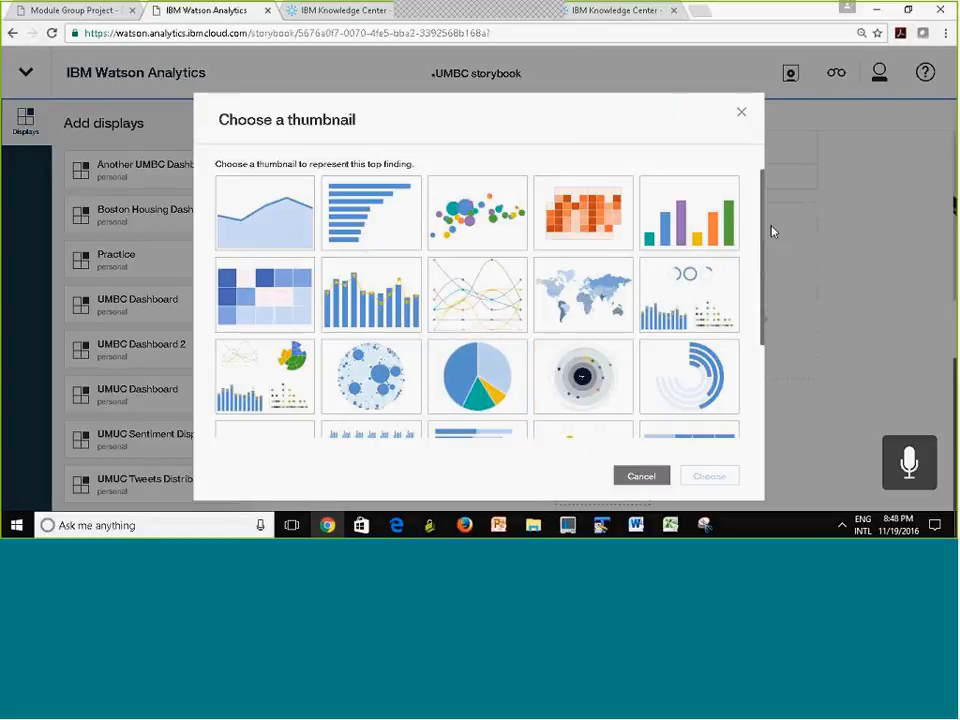
pyautogui.click(370, 297)
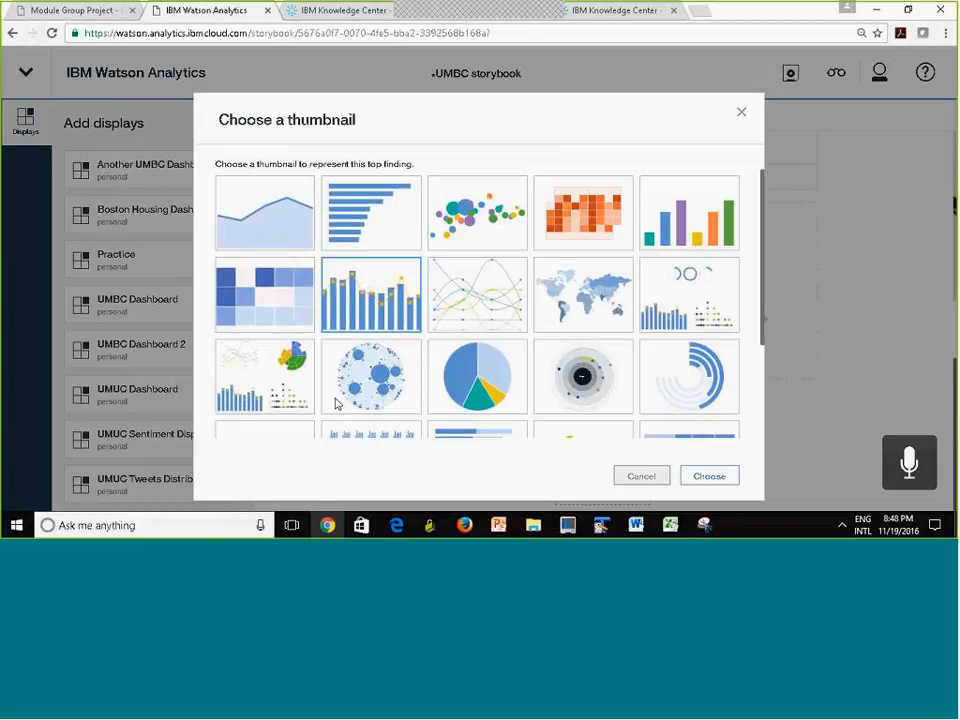
pyautogui.click(697, 484)
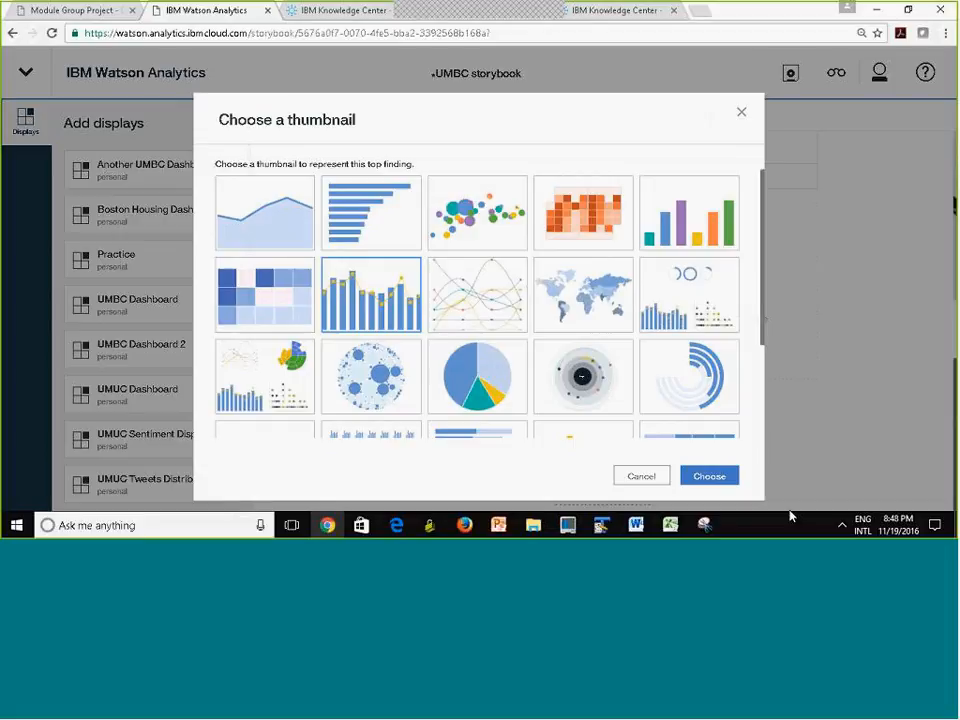
pyautogui.moveTo(955, 430)
pyautogui.mouseDown()
pyautogui.moveTo(955, 414)
pyautogui.moveTo(955, 431)
pyautogui.mouseUp()
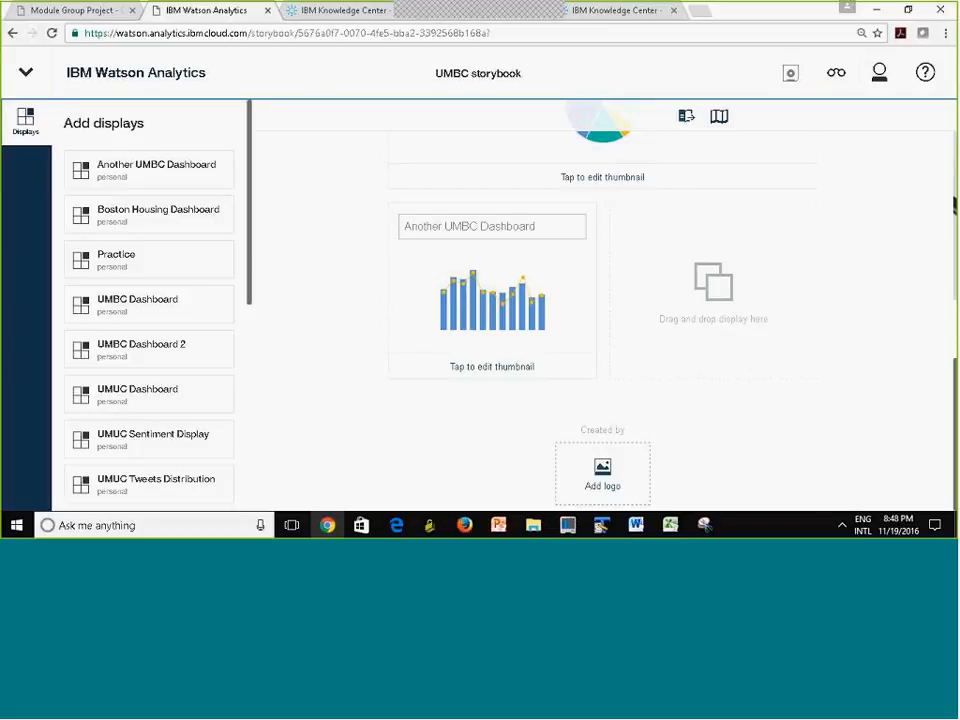
# Collapse the list of displays and close the UMBC storybook to return to the Personal displays
pyautogui.click(18, 119)
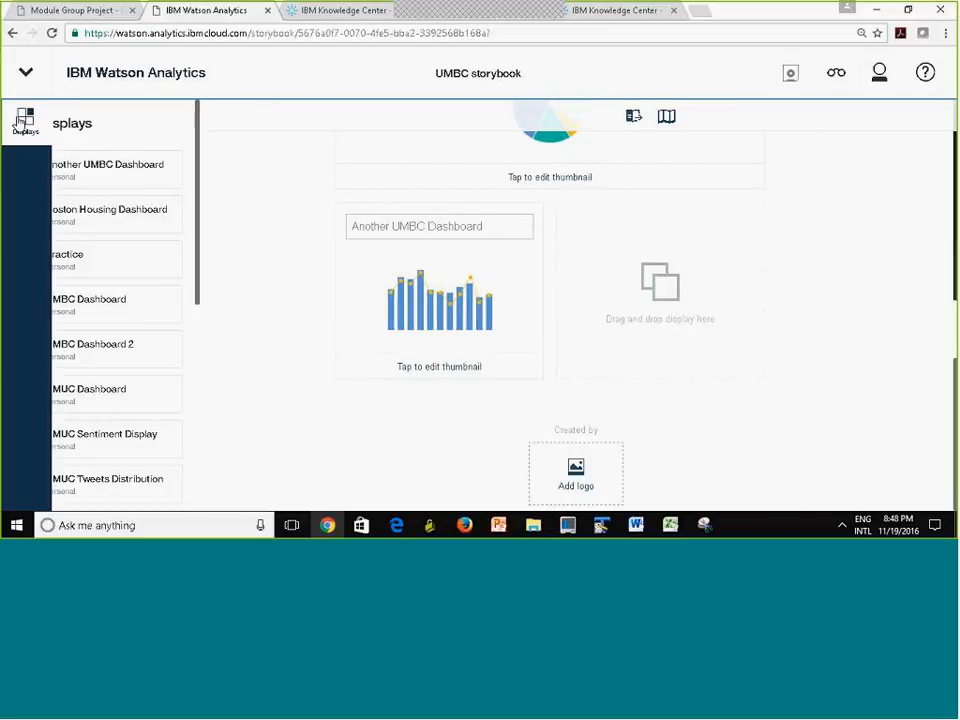
pyautogui.click(29, 70)
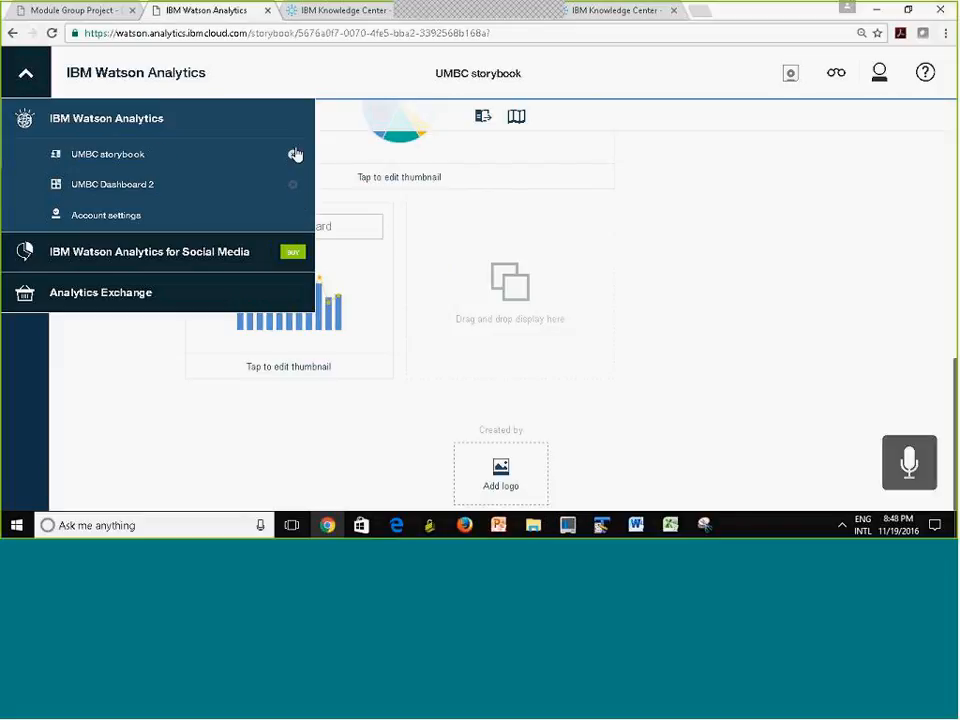
pyautogui.click(293, 158)
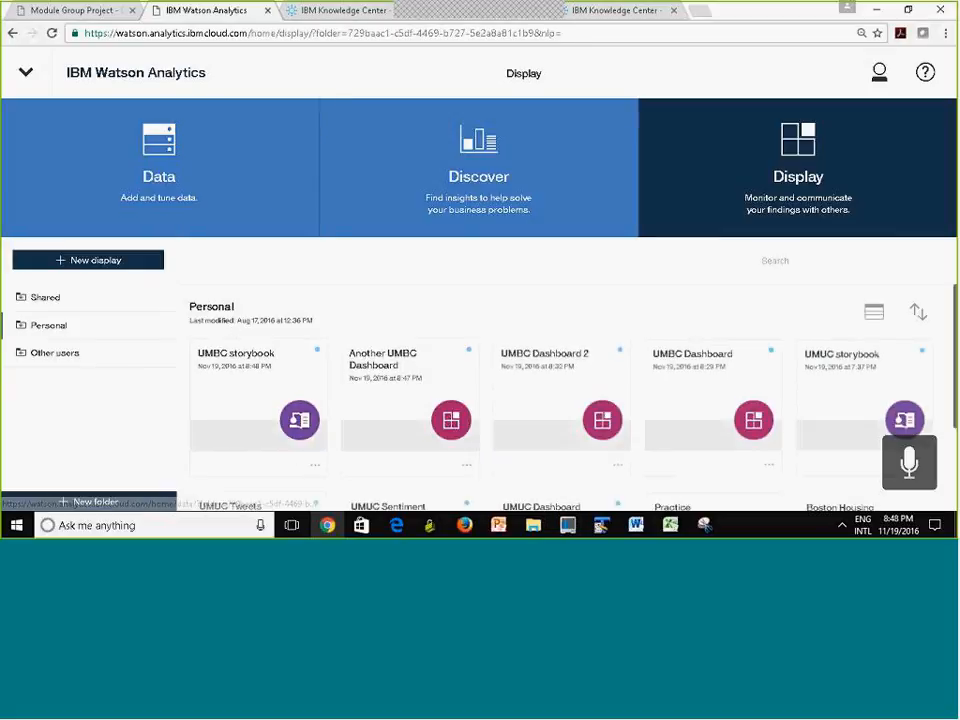
# Open the UMUC storybook from the Personal displays and review its cover, top findings and creator logo
pyautogui.click(857, 387)
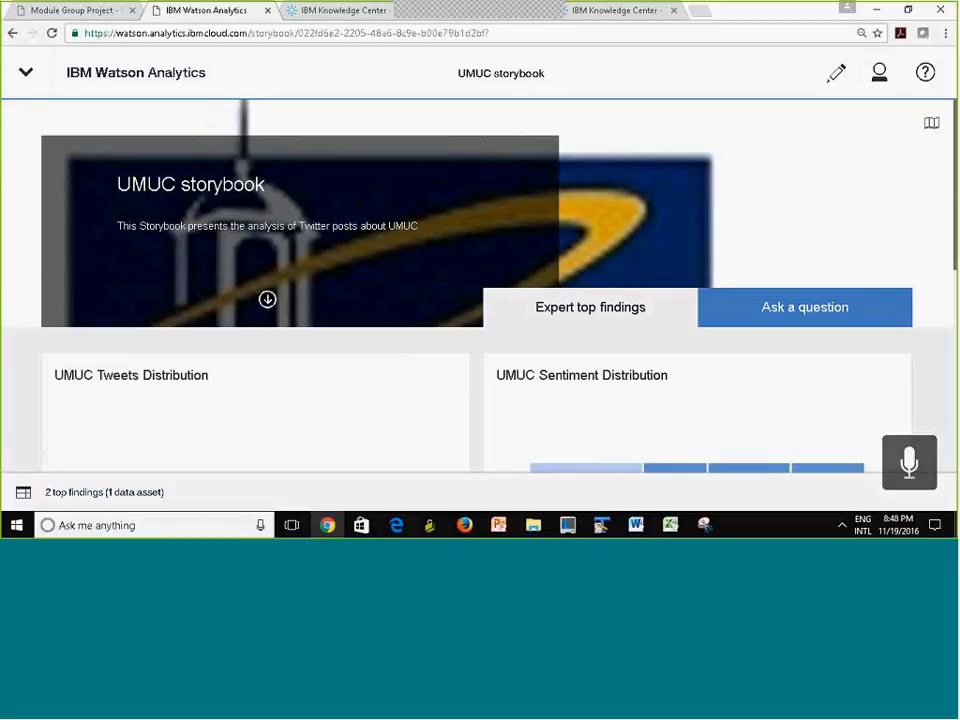
pyautogui.scroll(-5, 480, 290)
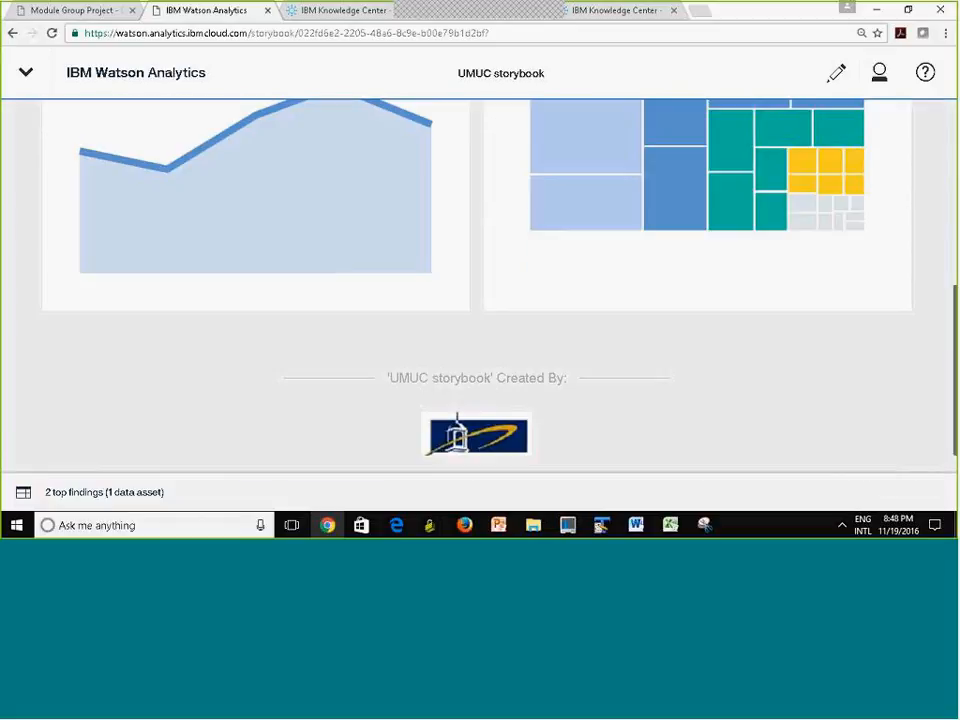
pyautogui.scroll(-1, 606, 416)
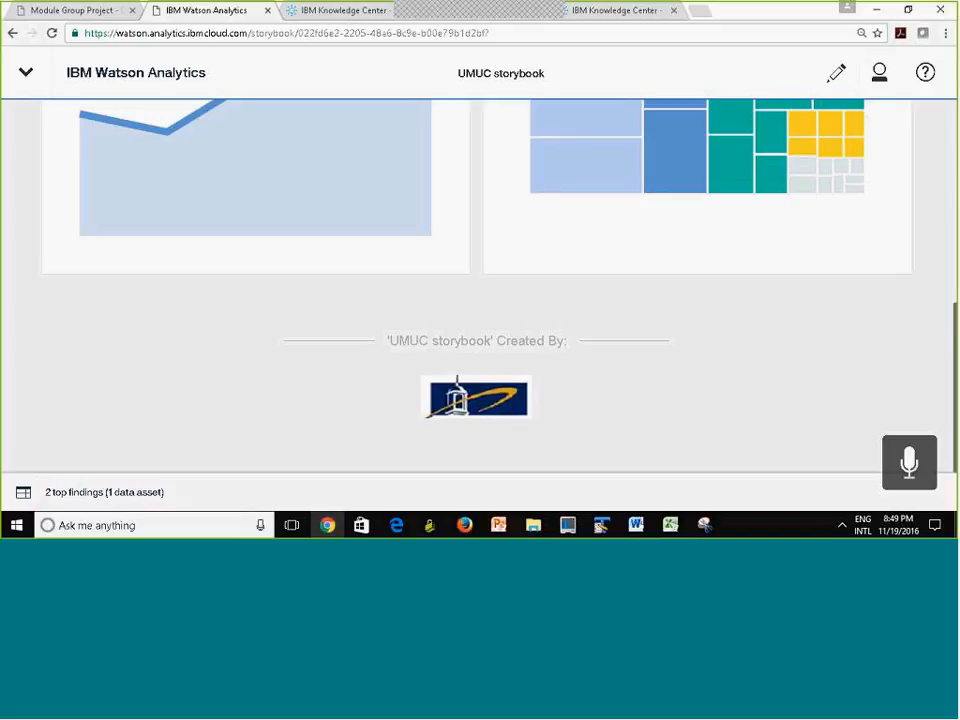
pyautogui.moveTo(955, 310); pyautogui.dragTo(955, 105)
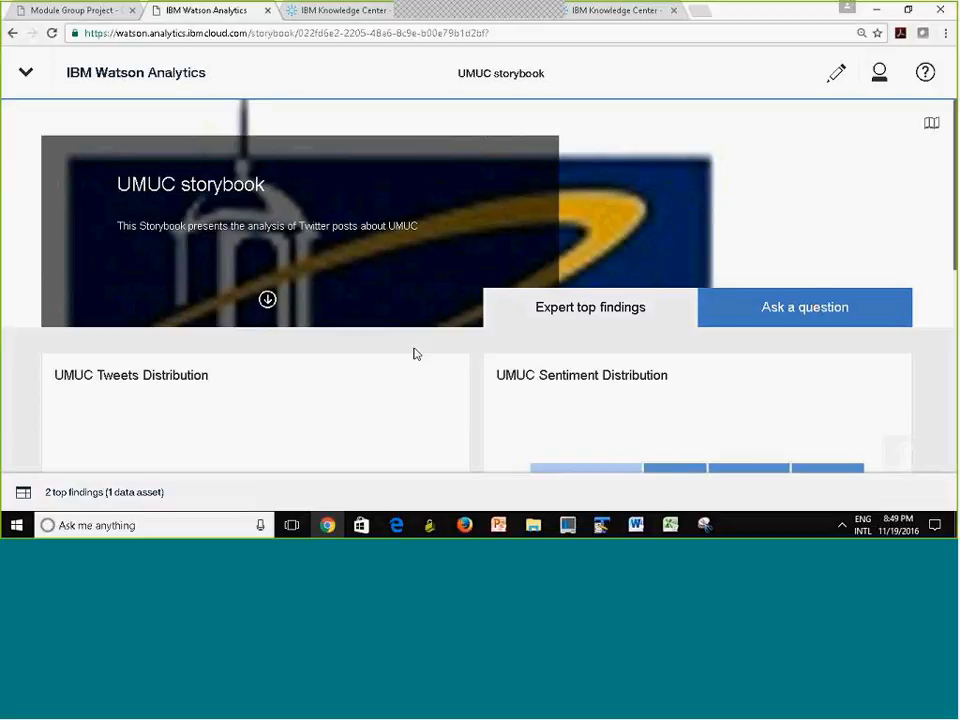
# Examine the Tweets Distribution and Sentiment Distribution findings, including the positive block of the sentiment breakdown, and return to the first finding
pyautogui.click(232, 400)
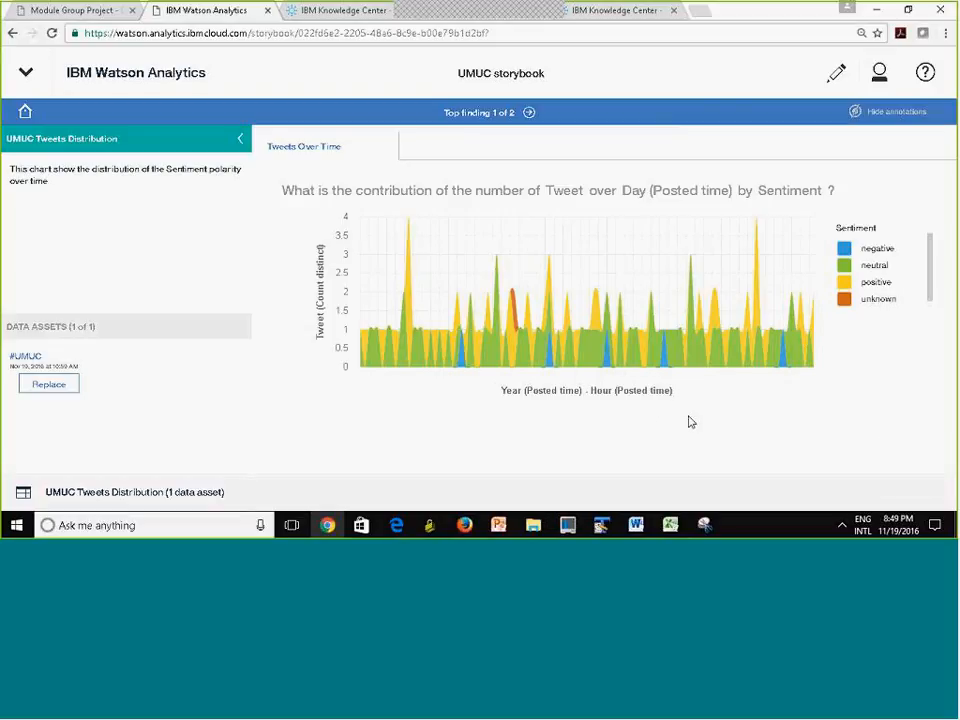
pyautogui.click(530, 113)
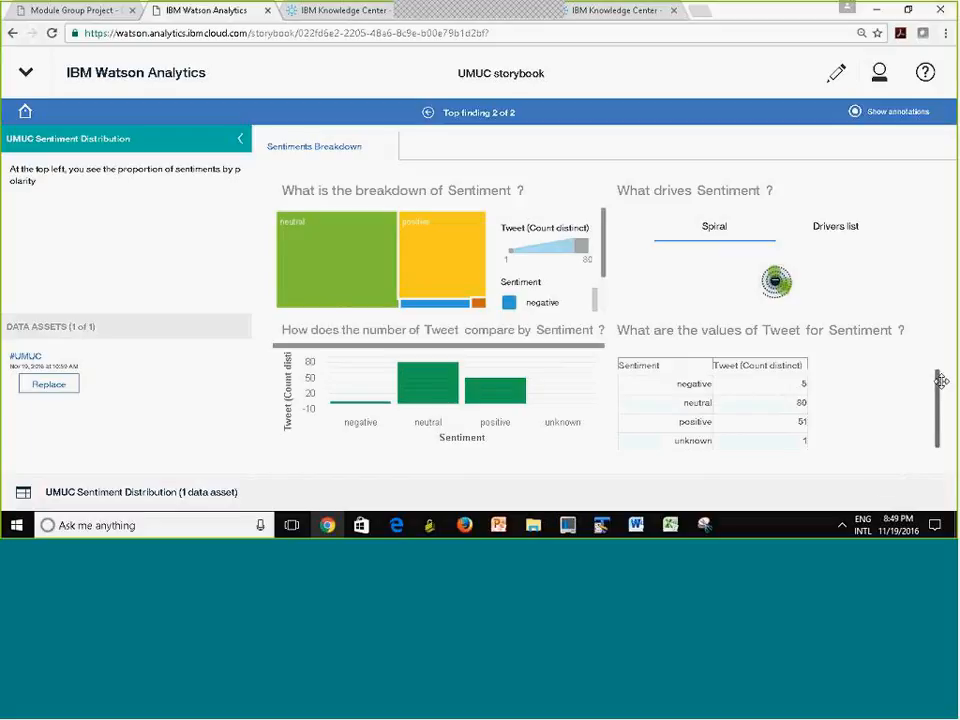
pyautogui.moveTo(938, 398); pyautogui.dragTo(938, 402)
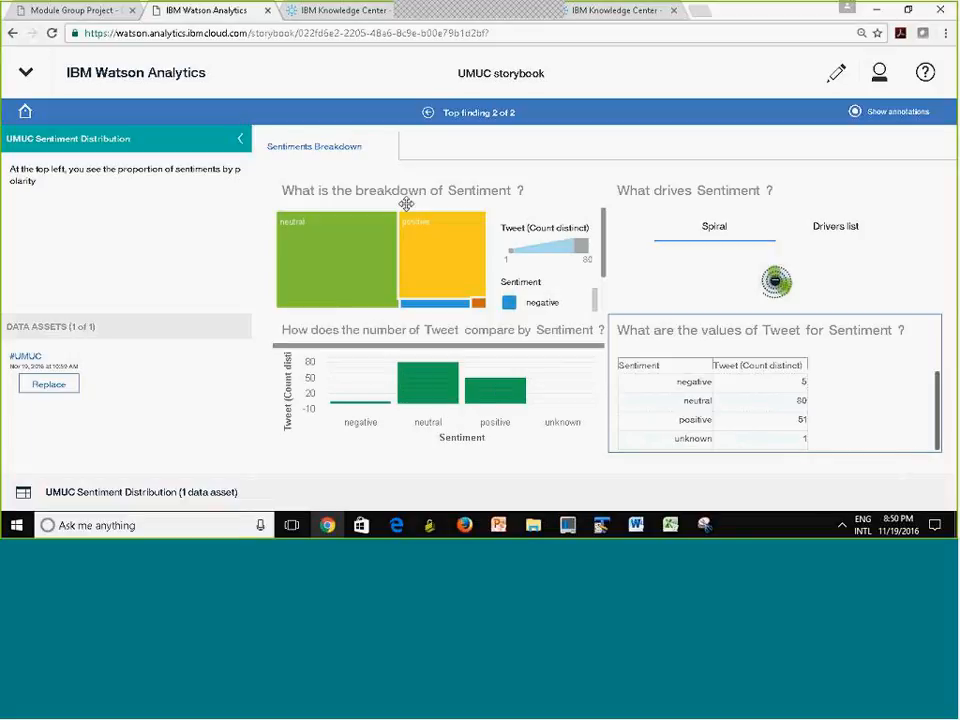
pyautogui.click(408, 246)
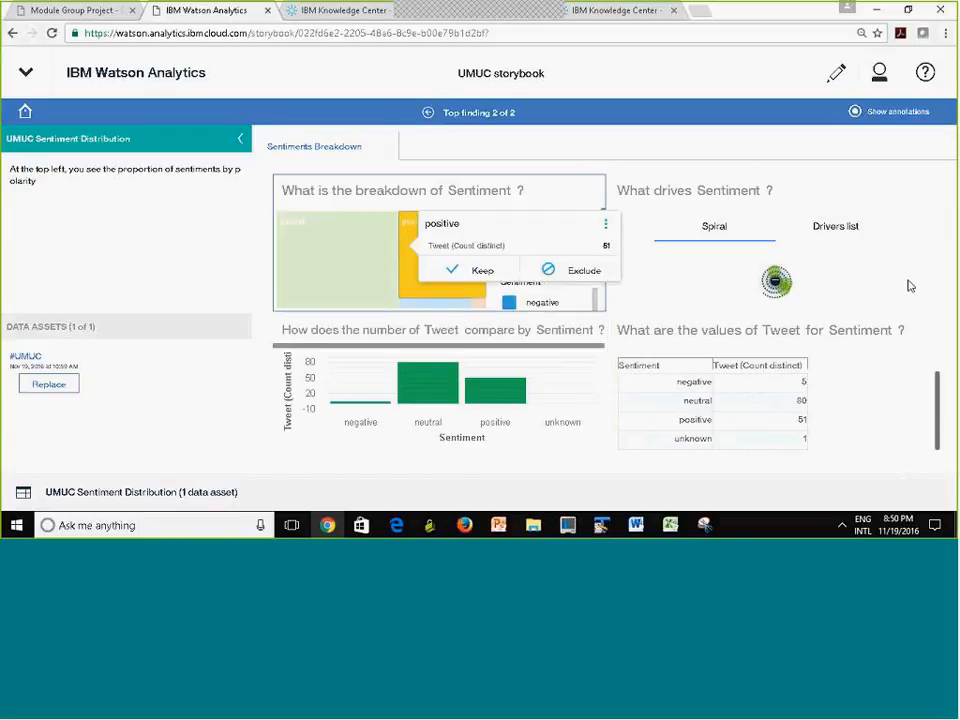
pyautogui.click(865, 276)
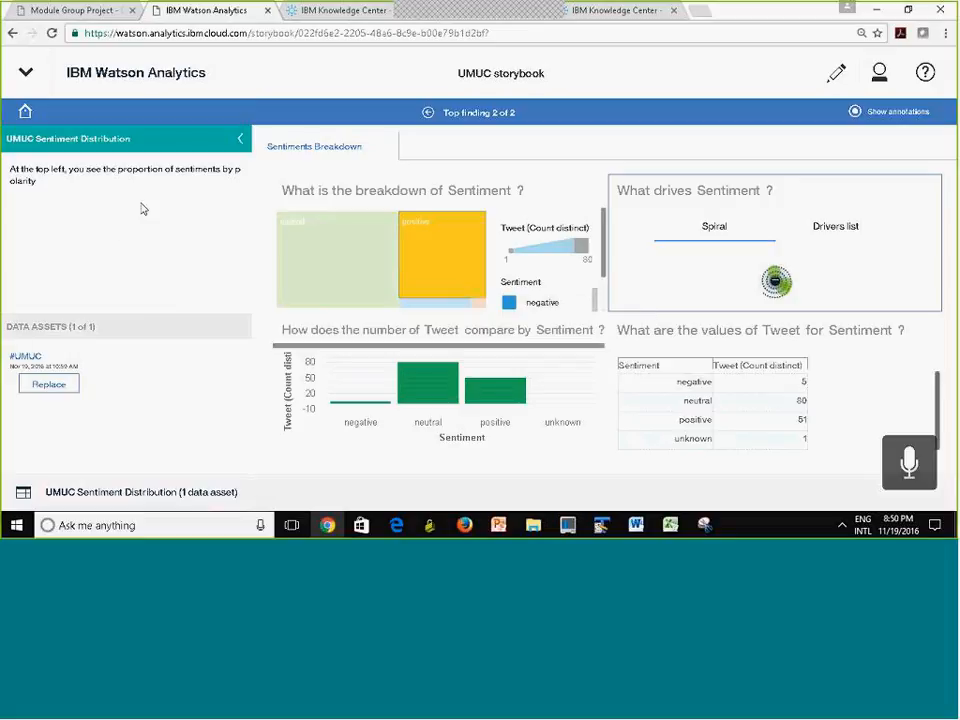
pyautogui.click(427, 113)
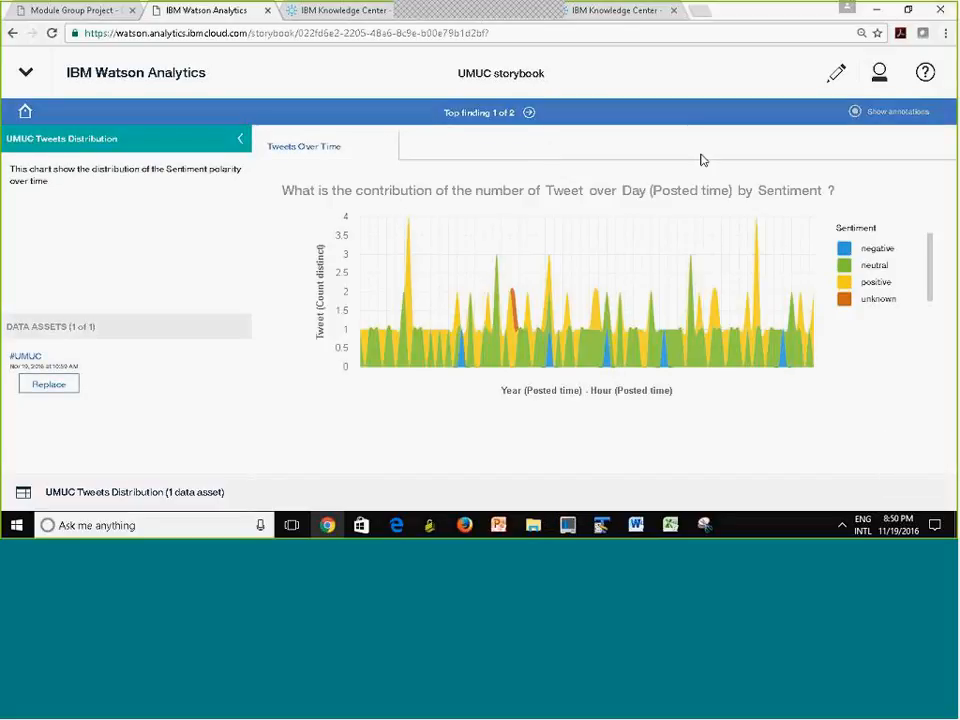
# Leave the findings view and close both UMBC Dashboard 2 and the UMUC storybook
pyautogui.click(25, 113)
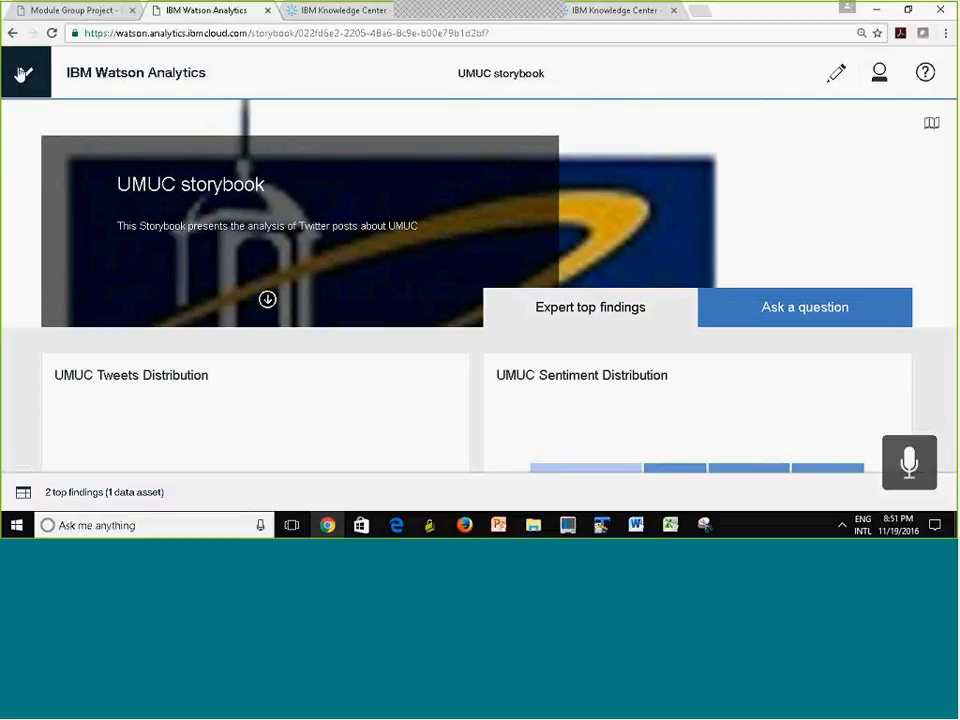
pyautogui.click(22, 74)
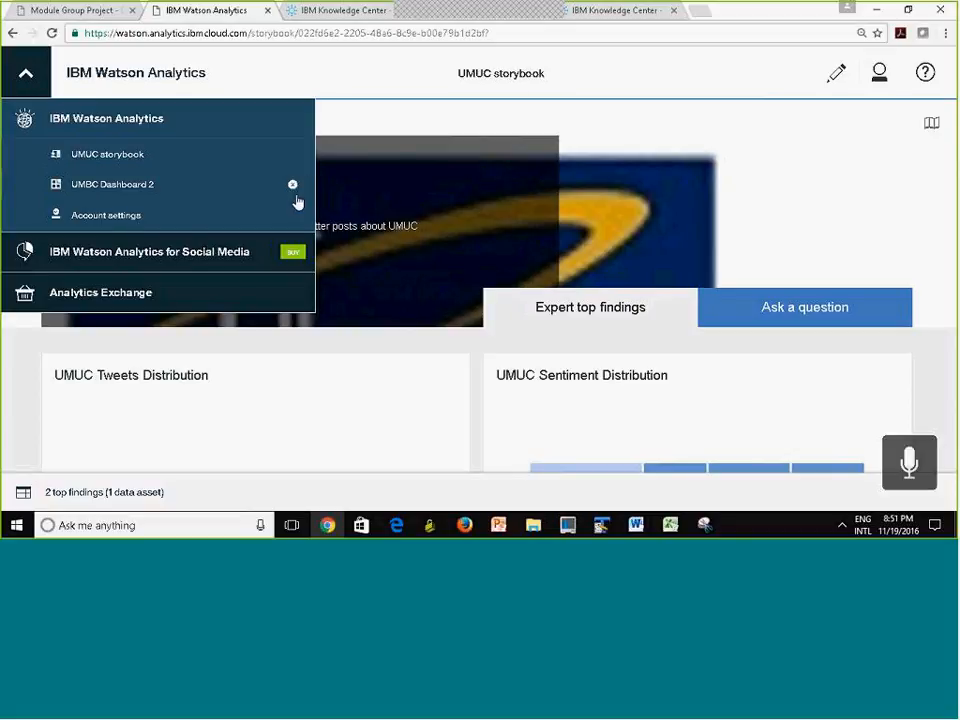
pyautogui.click(292, 185)
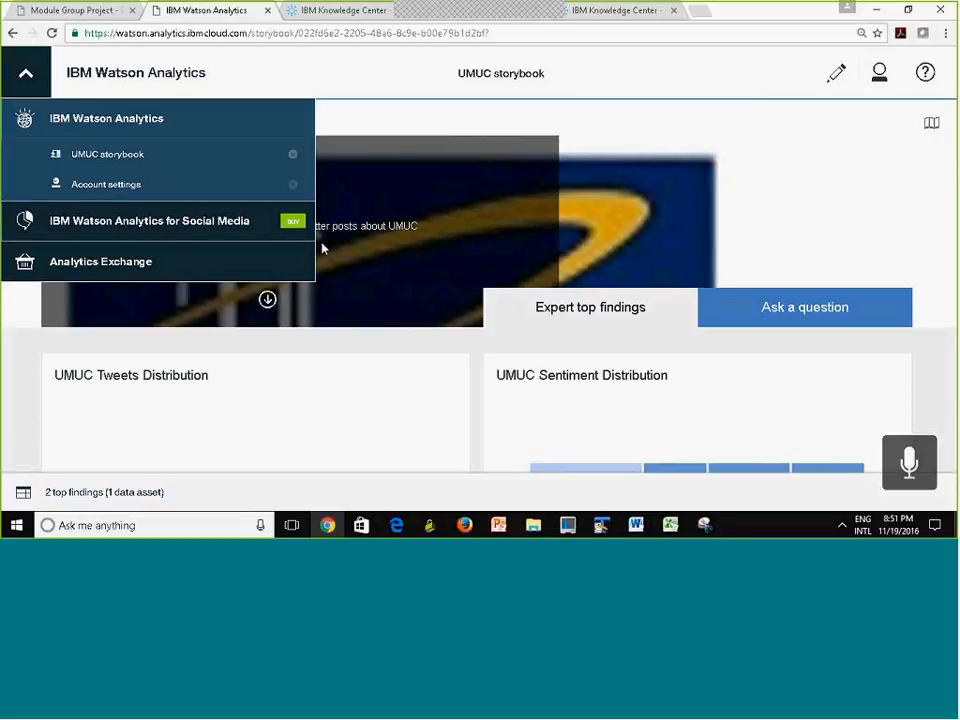
pyautogui.click(292, 157)
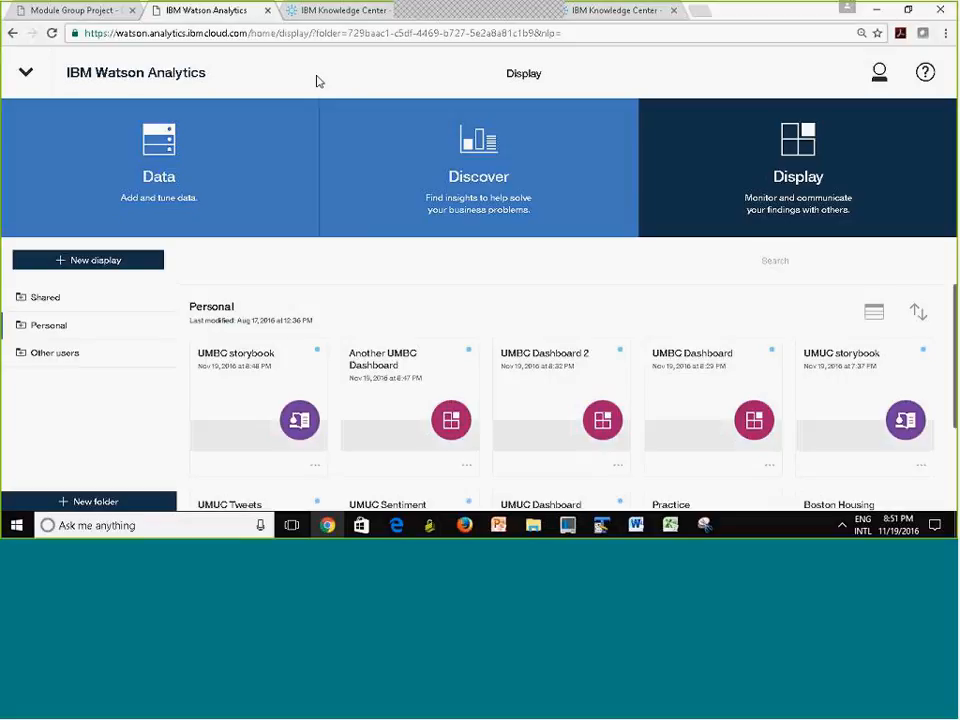
# Switch to the already open Analytics Exchange page and show it in a maximized browser window
pyautogui.click(908, 10)
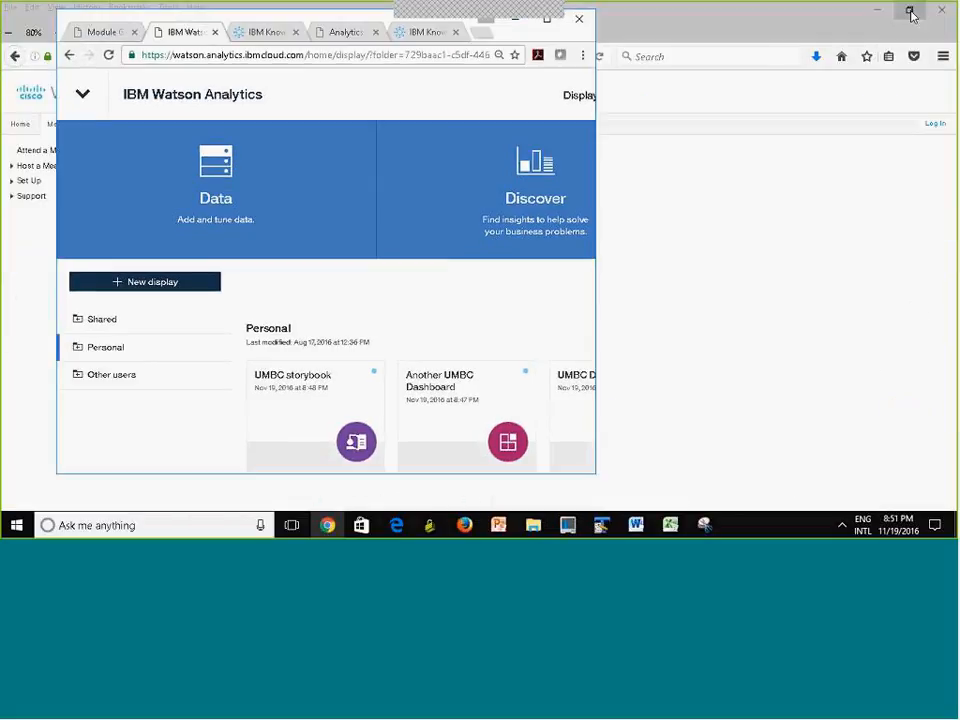
pyautogui.click(343, 33)
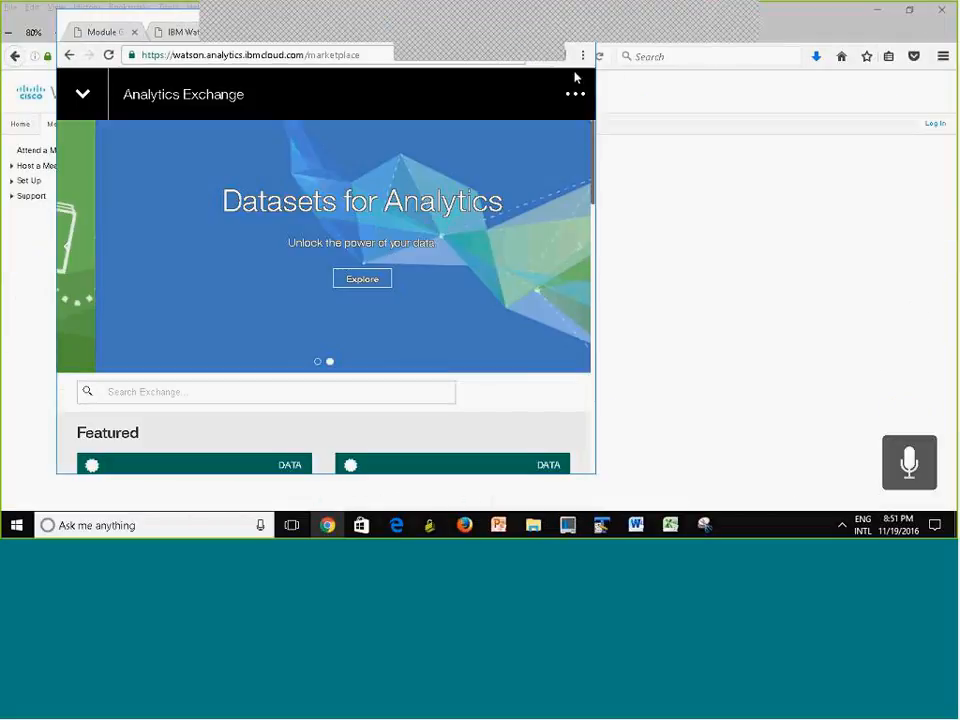
pyautogui.moveTo(168, 22); pyautogui.dragTo(678, 117)
pyautogui.click(637, 124)
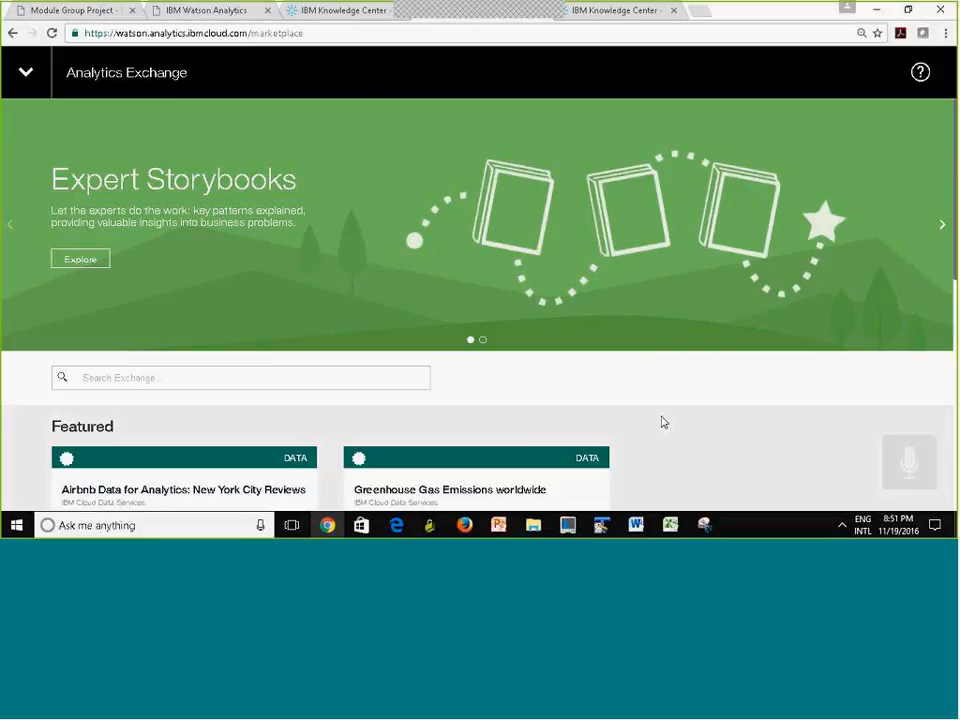
# Browse the Analytics Exchange offerings and display the full list of Expert Storybooks
pyautogui.scroll(-2, 661, 423)
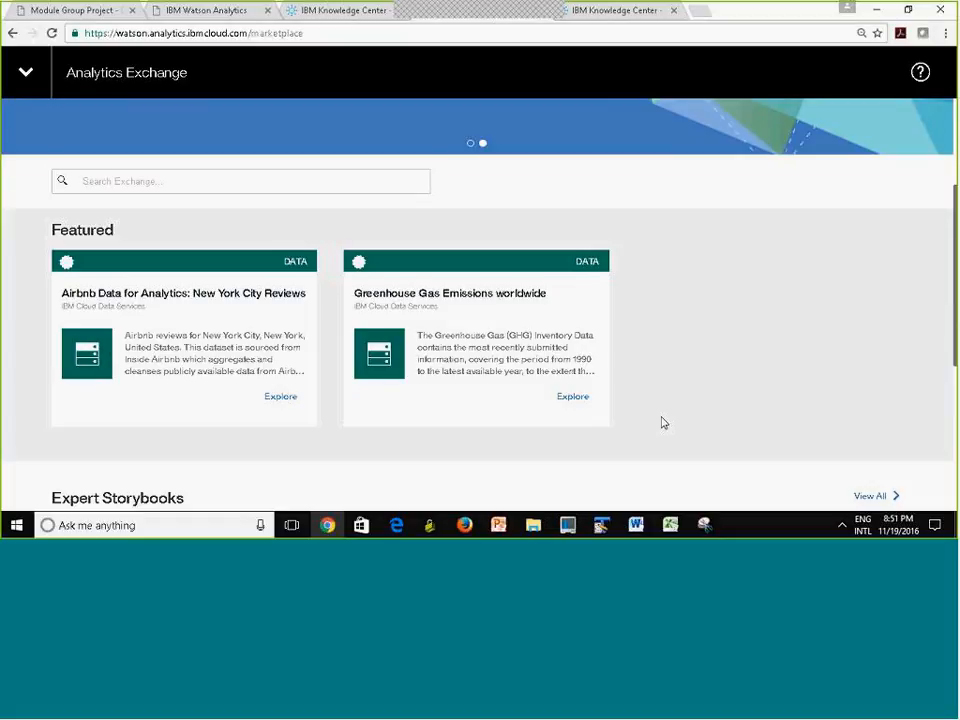
pyautogui.scroll(-1, 661, 423)
pyautogui.scroll(-3, 661, 423)
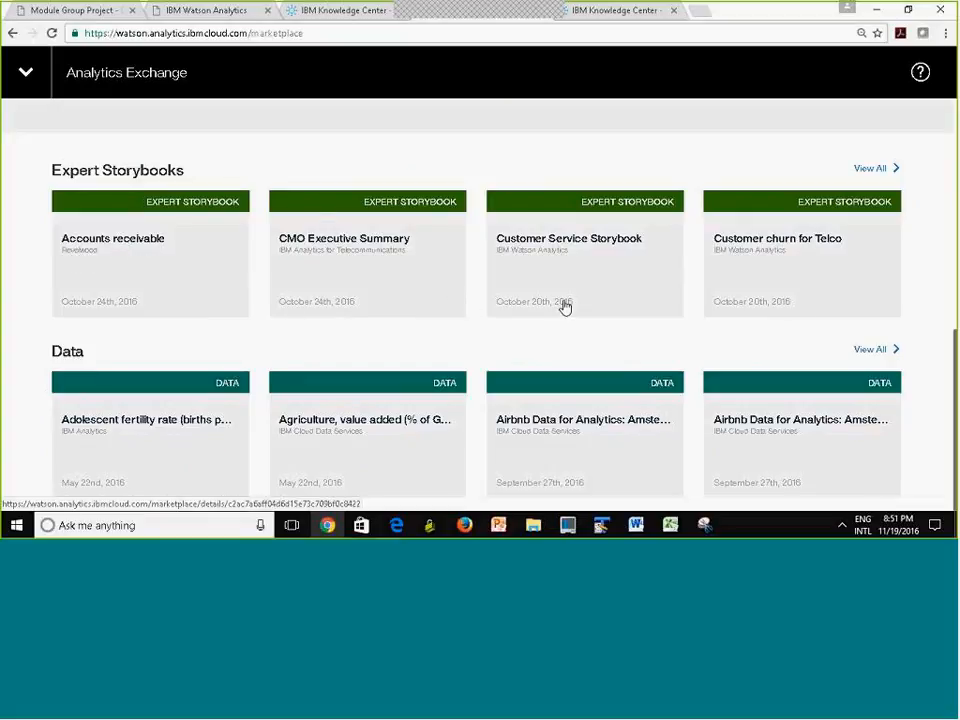
pyautogui.click(884, 176)
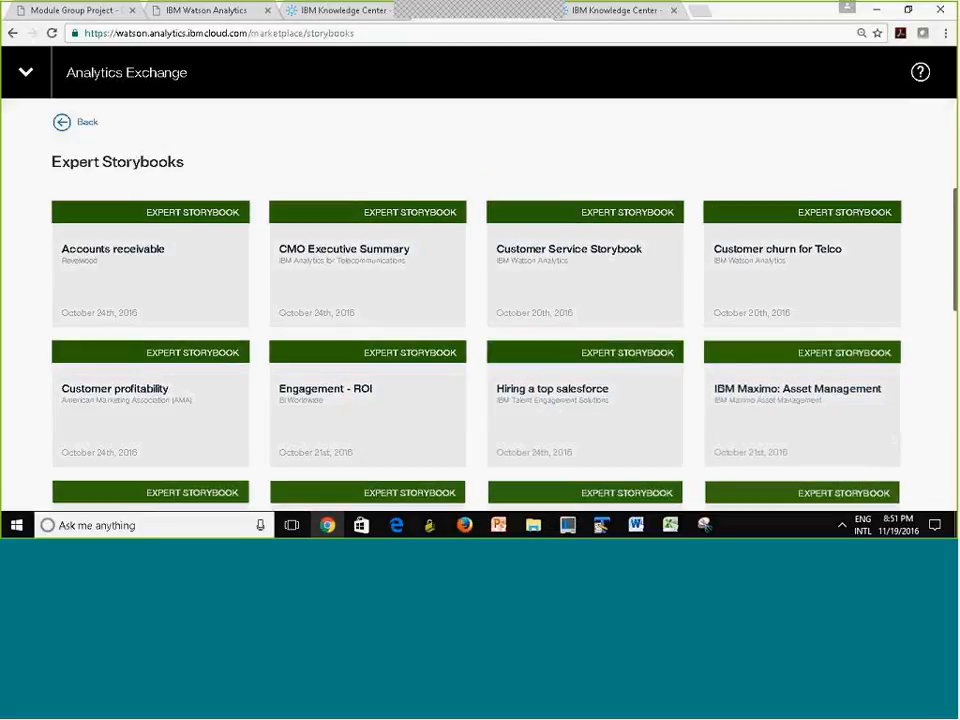
pyautogui.moveTo(954, 275)
pyautogui.mouseDown()
pyautogui.moveTo(952, 490)
pyautogui.moveTo(950, 268)
pyautogui.mouseUp()
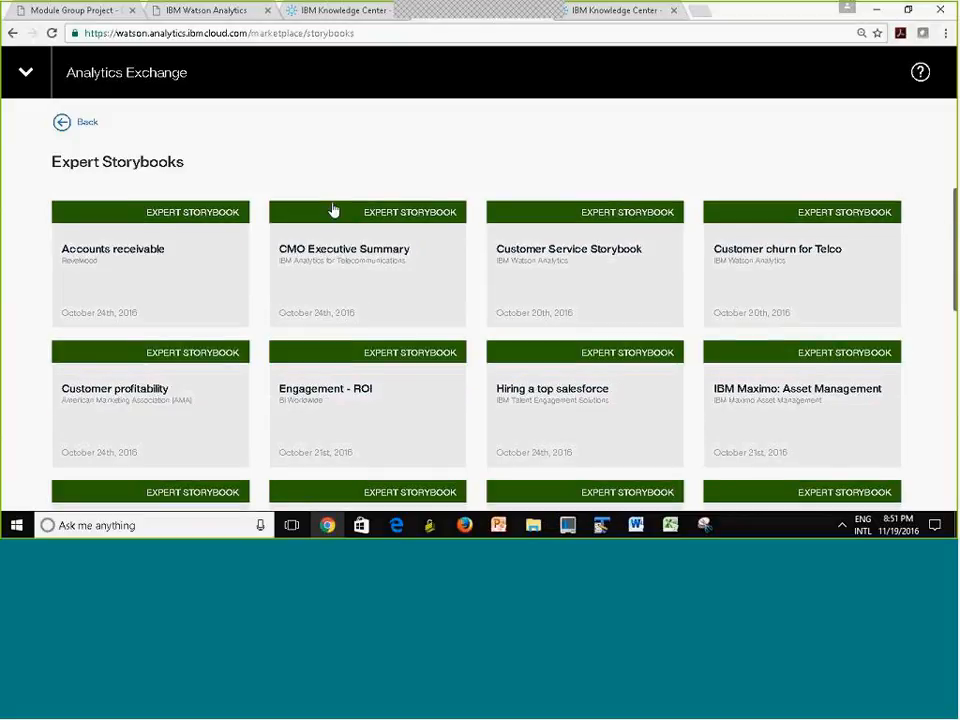
# Import the CMO Executive Summary expert storybook and display the data table behind it
pyautogui.click(336, 289)
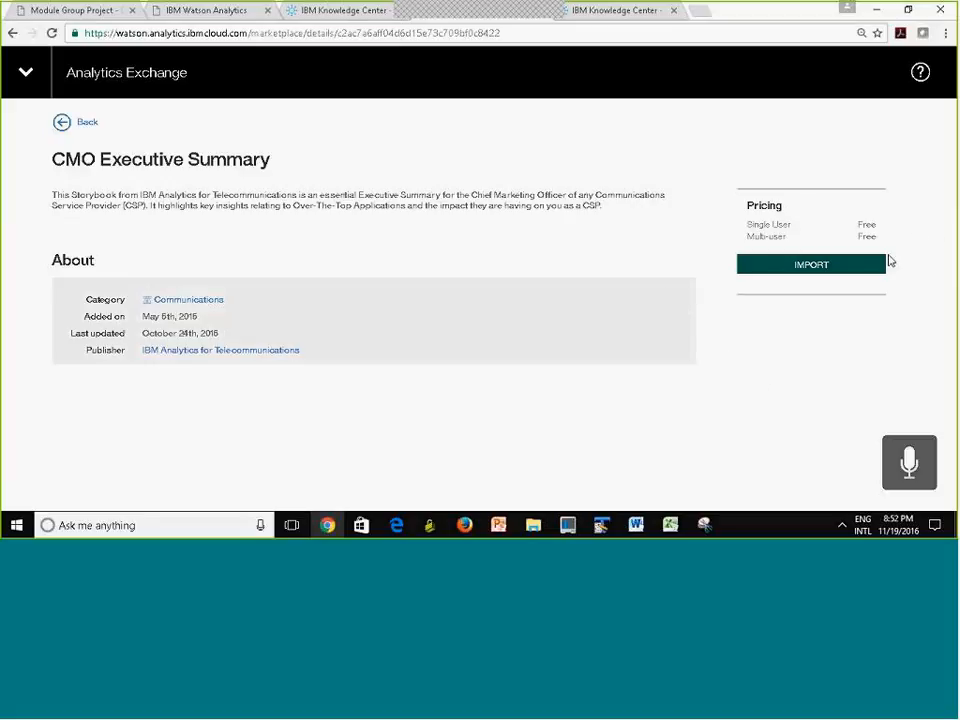
pyautogui.click(812, 265)
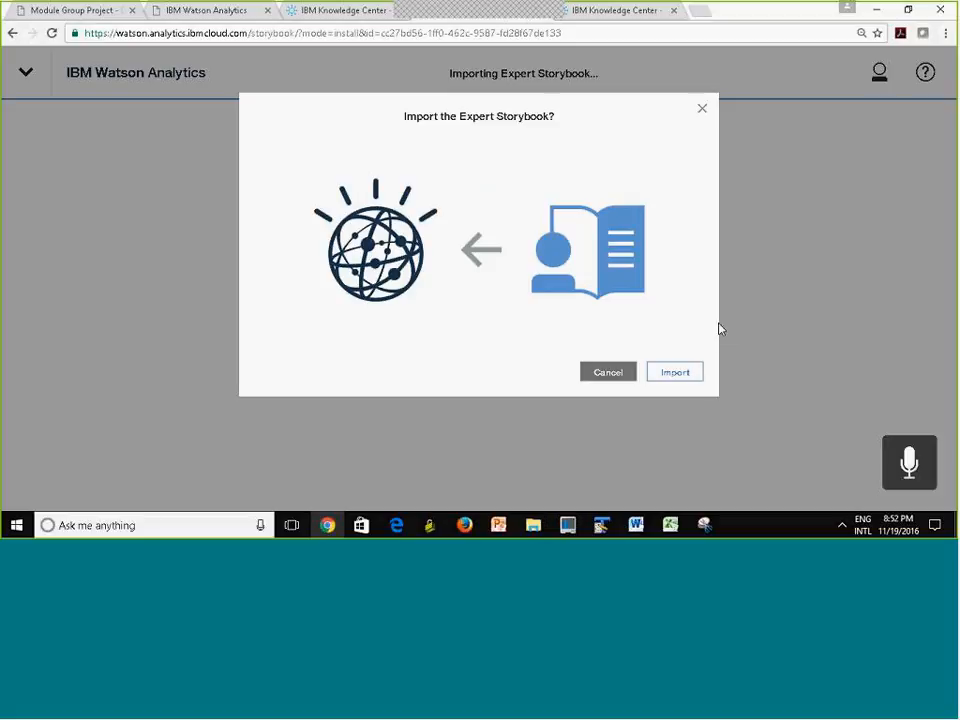
pyautogui.click(680, 372)
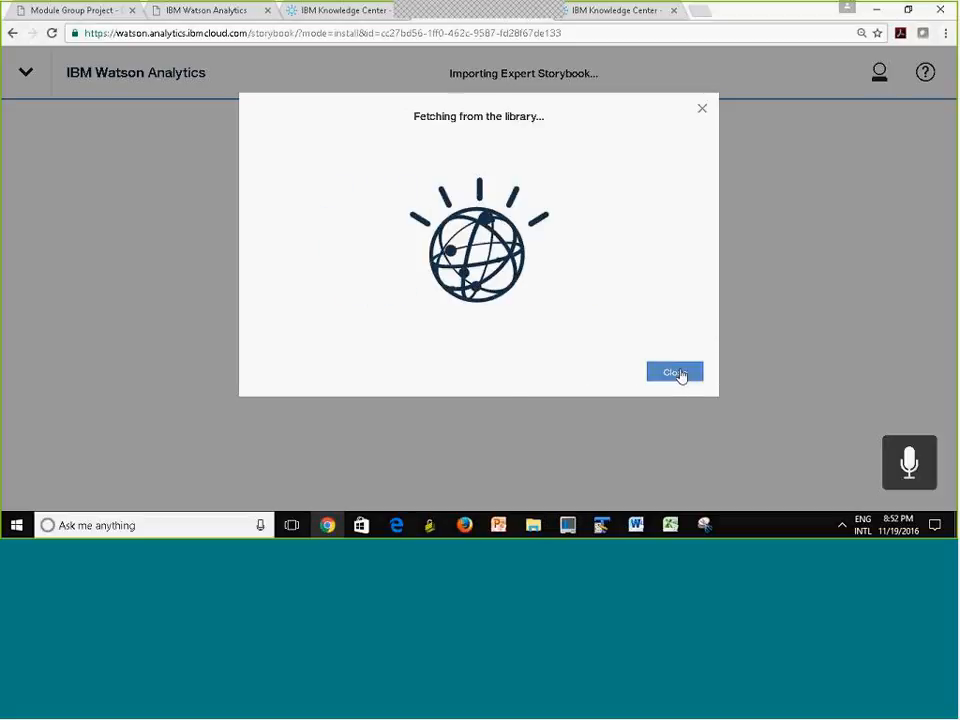
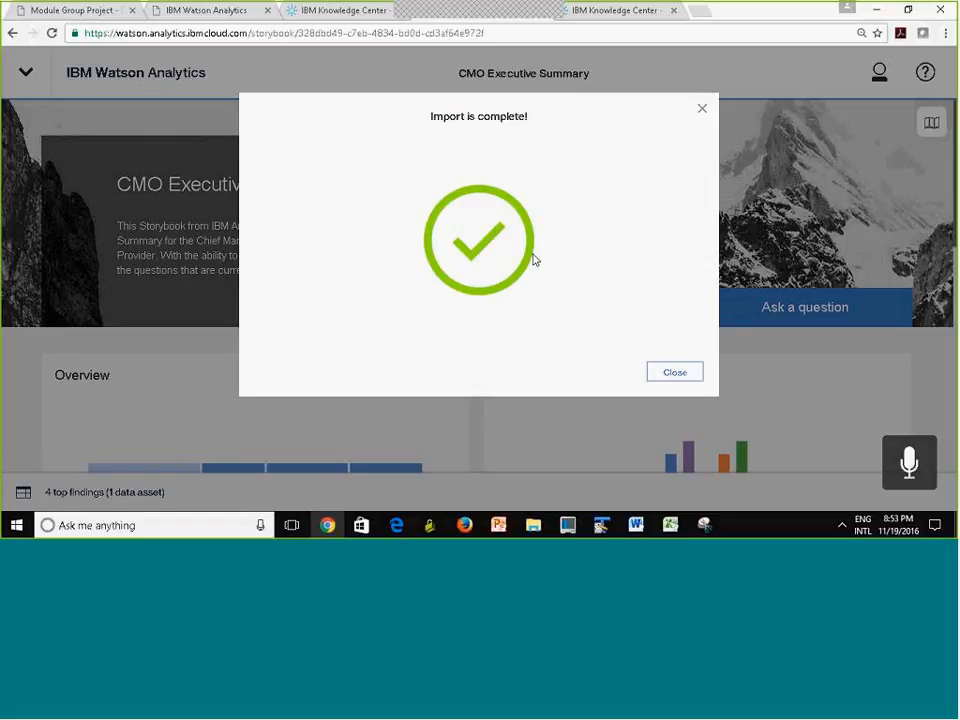
pyautogui.click(674, 377)
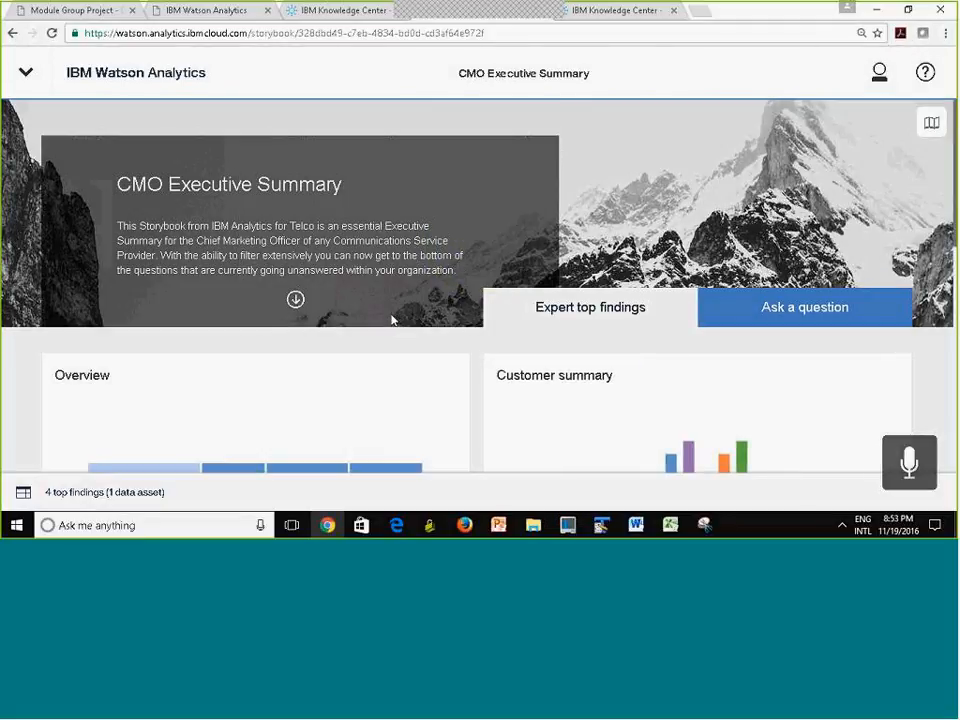
pyautogui.click(22, 495)
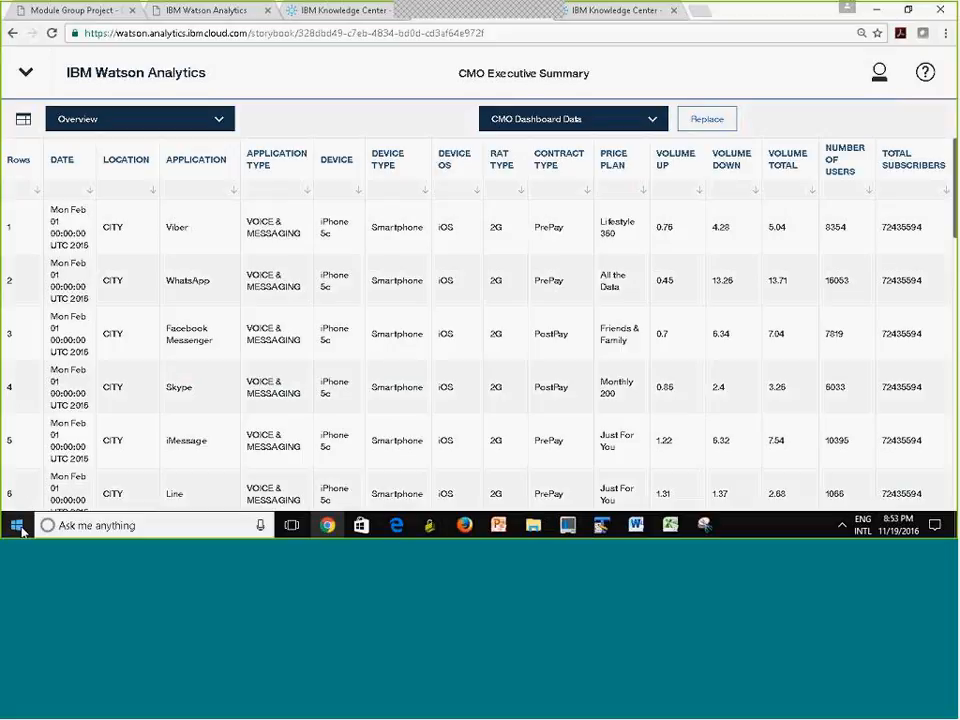
# Leave the data table view and close the CMO Executive Summary storybook
pyautogui.click(22, 121)
pyautogui.click(22, 121)
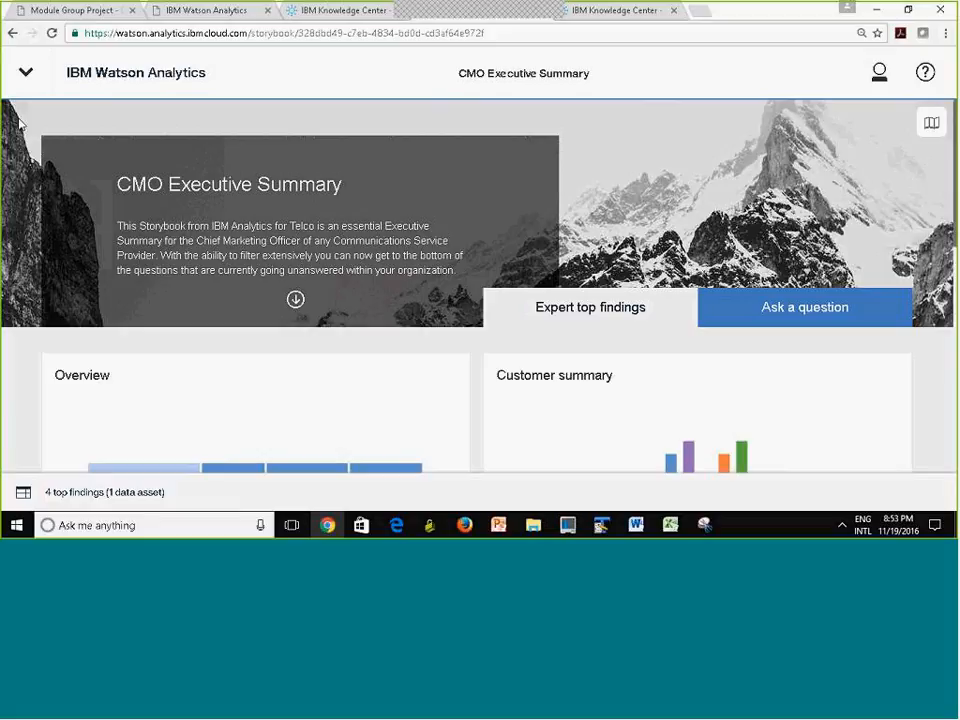
pyautogui.click(25, 72)
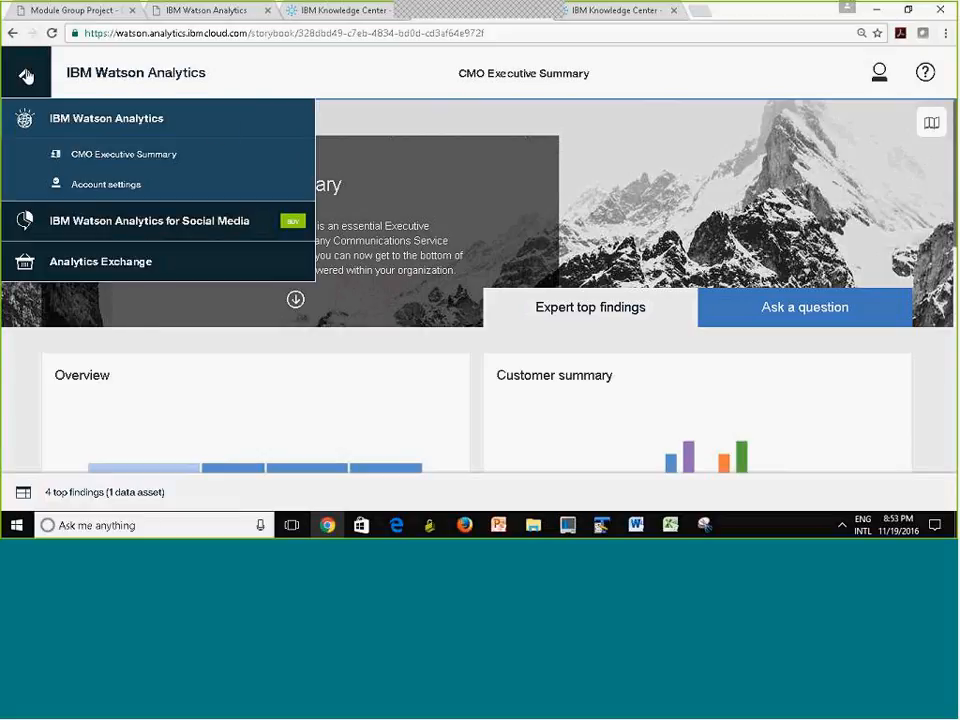
pyautogui.click(294, 157)
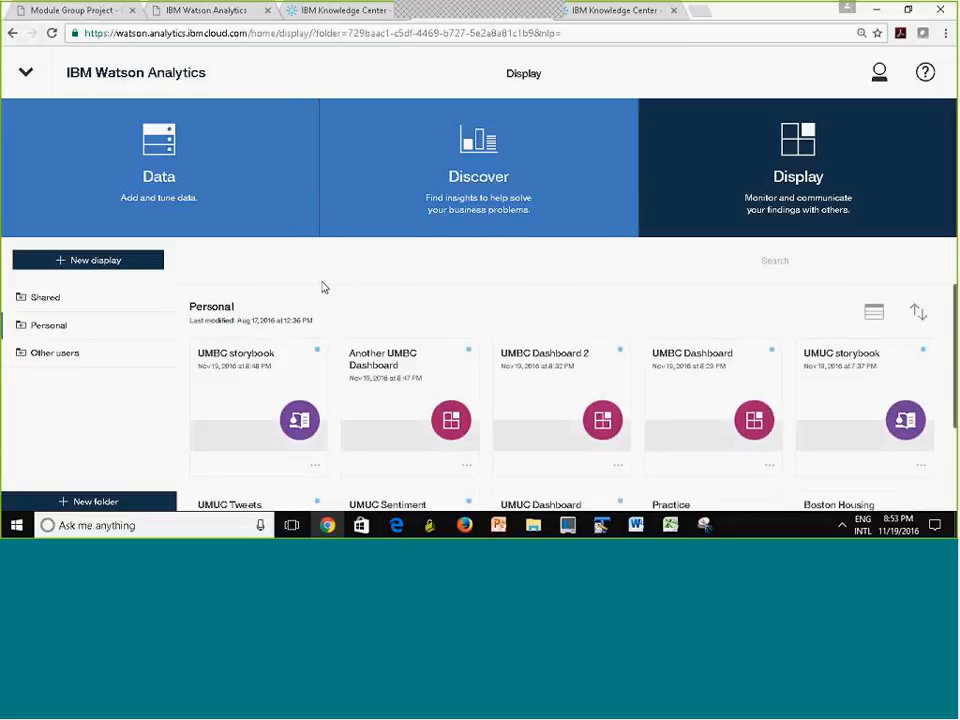
# Browse the Imported folder under Personal displays, viewing the CMO Executive Summary dashboards and the imported storybooks
pyautogui.click(20, 334)
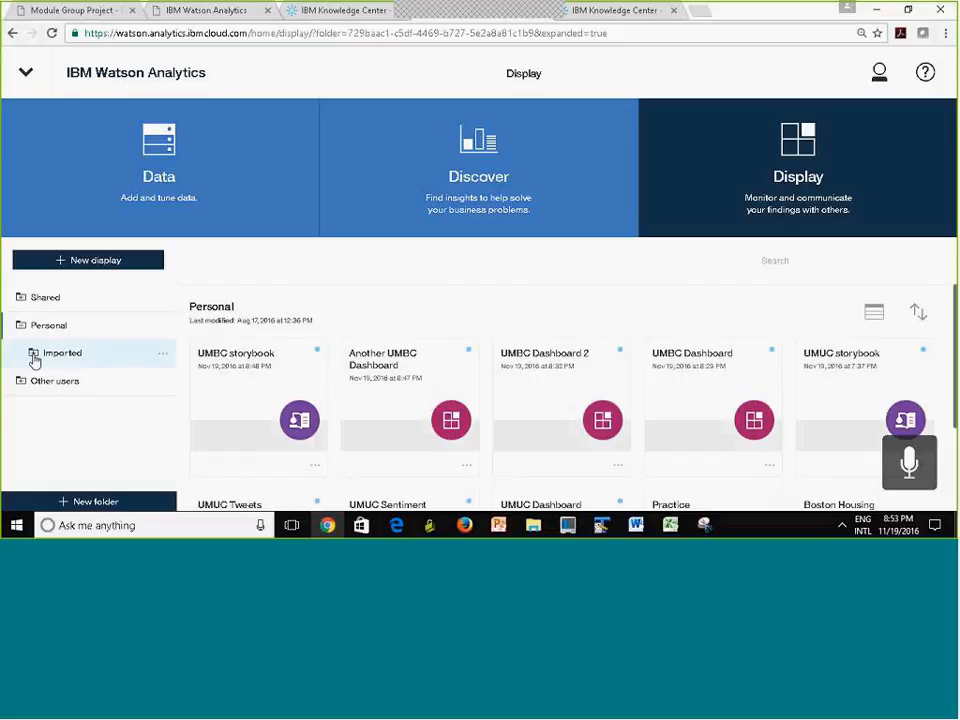
pyautogui.click(34, 357)
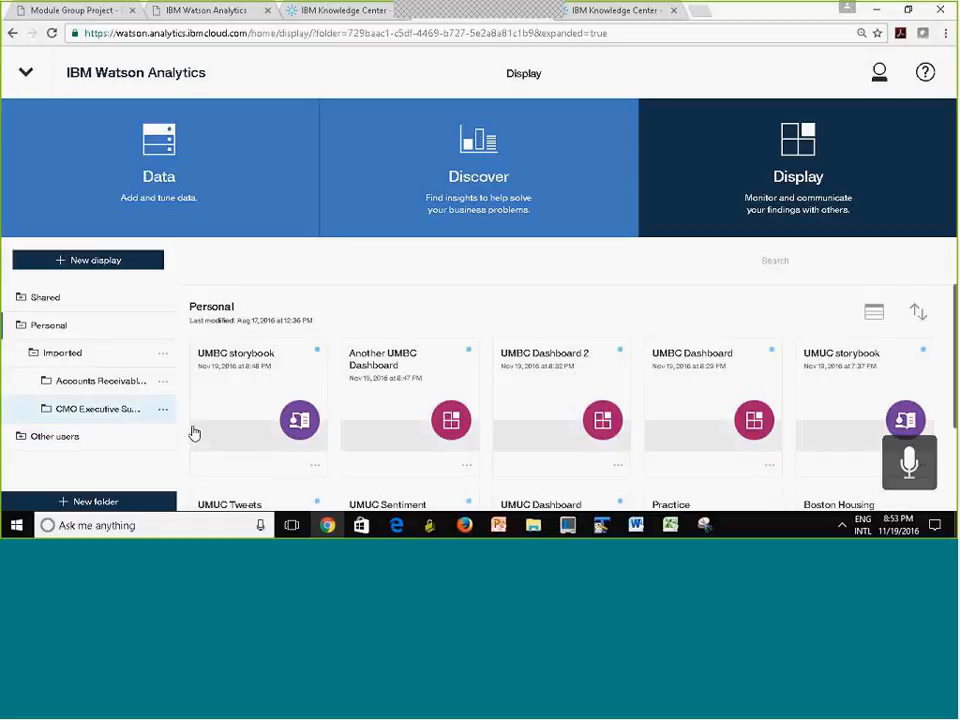
pyautogui.click(67, 411)
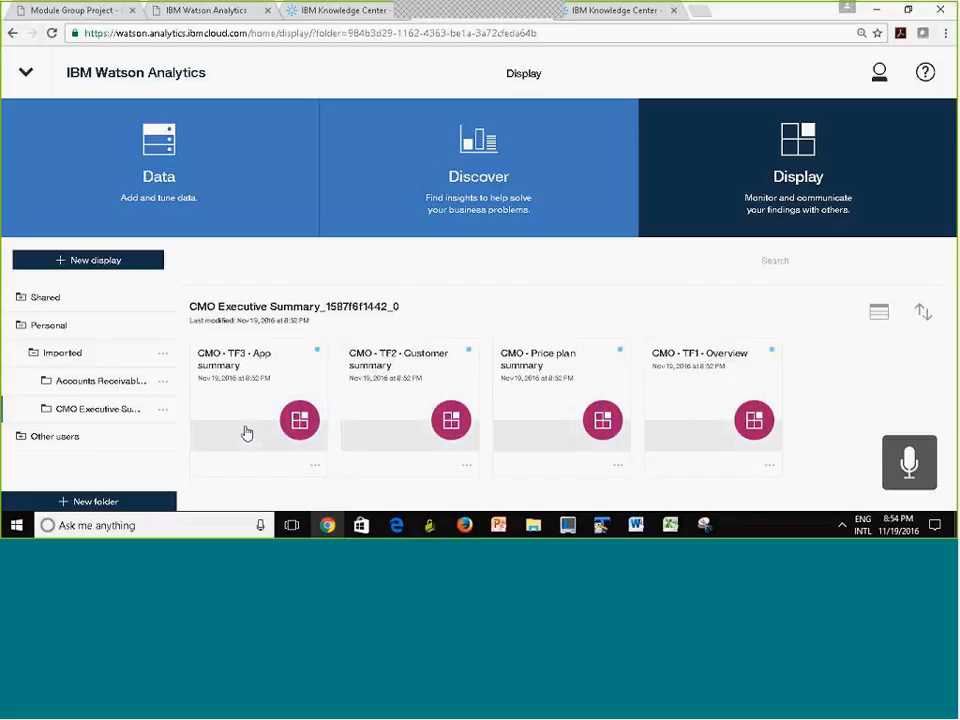
pyautogui.click(93, 362)
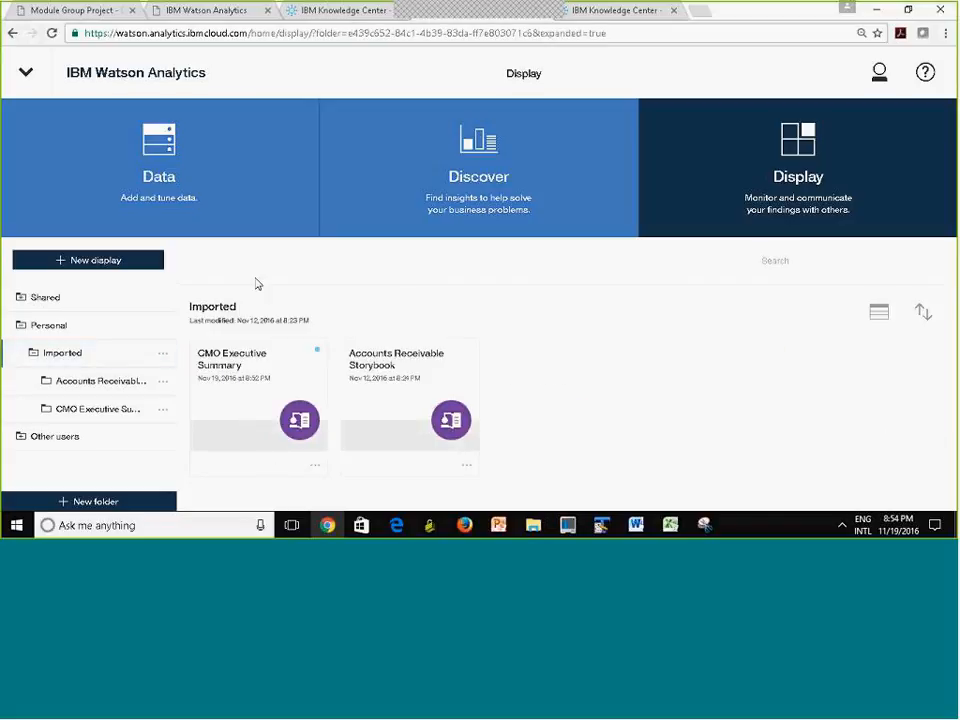
# View the imported CMO Executive Summary folder's data asset, and return to the Personal data assets with the Shared folder expanded
pyautogui.click(128, 188)
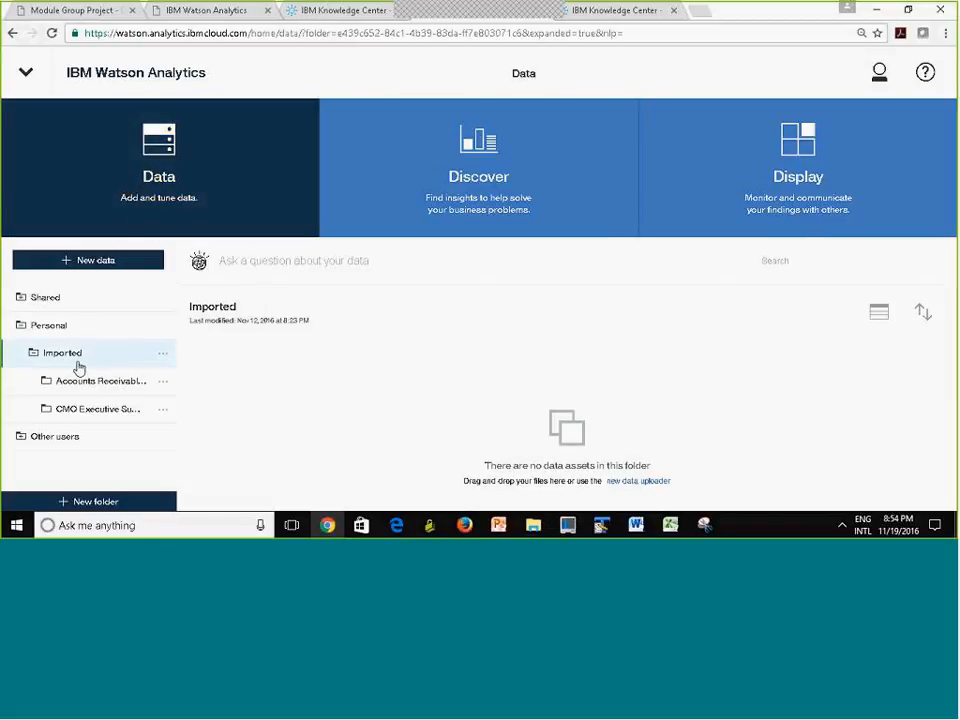
pyautogui.click(100, 409)
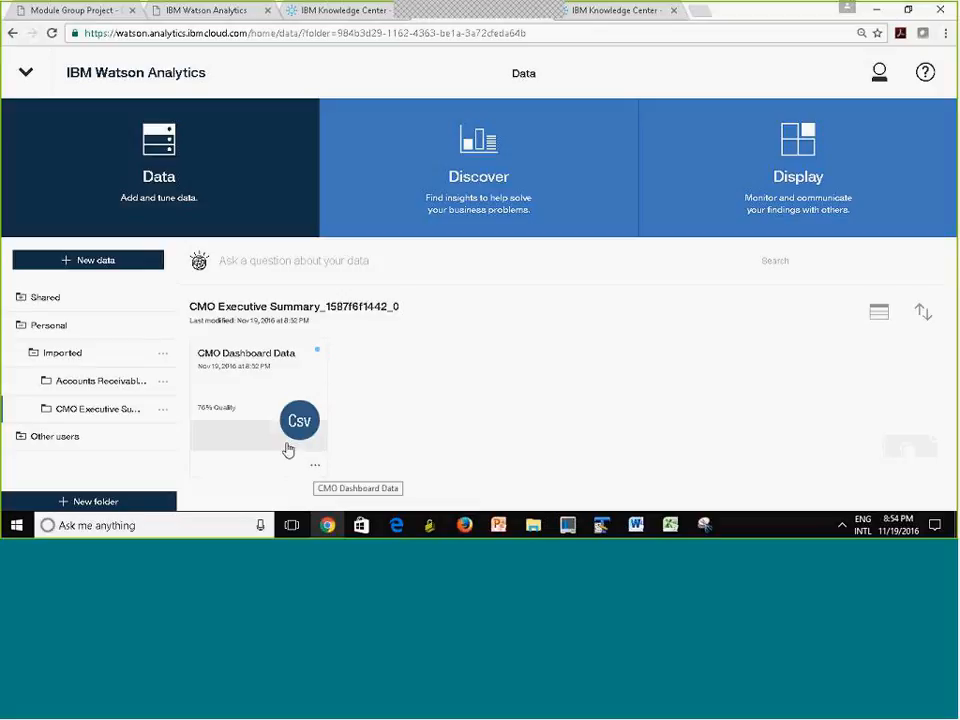
pyautogui.click(44, 330)
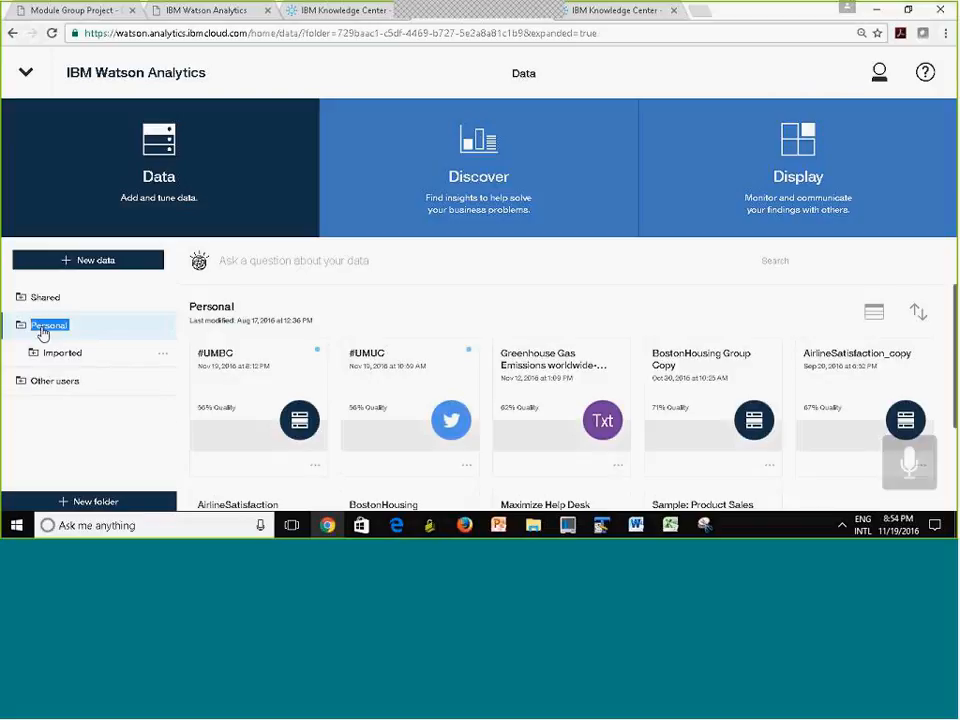
pyautogui.click(44, 334)
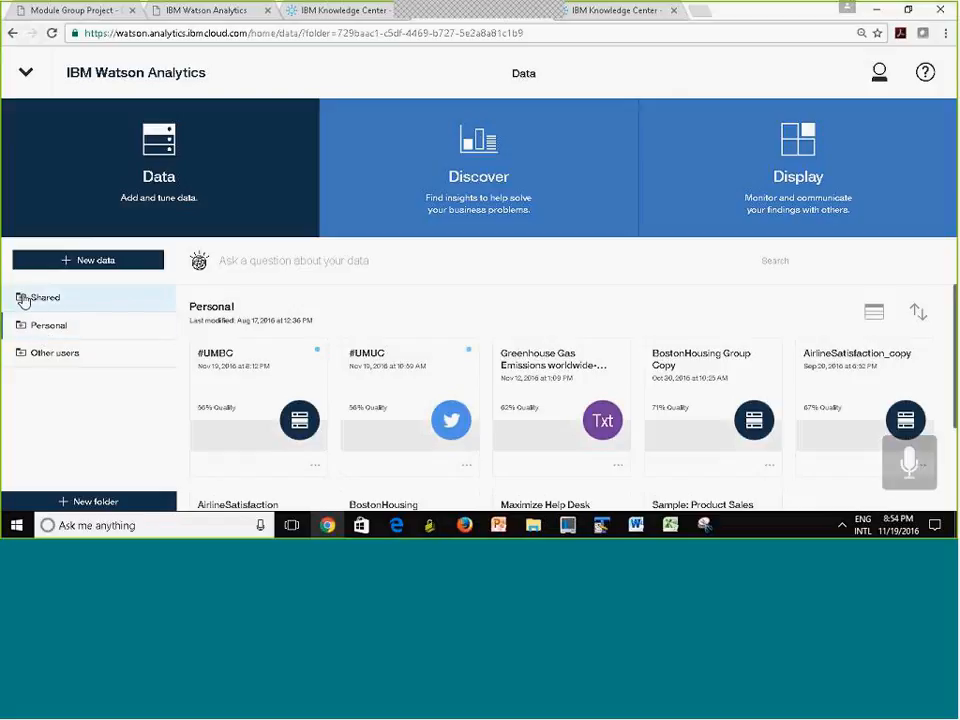
pyautogui.click(24, 300)
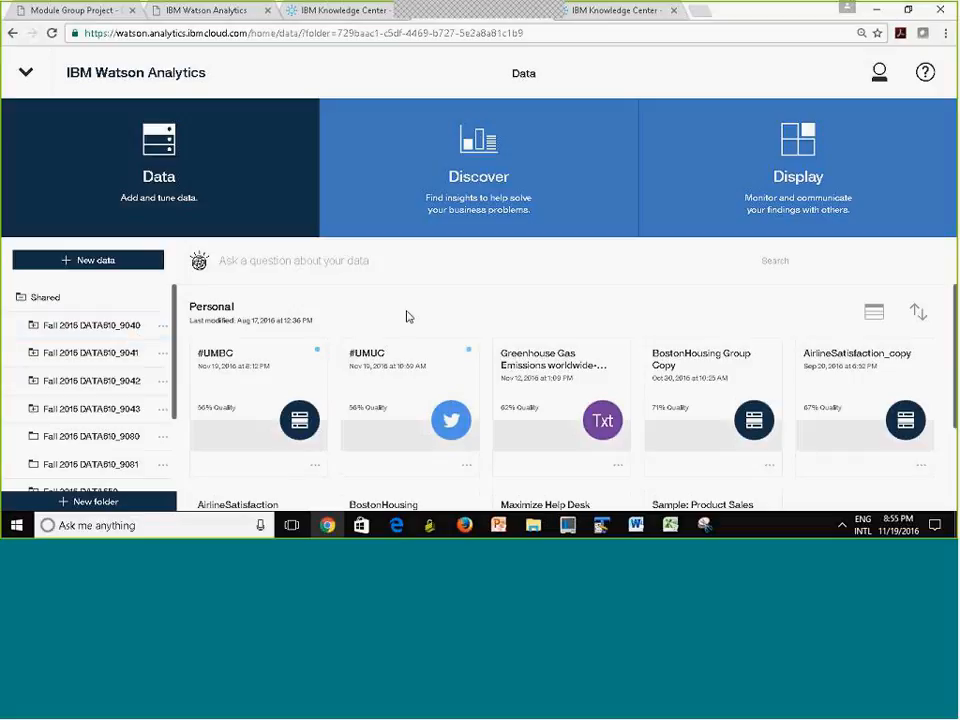
# Move the UMUC Tweets Distribution dashboard from Personal displays to the shared Group 1 folder under Fall 2016 DATA610_9040
pyautogui.click(797, 184)
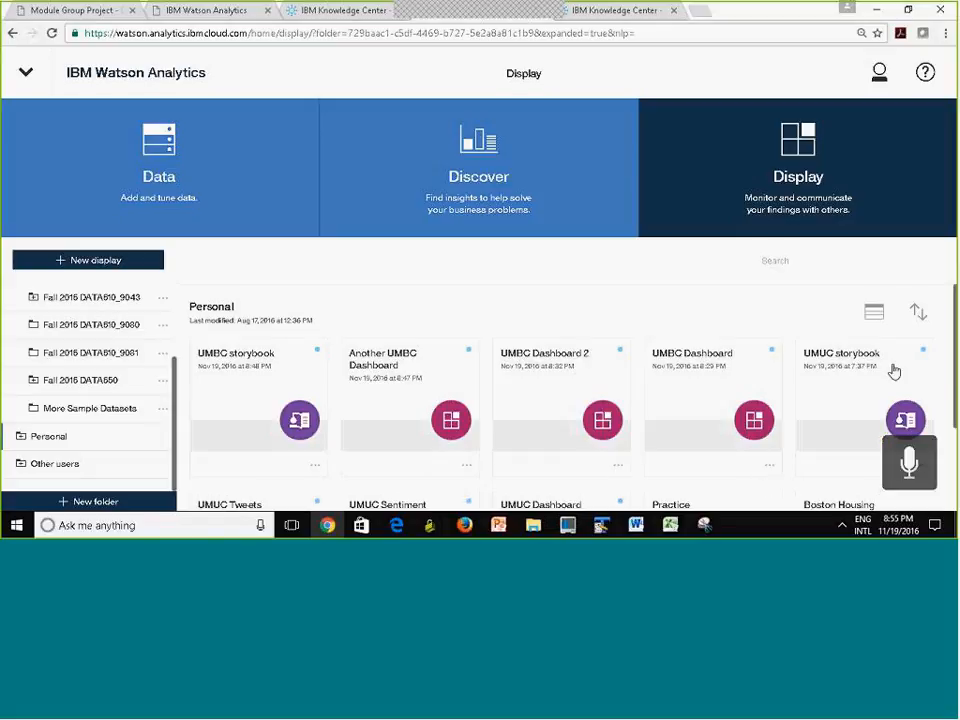
pyautogui.scroll(-3, 953, 467)
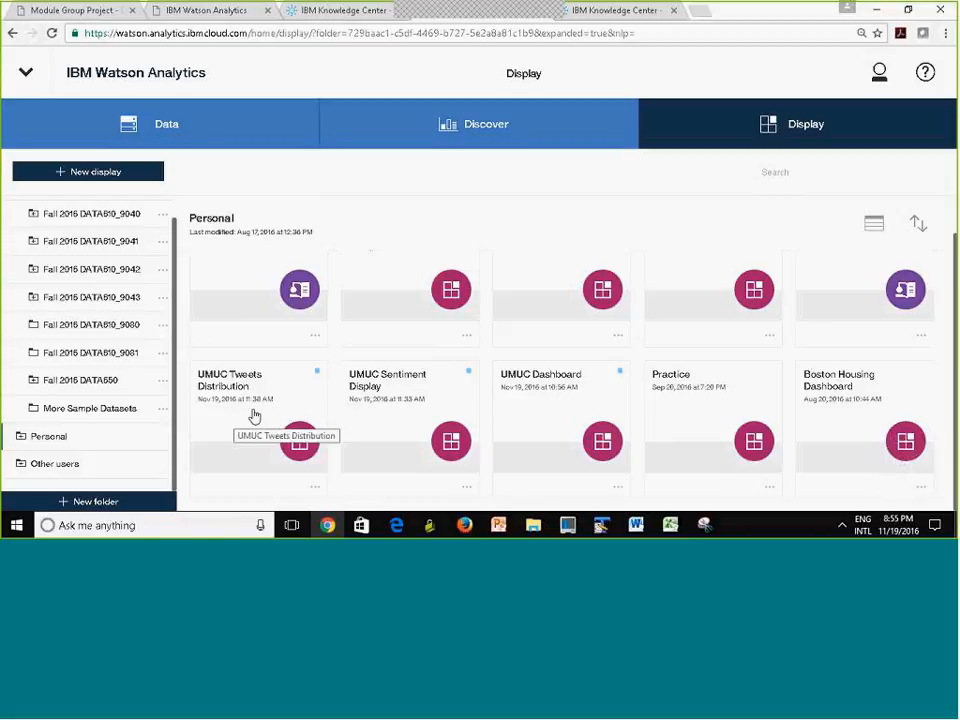
pyautogui.click(315, 489)
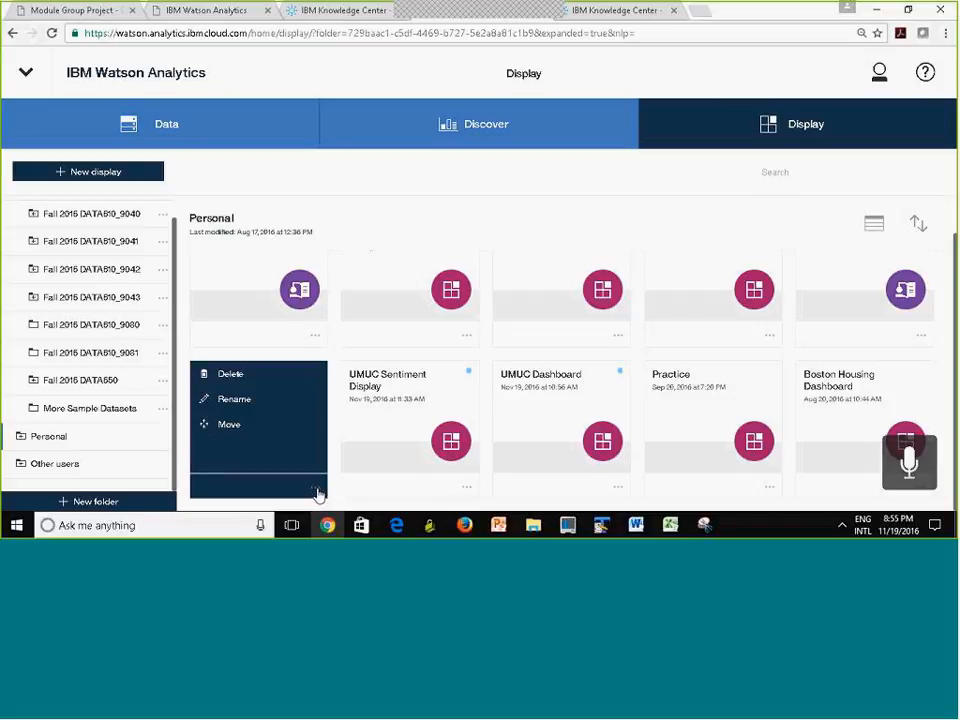
pyautogui.click(278, 435)
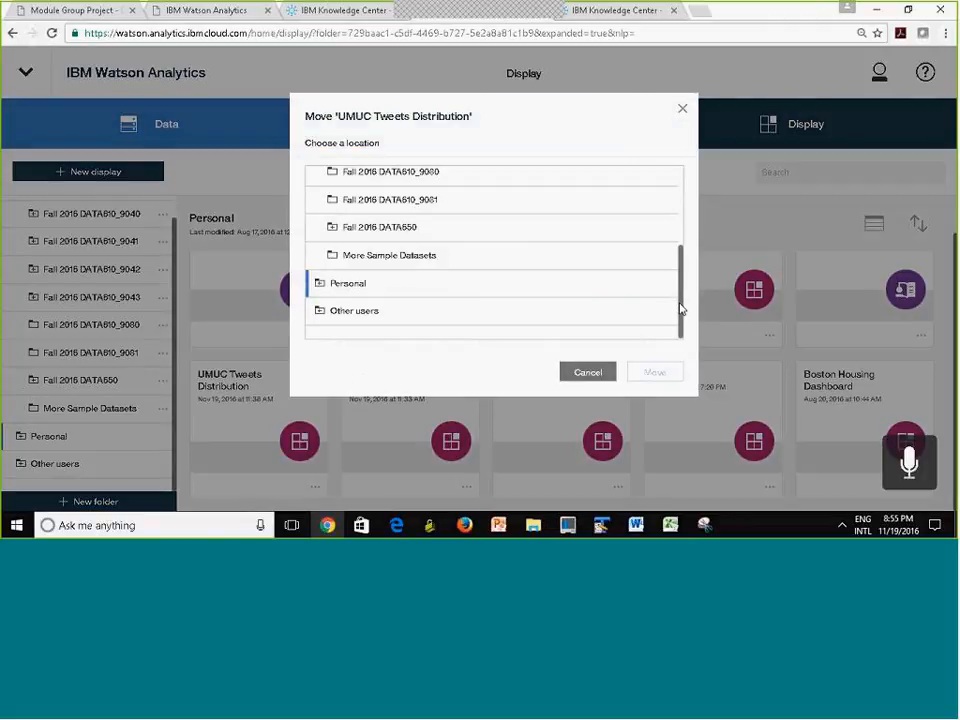
pyautogui.moveTo(681, 306); pyautogui.dragTo(685, 204)
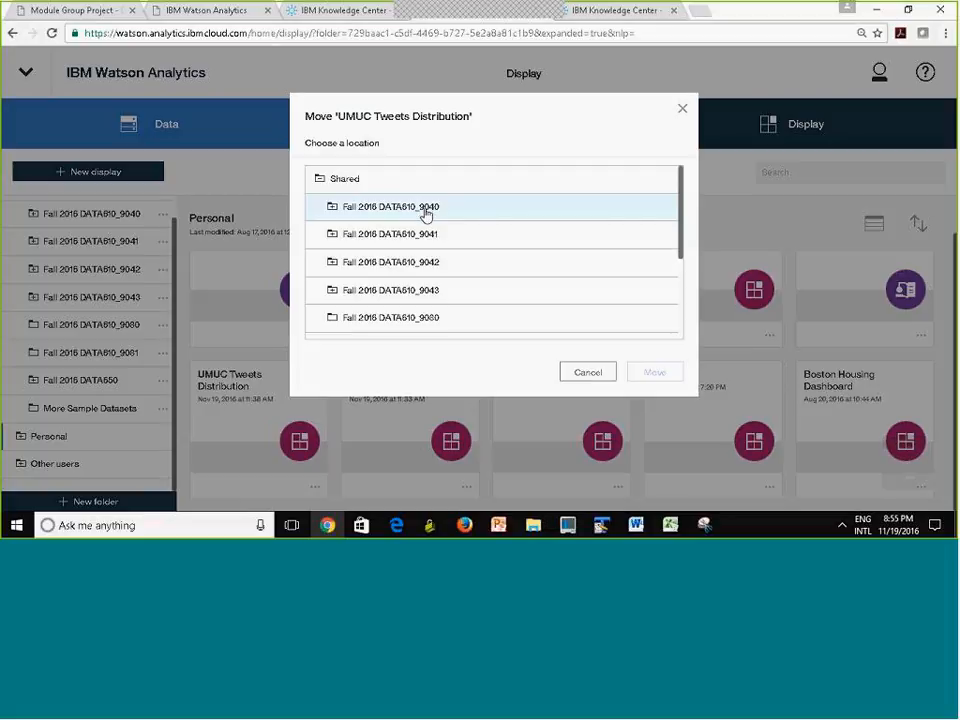
pyautogui.click(334, 208)
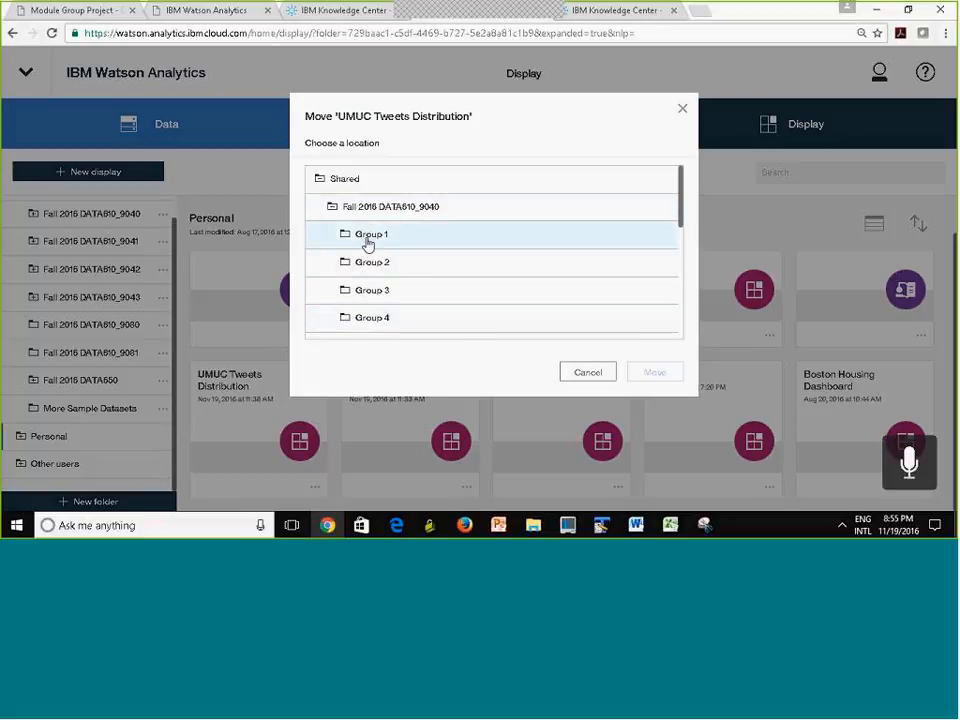
pyautogui.click(367, 242)
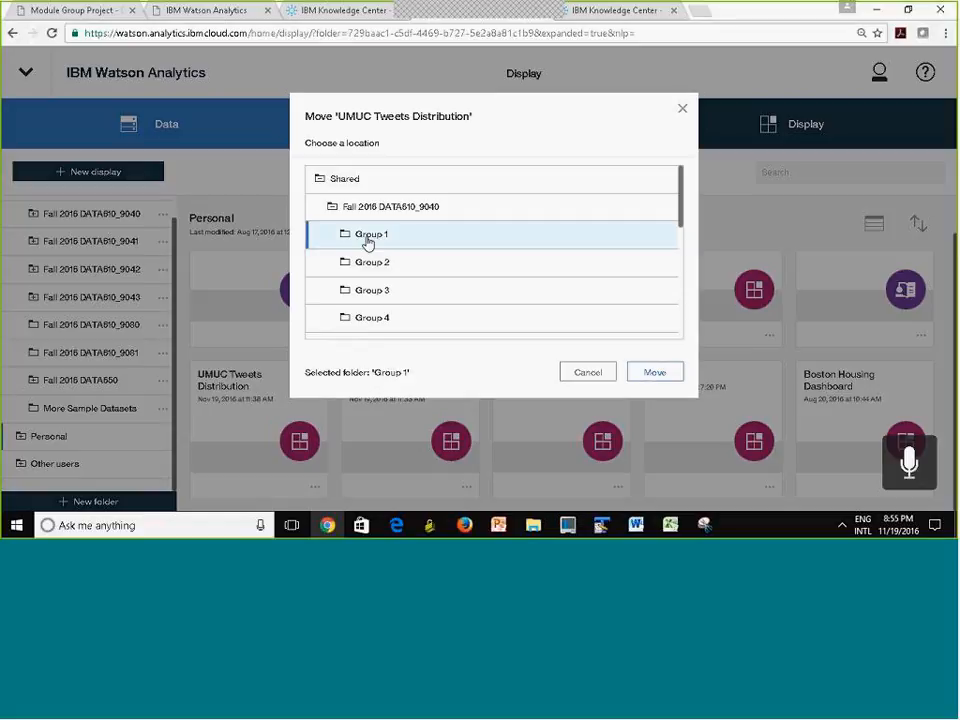
pyautogui.click(654, 374)
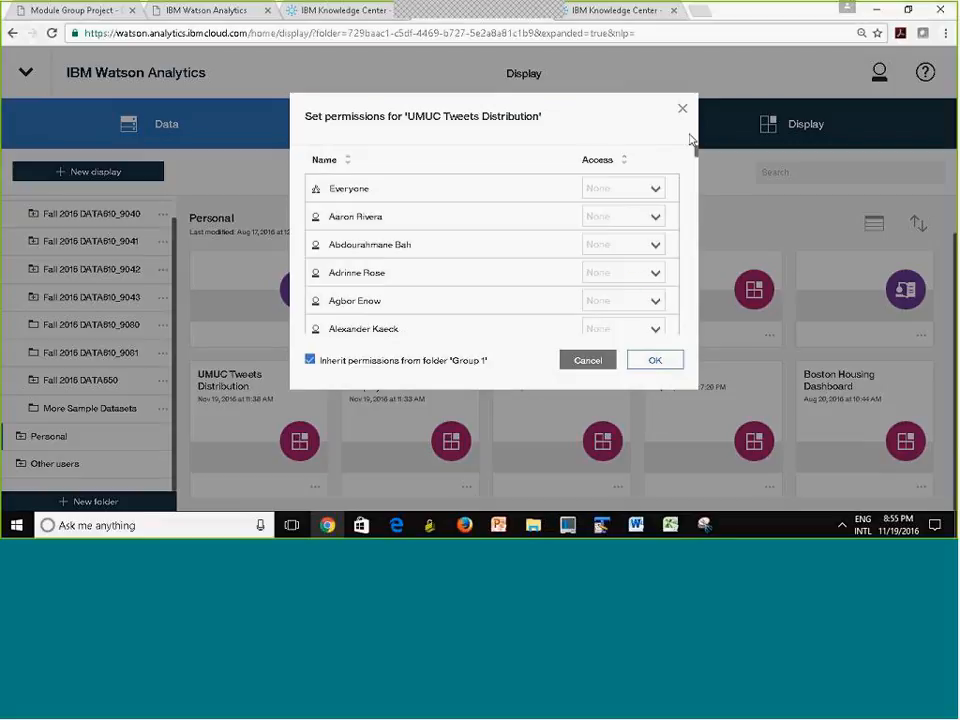
# Review the access list for UMUC Tweets Distribution and accept the permissions inherited from folder Group 1
pyautogui.moveTo(697, 157); pyautogui.dragTo(689, 216)
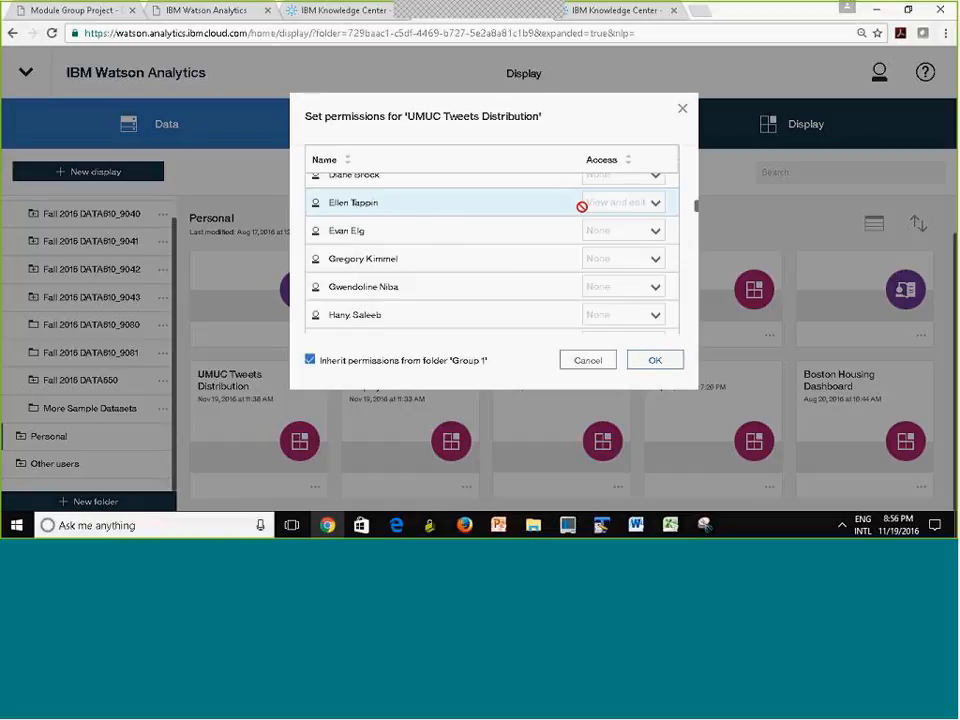
pyautogui.moveTo(698, 206); pyautogui.dragTo(689, 293)
pyautogui.scroll(-1, 689, 293)
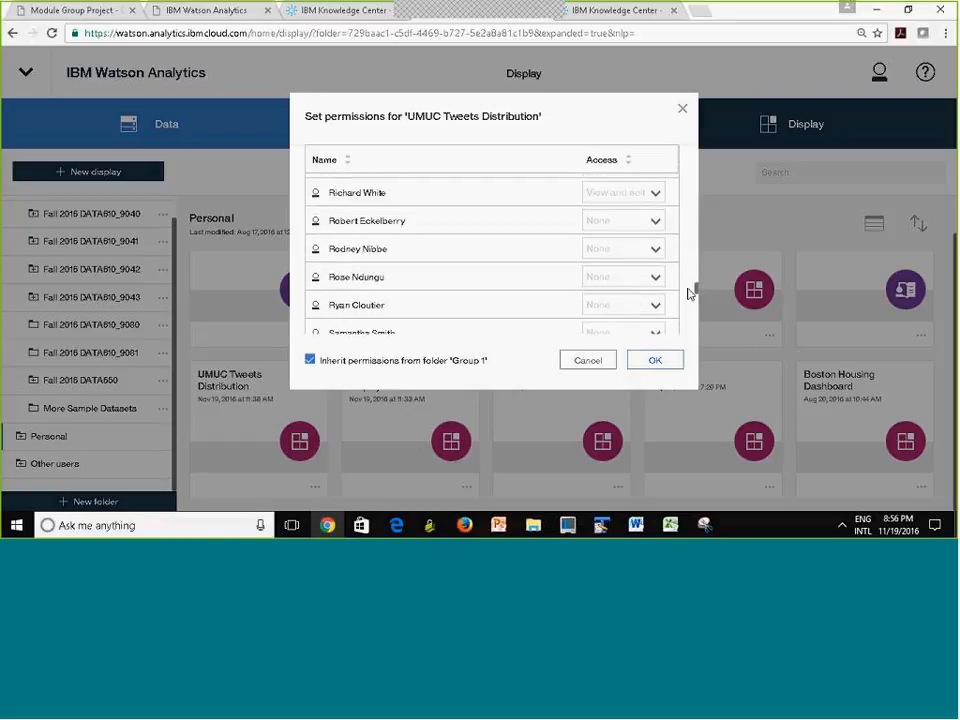
pyautogui.scroll(-1, 689, 293)
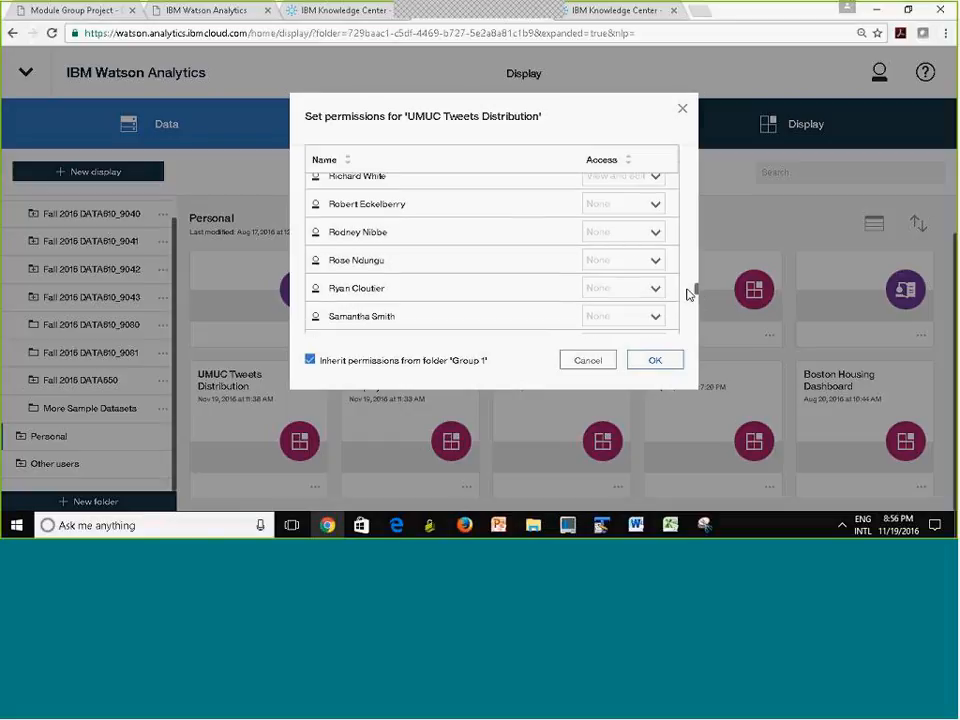
pyautogui.moveTo(689, 293); pyautogui.dragTo(682, 336)
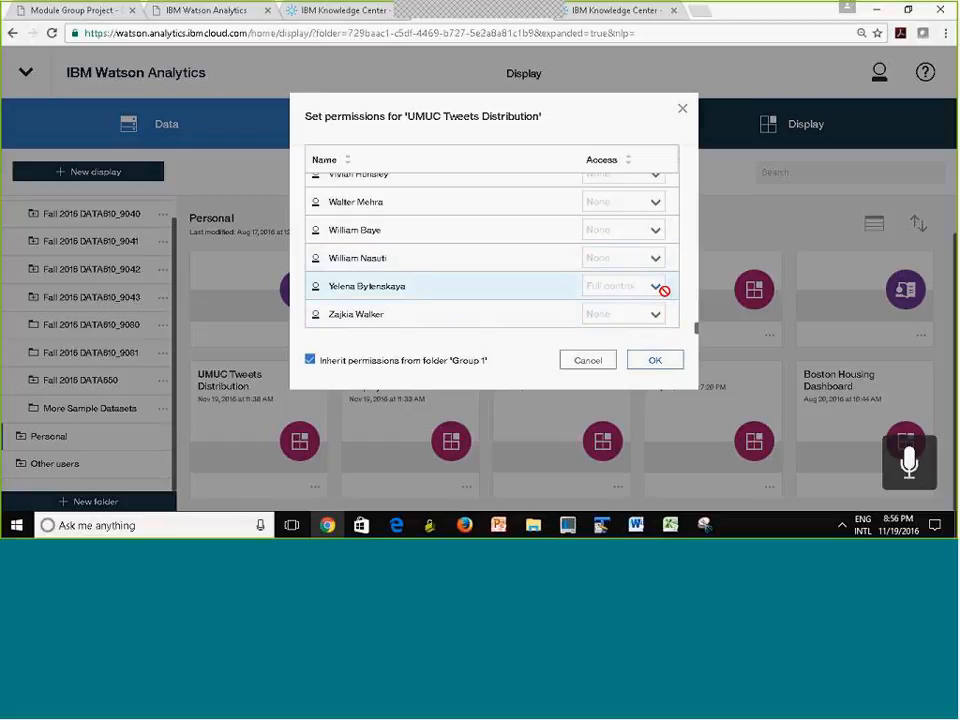
pyautogui.click(656, 360)
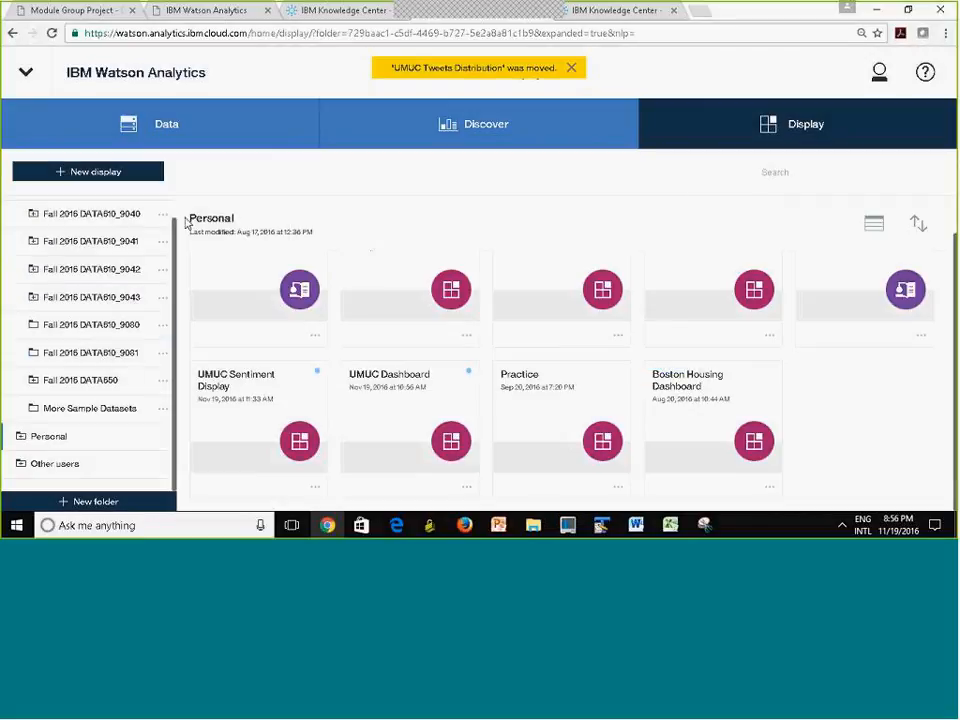
pyautogui.moveTo(178, 241); pyautogui.dragTo(174, 201)
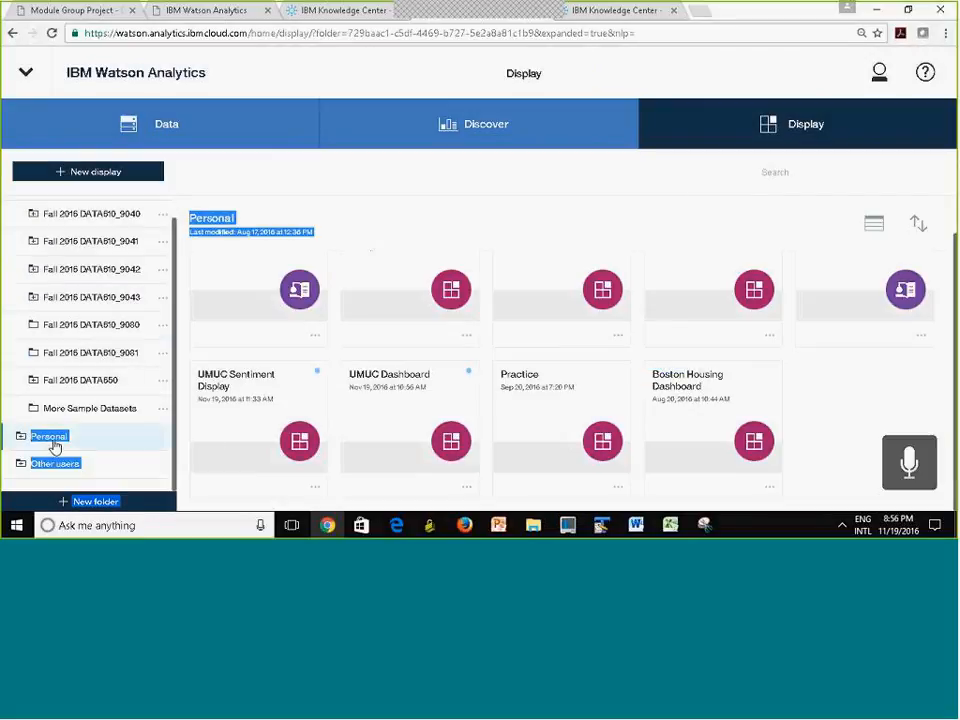
pyautogui.click(88, 213)
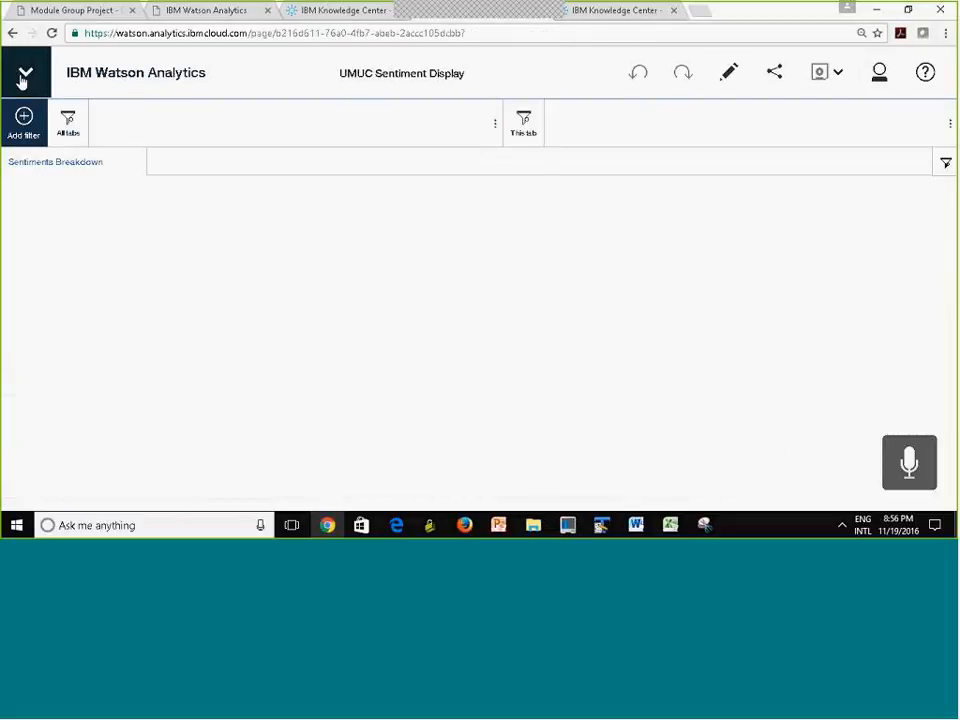
pyautogui.click(22, 80)
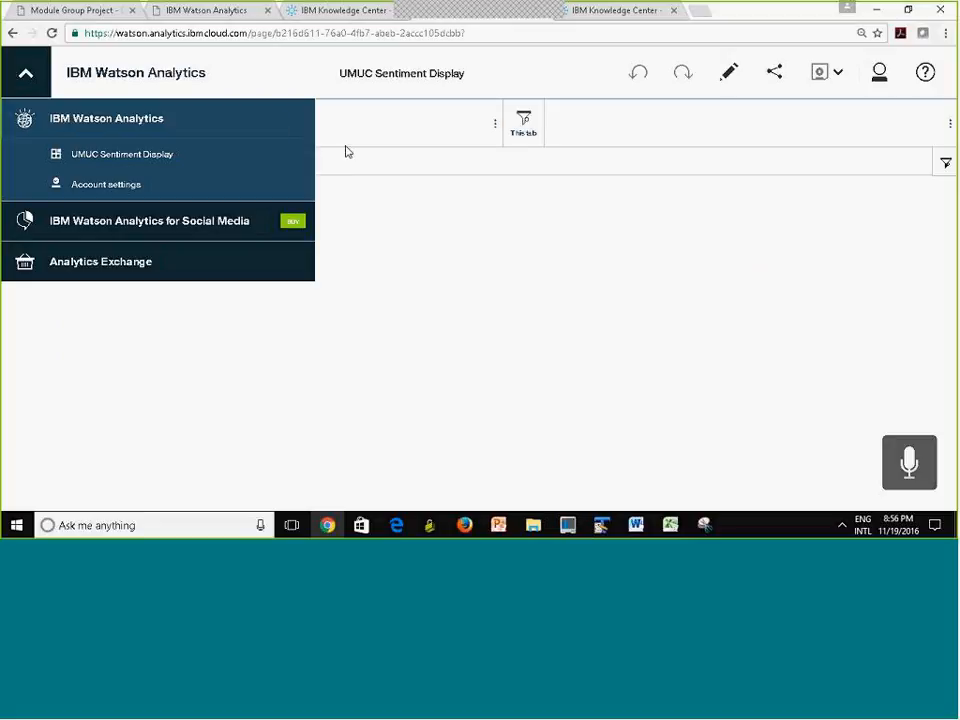
pyautogui.click(294, 156)
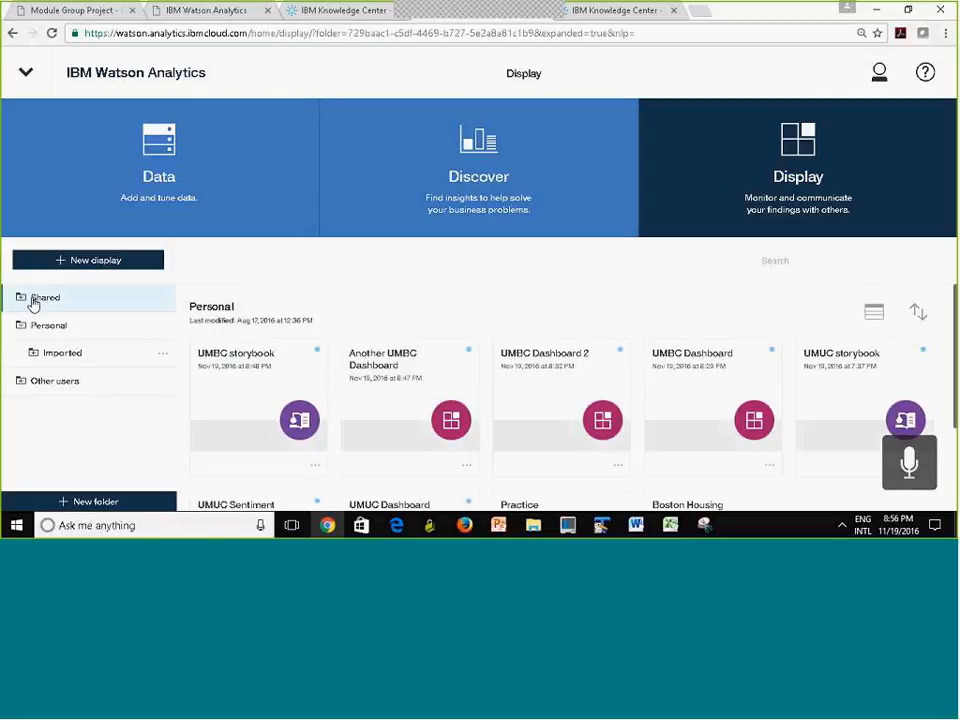
# Open the UMUC Tweets Distribution dashboard from the shared Group 1 folder under Fall 2016 DATA610_9040
pyautogui.click(27, 301)
pyautogui.click(25, 301)
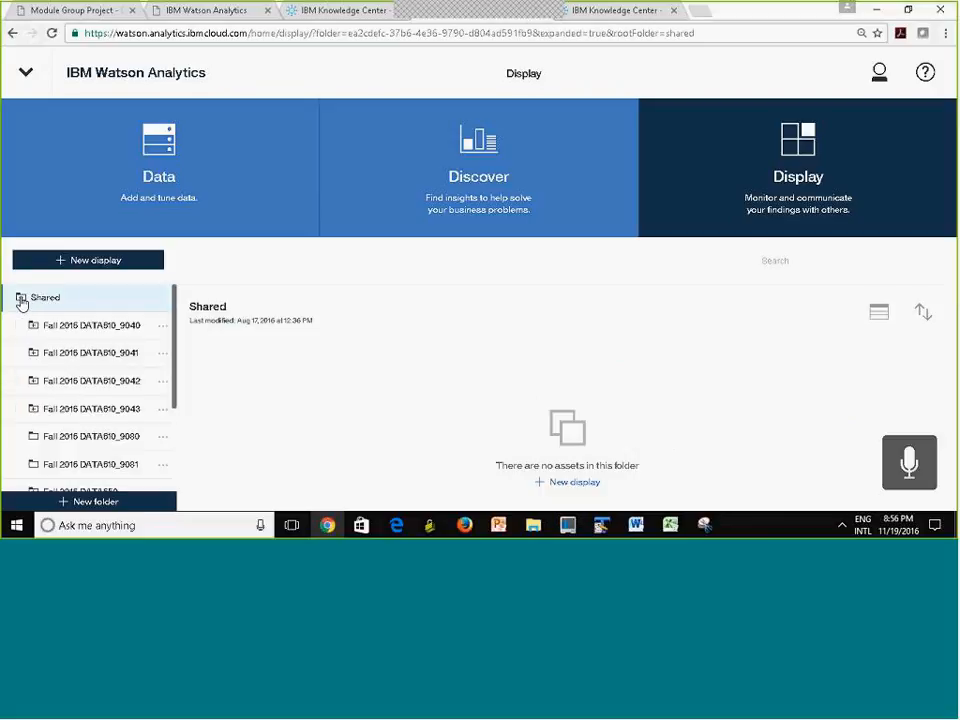
pyautogui.click(57, 334)
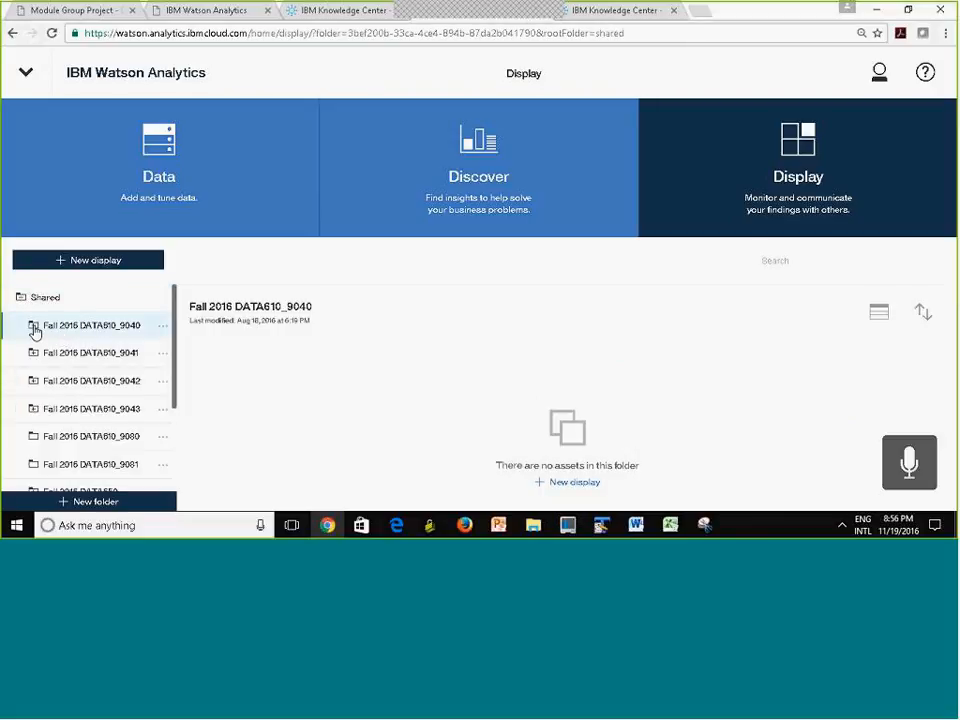
pyautogui.click(35, 332)
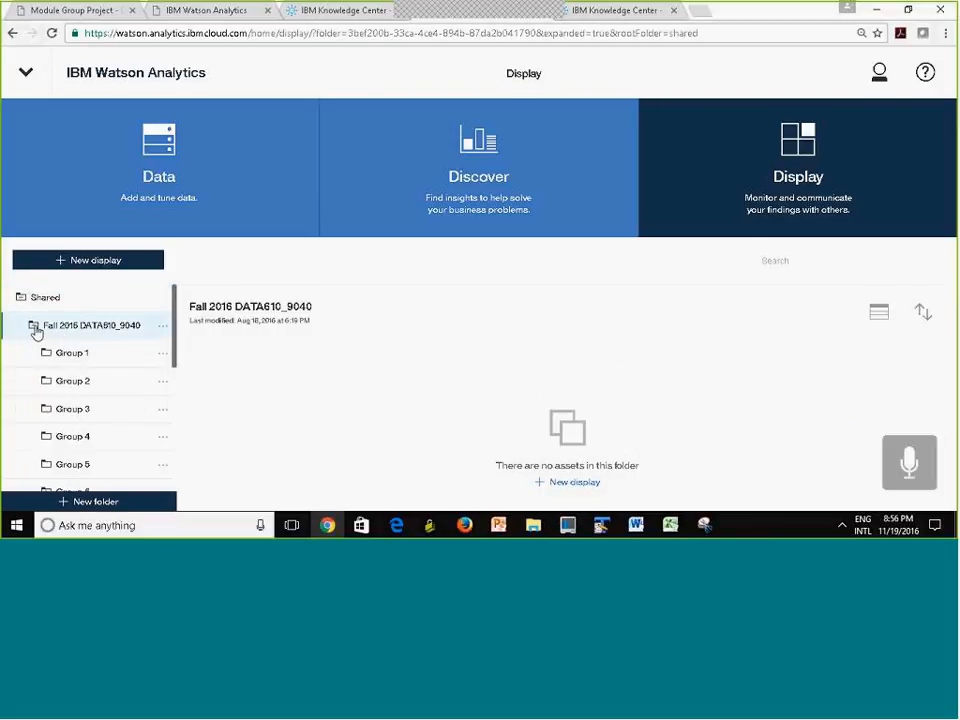
pyautogui.click(116, 356)
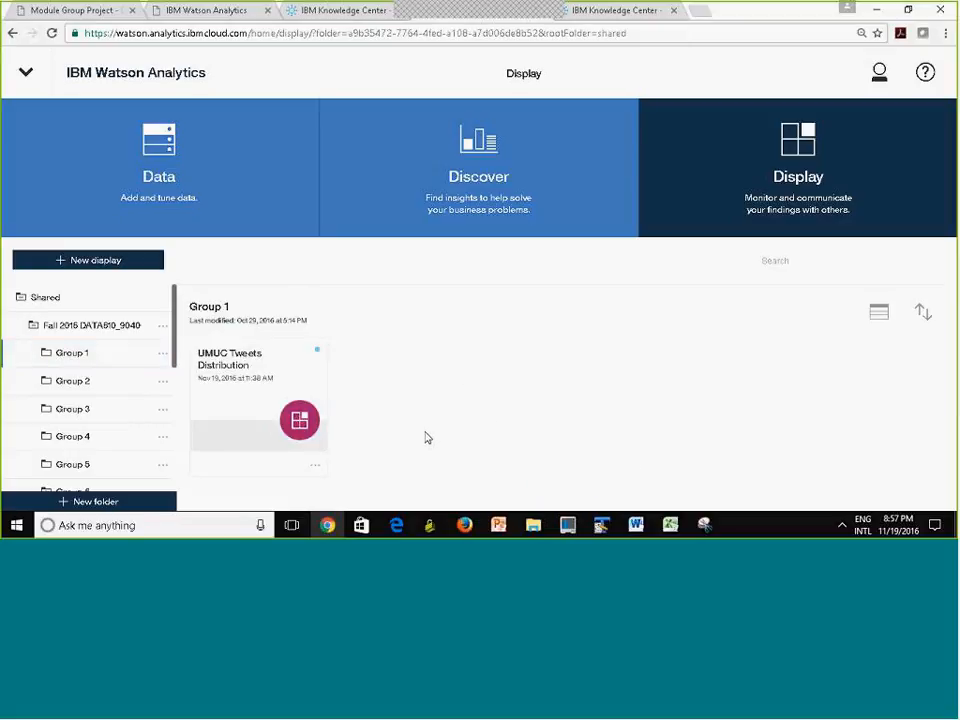
pyautogui.click(36, 331)
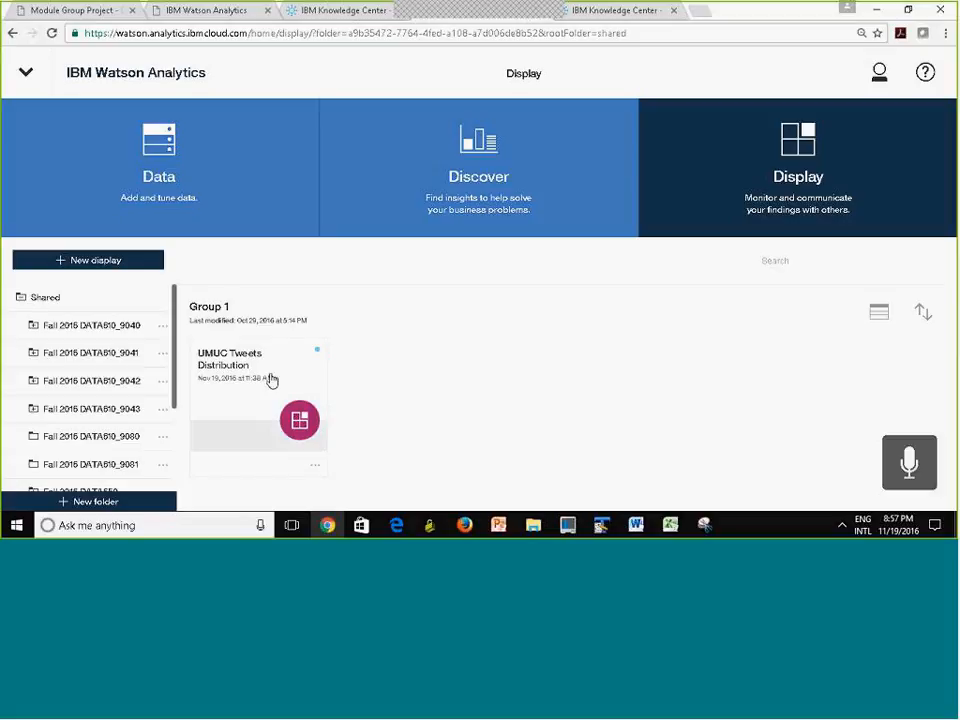
pyautogui.click(291, 438)
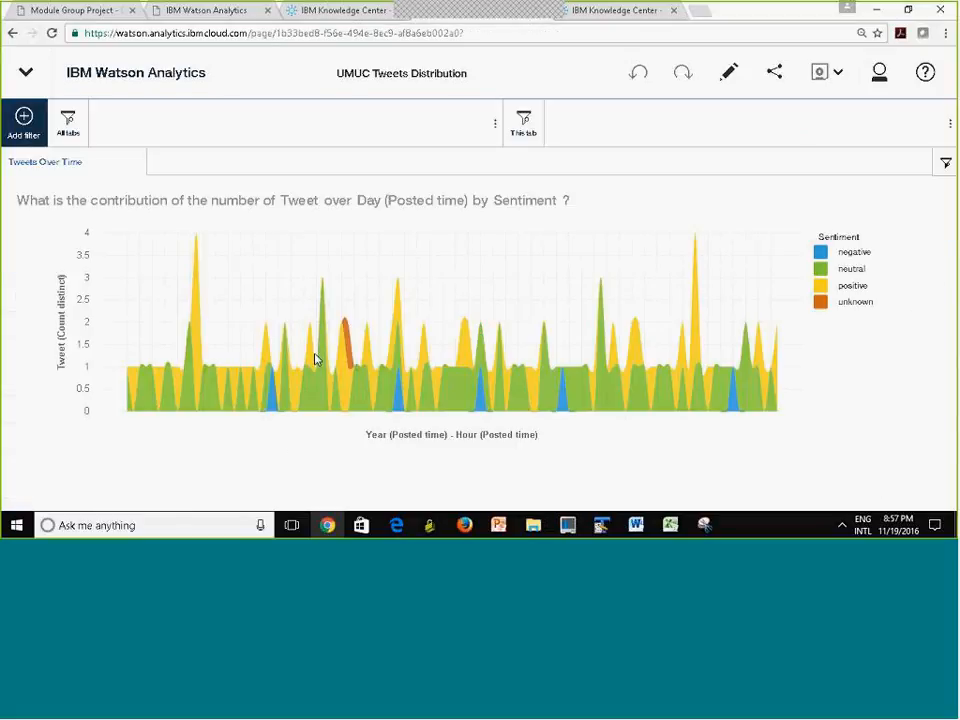
# Close the UMUC Tweets Distribution dashboard and return to the displays in the Group 1 folder
pyautogui.moveTo(316, 358)
pyautogui.click(20, 72)
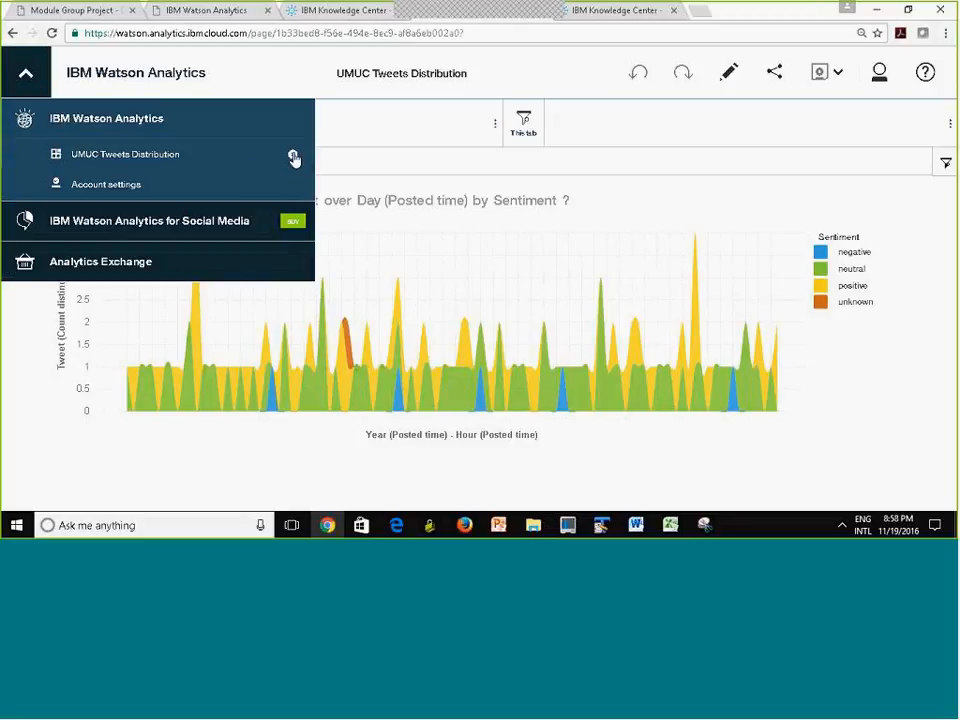
pyautogui.click(295, 156)
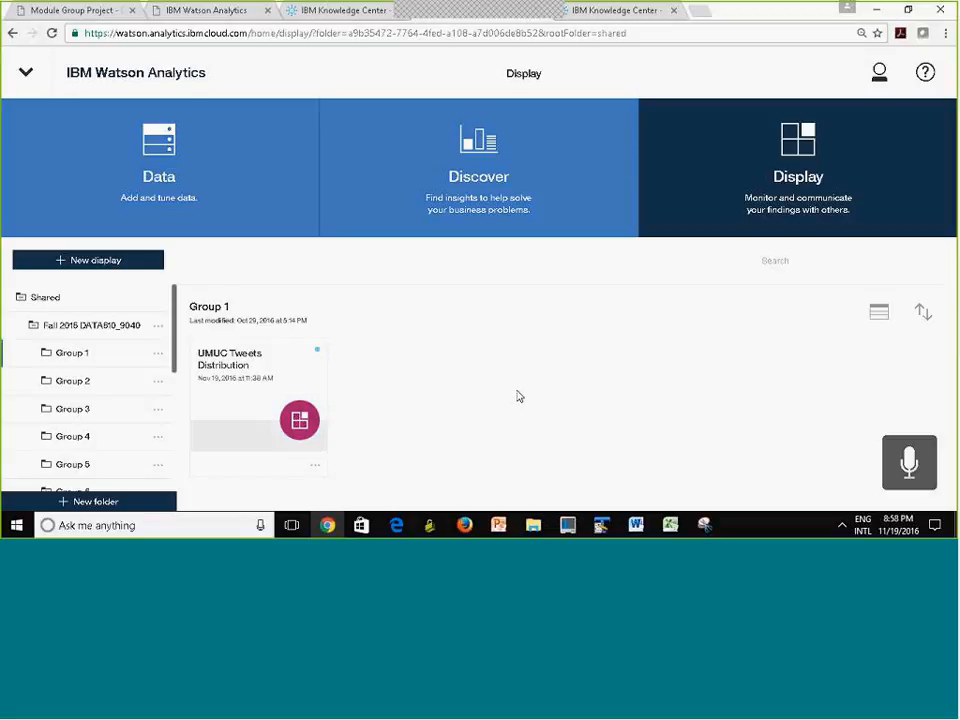
# Move the UMUC Tweets Distribution dashboard from the shared Group 1 folder back to the Personal folder and accept the loss of shared access
pyautogui.click(315, 466)
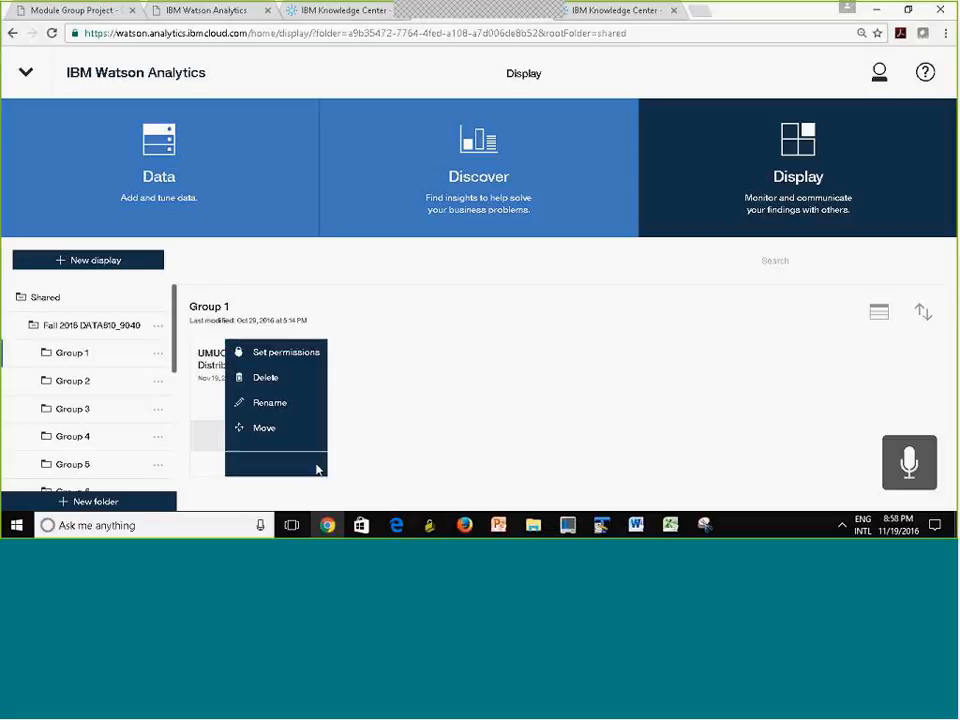
pyautogui.click(260, 433)
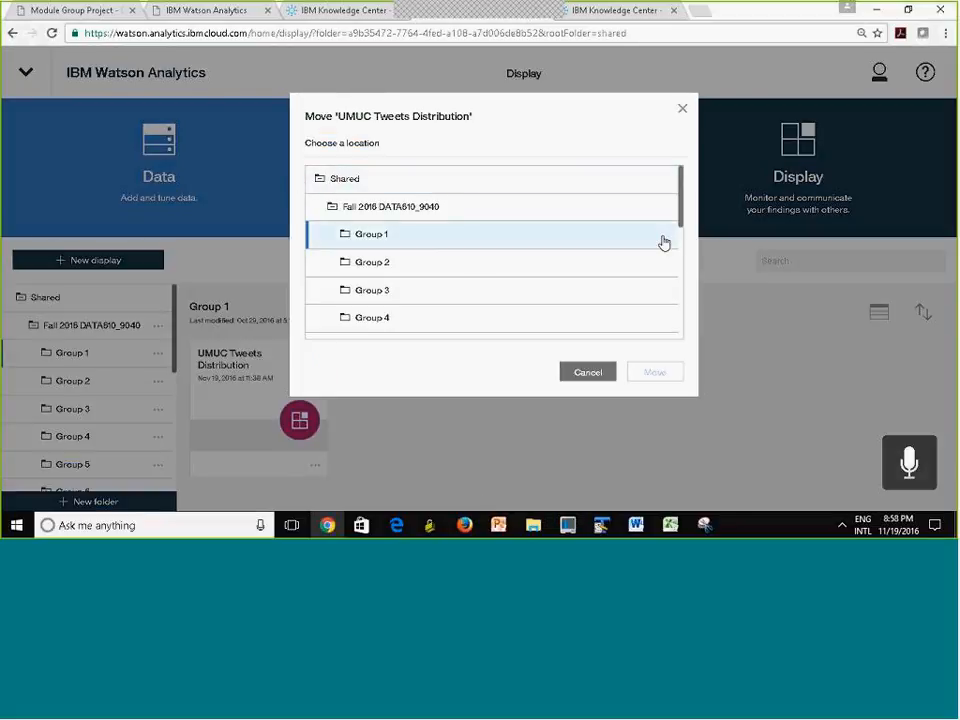
pyautogui.click(331, 210)
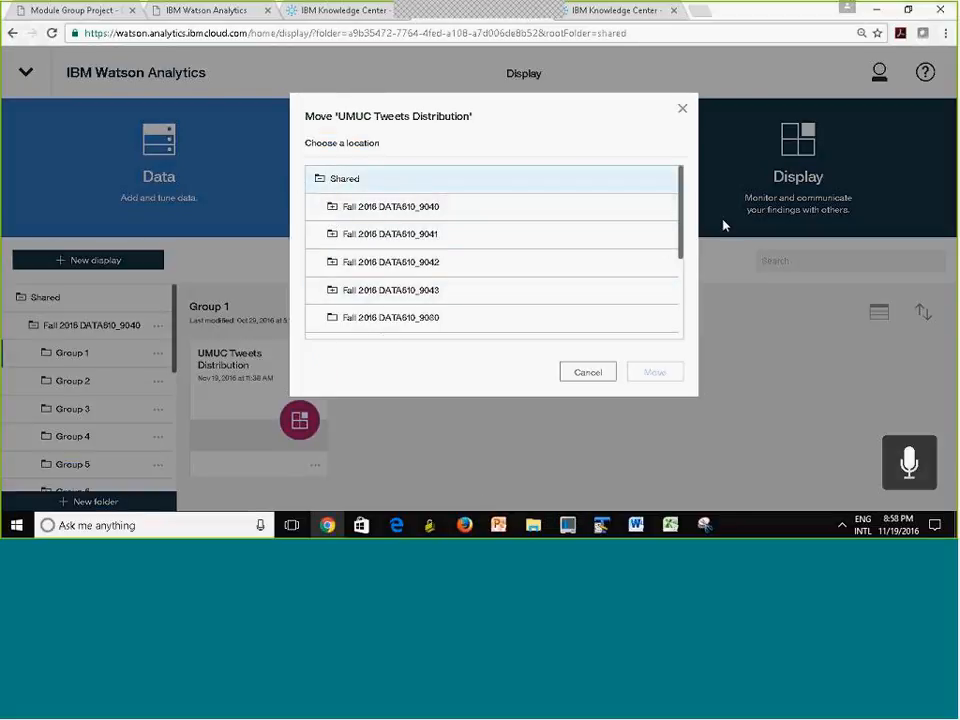
pyautogui.moveTo(683, 233); pyautogui.dragTo(686, 334)
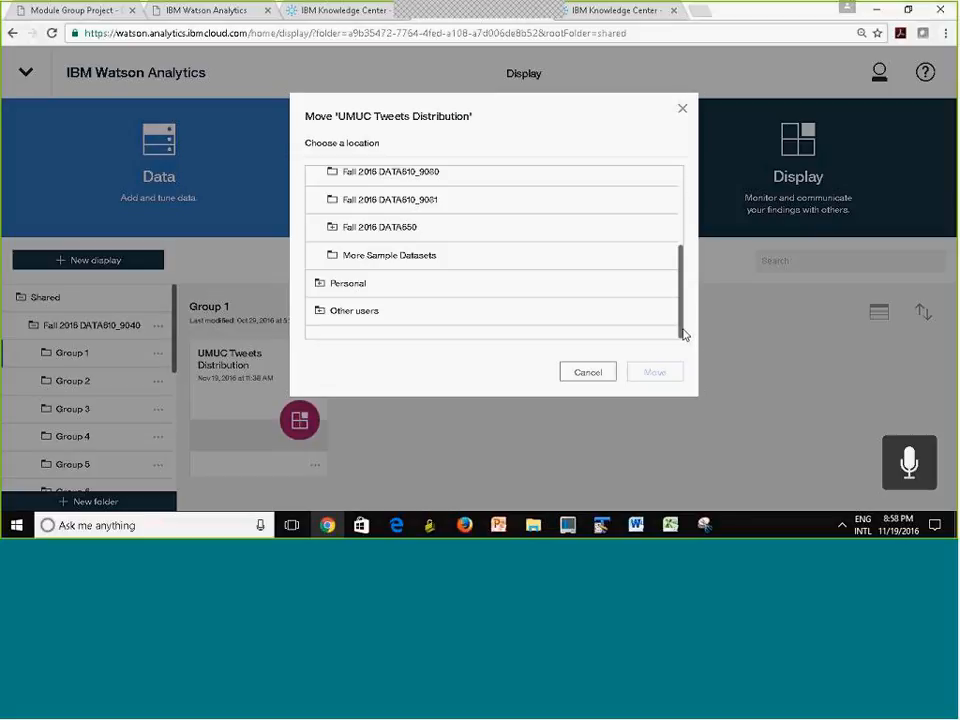
pyautogui.click(321, 287)
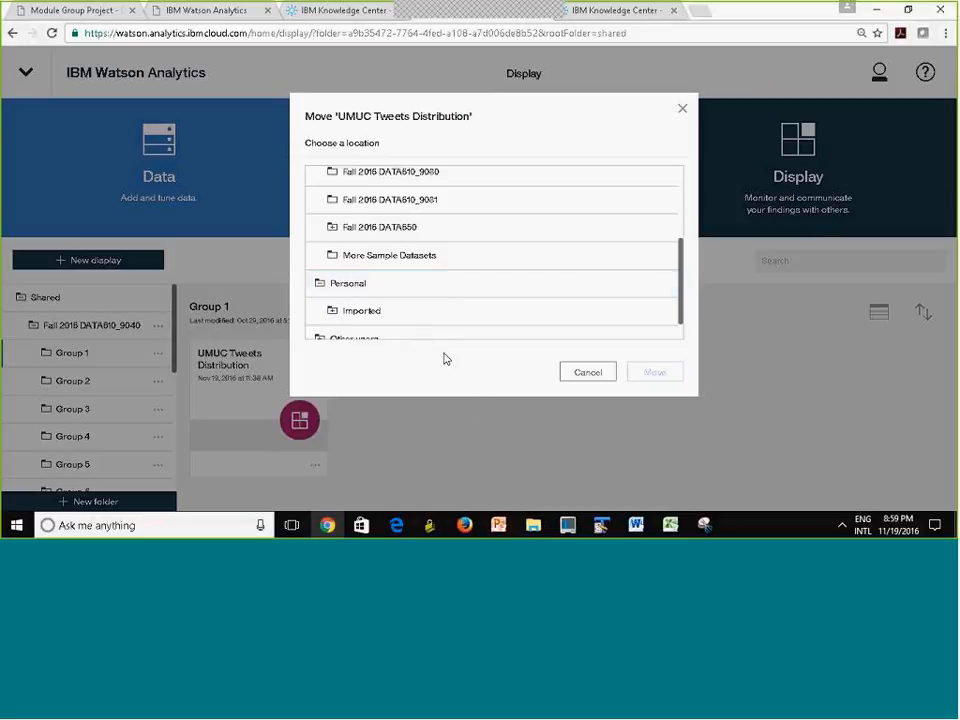
pyautogui.click(399, 290)
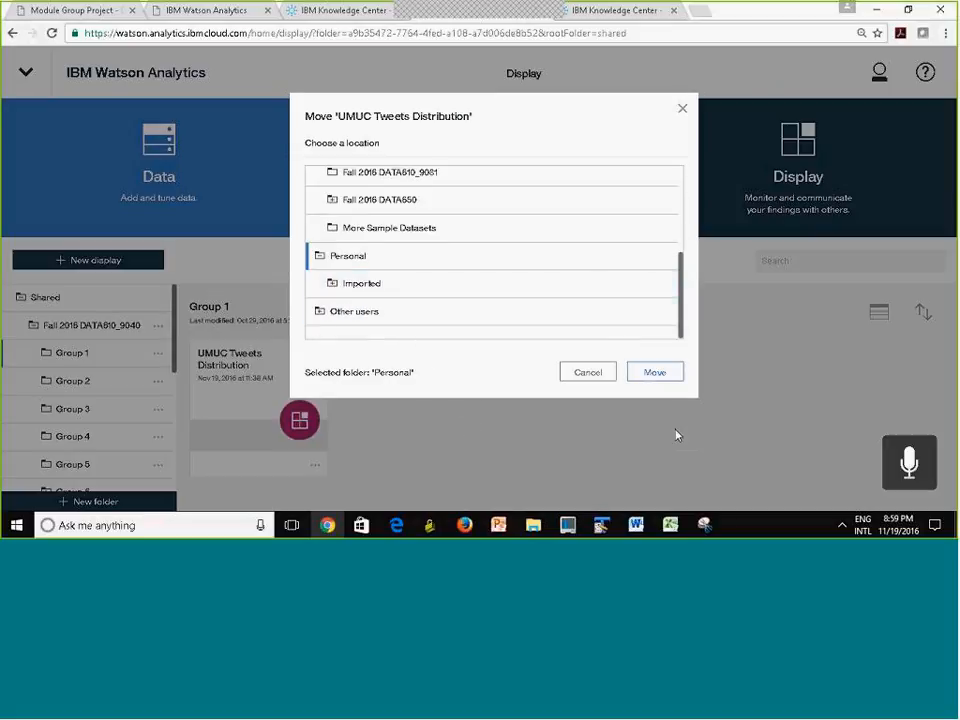
pyautogui.click(656, 373)
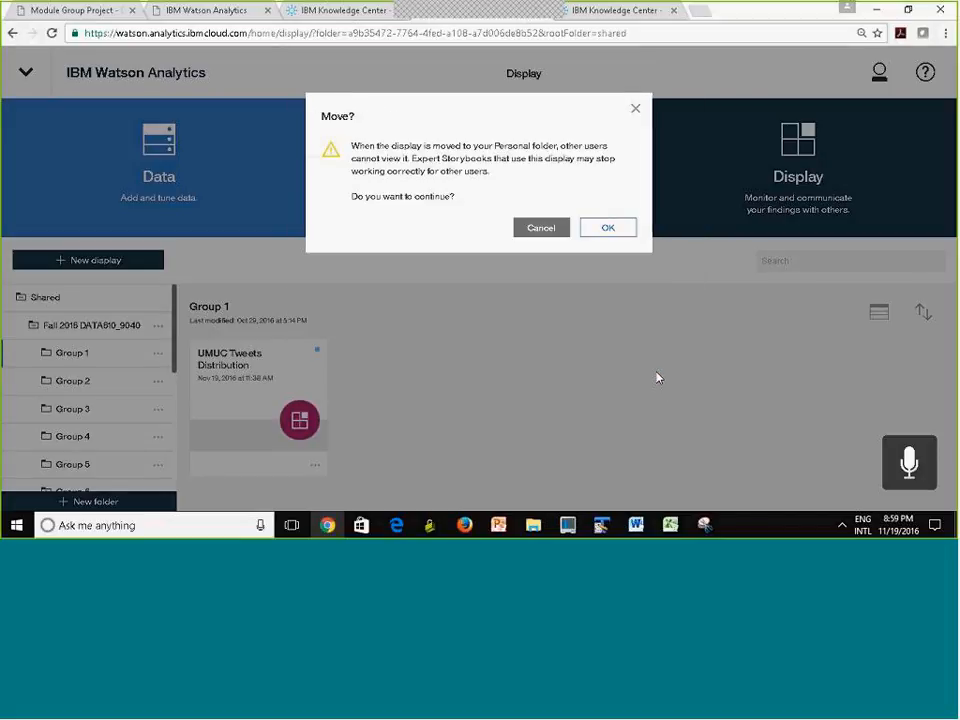
pyautogui.click(609, 230)
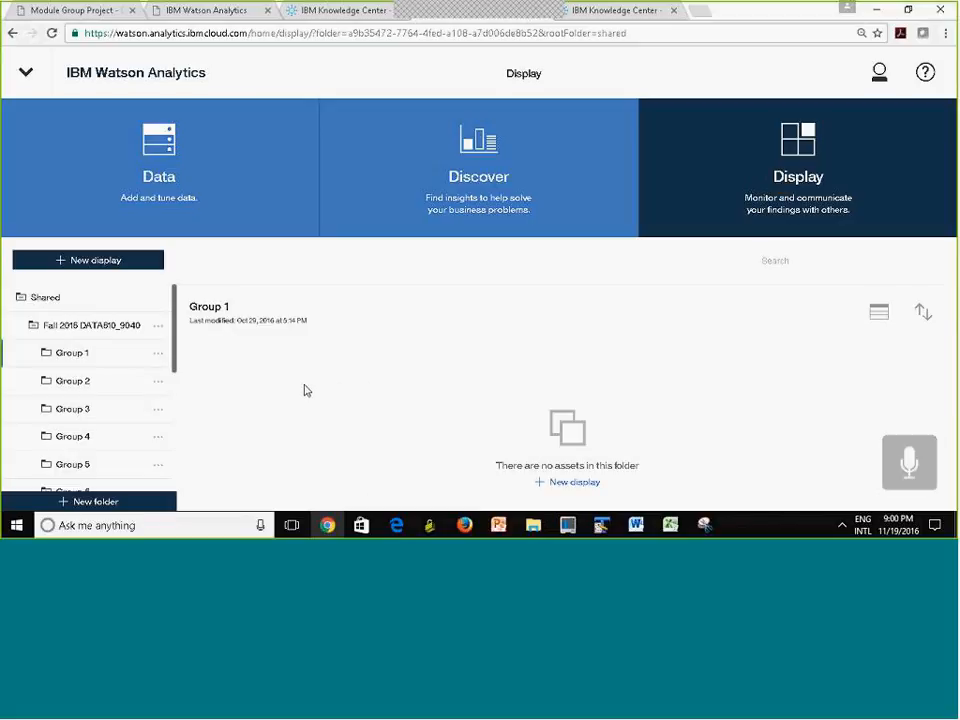
# View Another UMBC Dashboard from the Personal displays, and return to the Personal displays with it left open
pyautogui.click(34, 325)
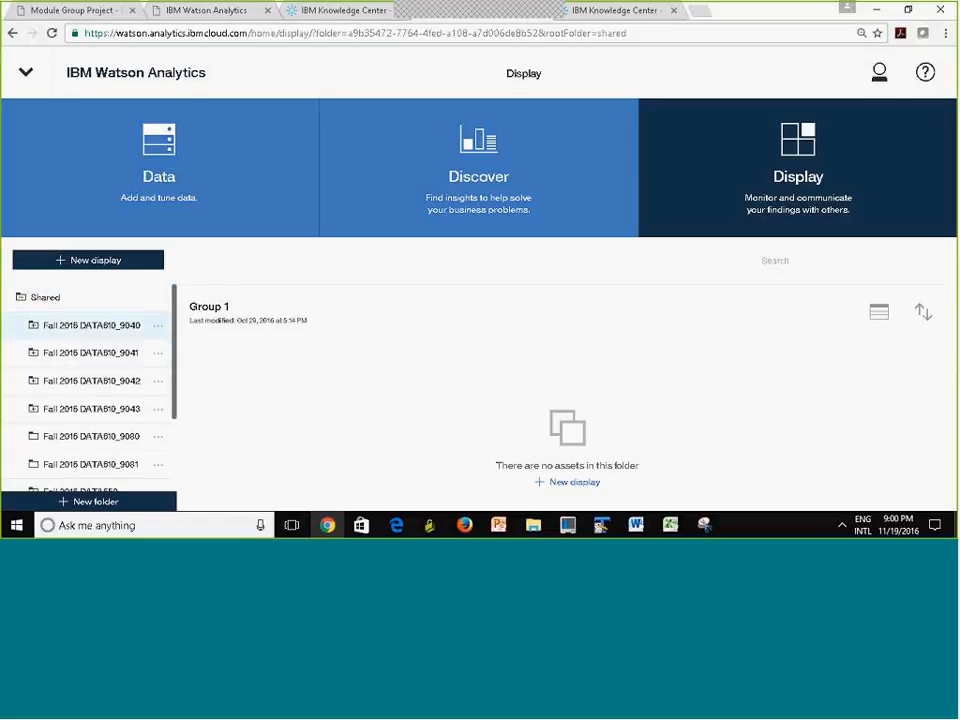
pyautogui.click(15, 306)
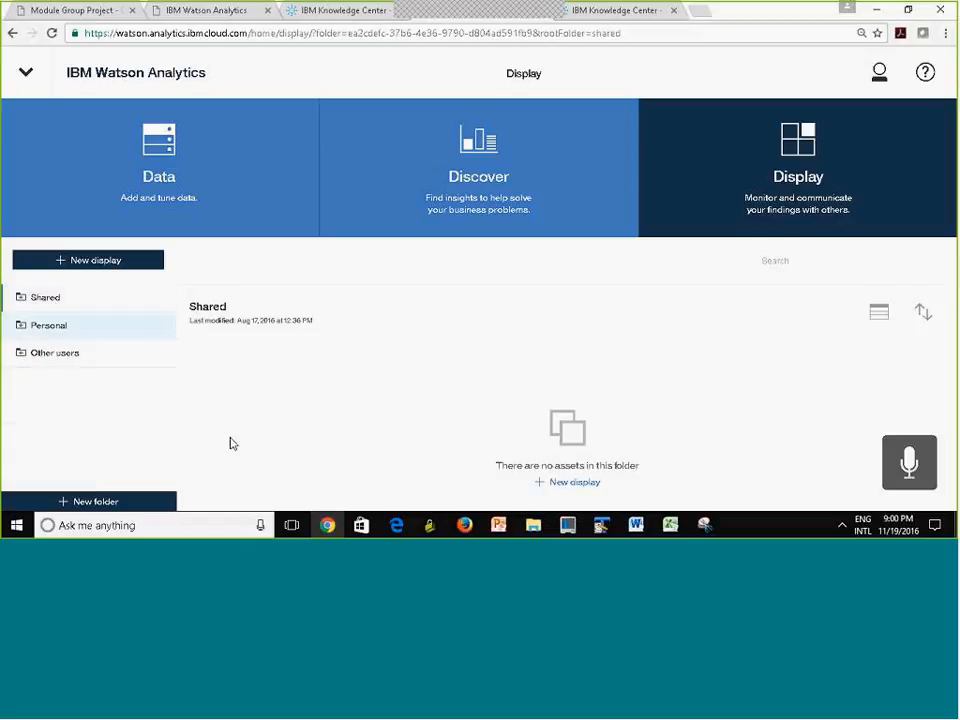
pyautogui.click(74, 331)
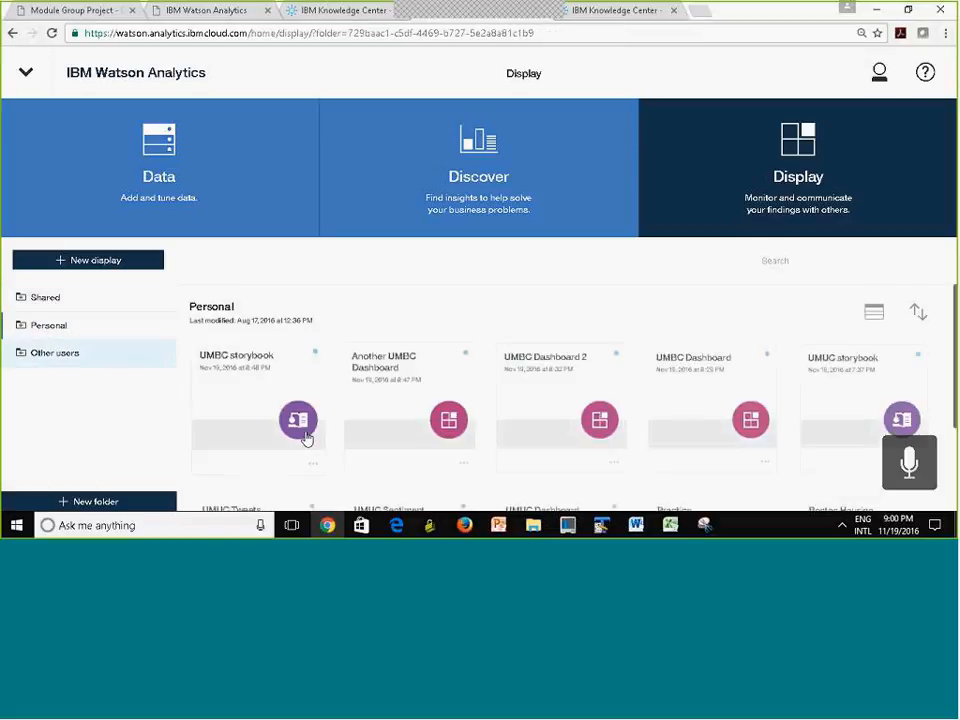
pyautogui.click(413, 426)
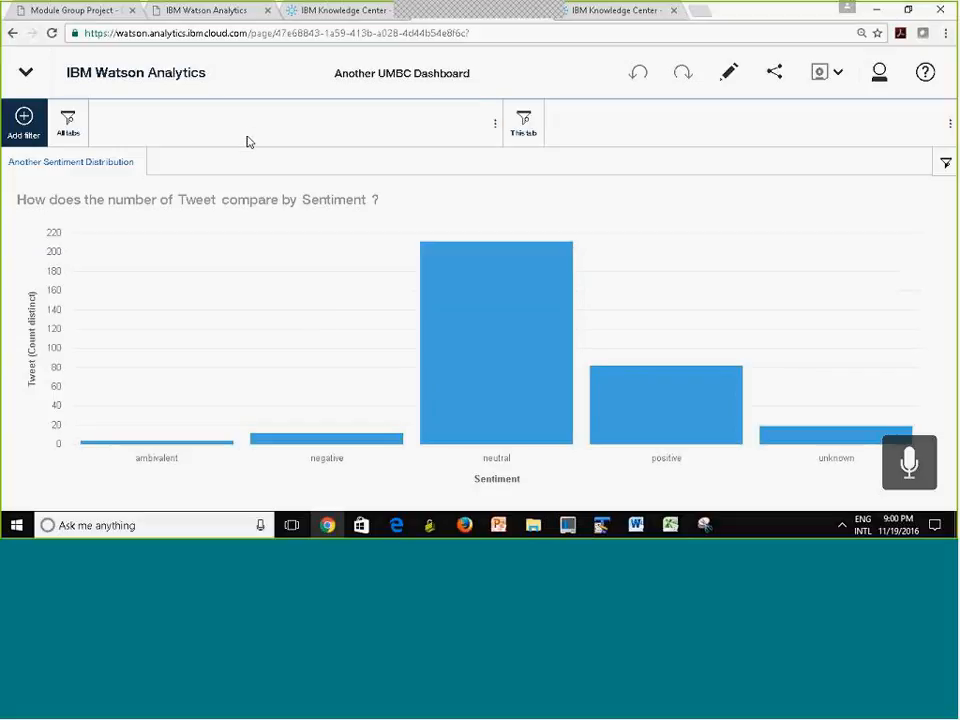
pyautogui.click(26, 74)
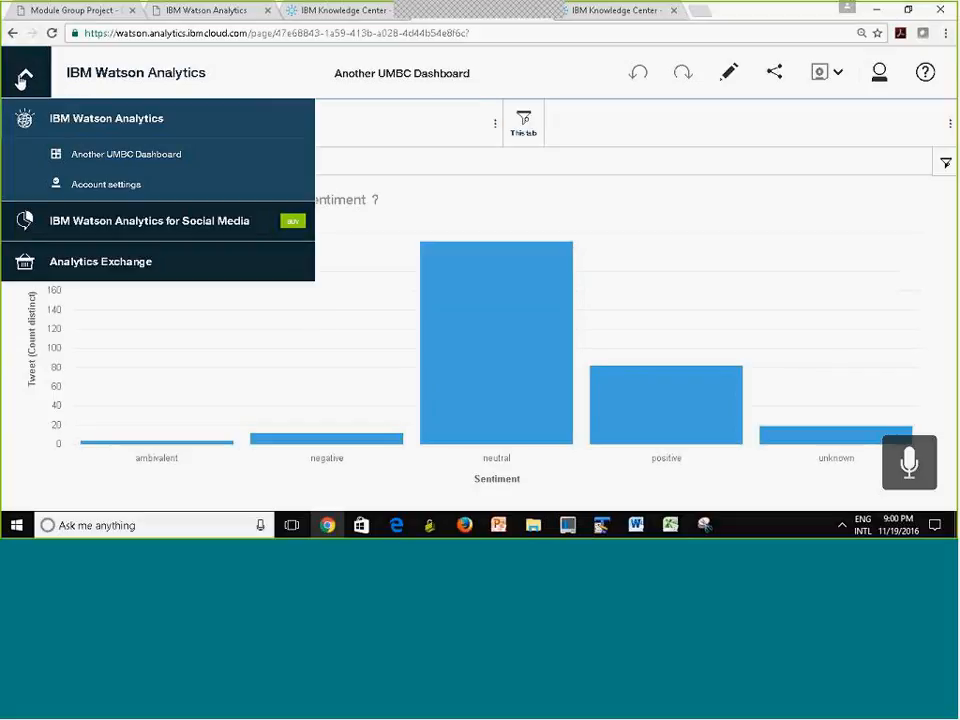
pyautogui.click(83, 128)
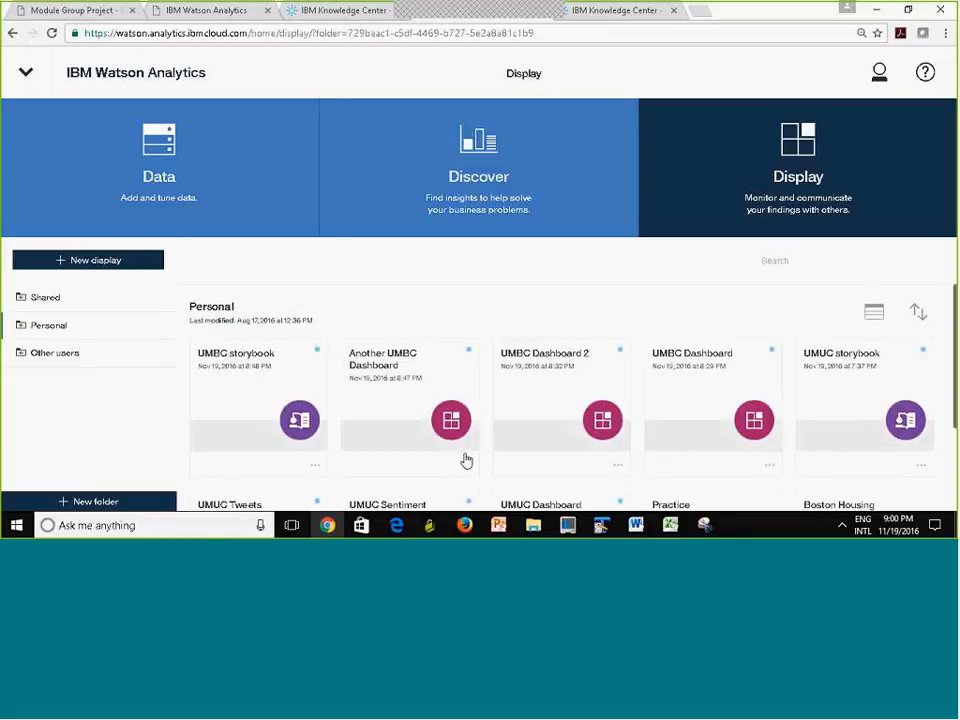
# Try to move Another UMBC Dashboard out of the Personal displays while it is still open
pyautogui.click(467, 466)
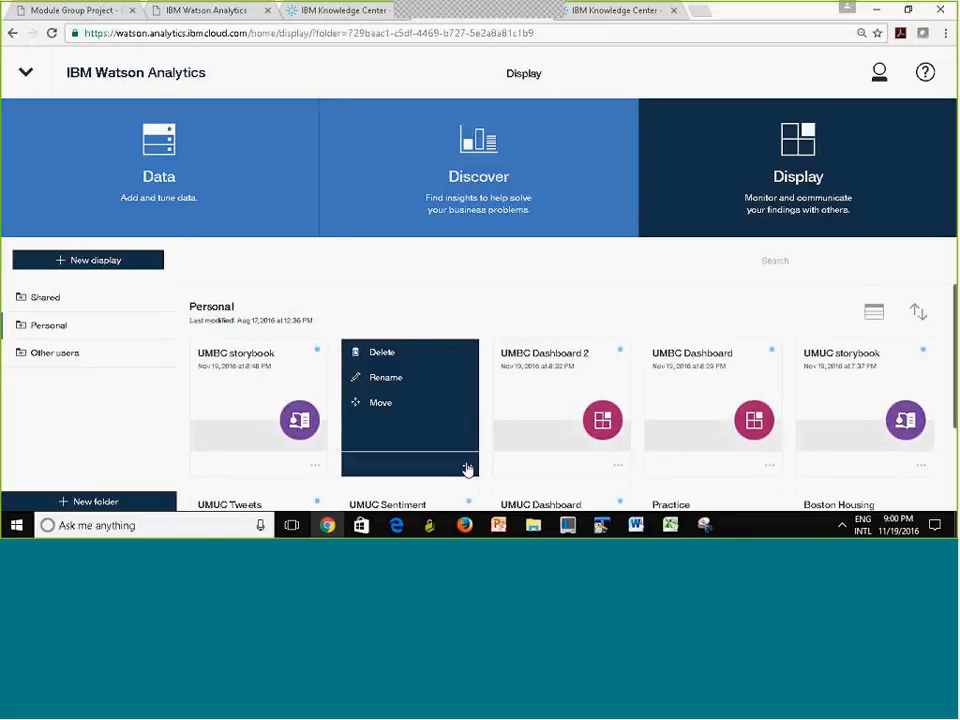
pyautogui.click(416, 415)
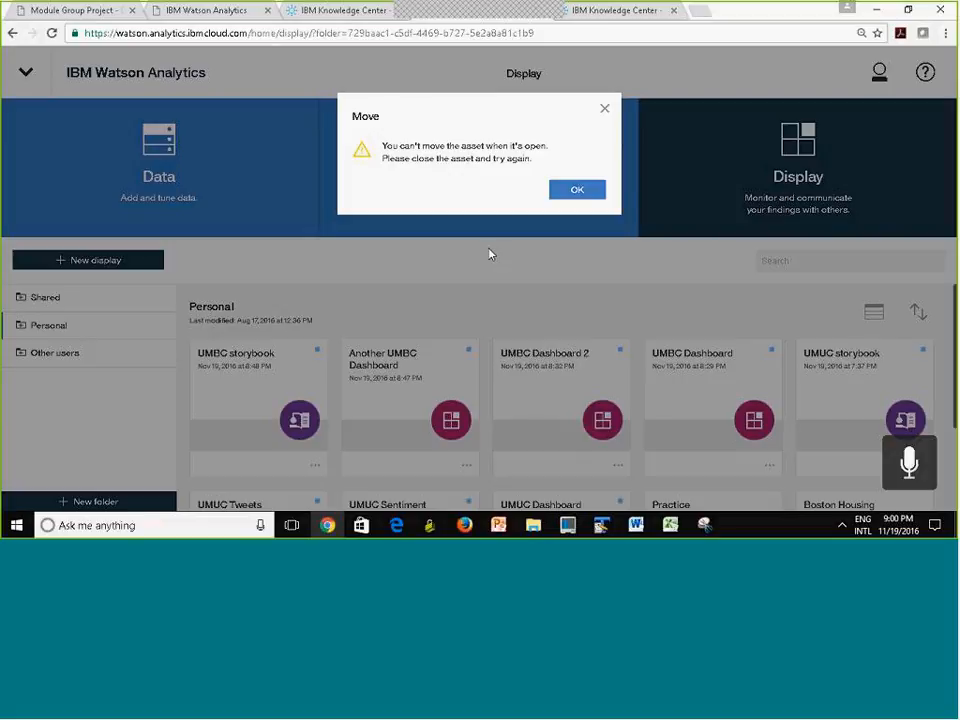
pyautogui.click(592, 189)
# Close the open Another UMBC Dashboard so that it can be moved
pyautogui.click(25, 72)
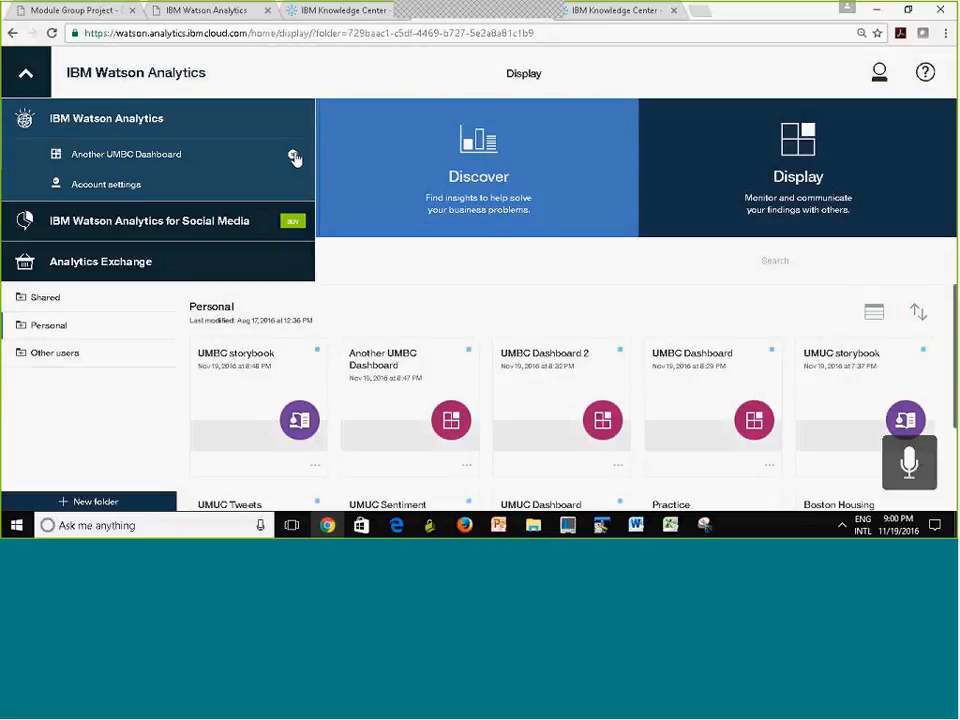
pyautogui.click(294, 157)
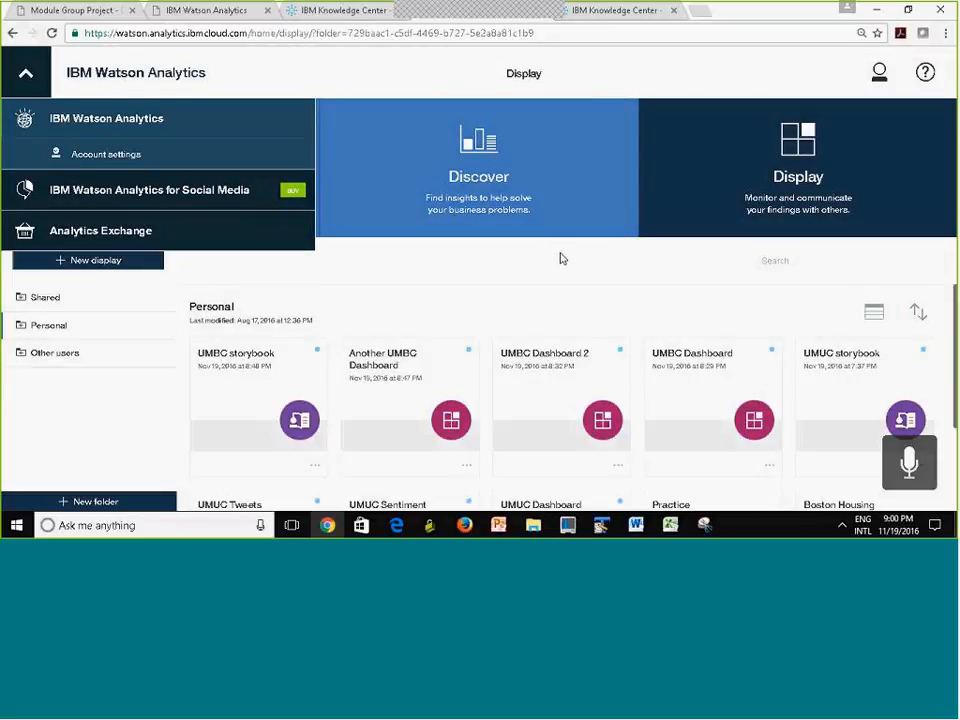
pyautogui.click(506, 268)
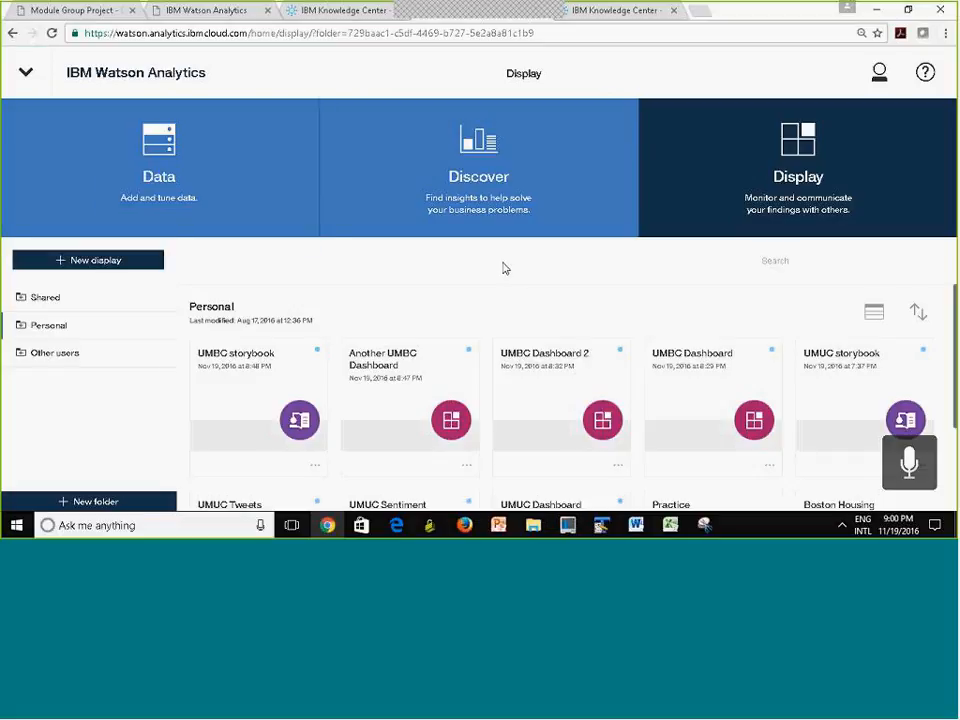
# Show the data assets of the shared Group 1 folder under Fall 2016 DATA610_9040
pyautogui.click(24, 304)
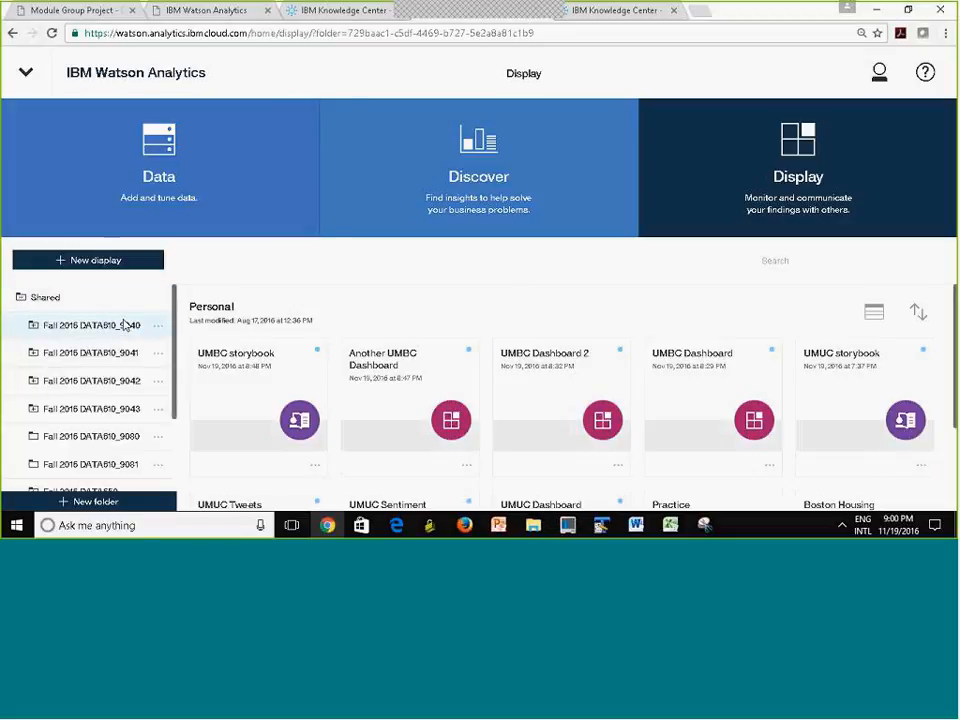
pyautogui.click(129, 326)
pyautogui.click(34, 328)
pyautogui.click(96, 350)
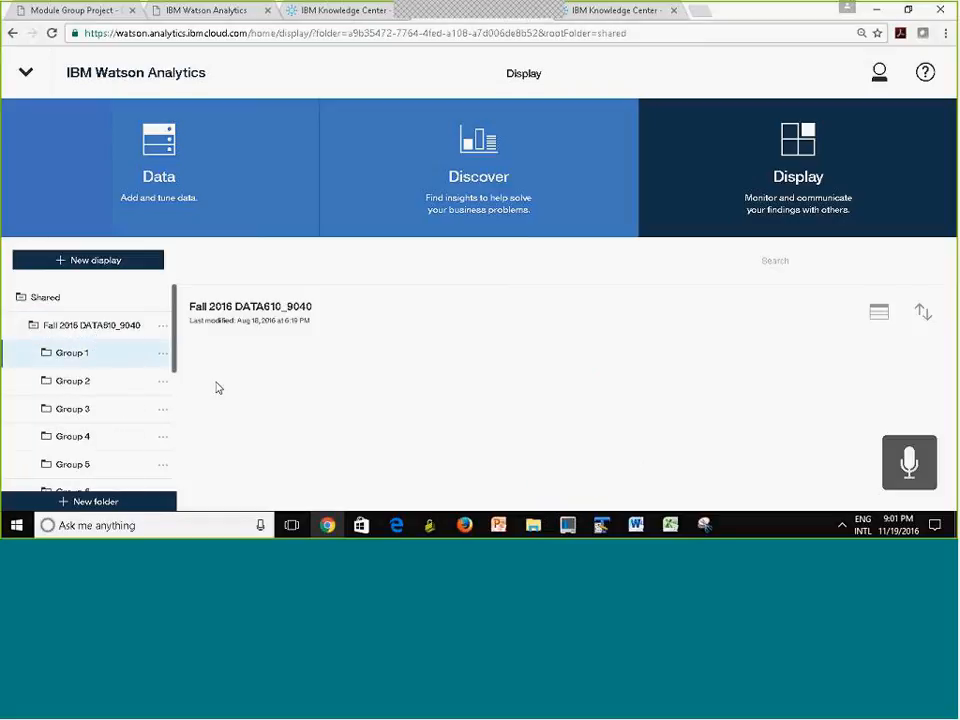
pyautogui.click(155, 209)
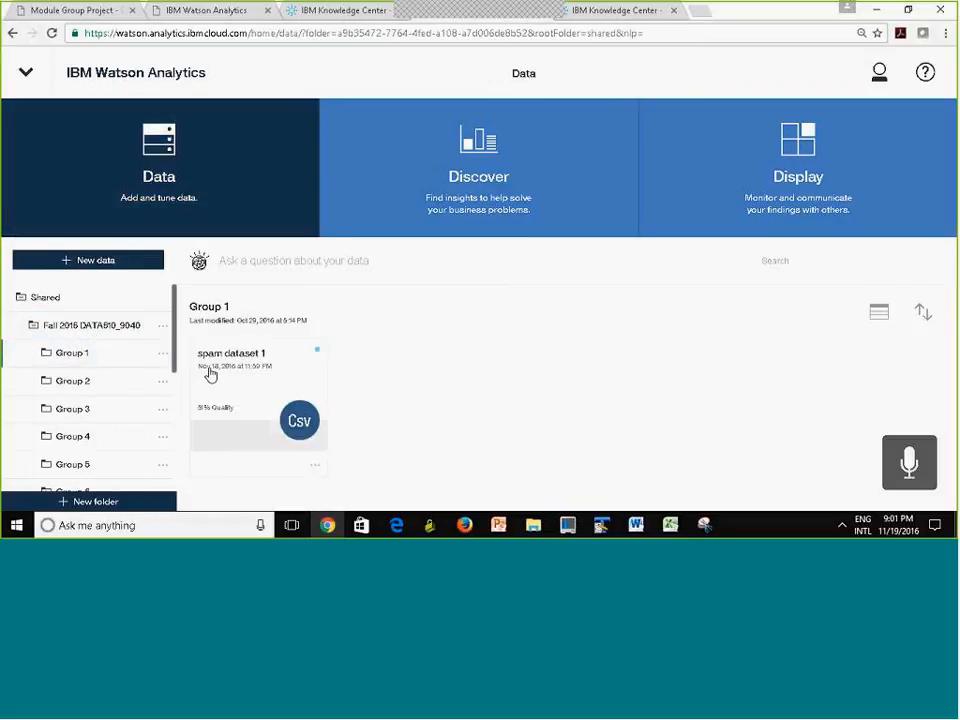
pyautogui.click(314, 470)
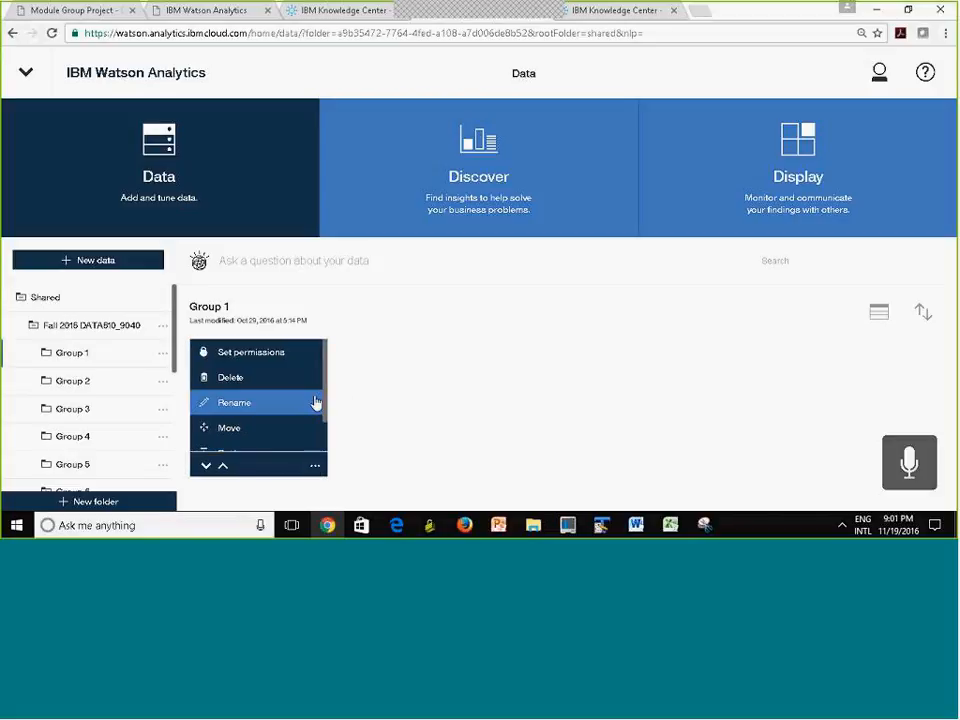
pyautogui.click(270, 403)
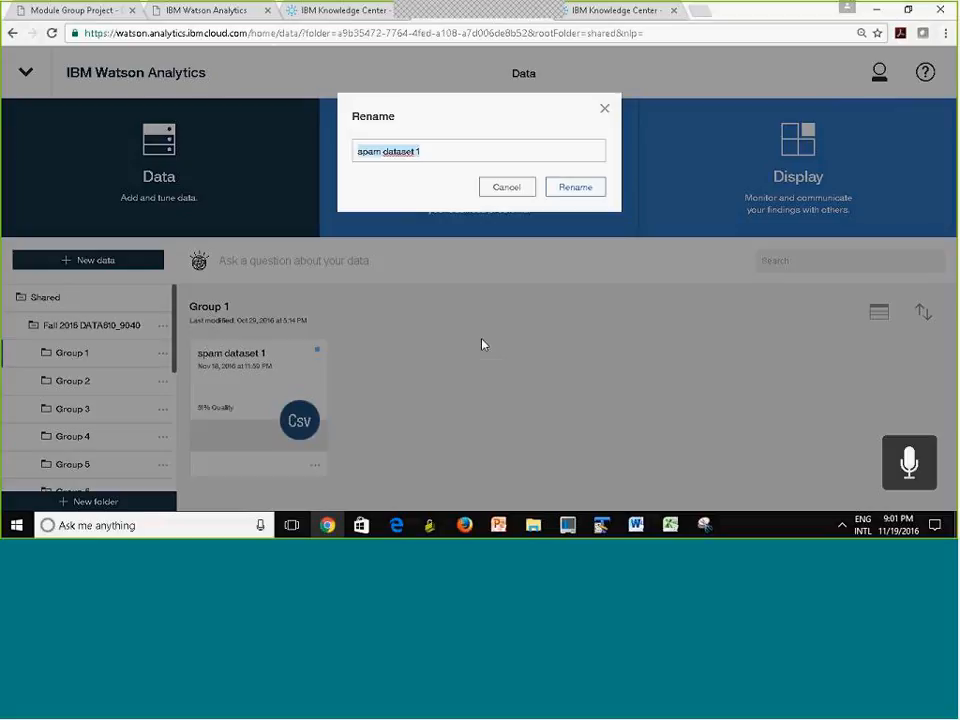
pyautogui.click(500, 189)
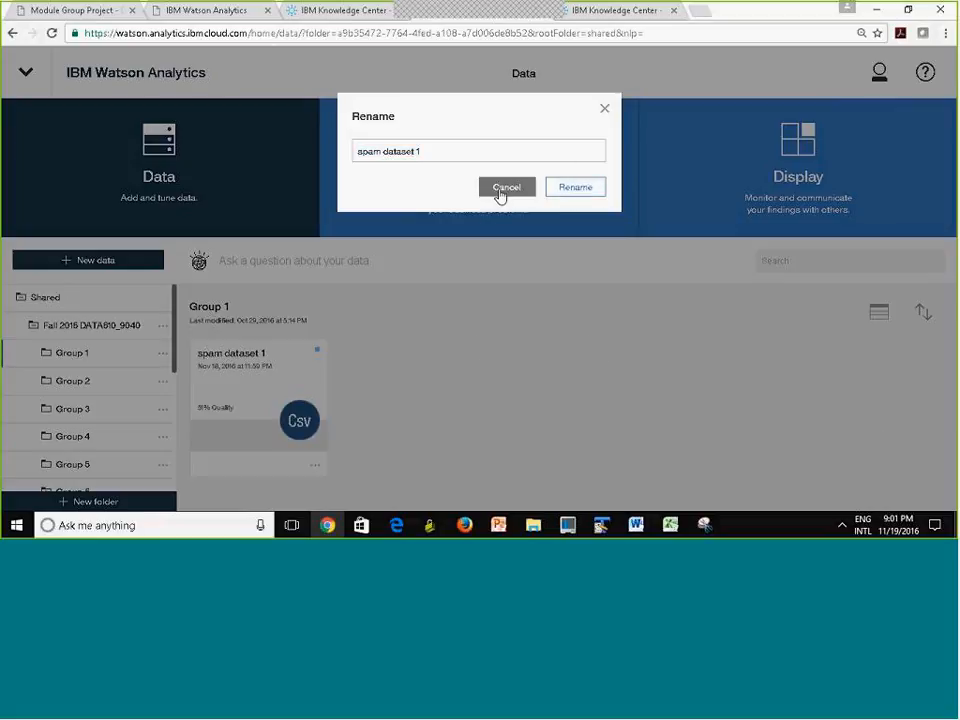
pyautogui.click(118, 362)
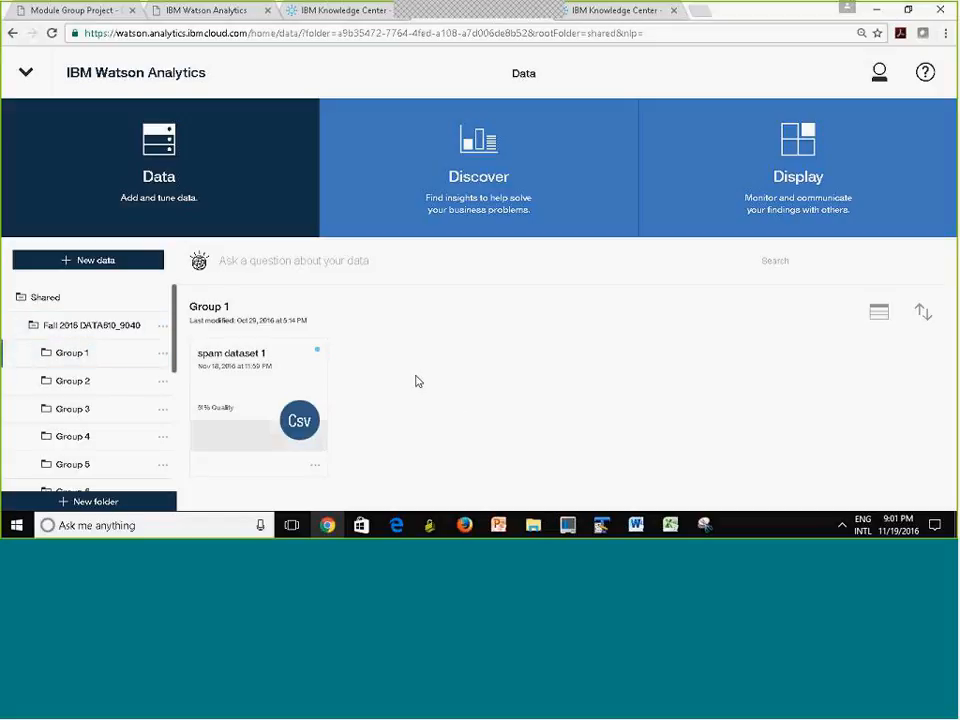
# Collapse the Shared folder tree and return to the Personal data assets
pyautogui.click(33, 328)
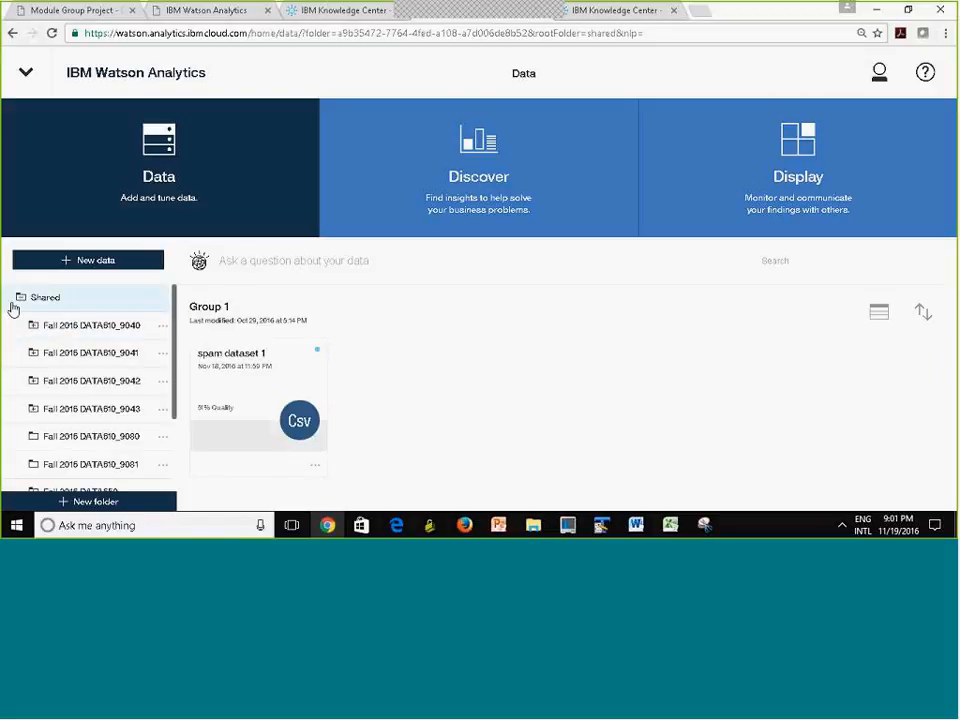
pyautogui.click(20, 300)
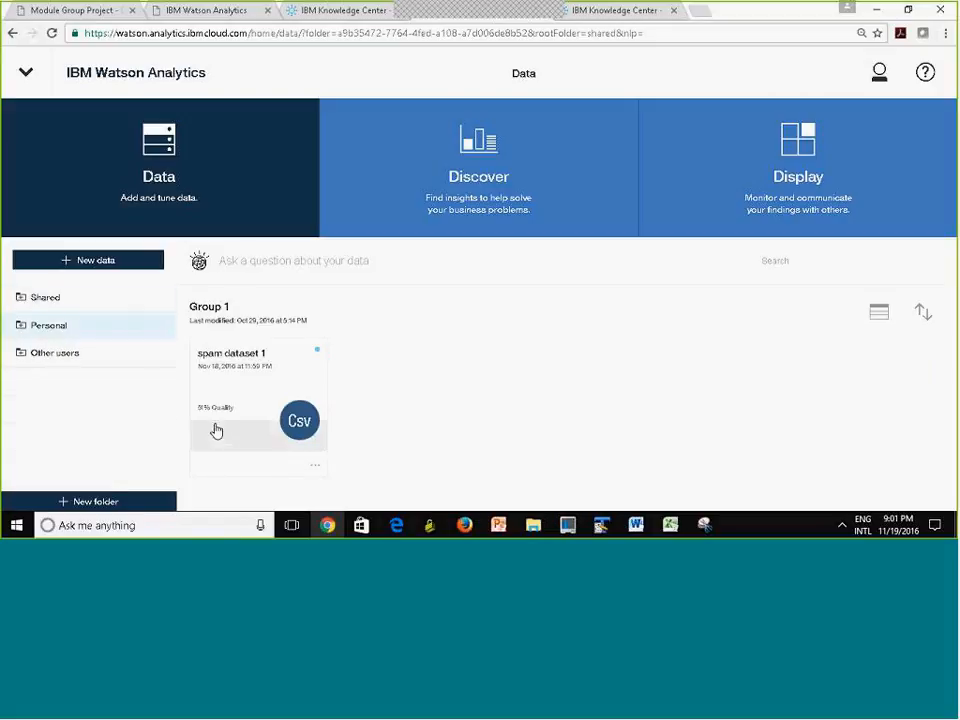
pyautogui.click(27, 332)
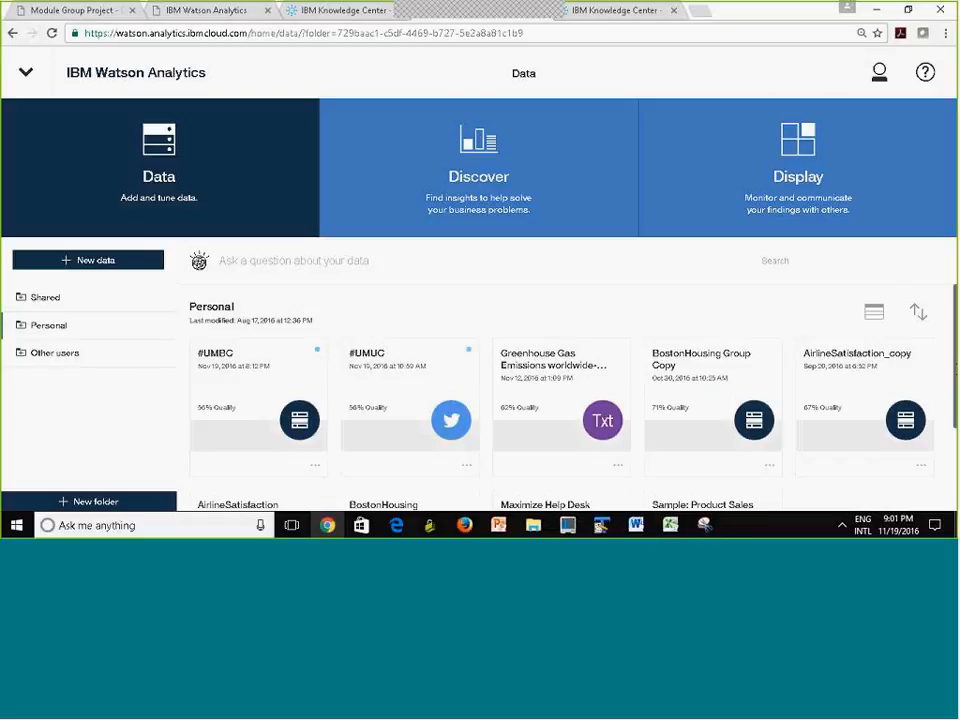
# Move the BostonHousing dataset from Personal to the shared Group 1 folder under Fall 2016 DATA610_9040
pyautogui.scroll(-3, 664, 503)
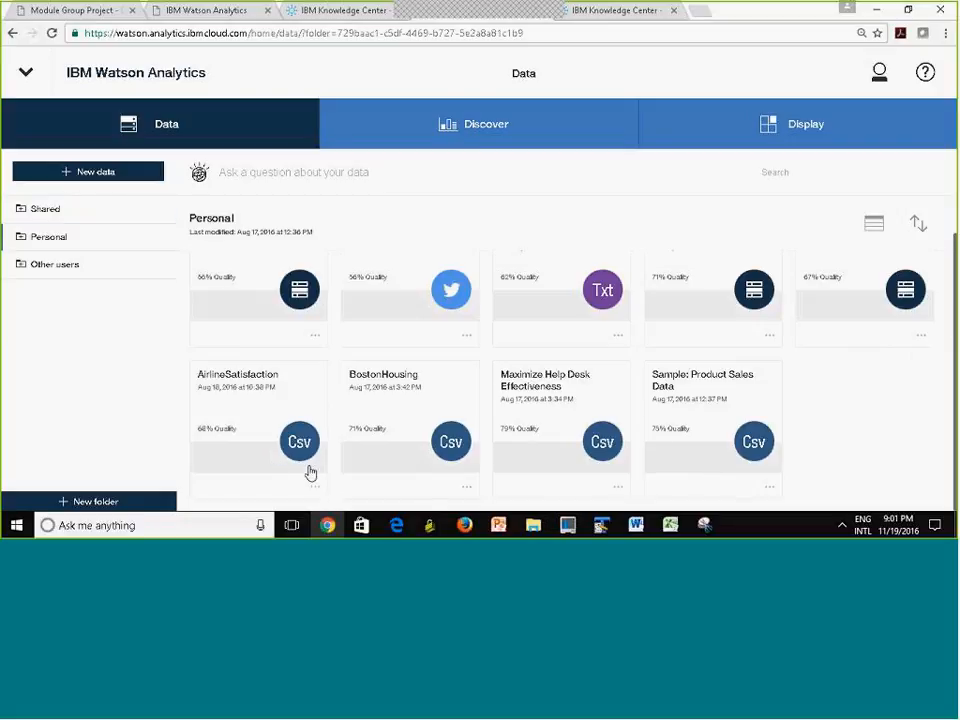
pyautogui.click(466, 488)
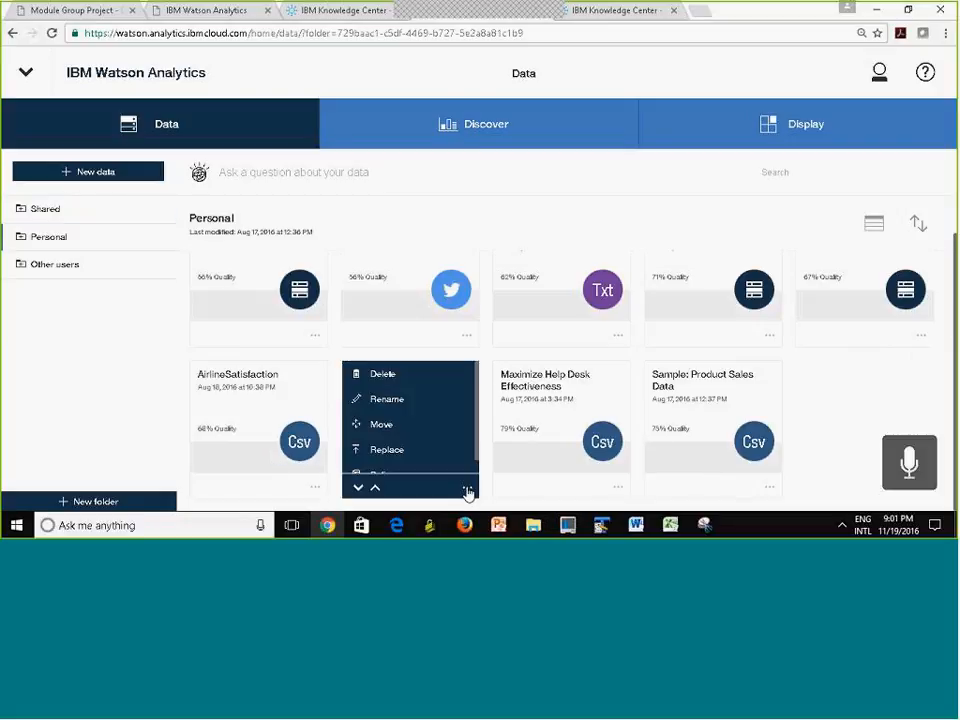
pyautogui.click(414, 424)
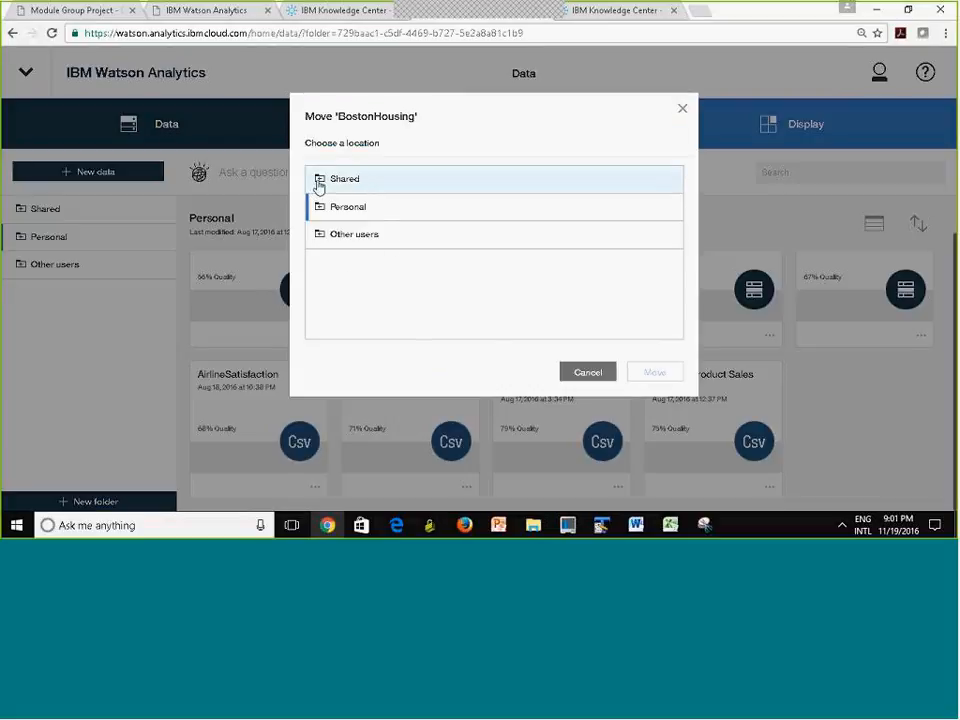
pyautogui.click(318, 184)
pyautogui.click(332, 209)
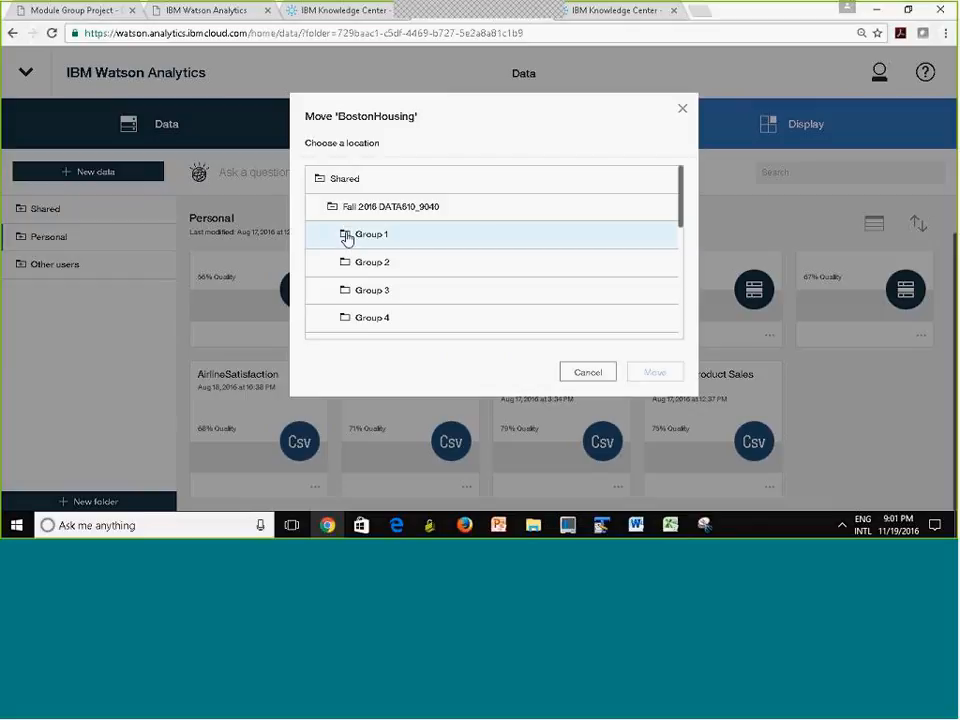
pyautogui.click(347, 235)
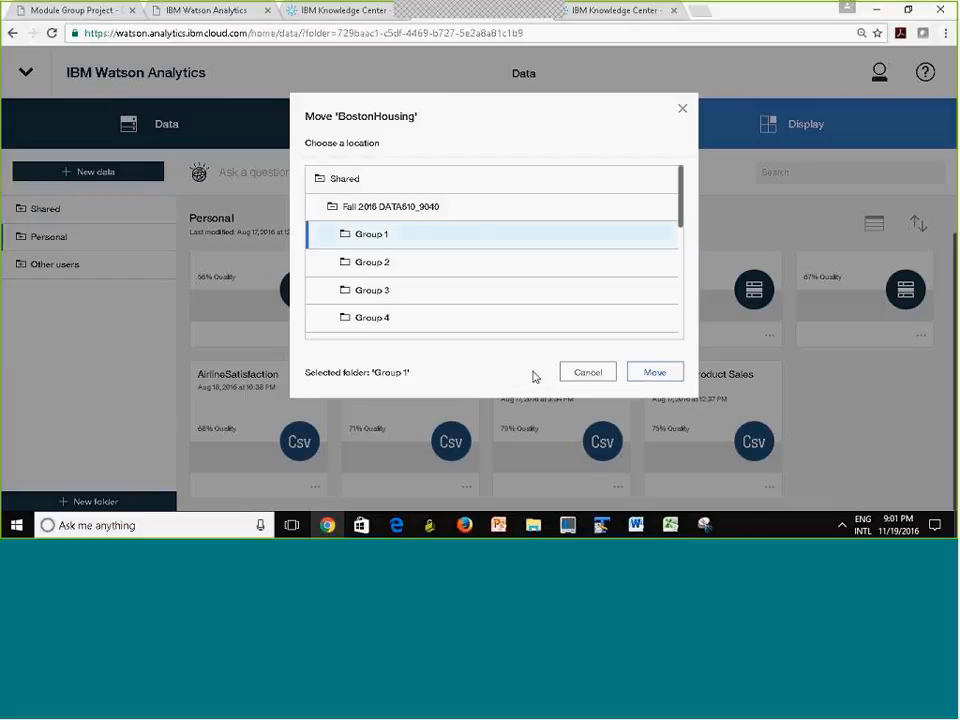
pyautogui.click(652, 383)
pyautogui.click(674, 368)
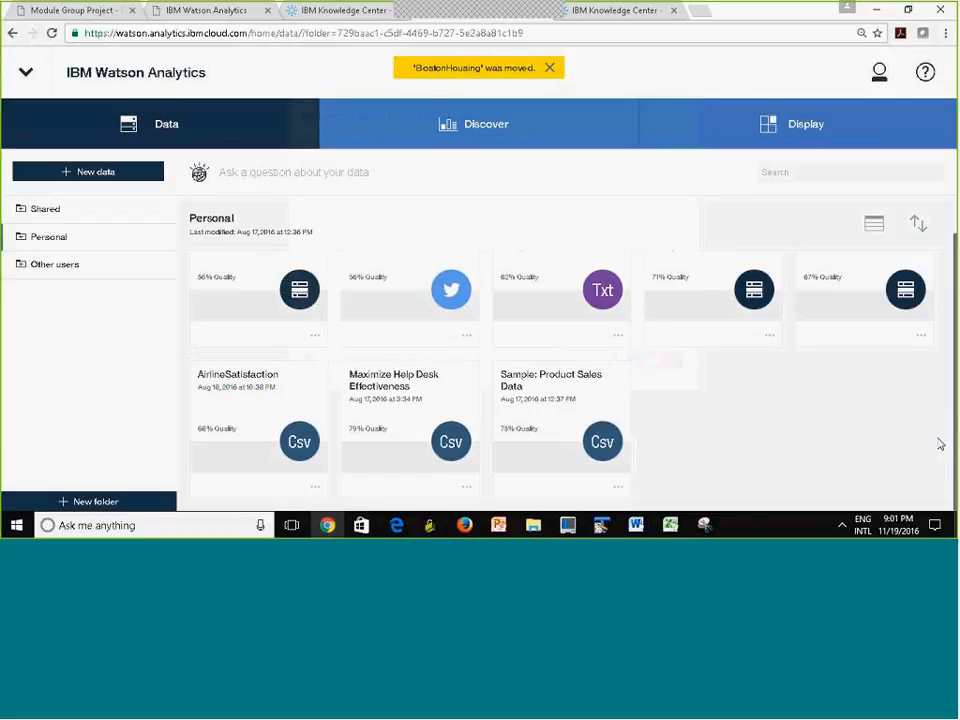
# Show the data assets in the shared Group 1 folder under Fall 2016 DATA610_9040
pyautogui.click(18, 209)
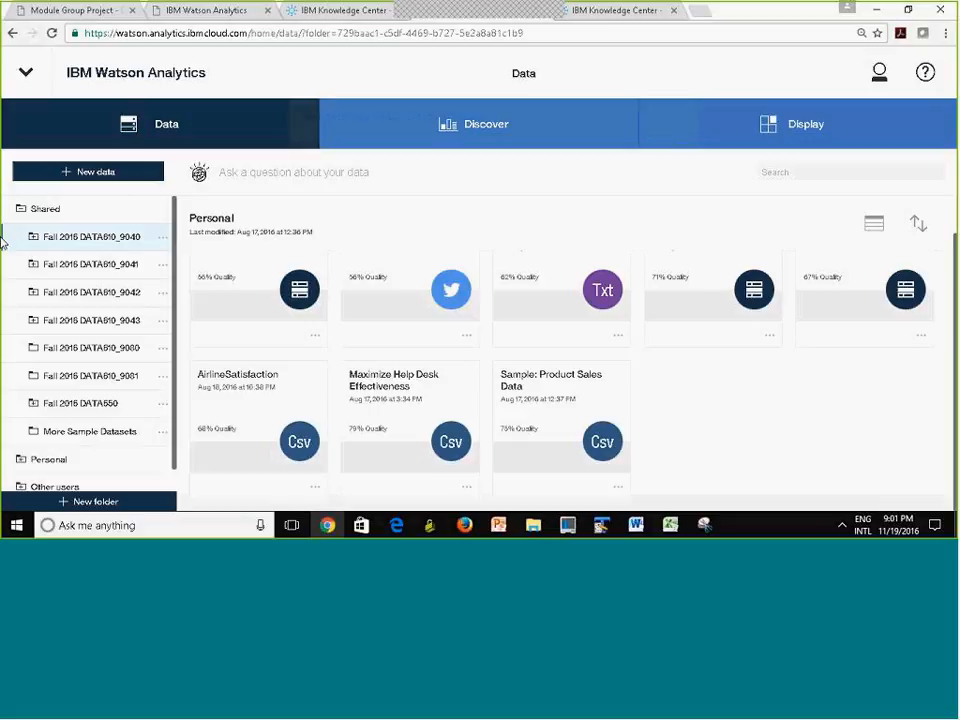
pyautogui.click(24, 241)
pyautogui.moveTo(35, 245); pyautogui.dragTo(86, 364)
pyautogui.click(32, 328)
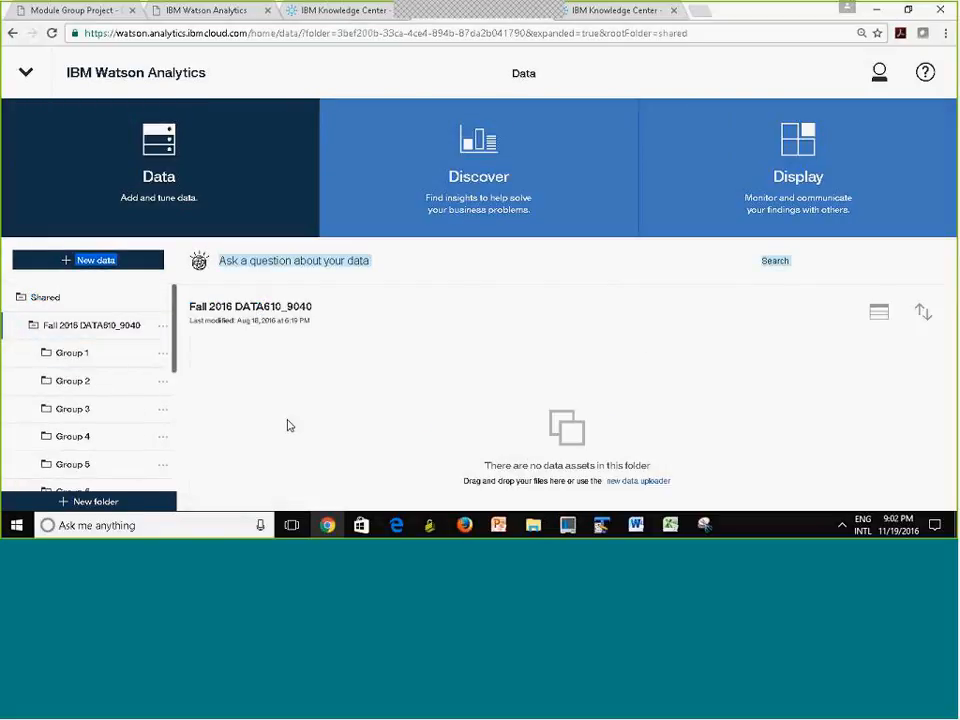
pyautogui.click(122, 360)
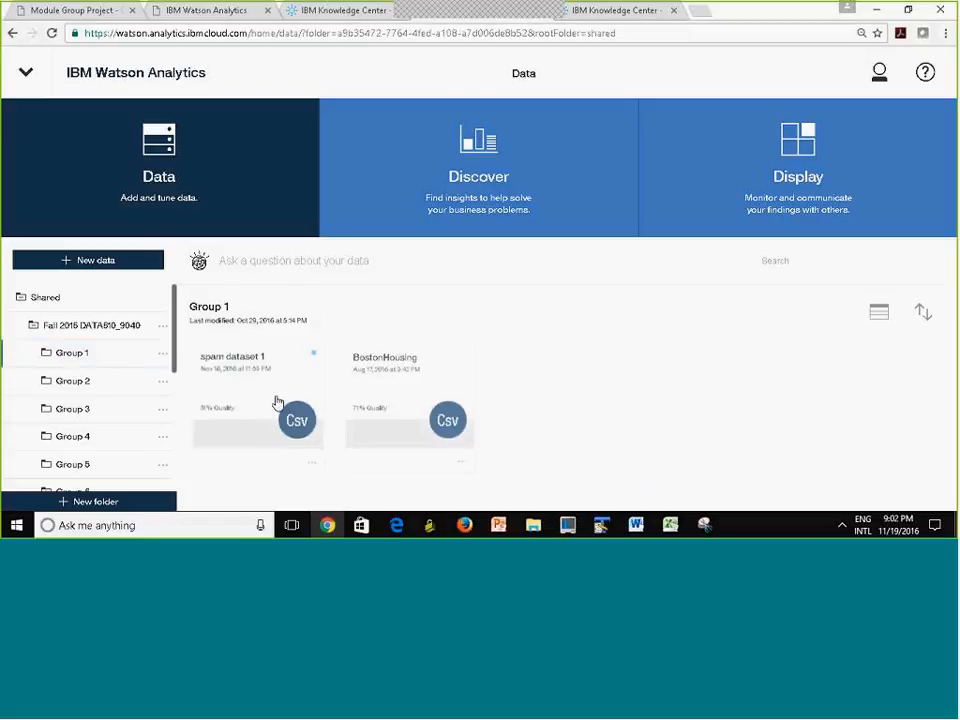
pyautogui.click(465, 469)
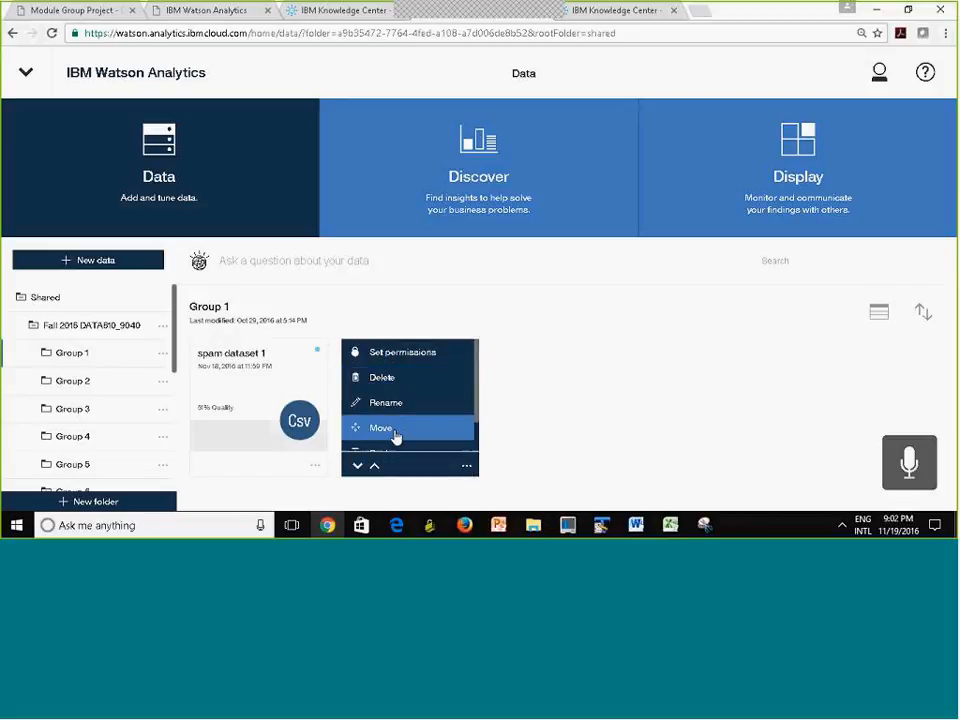
pyautogui.click(404, 401)
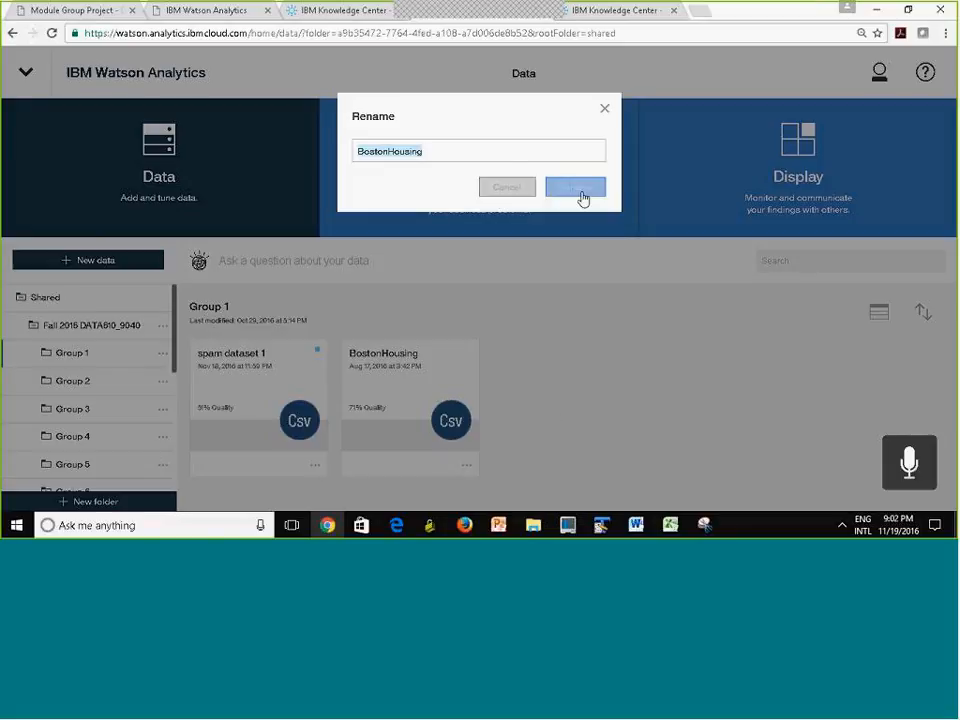
pyautogui.click(605, 110)
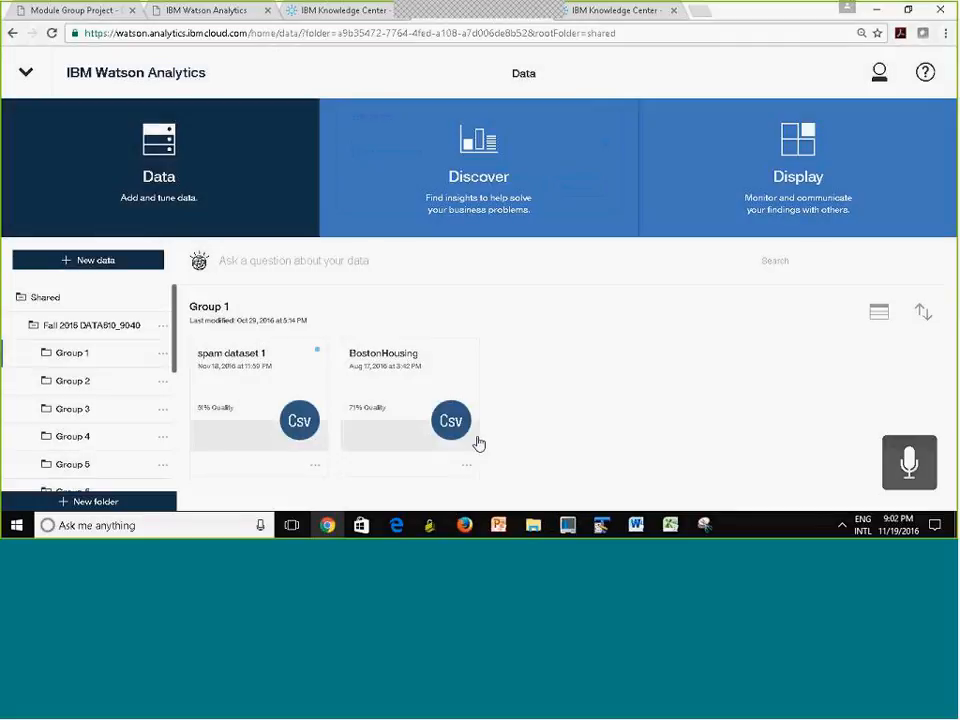
# Open the shared BostonHousing dataset in Refine to view its rows and return to the Group 1 data assets
pyautogui.click(467, 465)
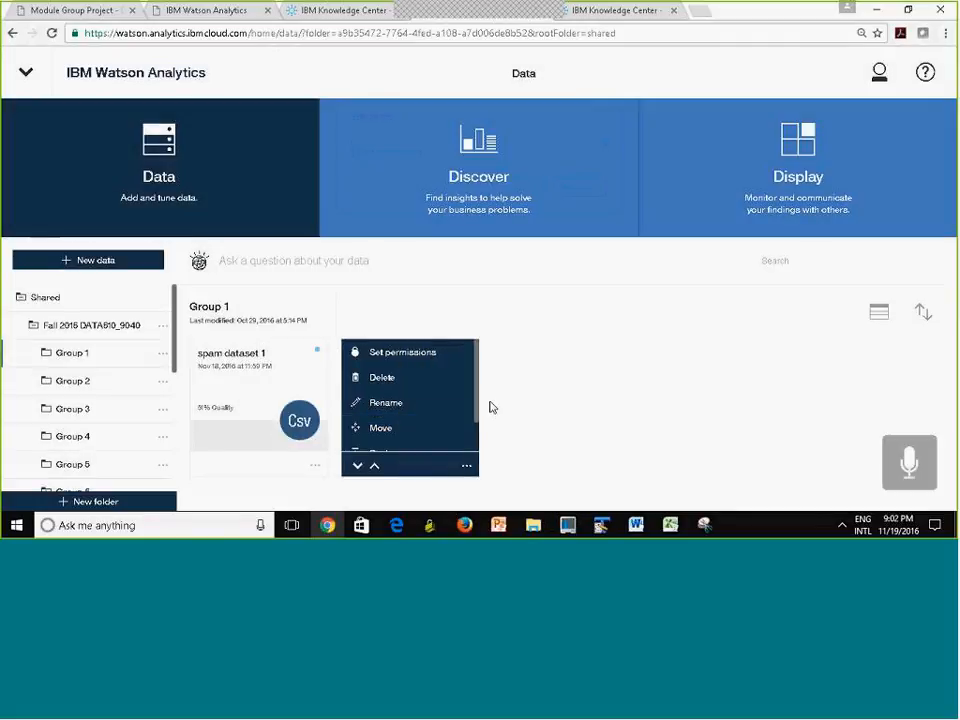
pyautogui.moveTo(477, 413); pyautogui.dragTo(476, 460)
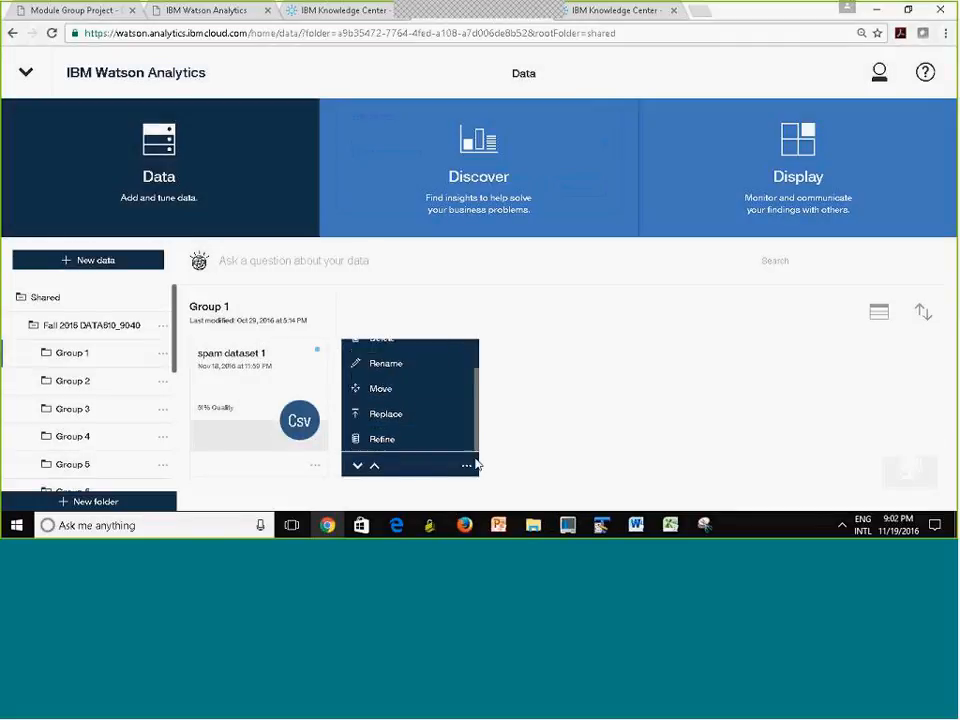
pyautogui.click(407, 442)
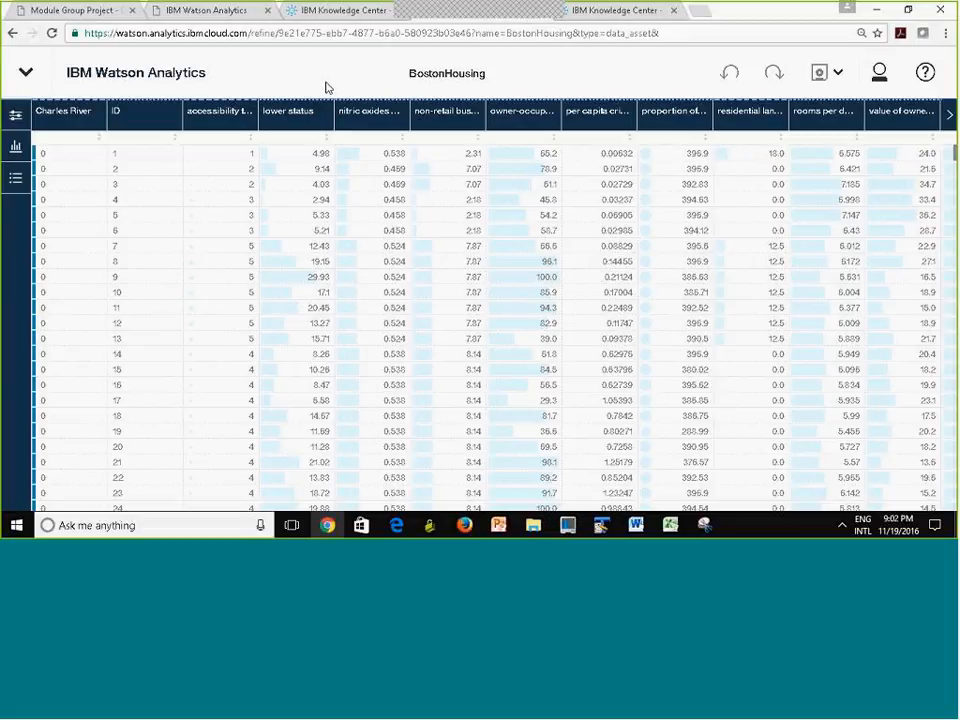
pyautogui.click(26, 72)
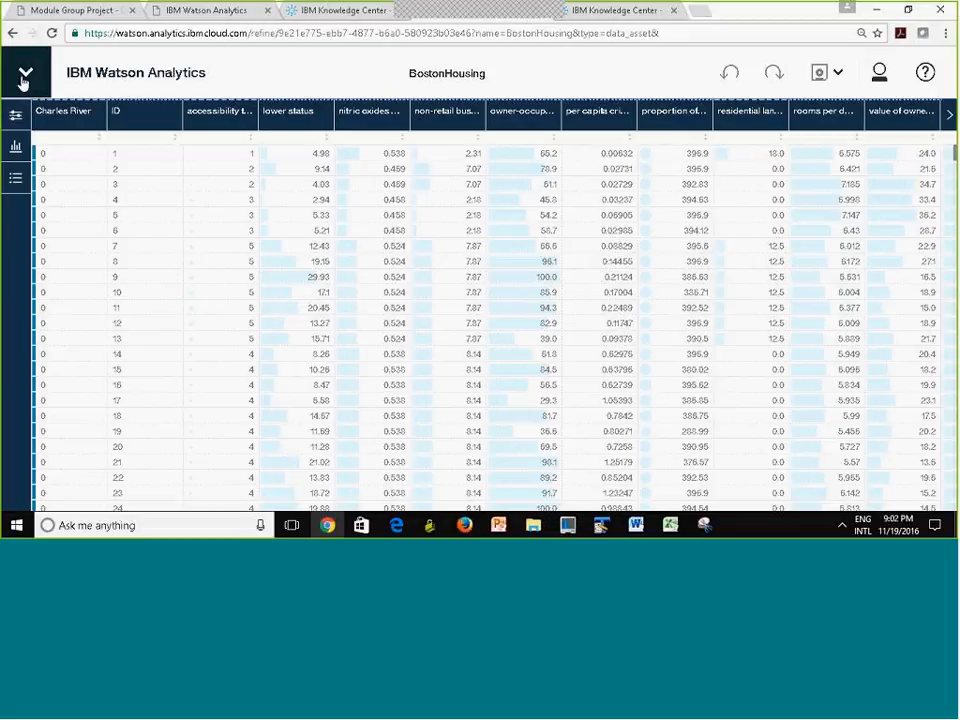
pyautogui.click(45, 118)
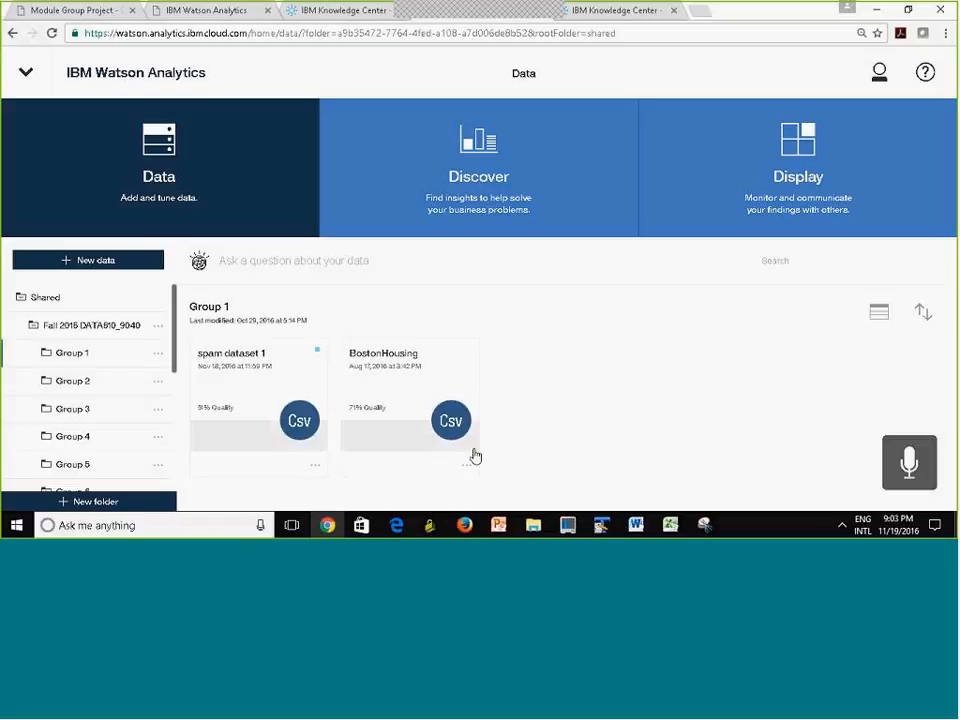
# Close the open BostonHousing data asset so that it can be moved
pyautogui.click(33, 87)
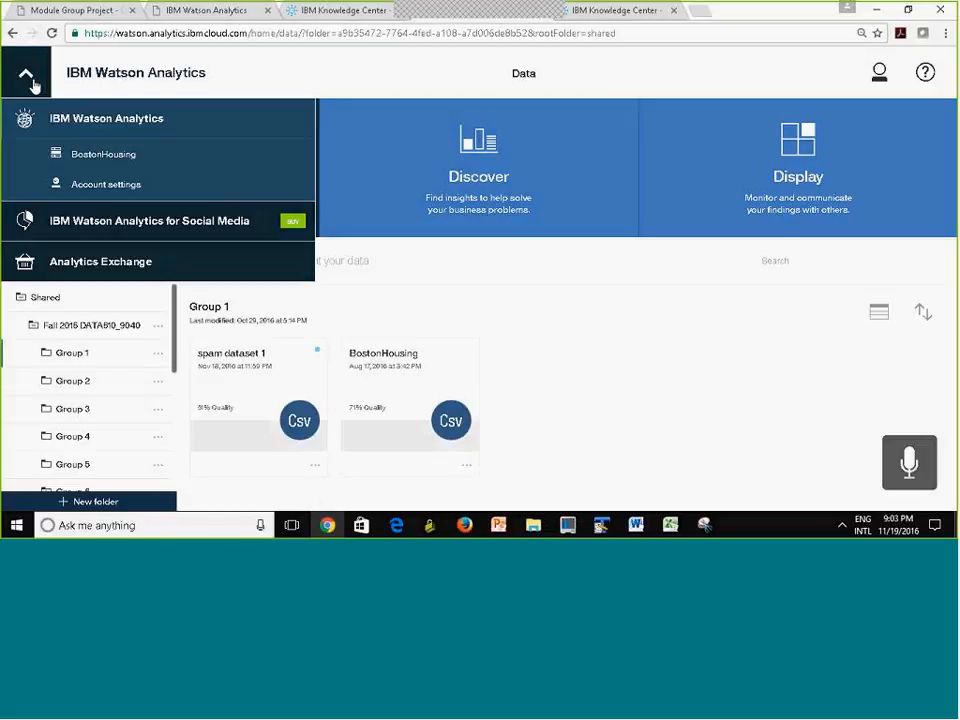
pyautogui.click(293, 158)
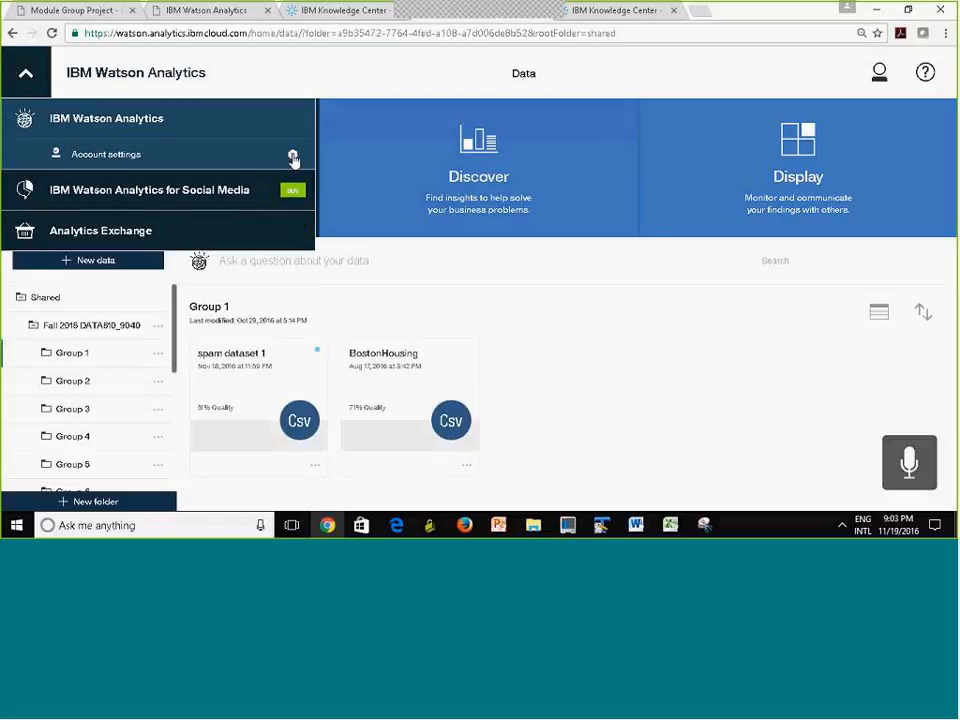
pyautogui.click(475, 487)
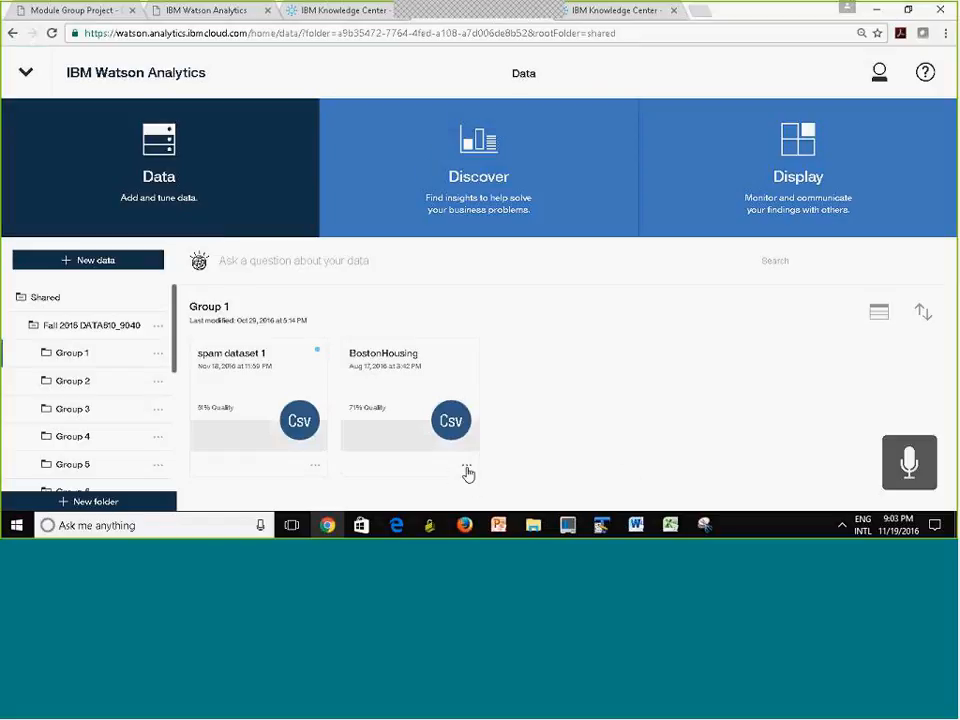
# Move the BostonHousing dataset from the shared Group 1 folder back to the Personal folder
pyautogui.click(466, 470)
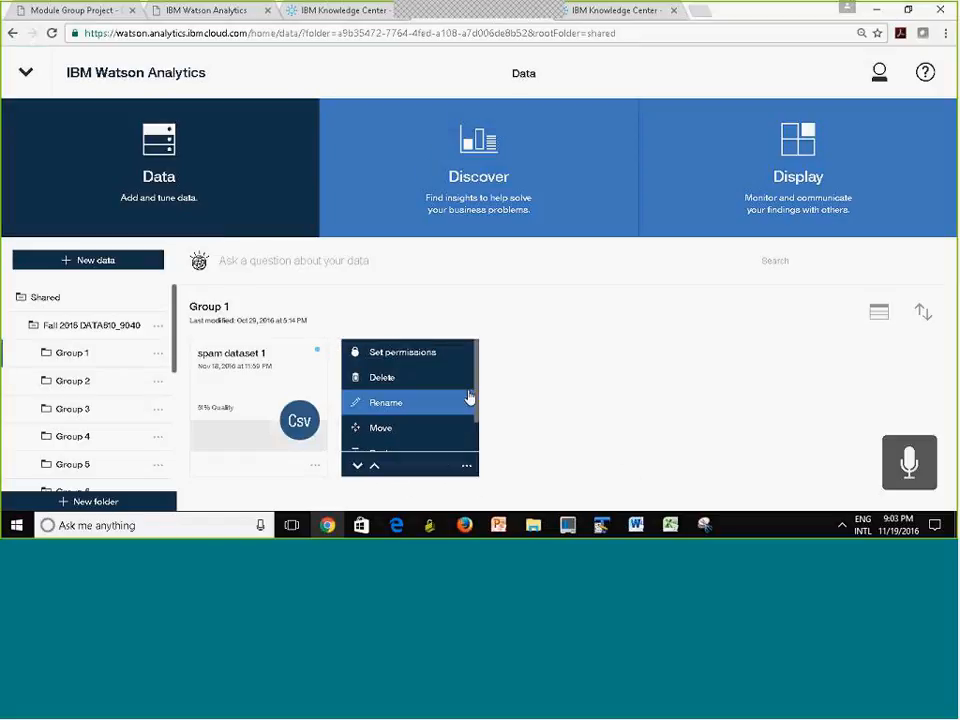
pyautogui.moveTo(476, 403); pyautogui.dragTo(484, 443)
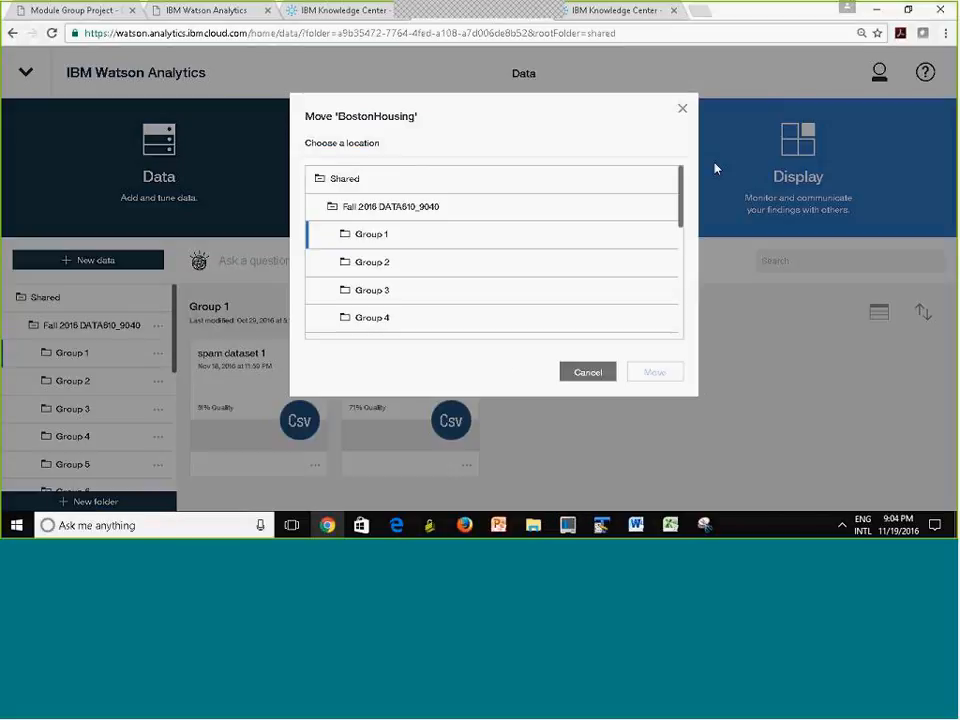
pyautogui.moveTo(680, 206); pyautogui.dragTo(693, 342)
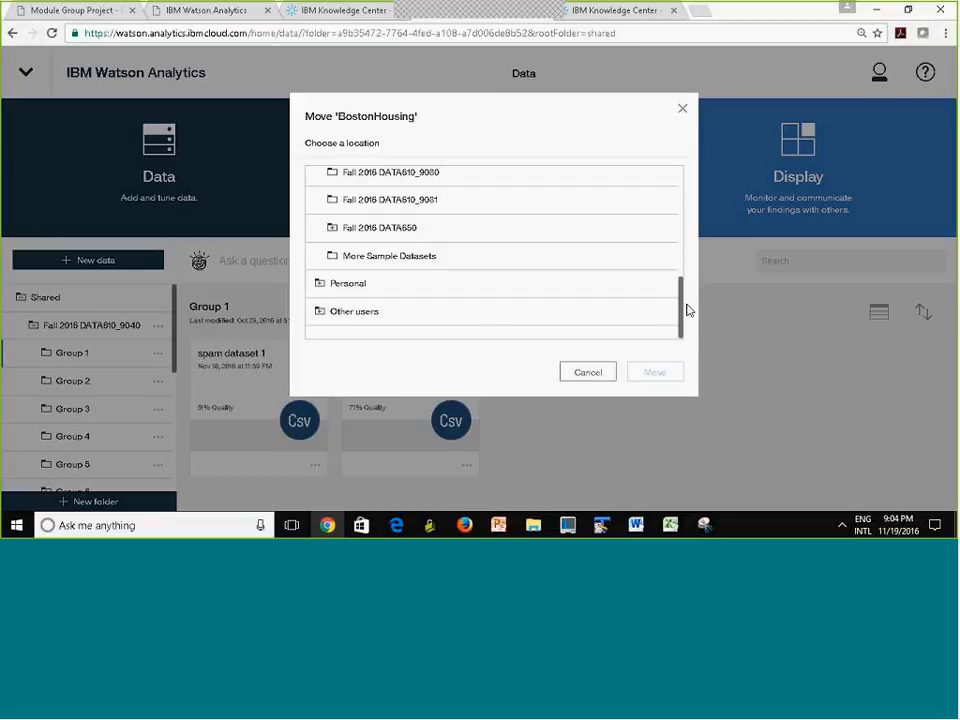
pyautogui.click(387, 290)
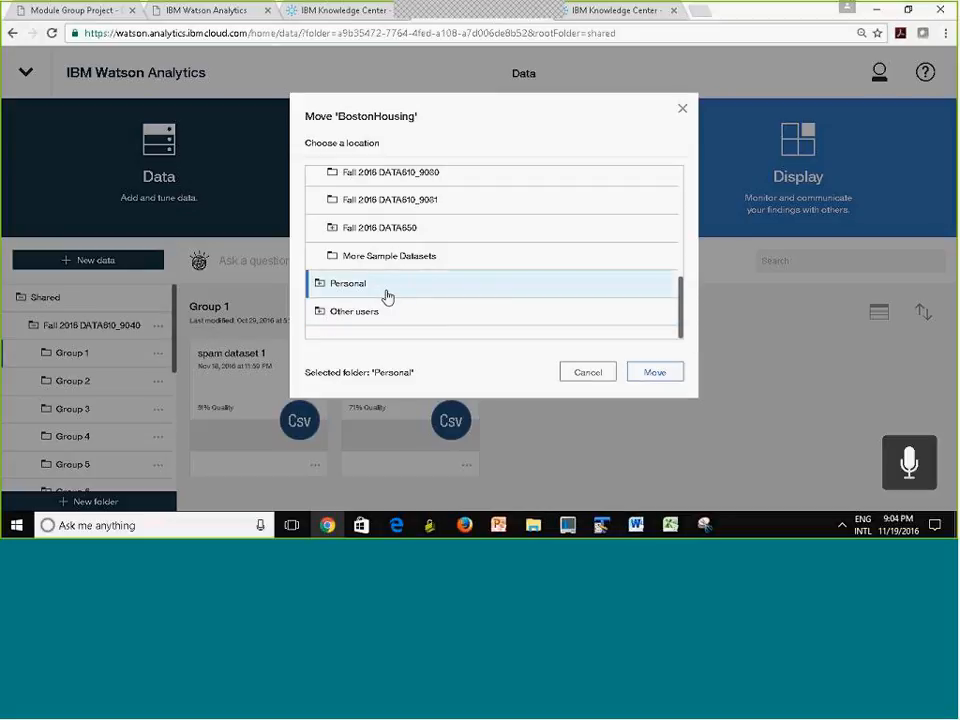
pyautogui.click(650, 376)
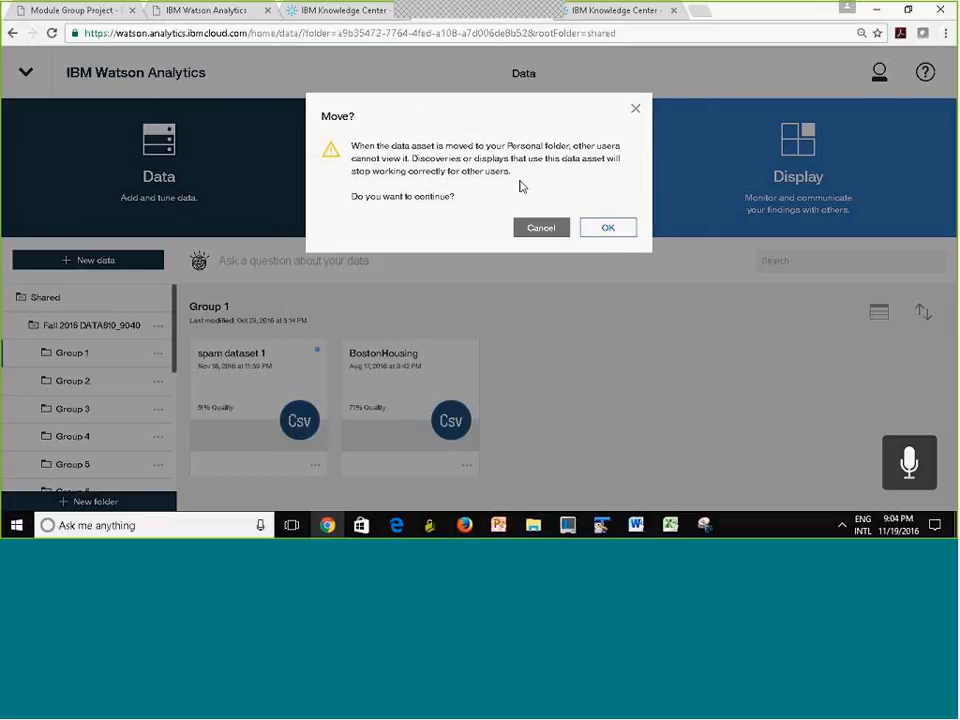
pyautogui.click(612, 230)
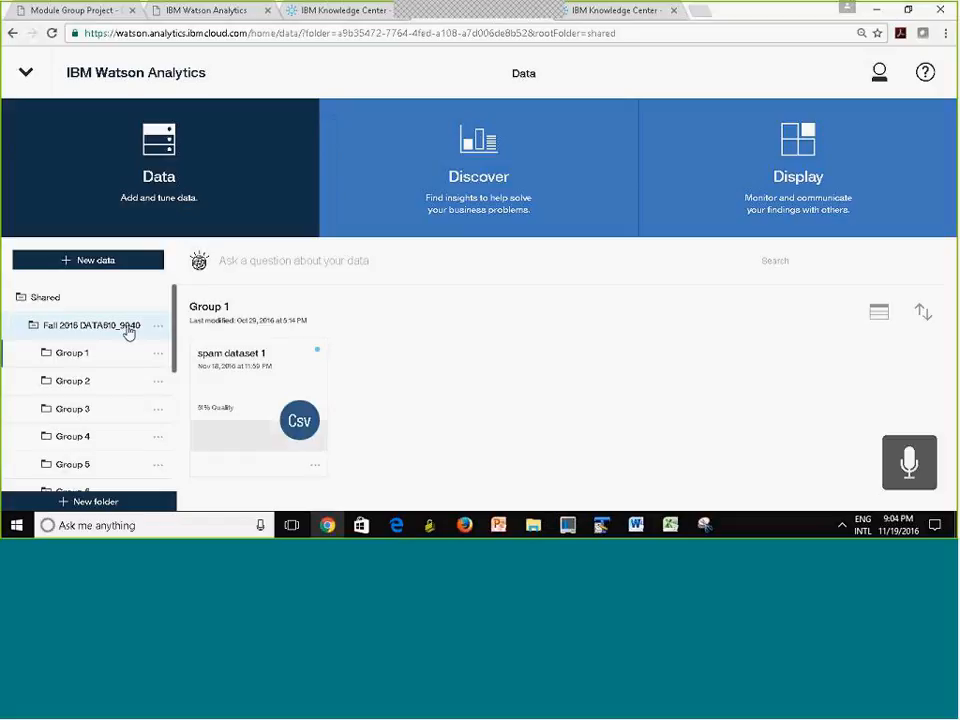
# View the permissions of spam dataset 1 in Group 1 and close them without changes
pyautogui.click(317, 468)
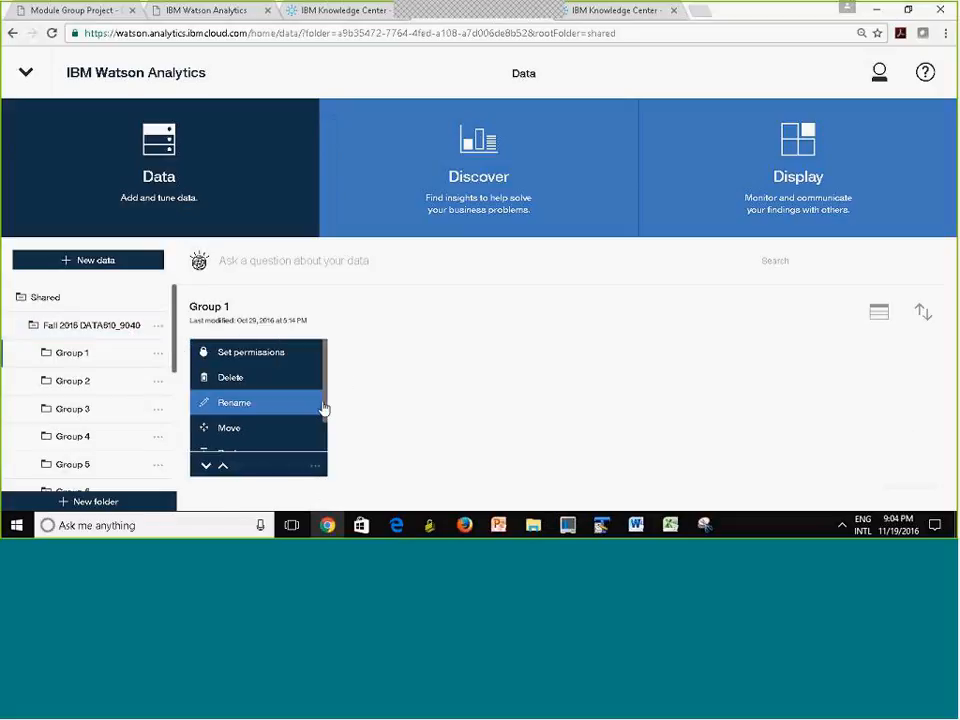
pyautogui.click(270, 356)
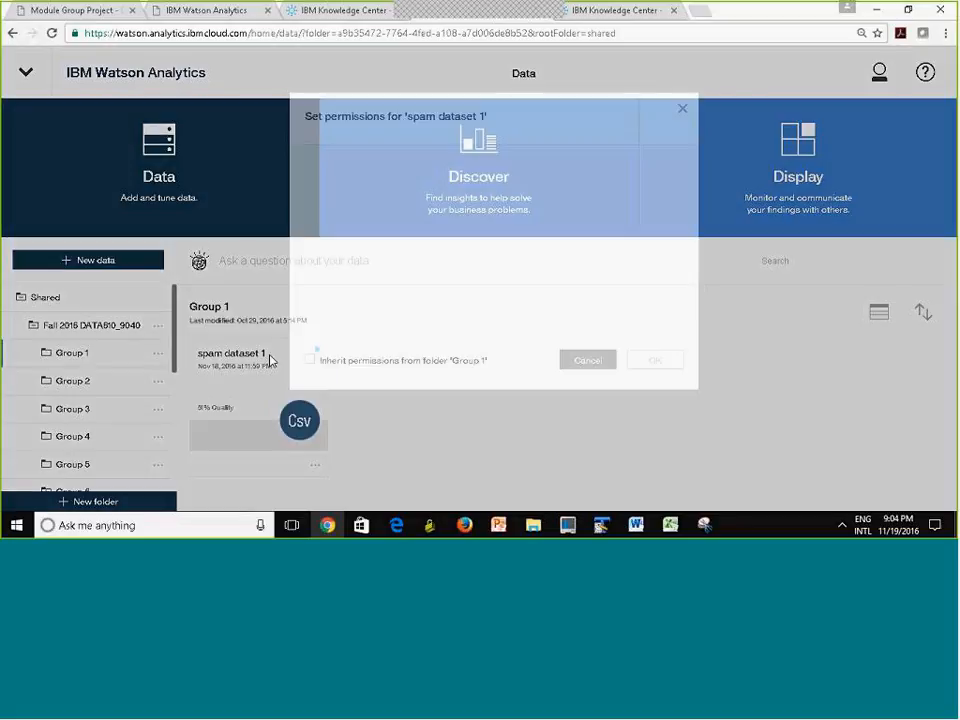
pyautogui.moveTo(697, 158)
pyautogui.mouseDown()
pyautogui.moveTo(694, 286)
pyautogui.moveTo(686, 283)
pyautogui.moveTo(688, 154)
pyautogui.mouseUp()
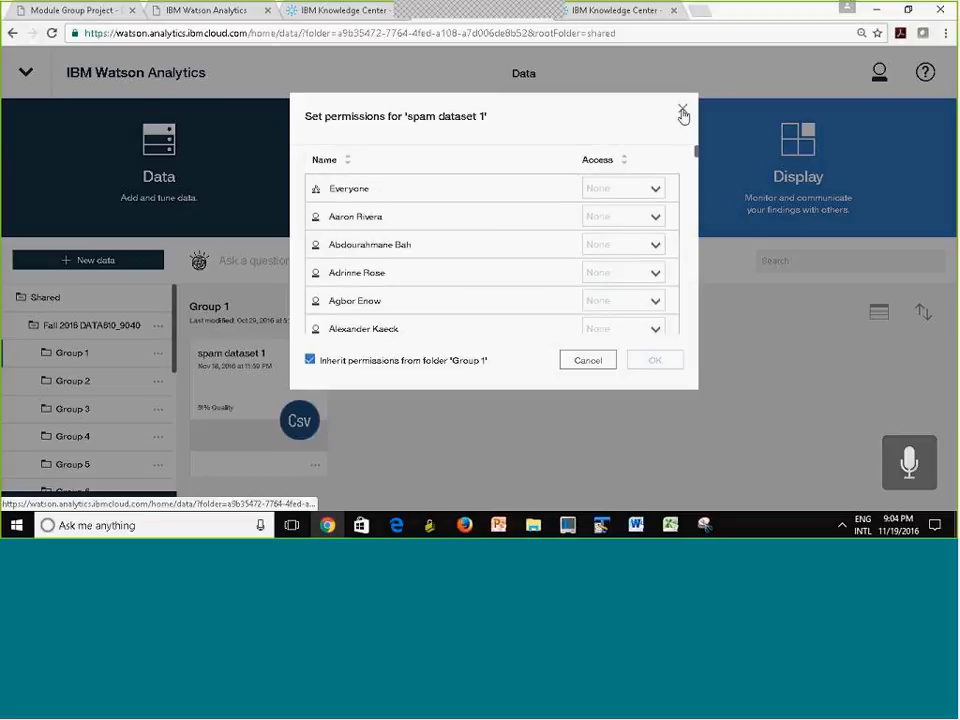
pyautogui.click(683, 112)
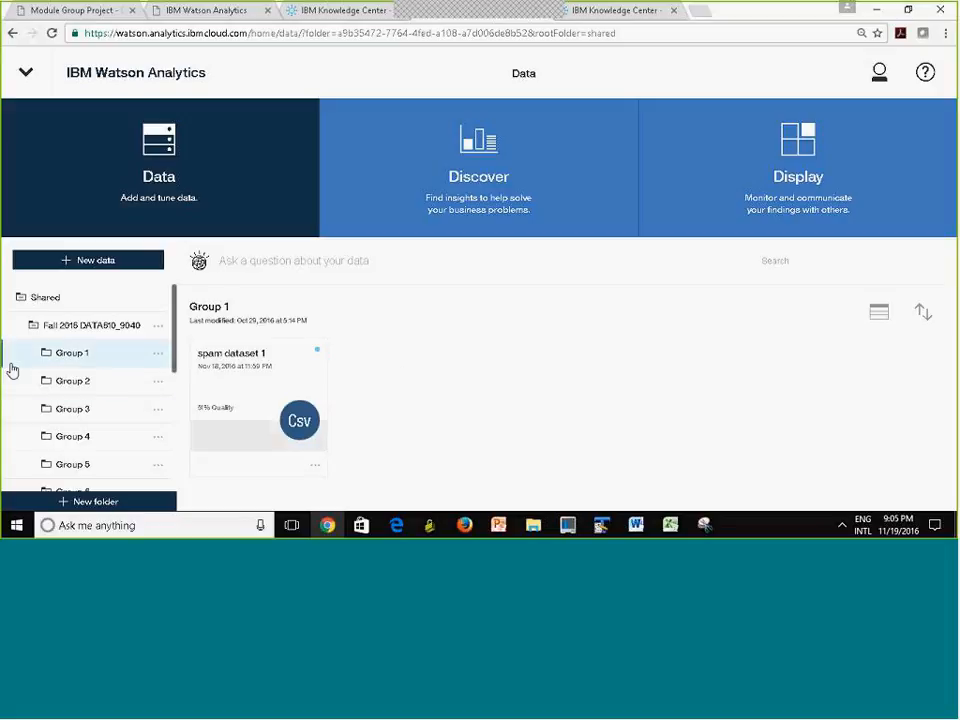
# Collapse the Fall 2016 DATA610_9040 and Shared folders and show the Personal data assets
pyautogui.click(34, 326)
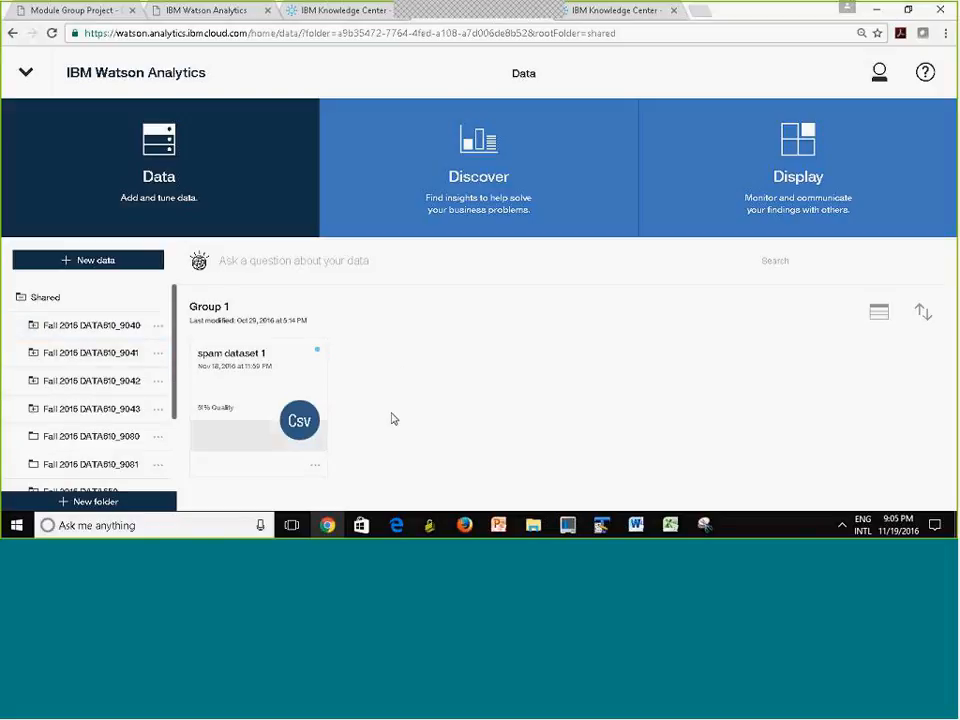
pyautogui.click(19, 303)
pyautogui.click(58, 330)
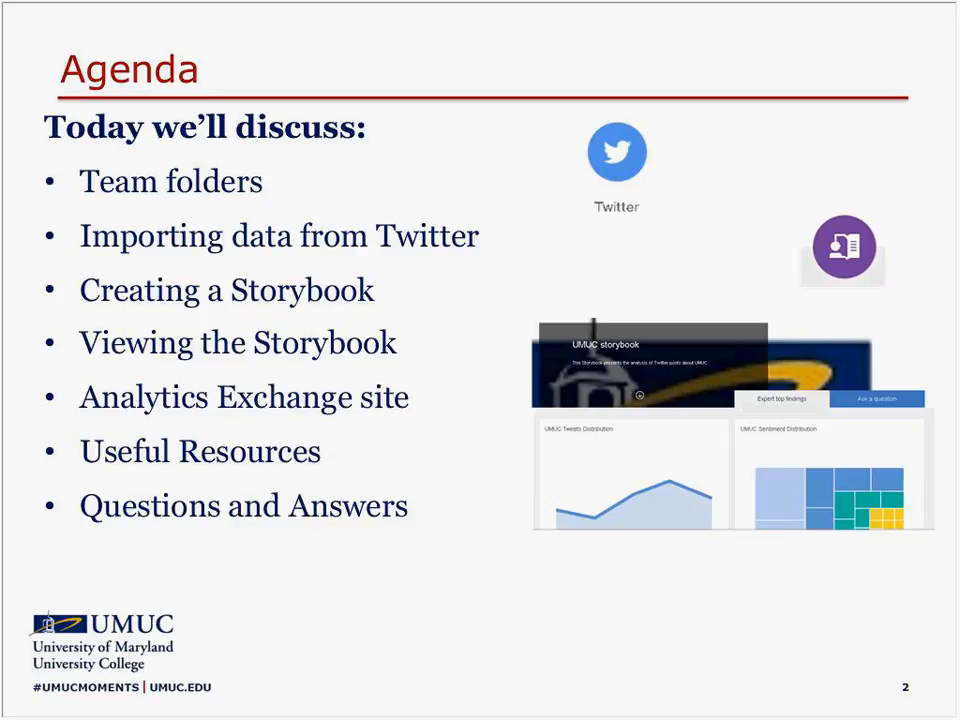
pyautogui.press('Right')
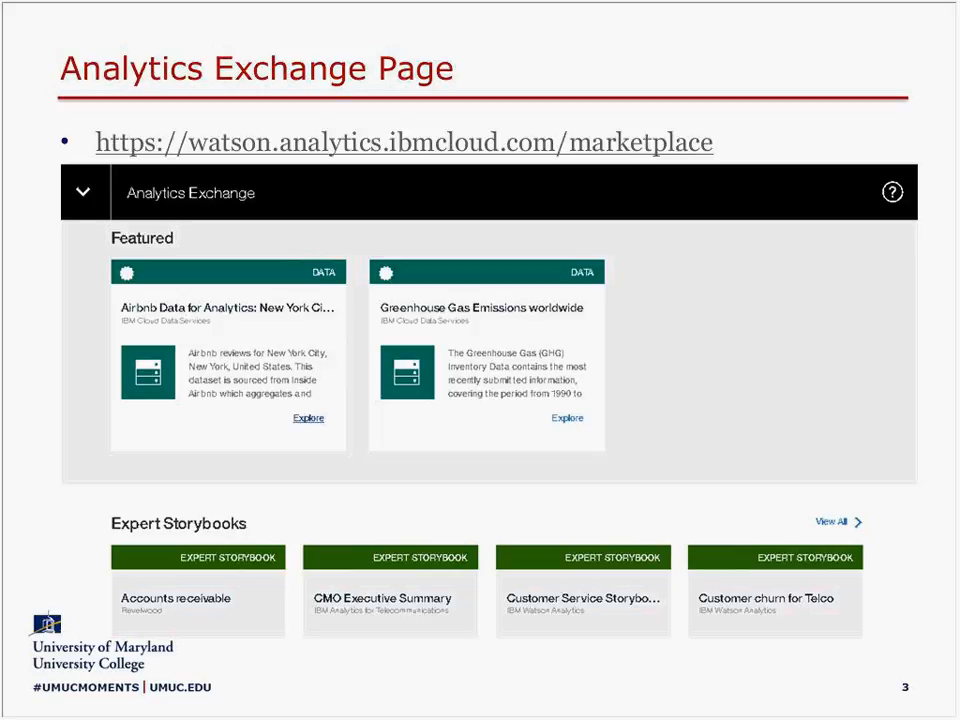
pyautogui.press('Right')
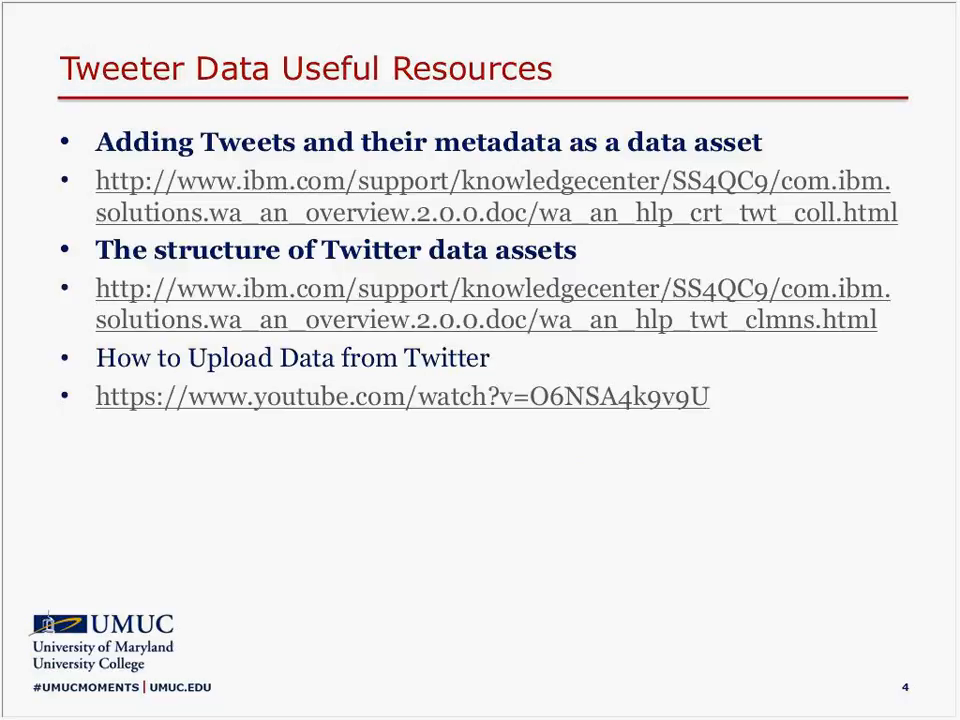
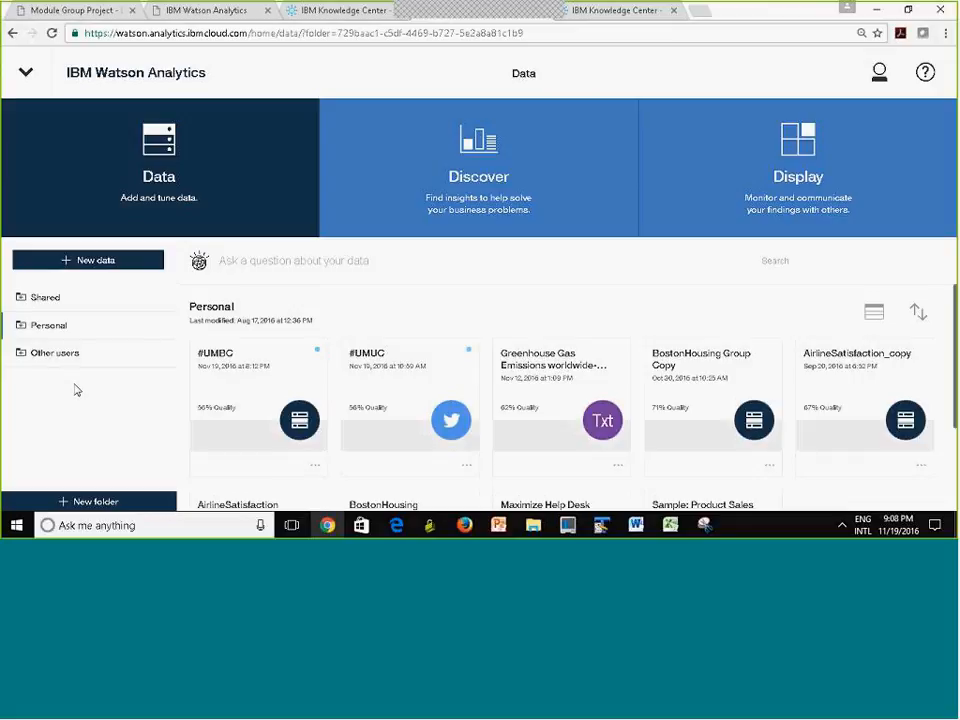
# Open the #UMUC dataset from the Personal data assets for refining
pyautogui.click(467, 467)
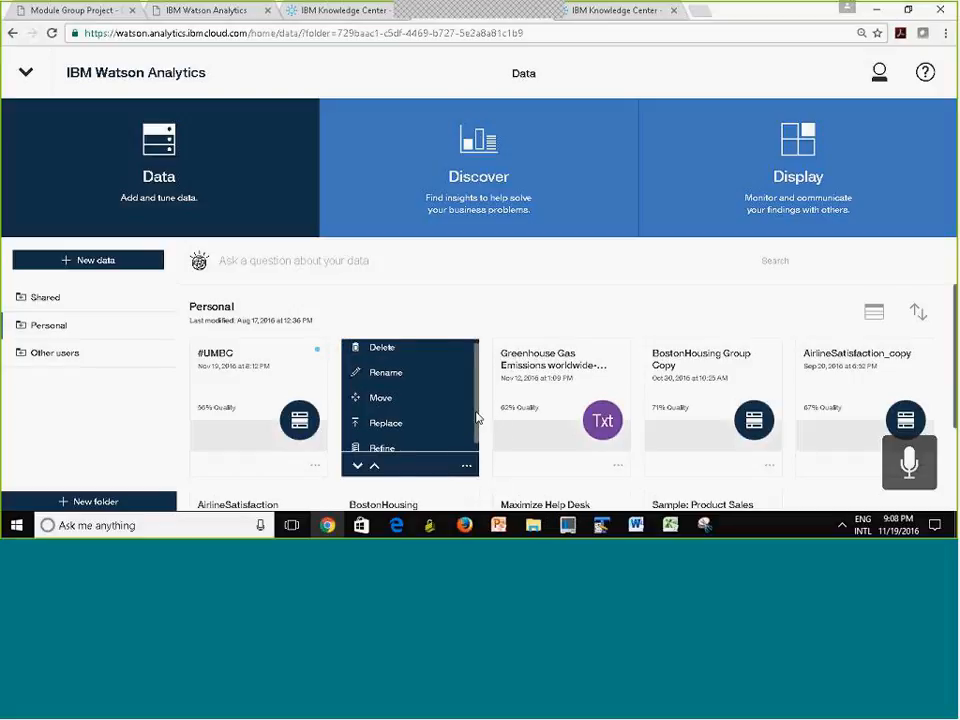
pyautogui.scroll(-1, 476, 420)
pyautogui.click(396, 440)
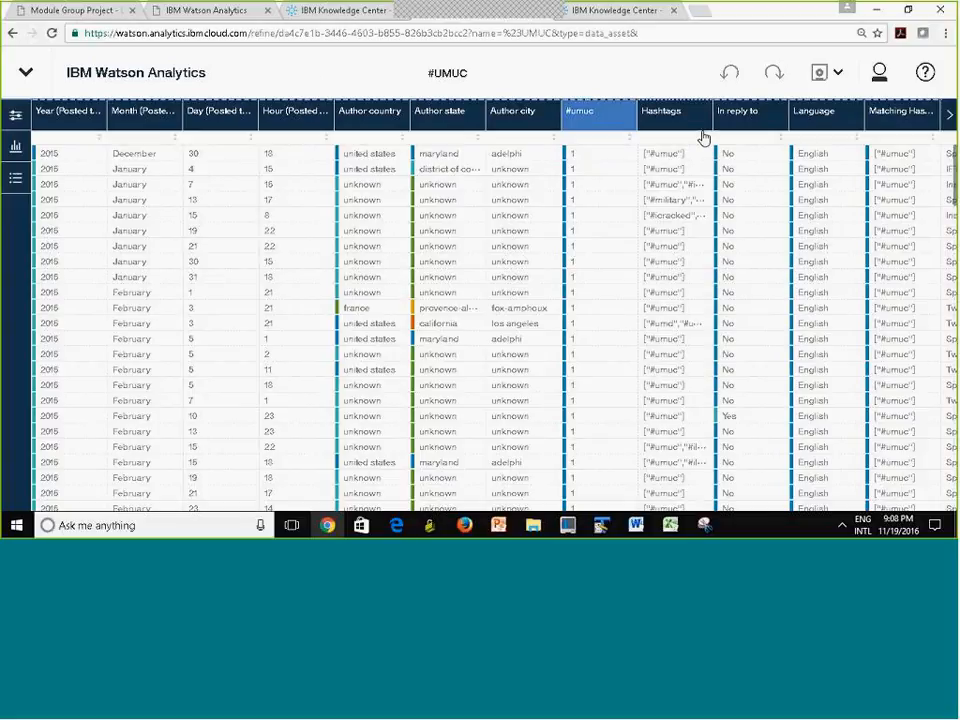
# Save a copy of the dataset as "#UMUC Shared" in the shared Group 1 folder of Fall 2016 DATA610_9040
pyautogui.click(839, 74)
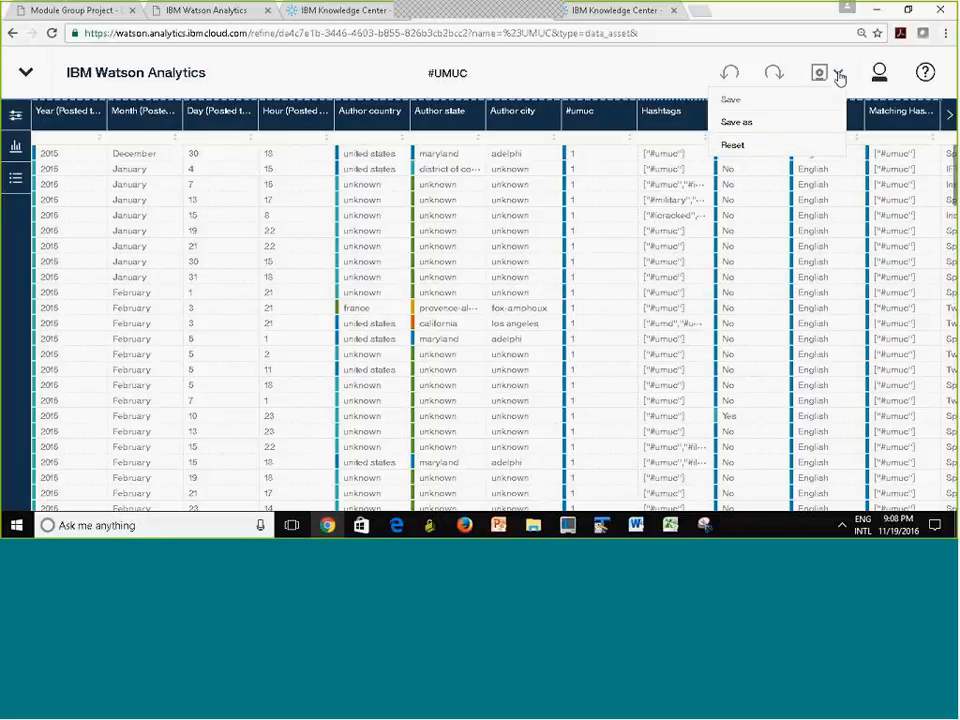
pyautogui.click(747, 124)
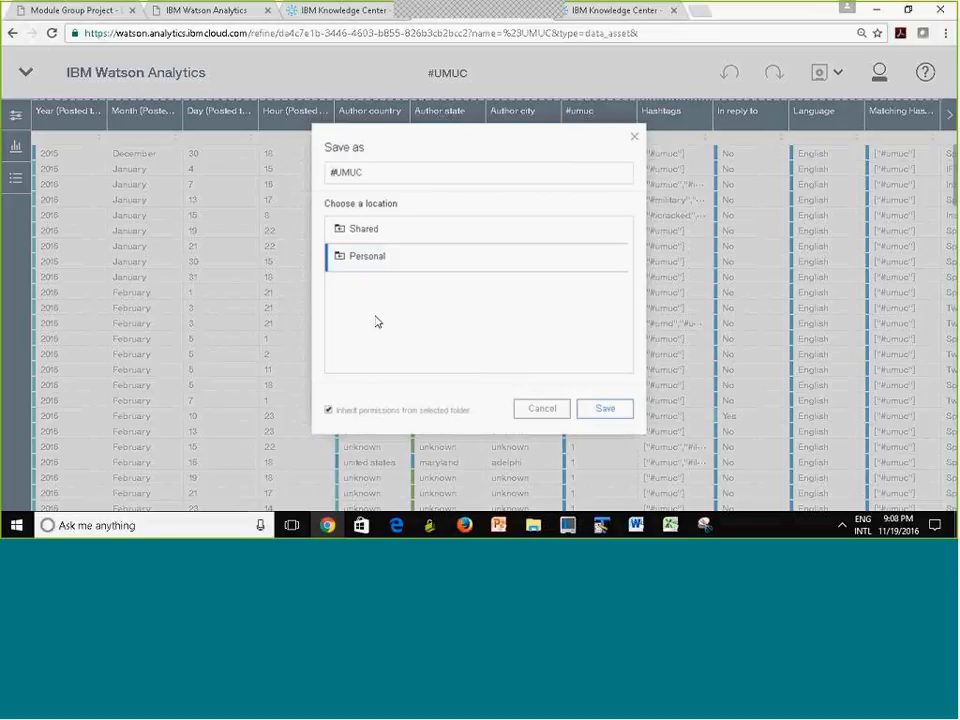
pyautogui.click(344, 232)
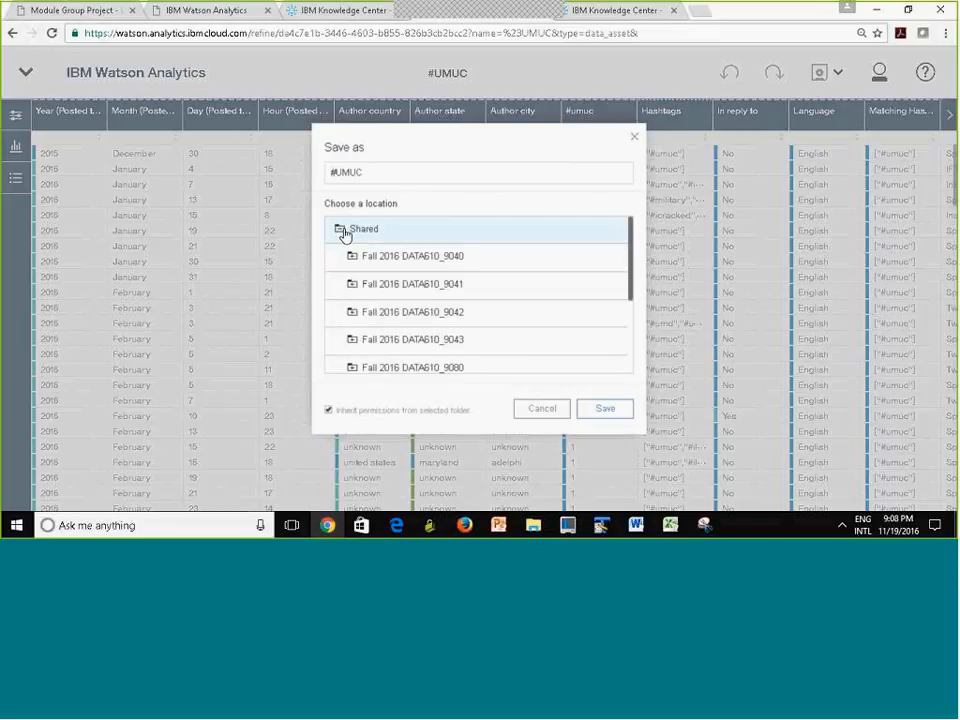
pyautogui.click(358, 262)
pyautogui.click(408, 291)
pyautogui.click(400, 175)
pyautogui.write('Shared')
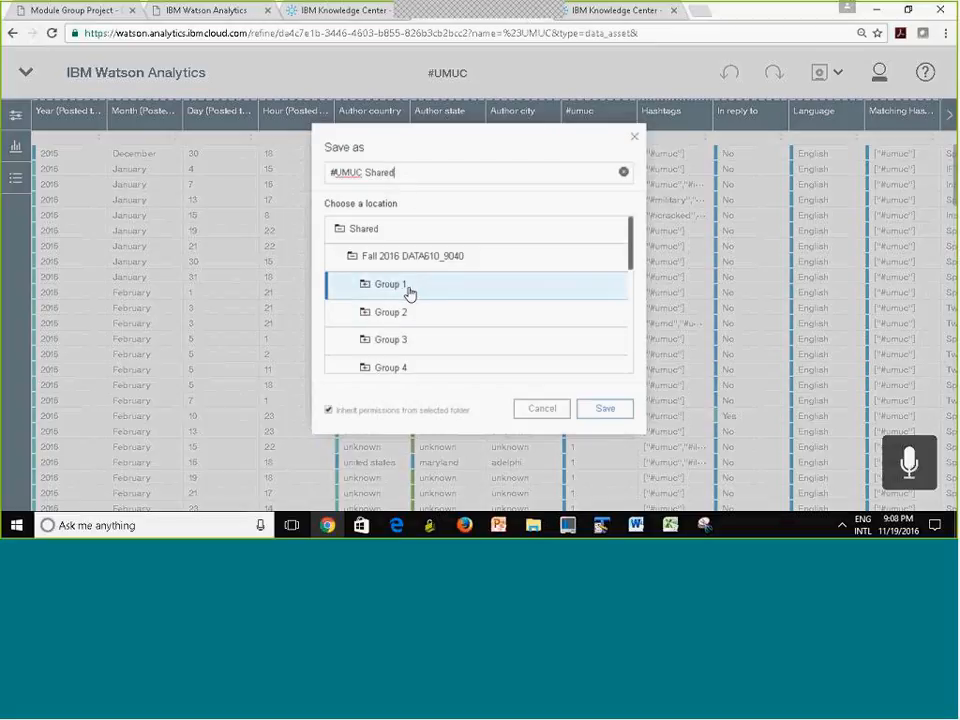
pyautogui.click(606, 410)
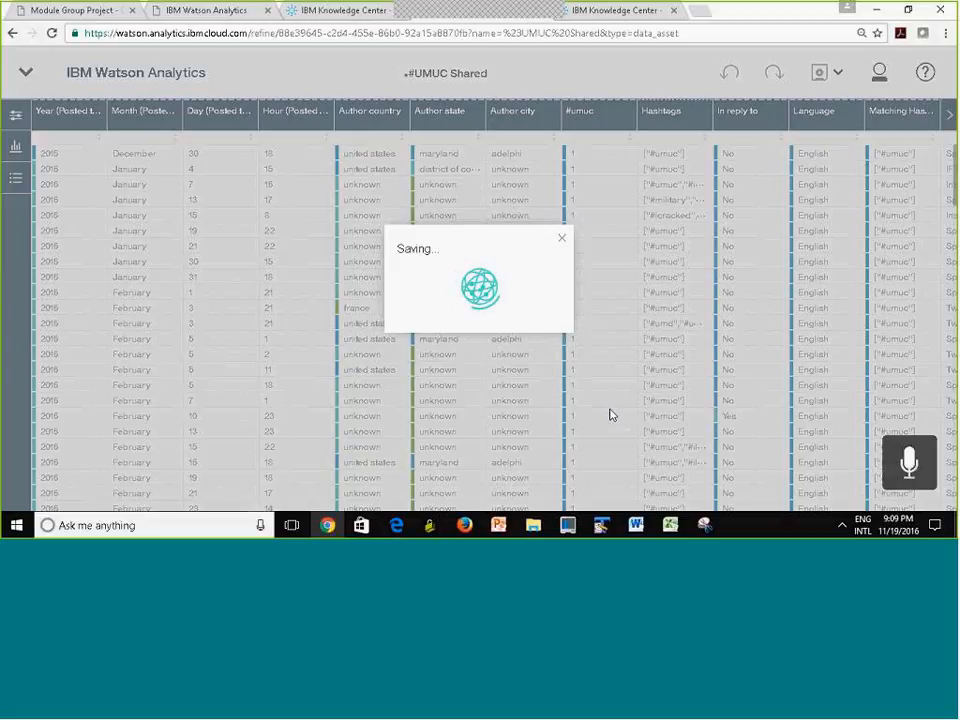
pyautogui.click(561, 240)
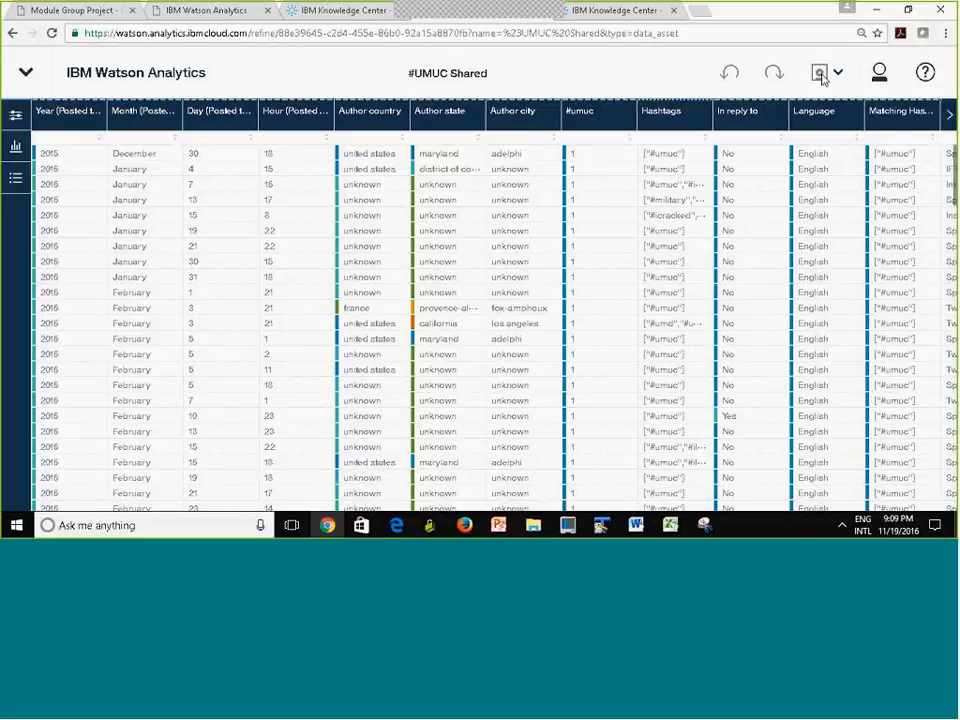
# Close the #UMUC Shared data asset and show the data assets in Group 1 of the shared Fall 2016 DATA610_9040 folder
pyautogui.click(8, 65)
pyautogui.moveTo(298, 160)
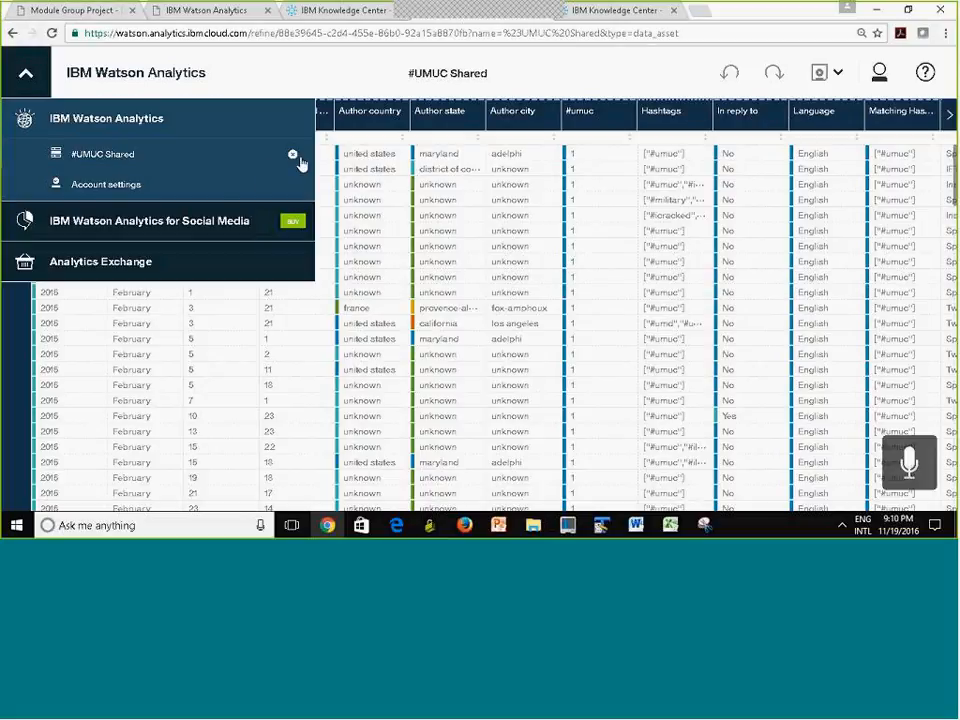
pyautogui.click(294, 157)
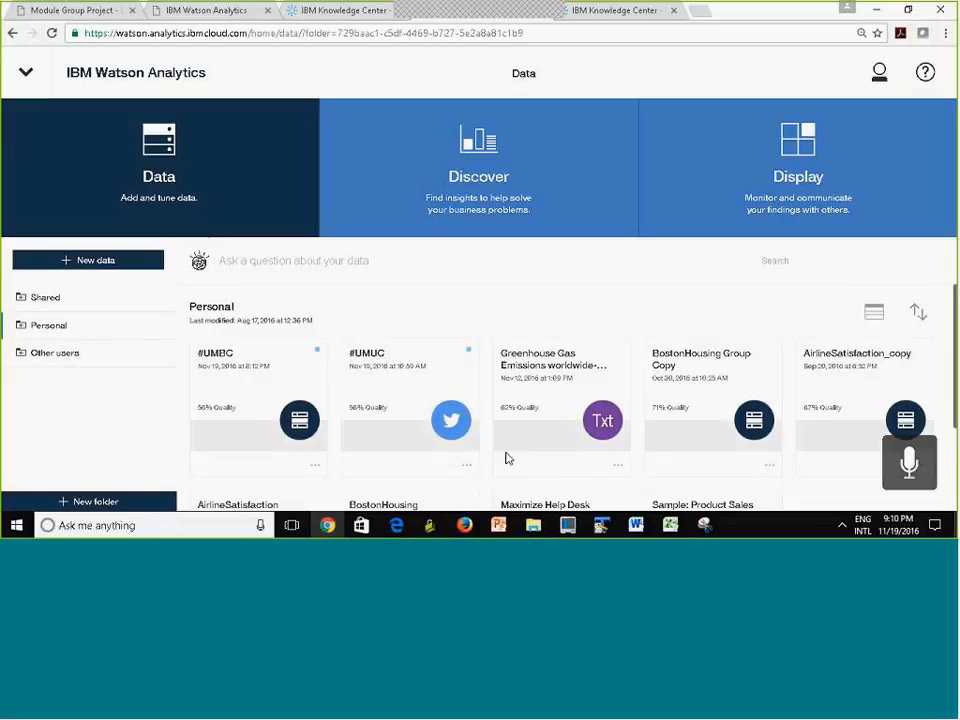
pyautogui.click(27, 298)
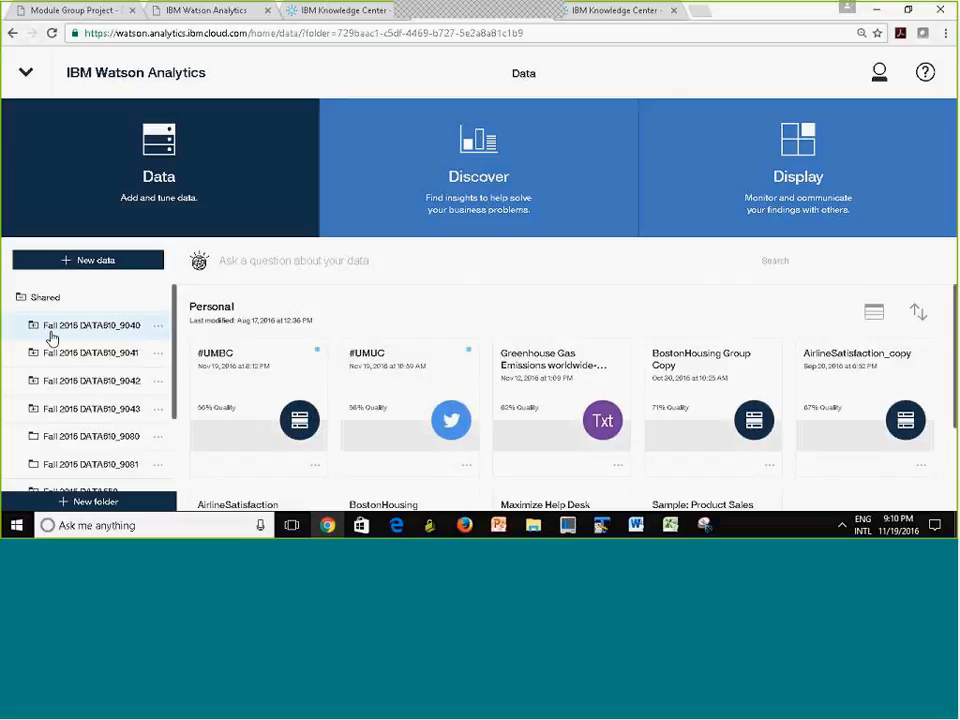
pyautogui.click(36, 330)
pyautogui.click(34, 330)
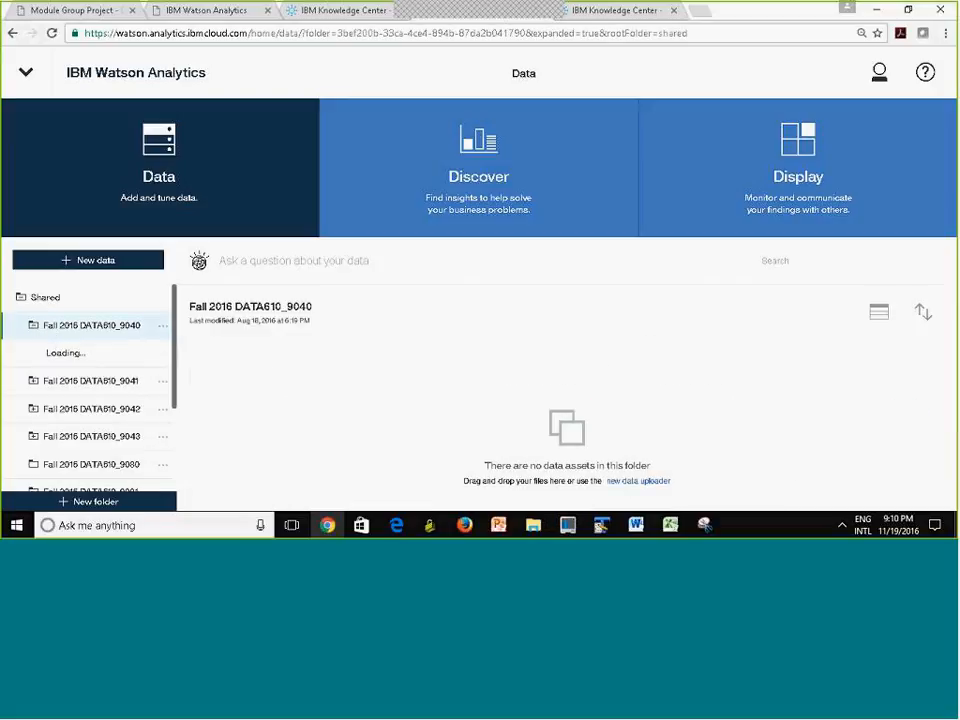
pyautogui.click(76, 362)
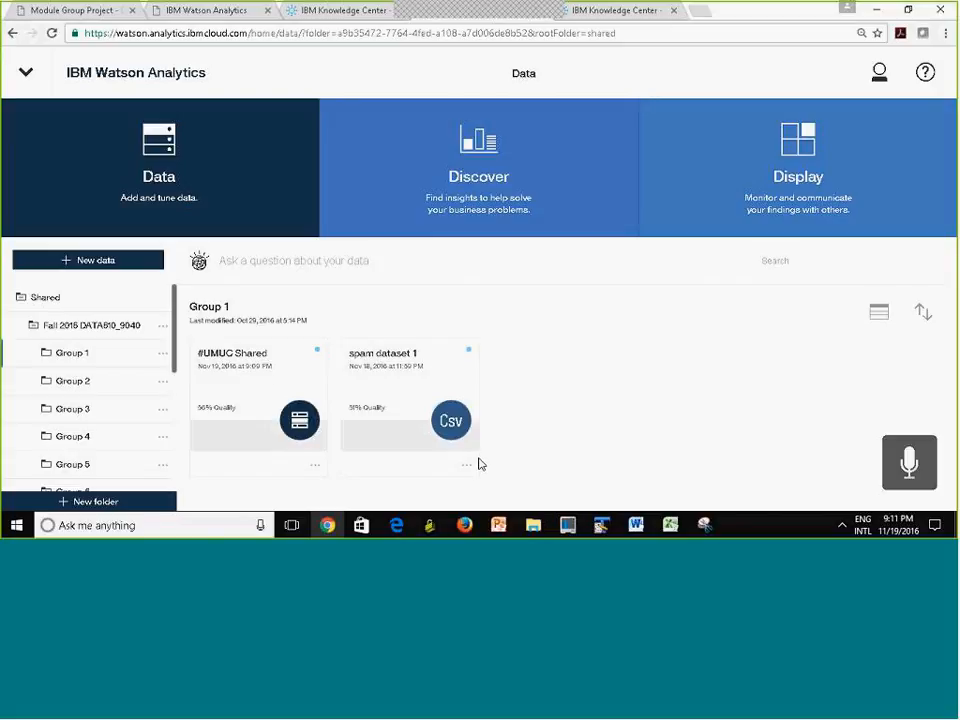
# Delete the #UMUC Shared dataset from Group 1 and confirm the deletion
pyautogui.click(315, 466)
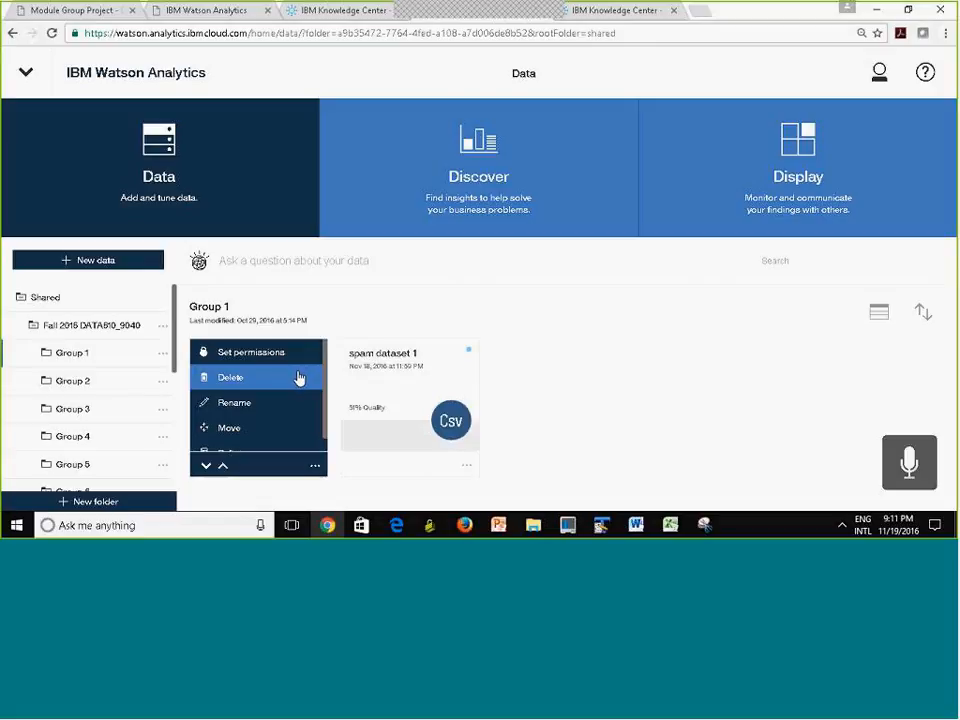
pyautogui.click(296, 377)
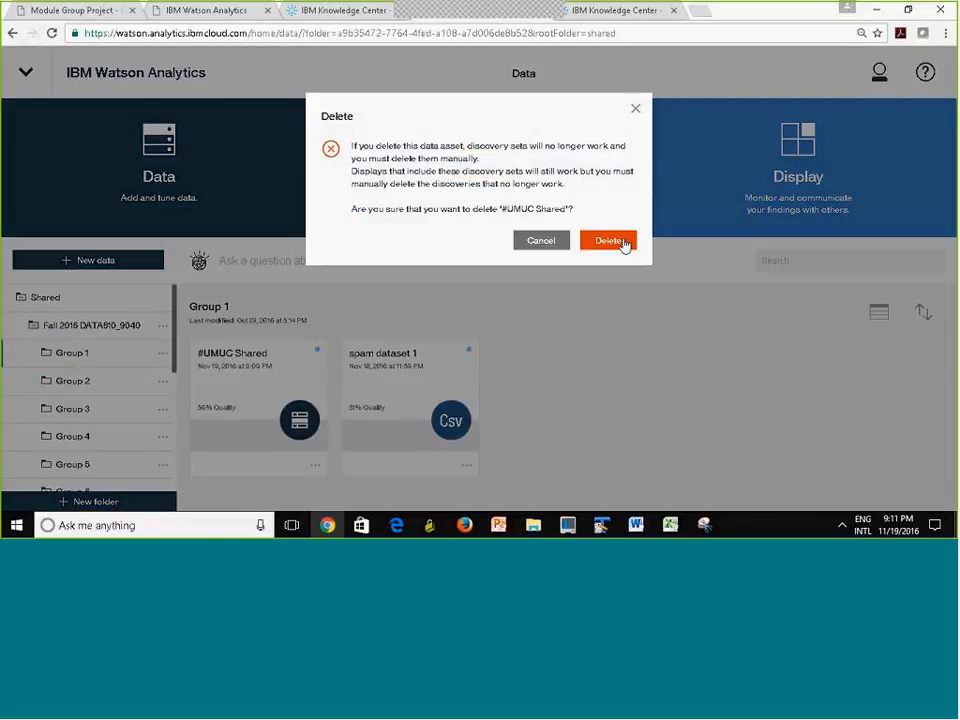
pyautogui.click(621, 240)
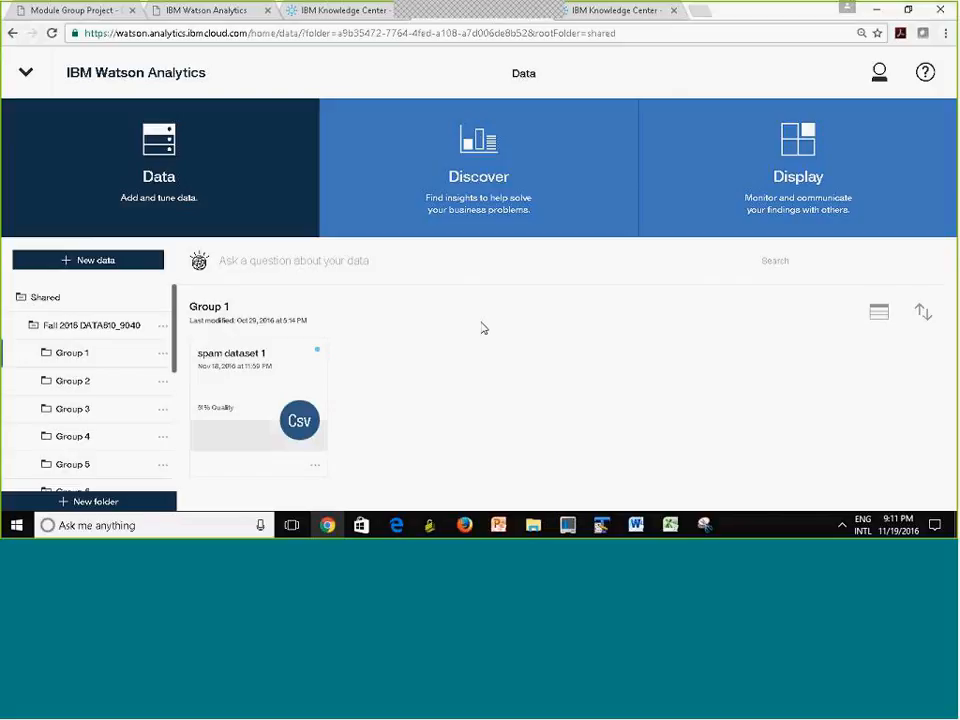
# Review the path from Shared through Fall 2016 DATA610_9040 to Group 1 and leave the Shared folder collapsed
pyautogui.click(22, 299)
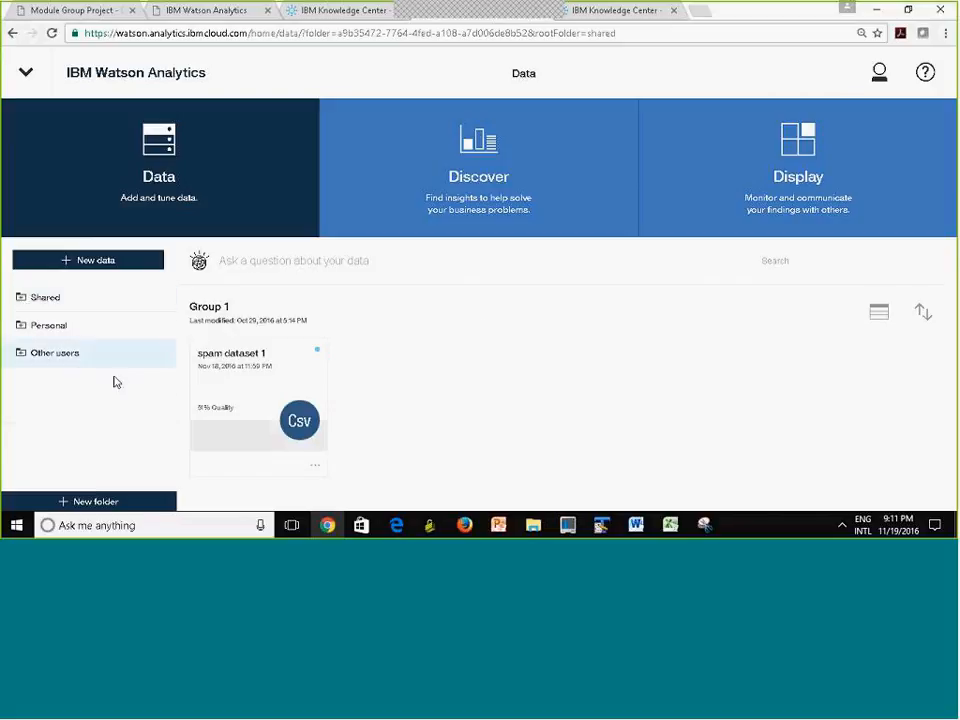
pyautogui.click(25, 301)
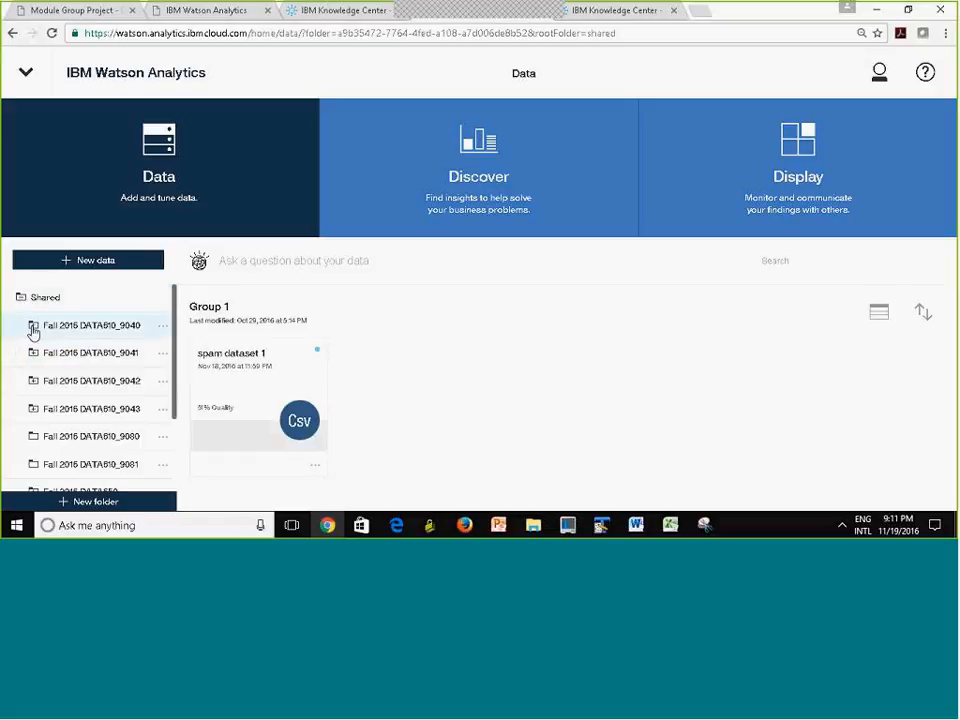
pyautogui.click(33, 327)
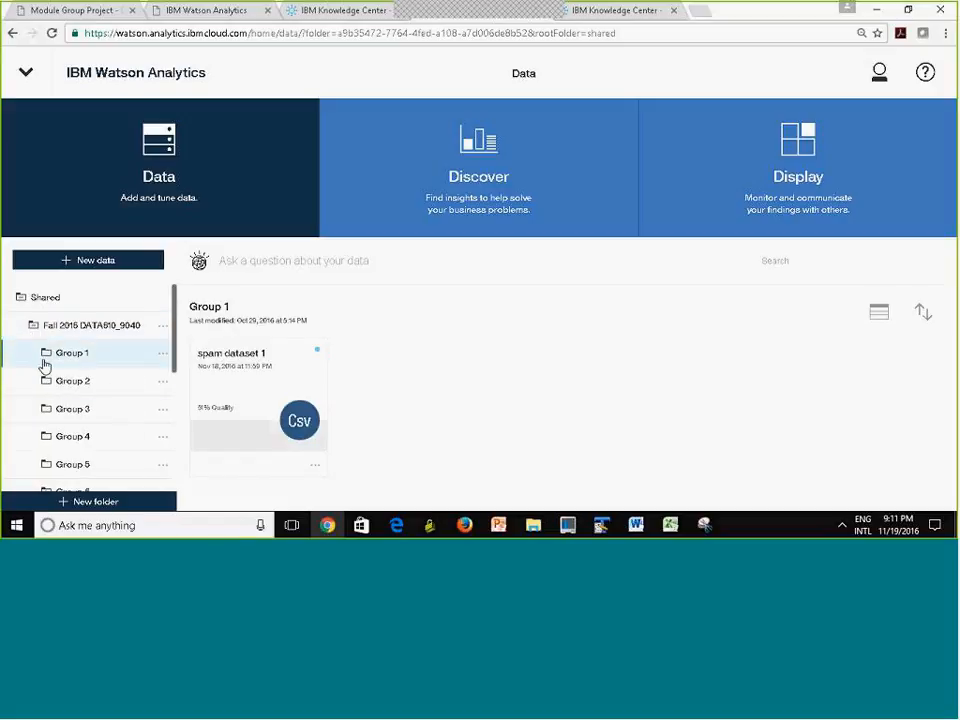
pyautogui.click(17, 301)
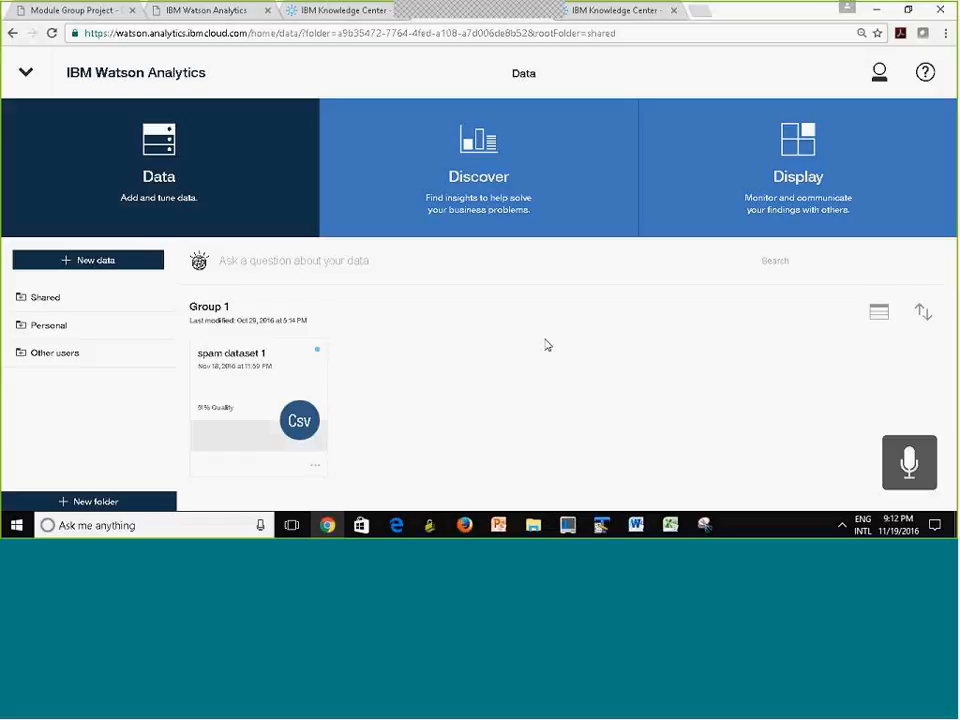
# Return to the Personal folder and open its UMUC Sentiment discovery set
pyautogui.click(43, 330)
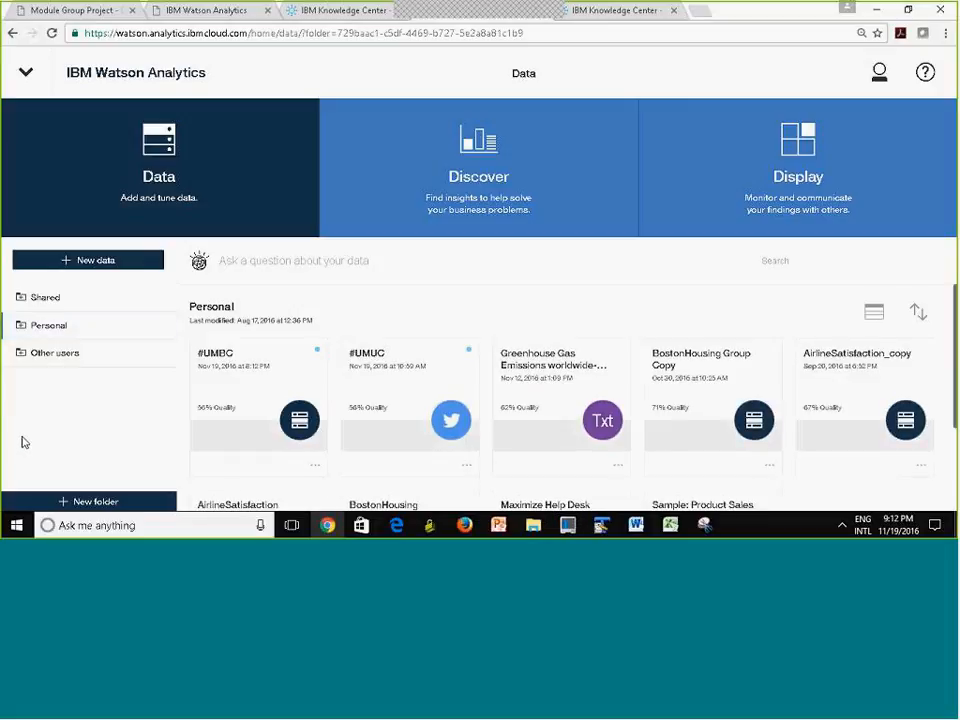
pyautogui.click(500, 190)
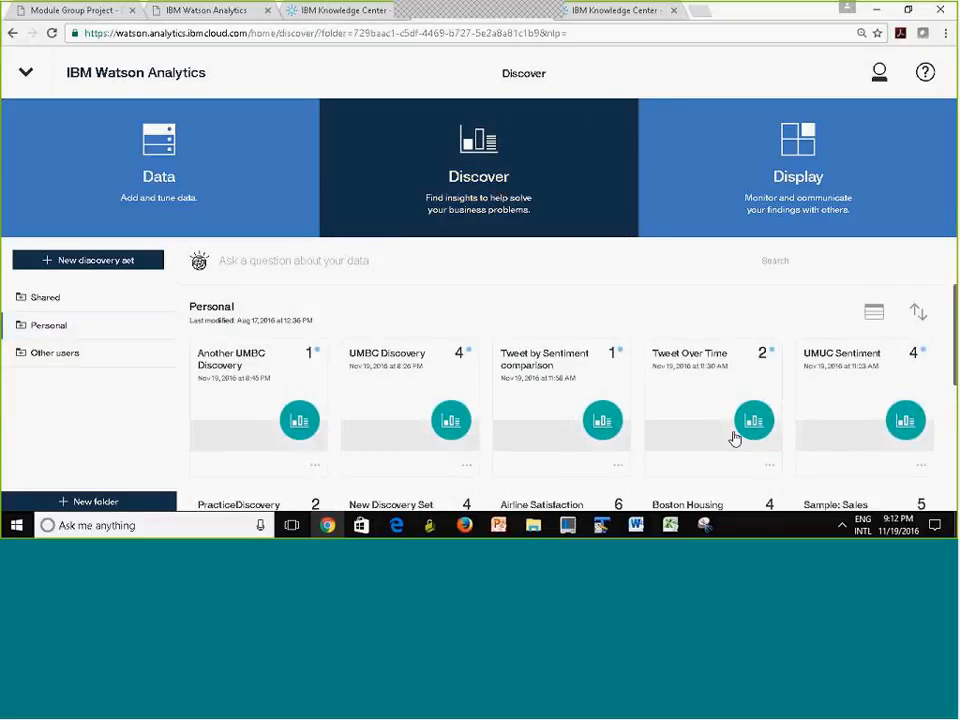
pyautogui.click(858, 394)
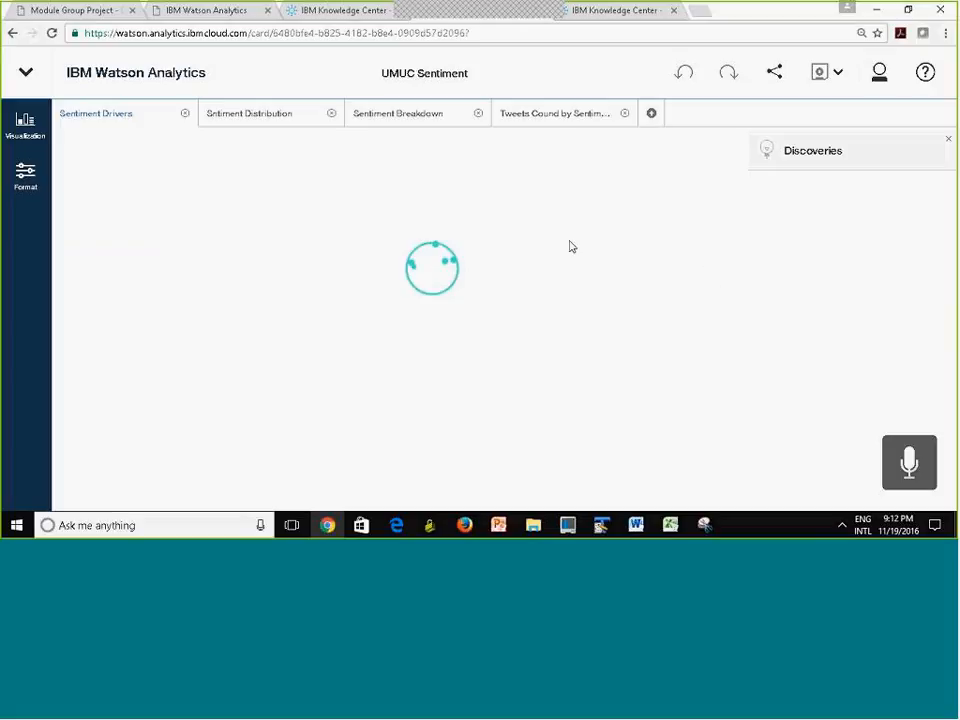
# Choose the shared Group 1 folder of Fall 2016 DATA610_9040 for a copy of UMUC Sentiment and cancel the save
pyautogui.click(839, 79)
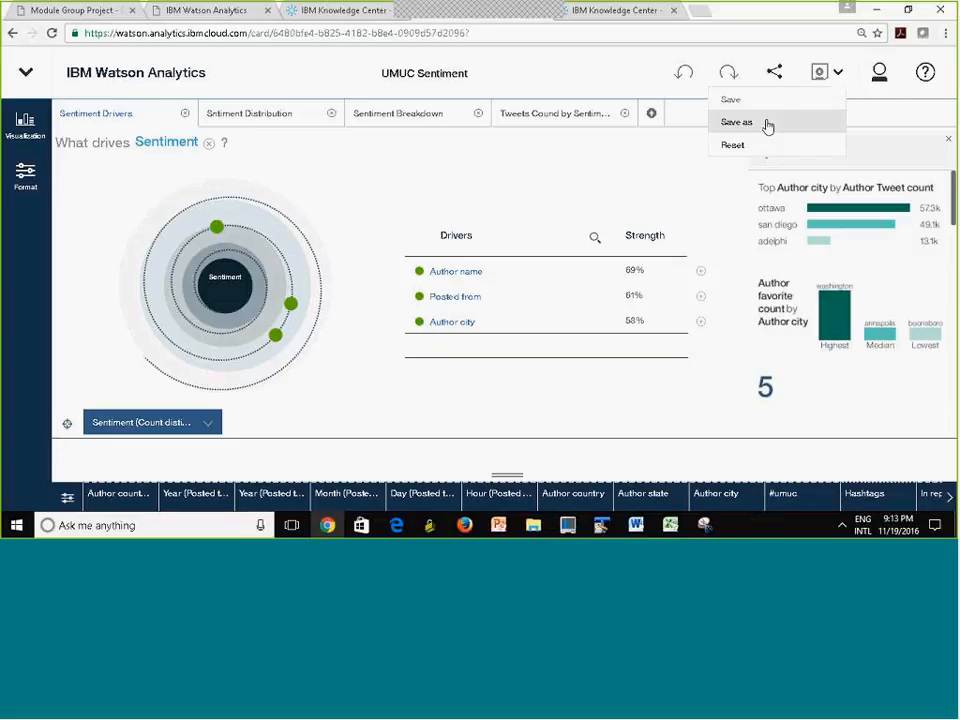
pyautogui.click(767, 123)
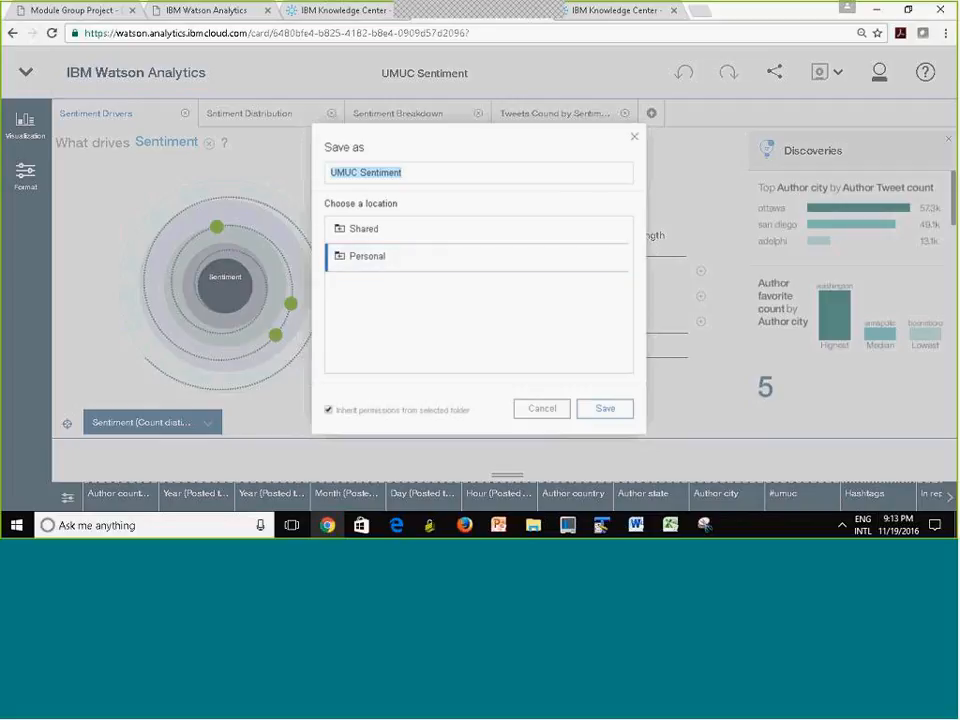
pyautogui.click(341, 232)
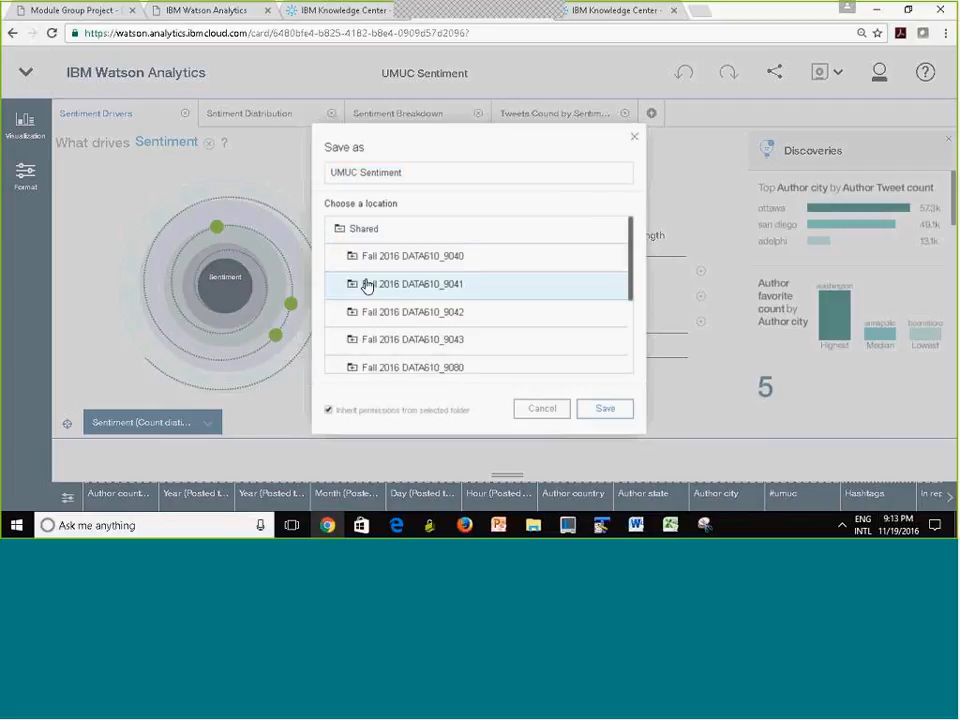
pyautogui.click(351, 257)
pyautogui.click(387, 284)
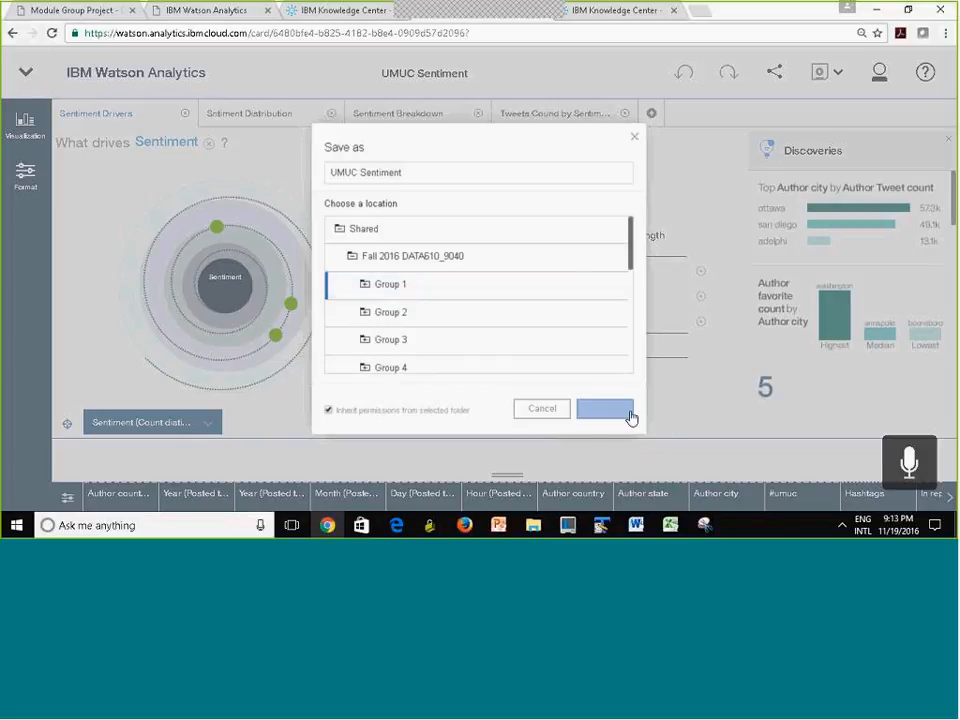
pyautogui.click(542, 409)
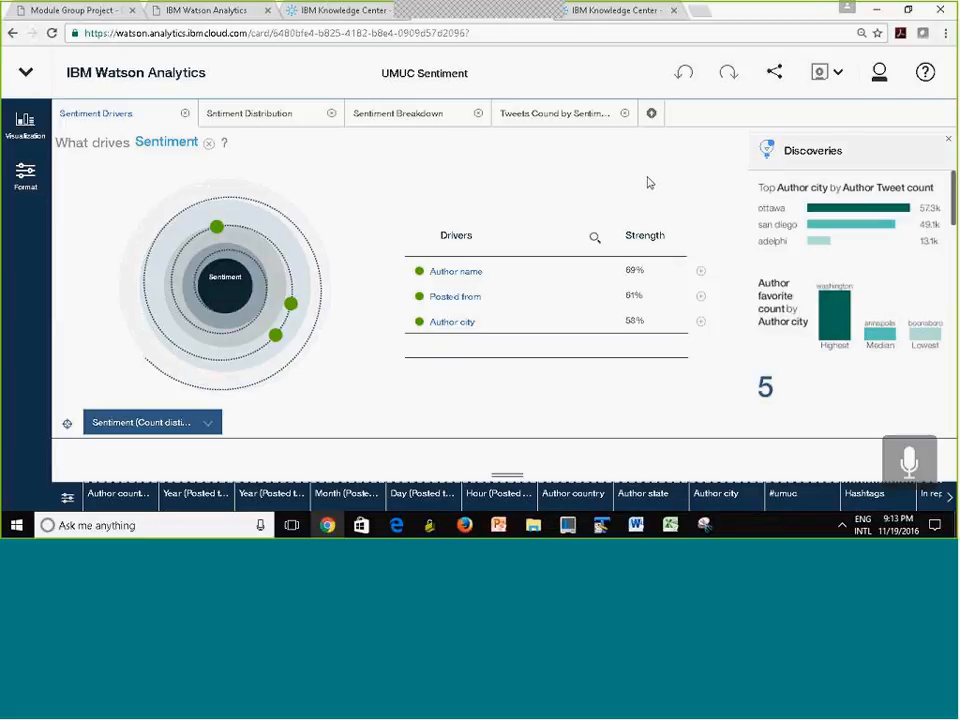
# Close the UMUC Sentiment discovery set and show the Personal displays
pyautogui.click(26, 75)
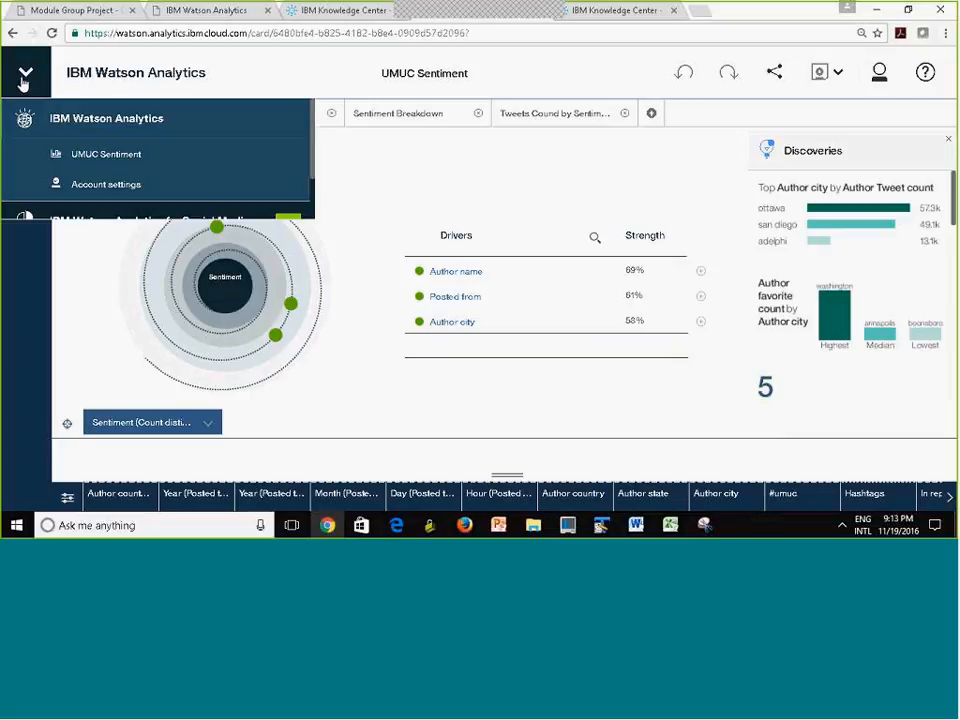
pyautogui.click(292, 157)
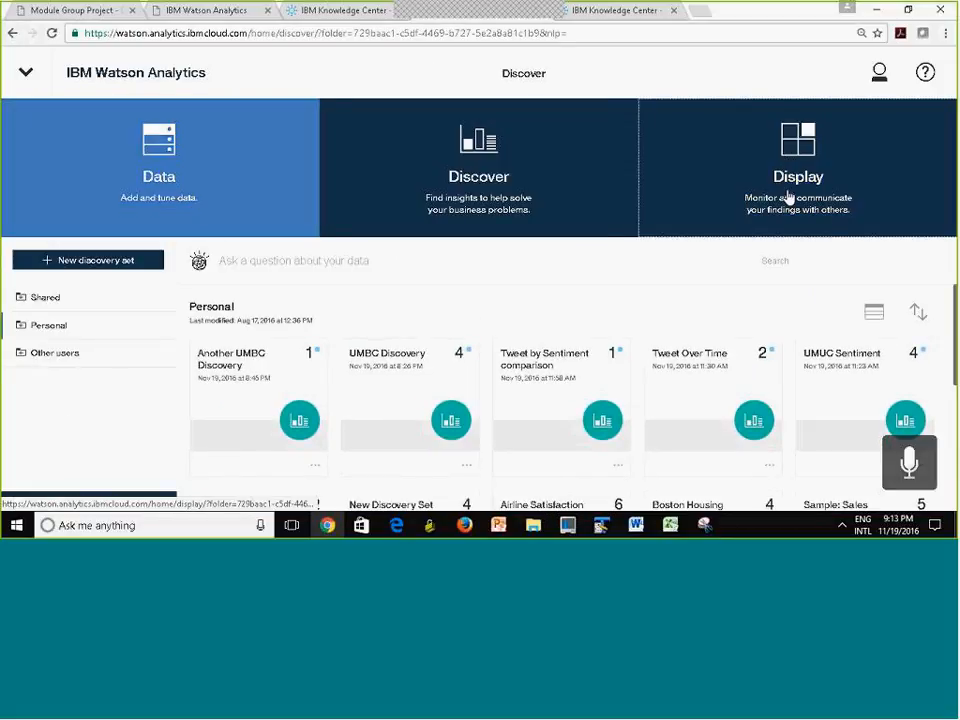
pyautogui.click(788, 198)
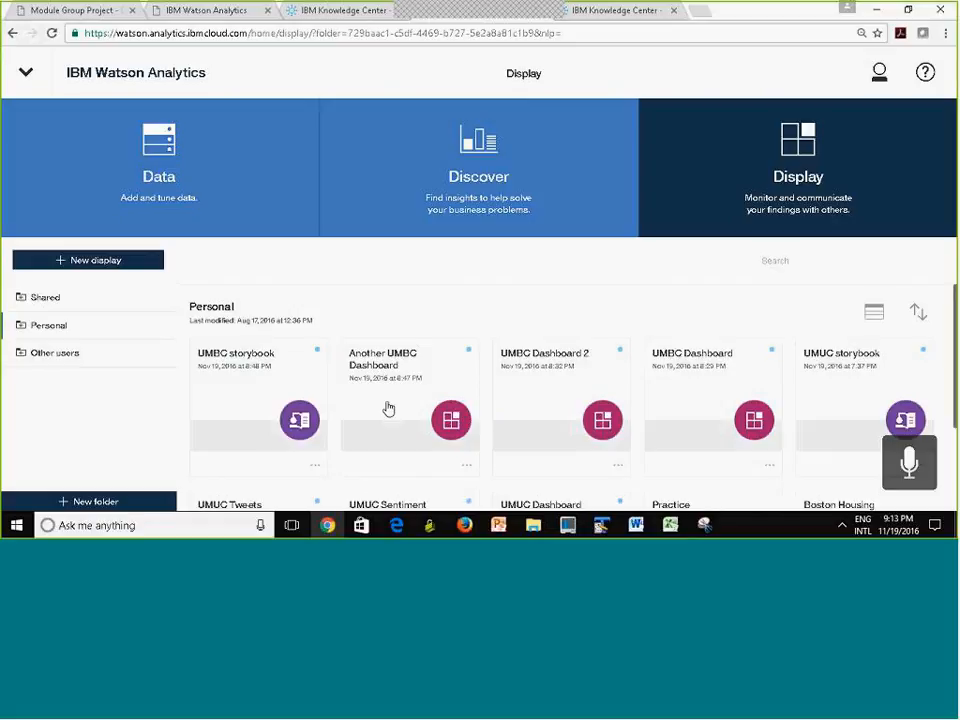
# Open the UMBC storybook from the Personal displays to look at it and close it
pyautogui.click(288, 406)
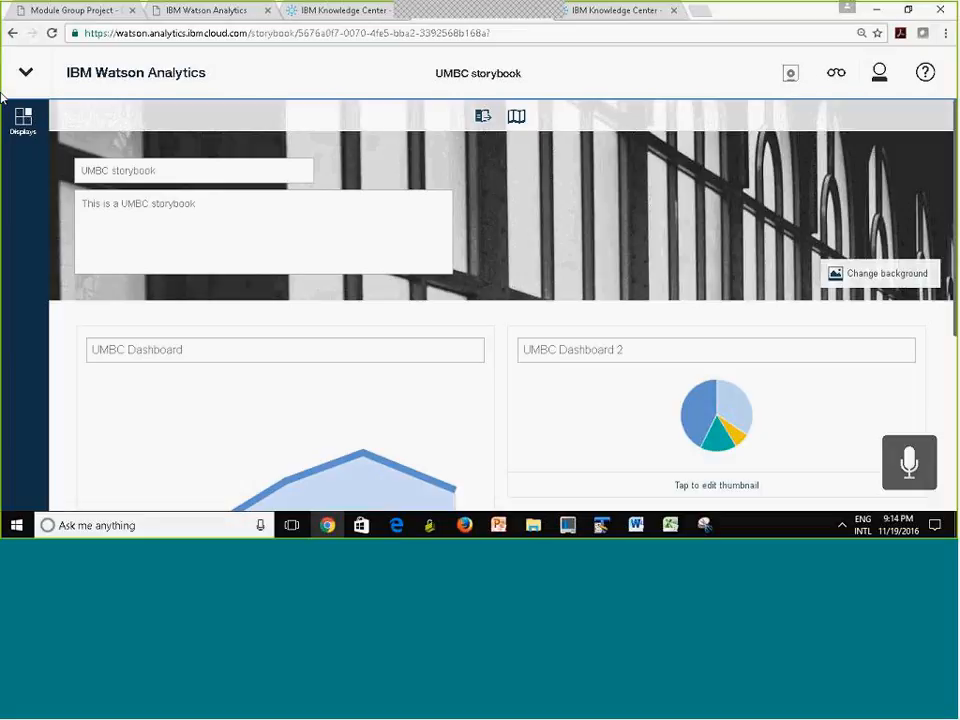
pyautogui.click(25, 73)
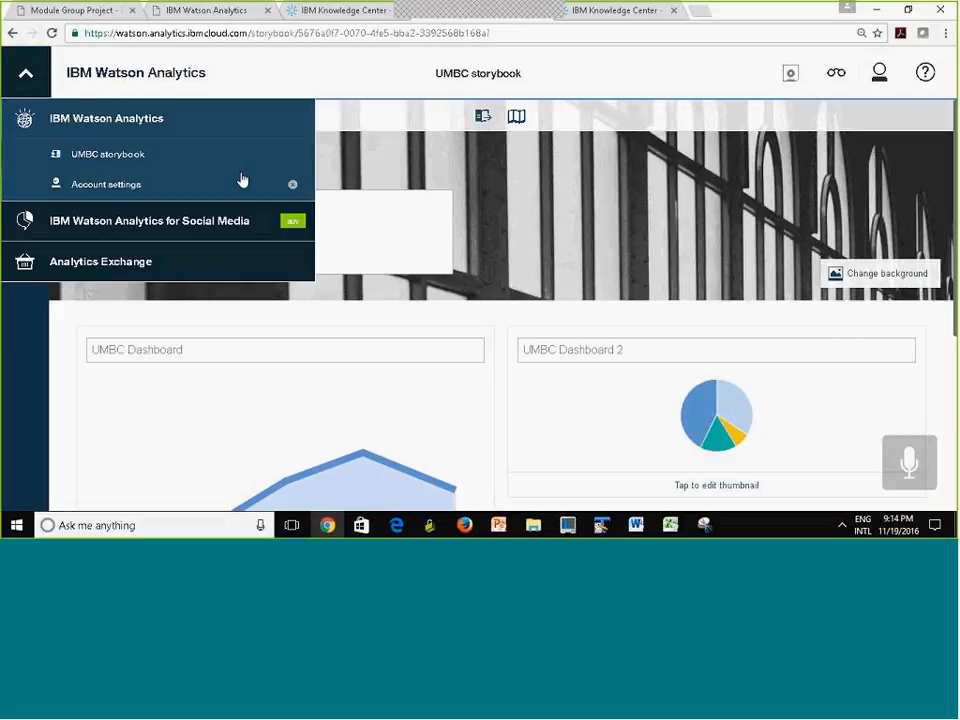
pyautogui.click(165, 122)
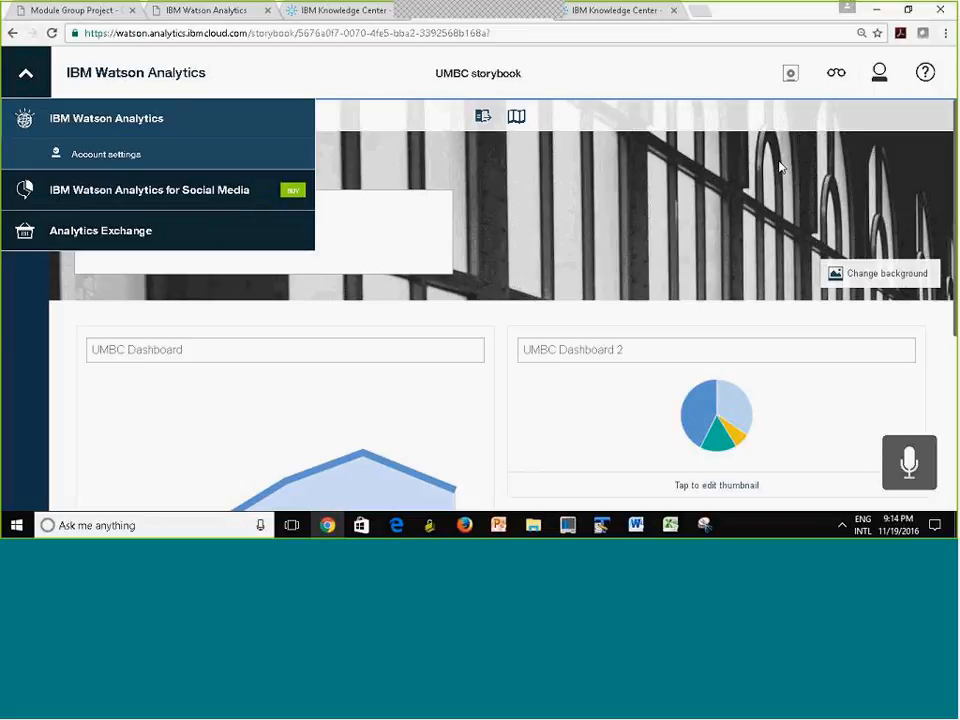